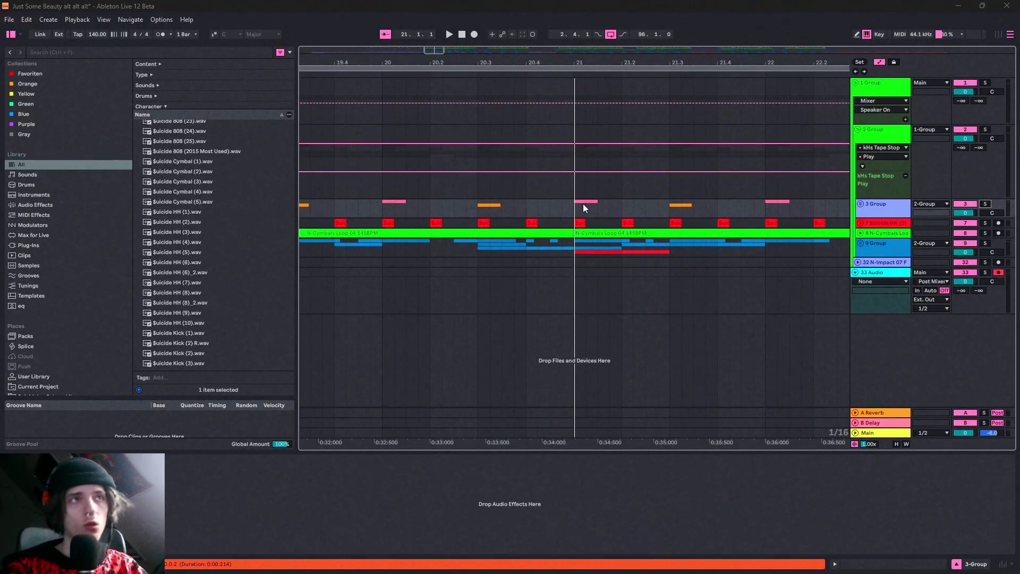
Unfold the 3 Group drum tracks, select the kick clip at bar 19 and preview $uicide Kick (7).wav in the sample list.
mouse_move(437, 52)
left_mouse_down()
mouse_move(436, 40)
mouse_move(437, 52)
left_mouse_up()
left_click(791, 213)
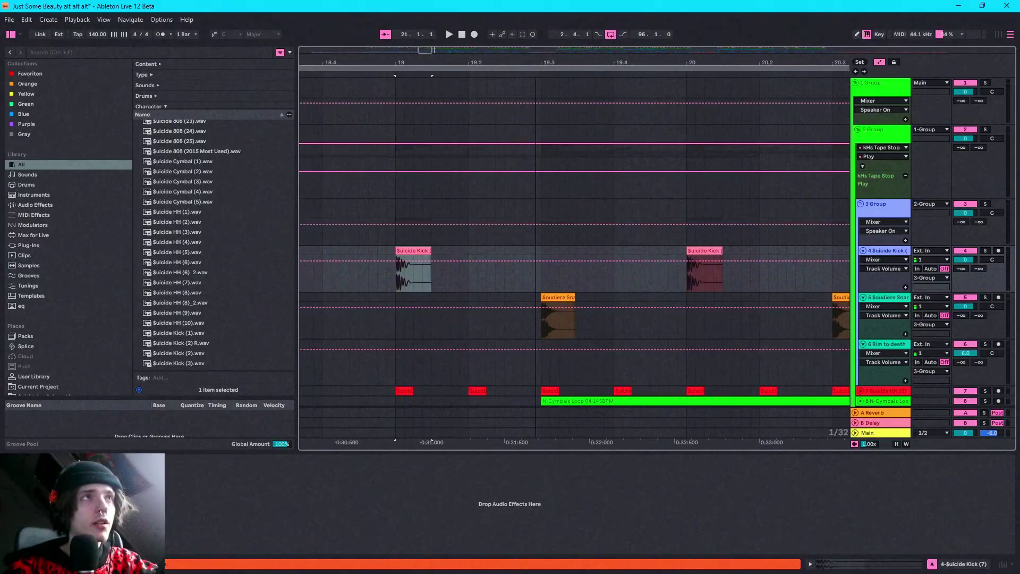
left_click(415, 251)
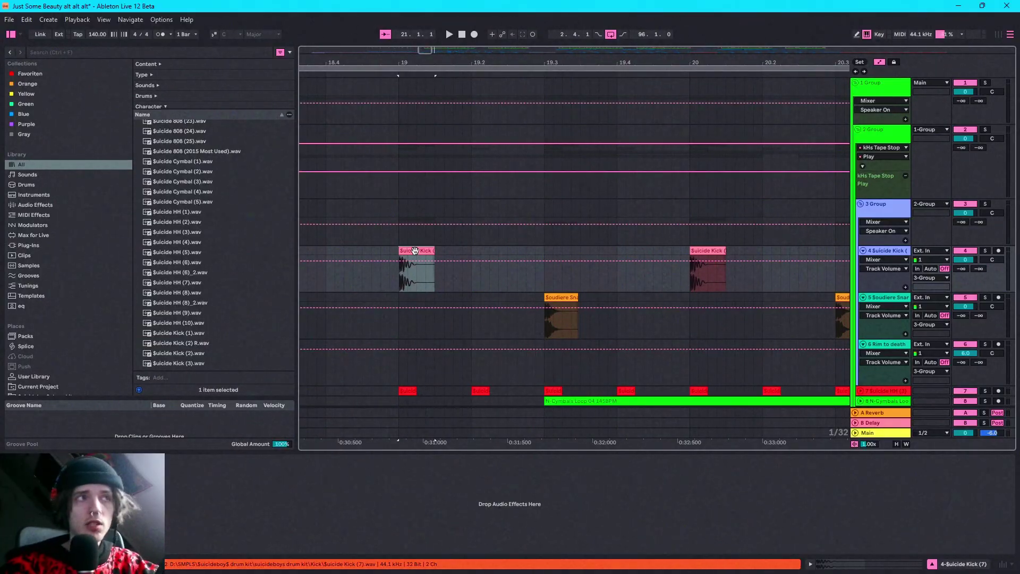
scroll(243, 209, "down", 5)
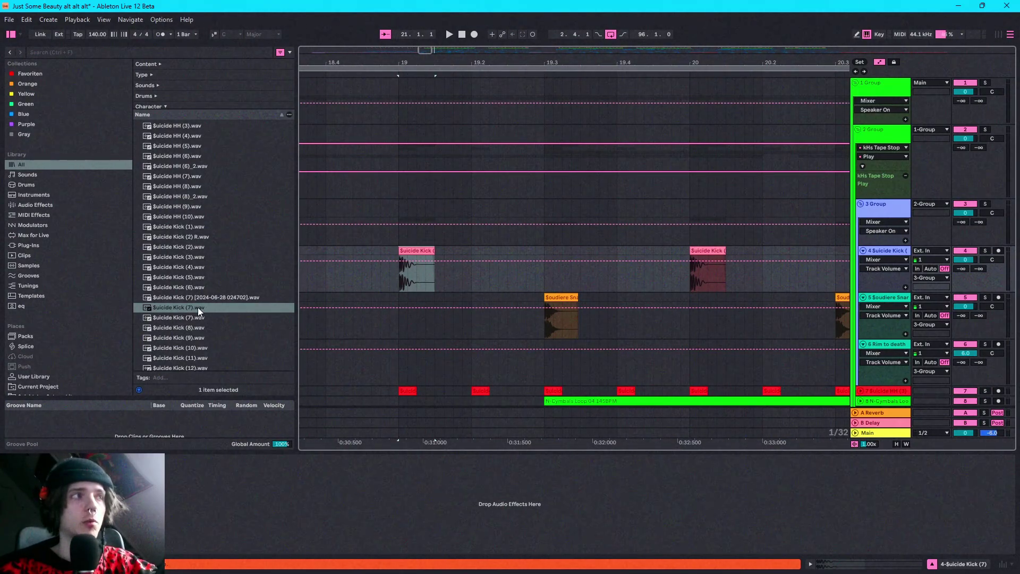
left_click(197, 307)
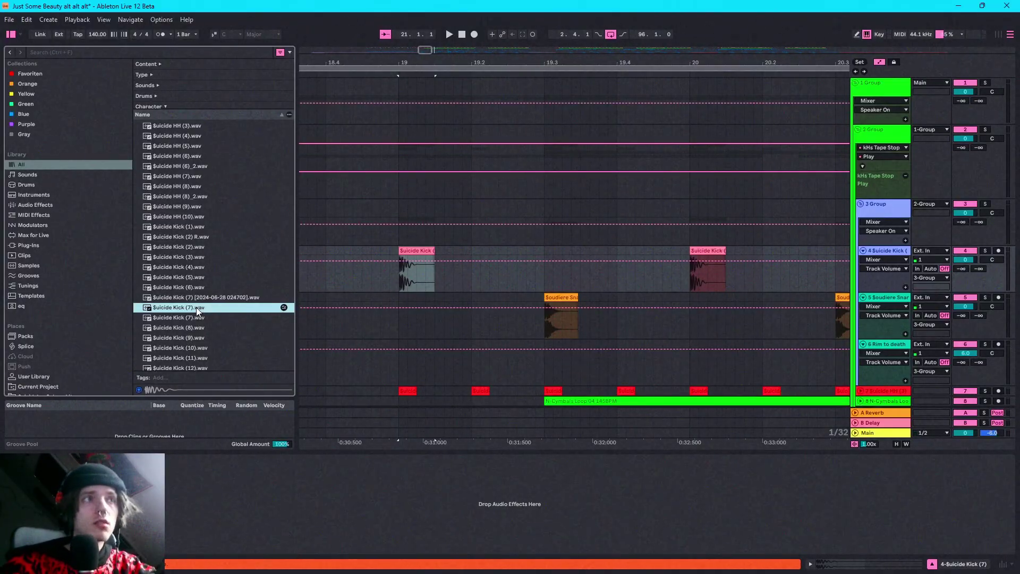
Show the 1 Group effect devices, then play the kick and snare pattern of the soloed 3 Group from bar 19.
left_click(871, 91)
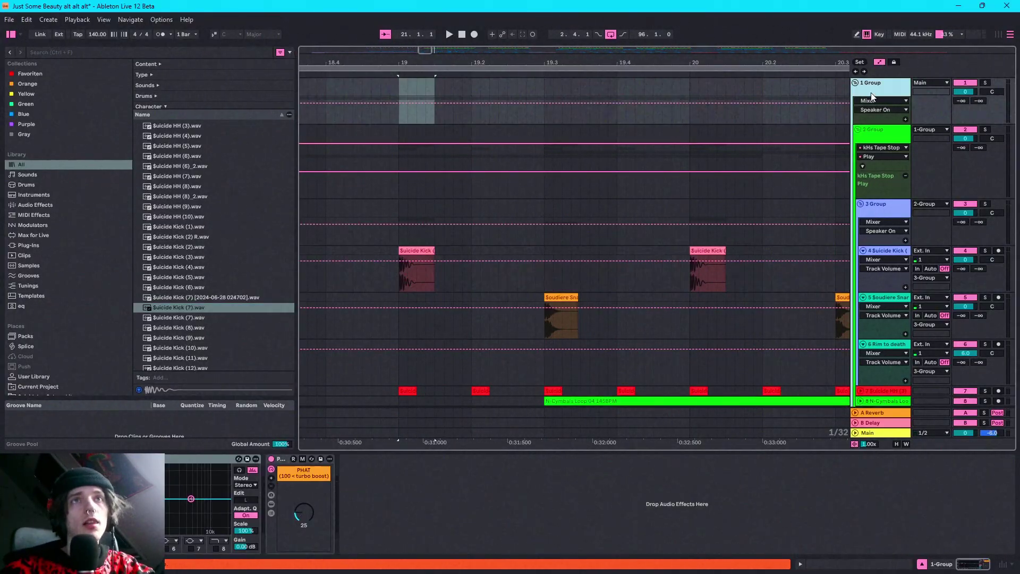
left_click(383, 420)
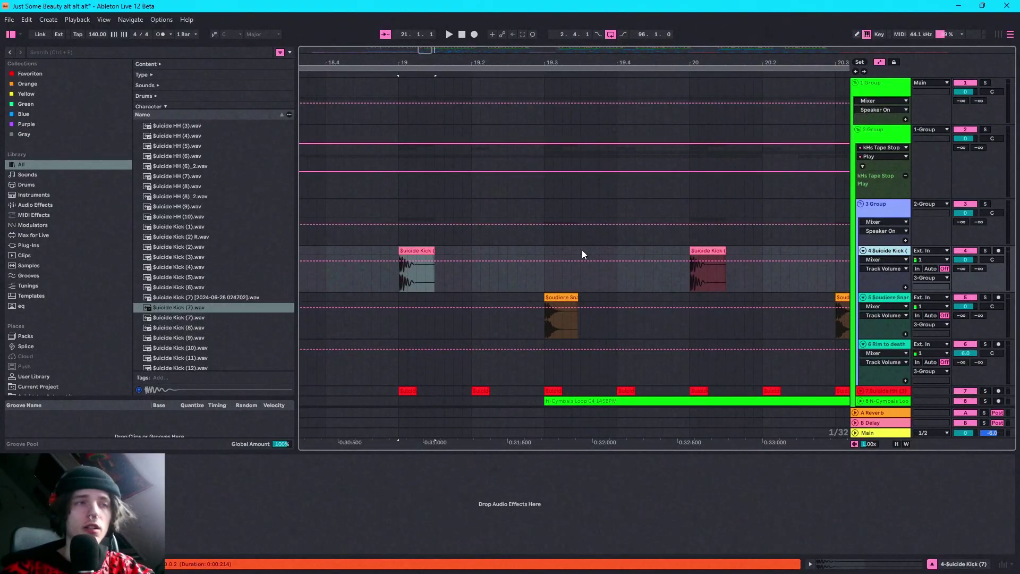
left_click(563, 298)
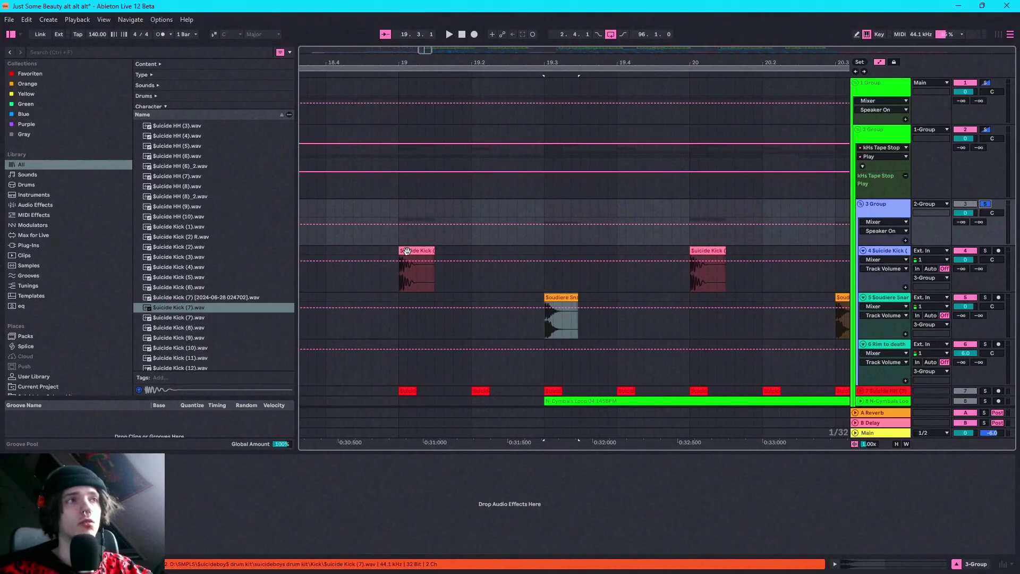
left_click(406, 251)
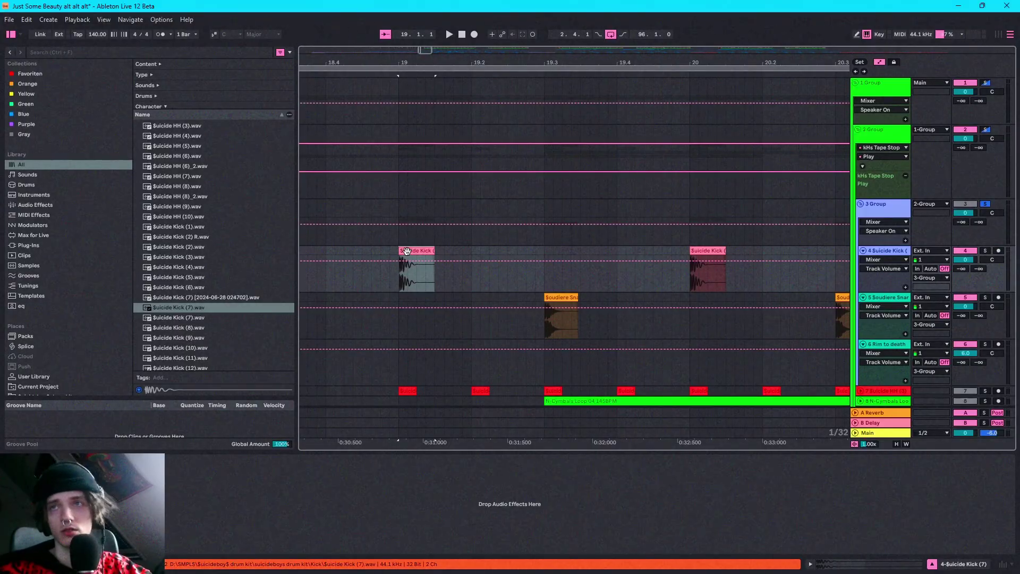
key("space")
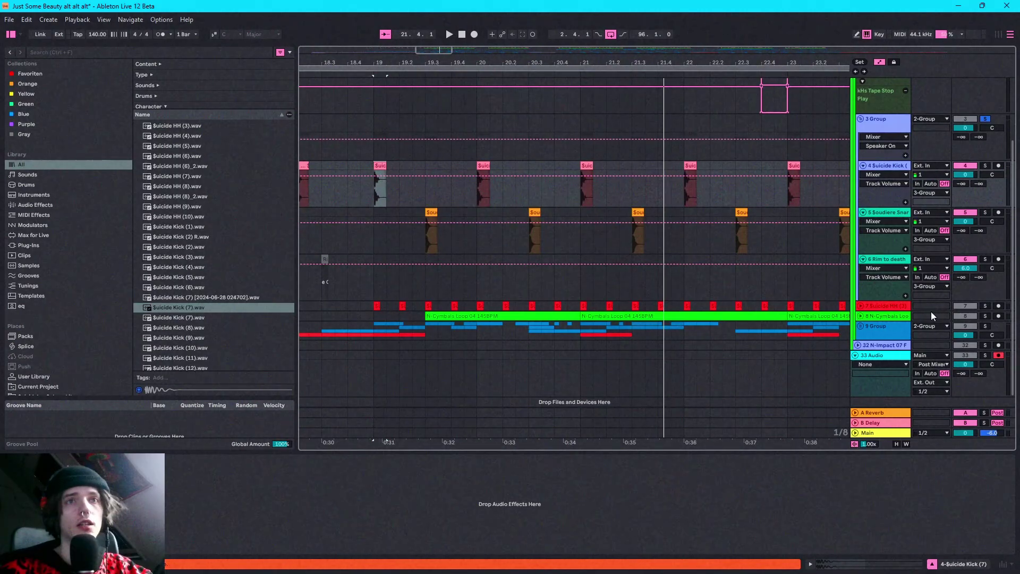
Unfold the hi-hat track and play its soloed pattern together with the drums from bar 19.
left_click(641, 307)
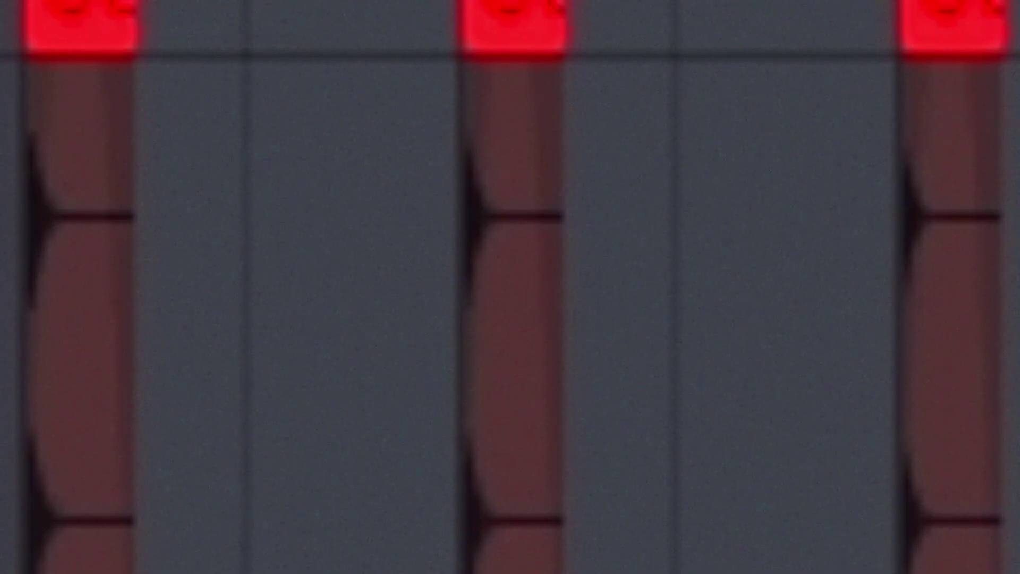
scroll(371, 260, "down", 2)
left_click(374, 261)
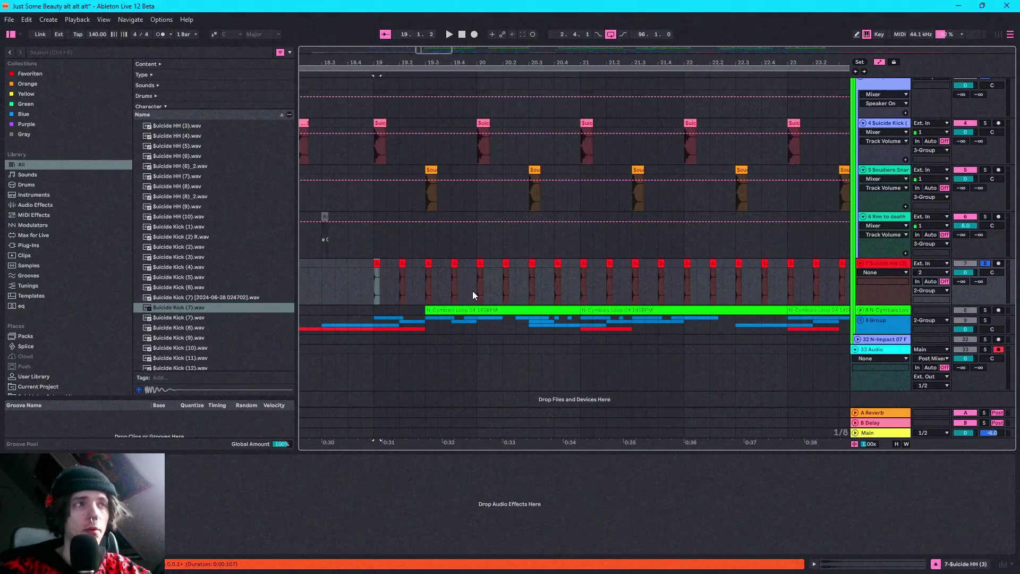
key("space")
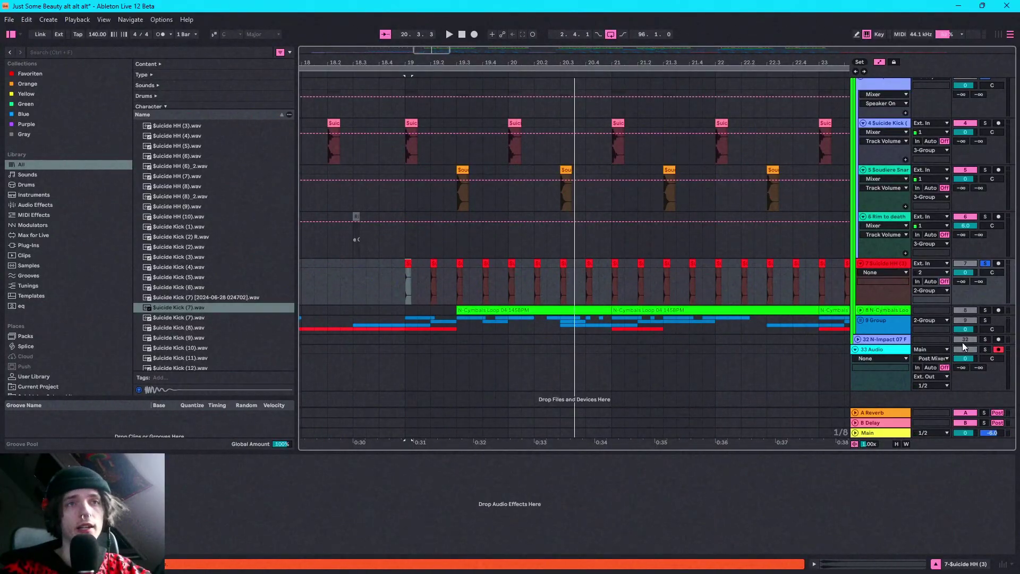
Unfold and solo the N-Cymbals Loop 04 145BPM track and select its first loop clip.
left_click(857, 311)
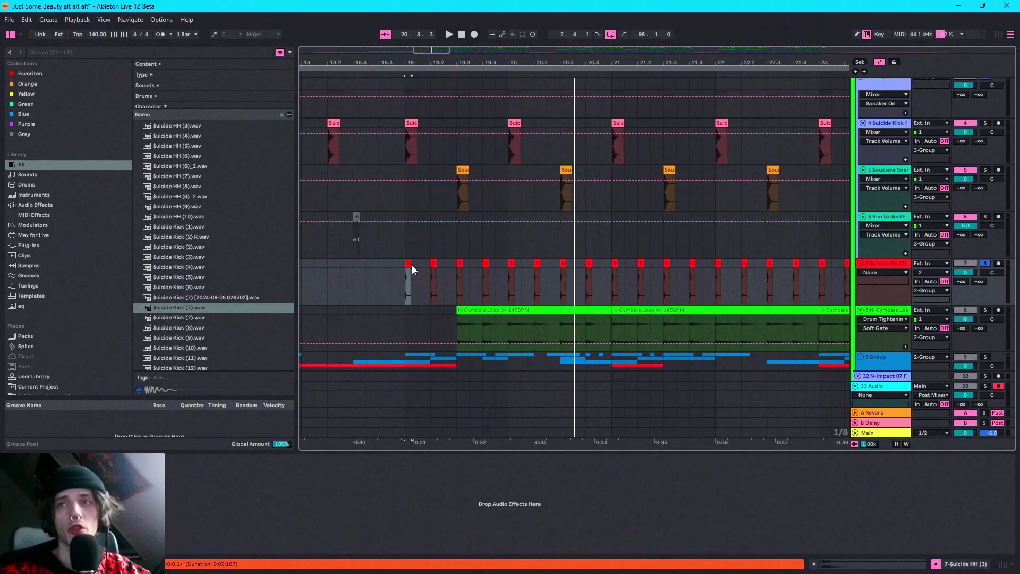
left_click(977, 312)
left_click(476, 310)
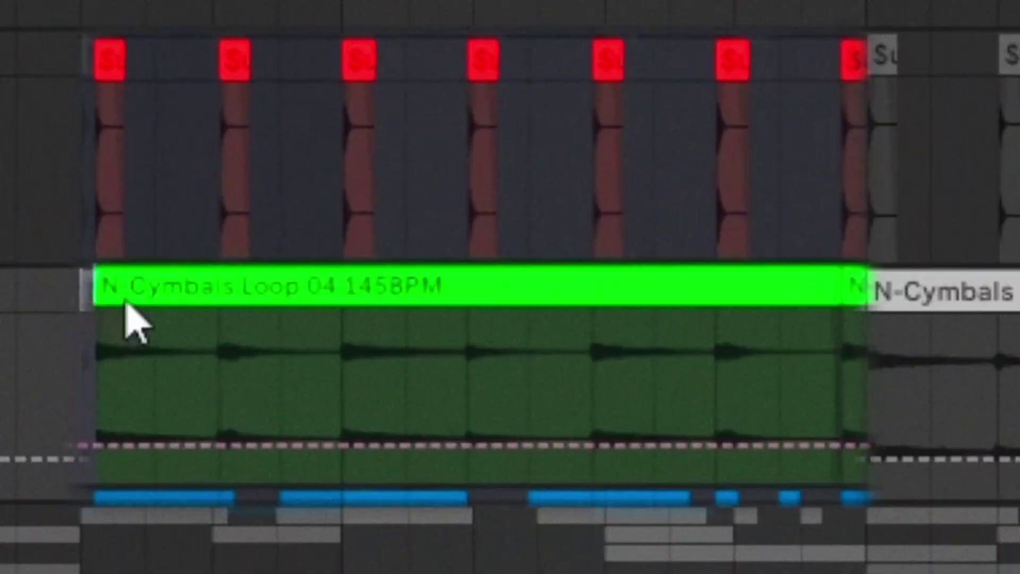
left_click_drag(466, 317, 610, 312)
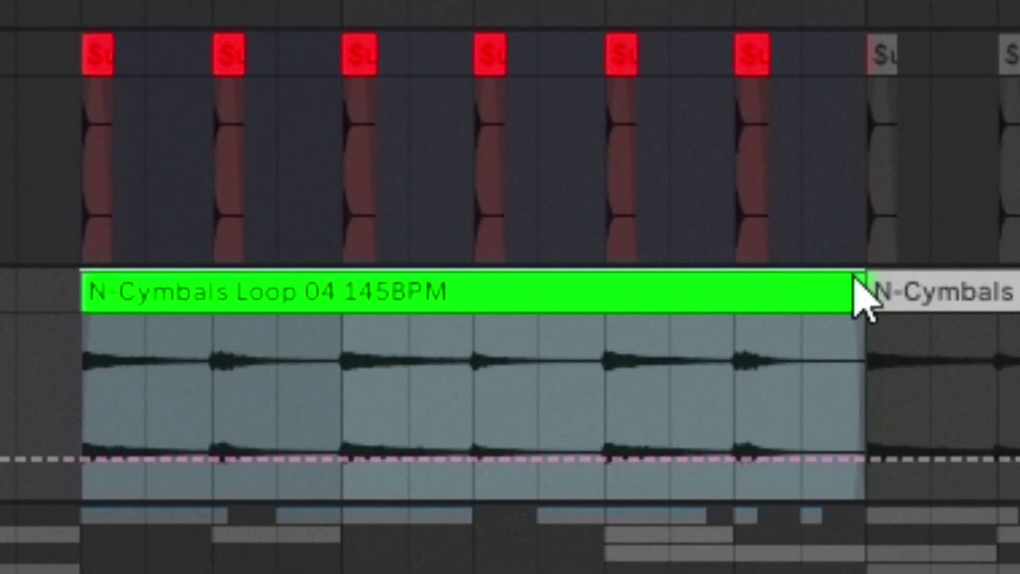
Play the soloed drums, hi-hats and cymbal loop together from bar 19.
left_click(144, 380)
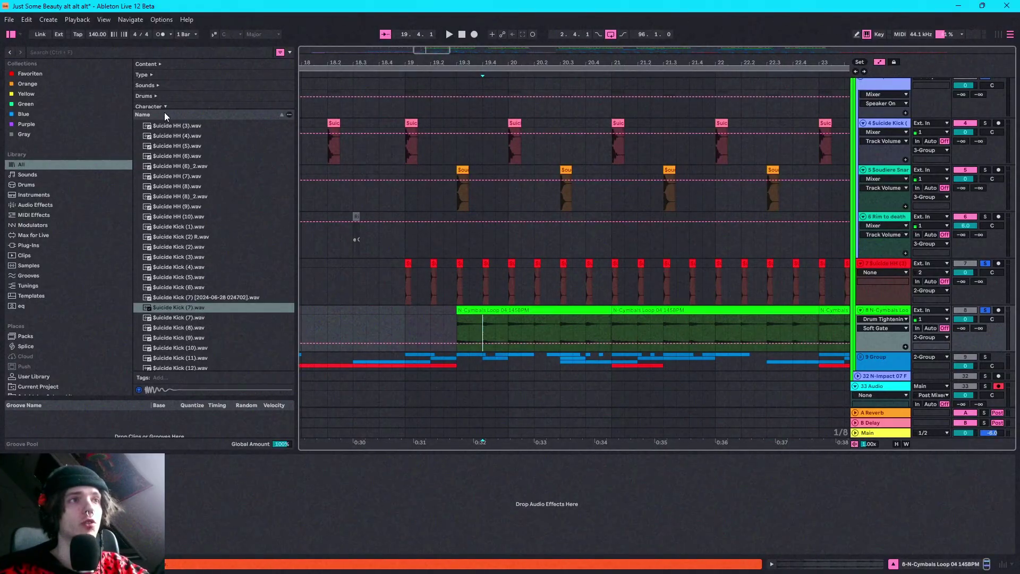
left_click(408, 248)
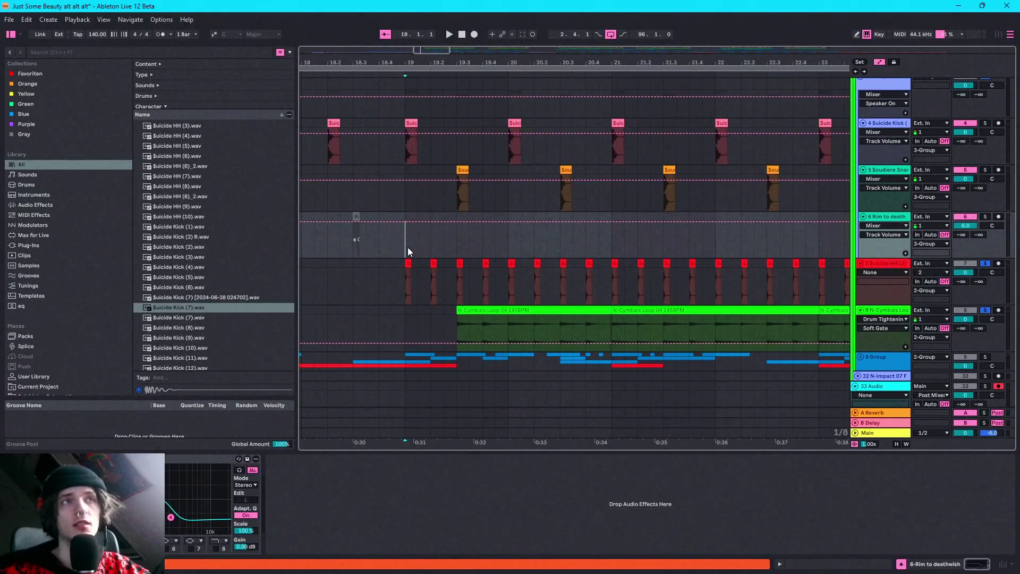
key("space")
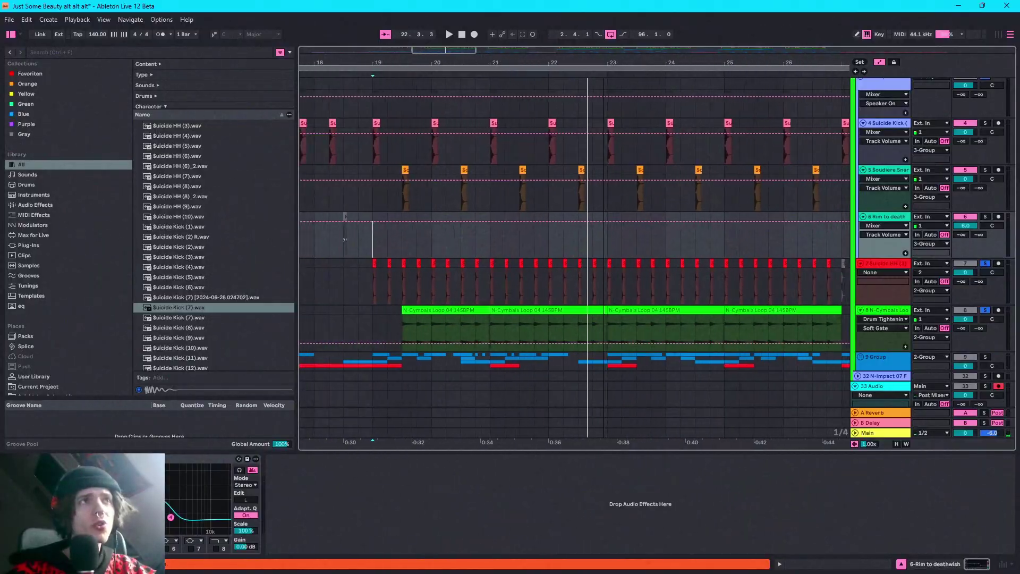
Select the rapid kick fill between 30.2 and the start of bar 31 on the kick track.
left_click_drag(603, 63, 541, 68)
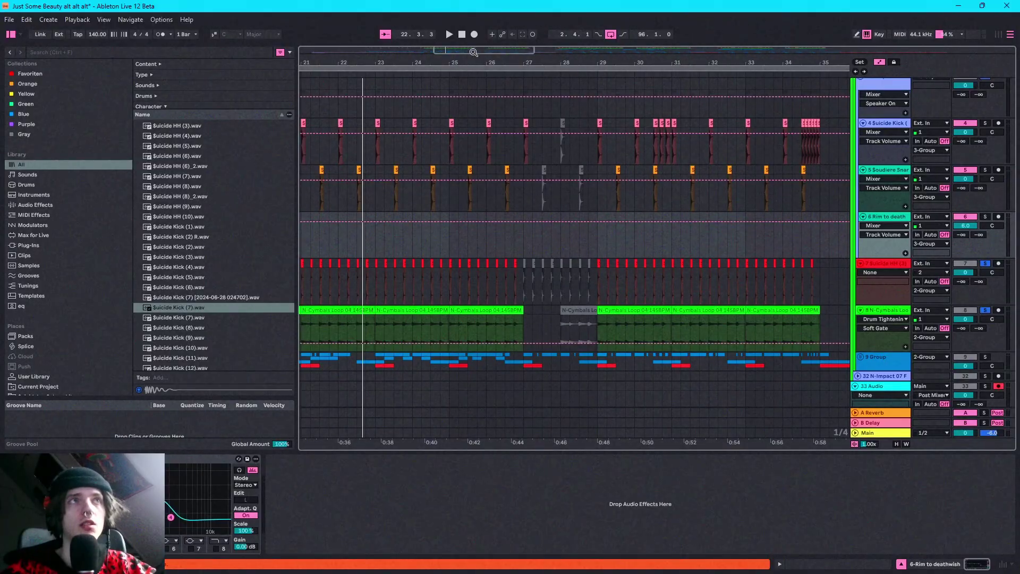
left_click_drag(474, 51, 474, 74)
scroll(530, 139, "right", 5)
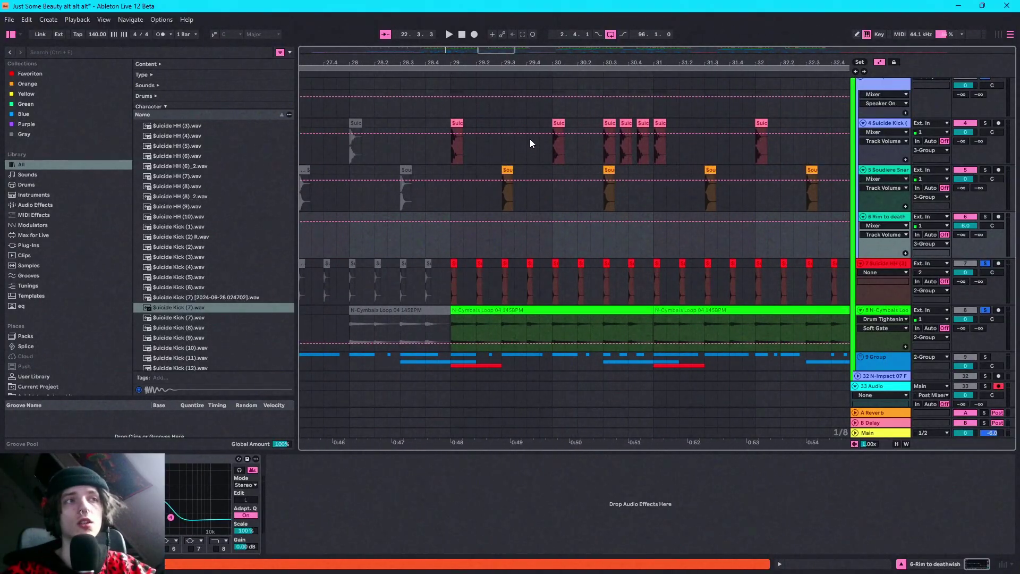
left_click(452, 117)
left_click_drag(577, 123, 666, 125)
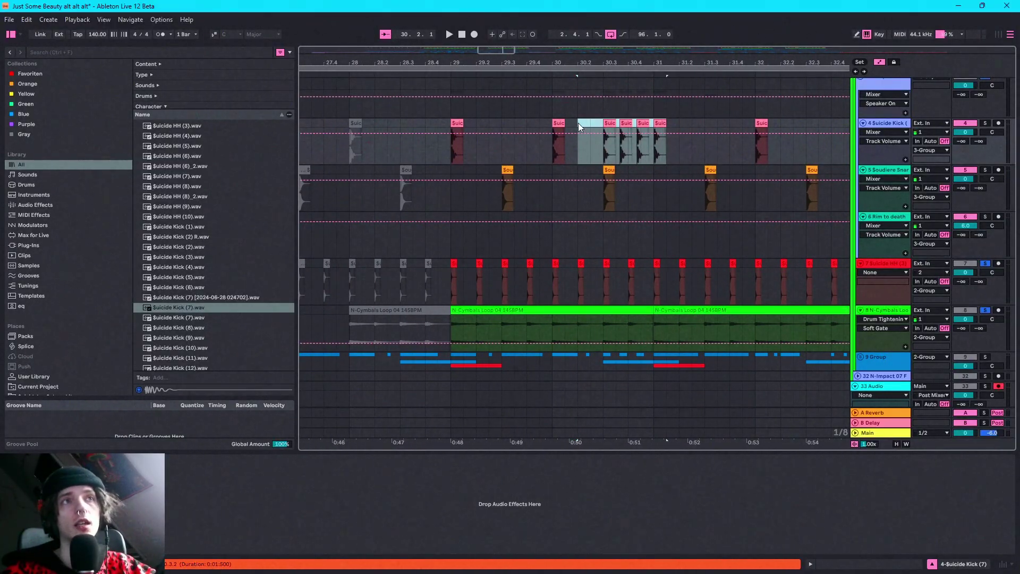
Play the drum variation with the kick fills from bar 29.
left_click_drag(485, 53, 484, 45)
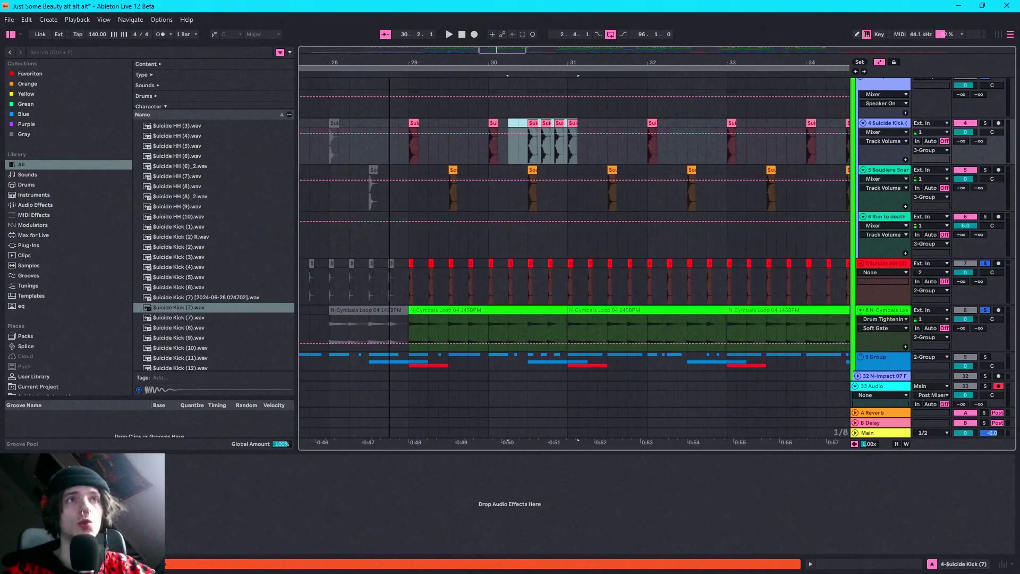
scroll(420, 120, "down", 5)
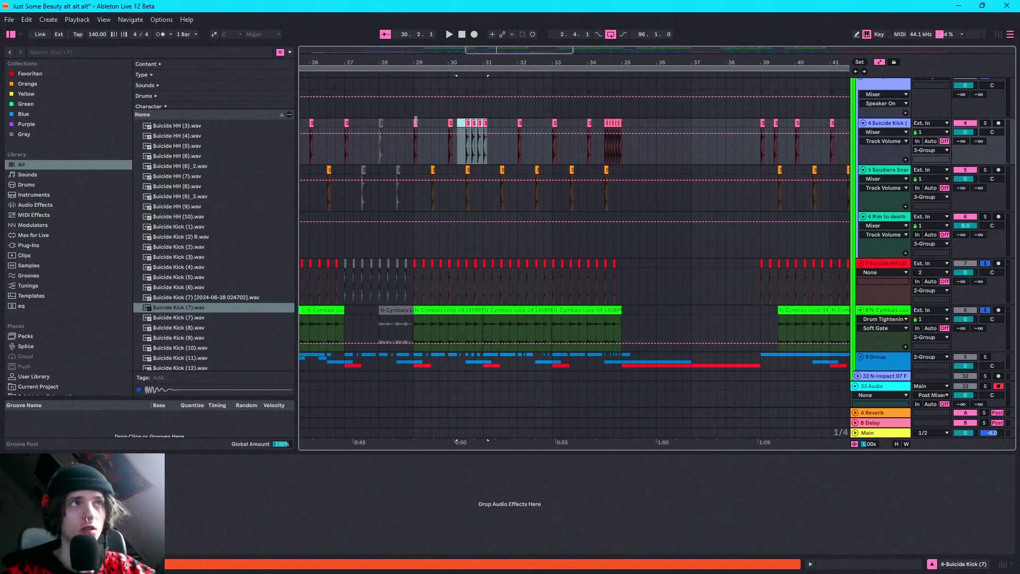
left_click(414, 121)
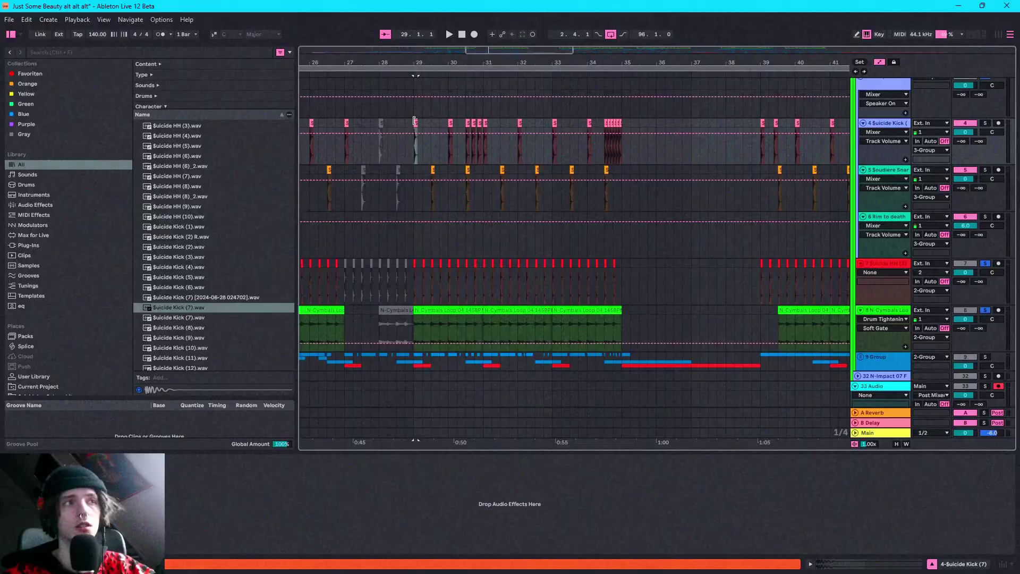
key("space")
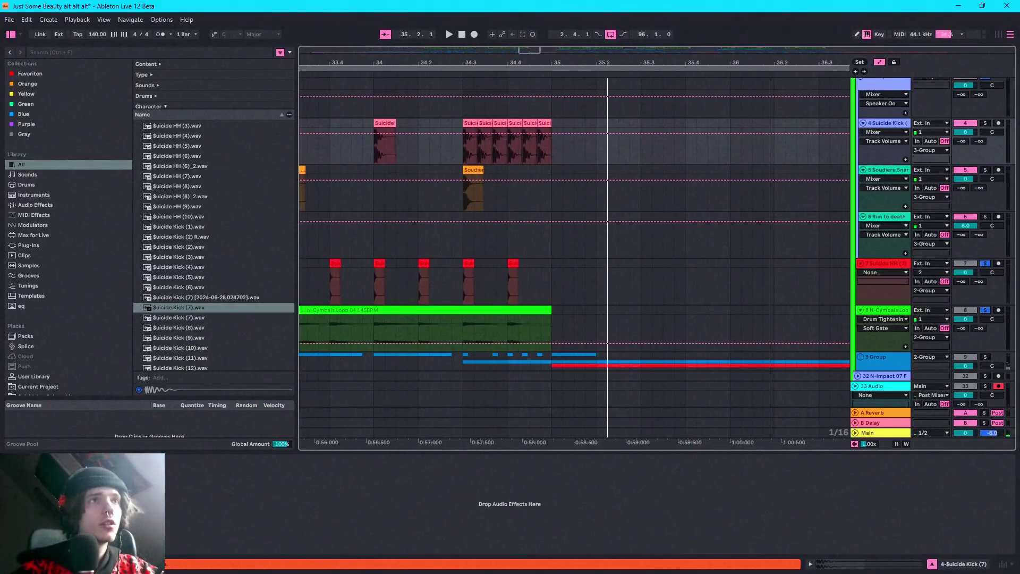
Play the drum section from bar 39 and look over its kick and snare pattern.
key("minus")
key("minus")
key("minus")
key("minus")
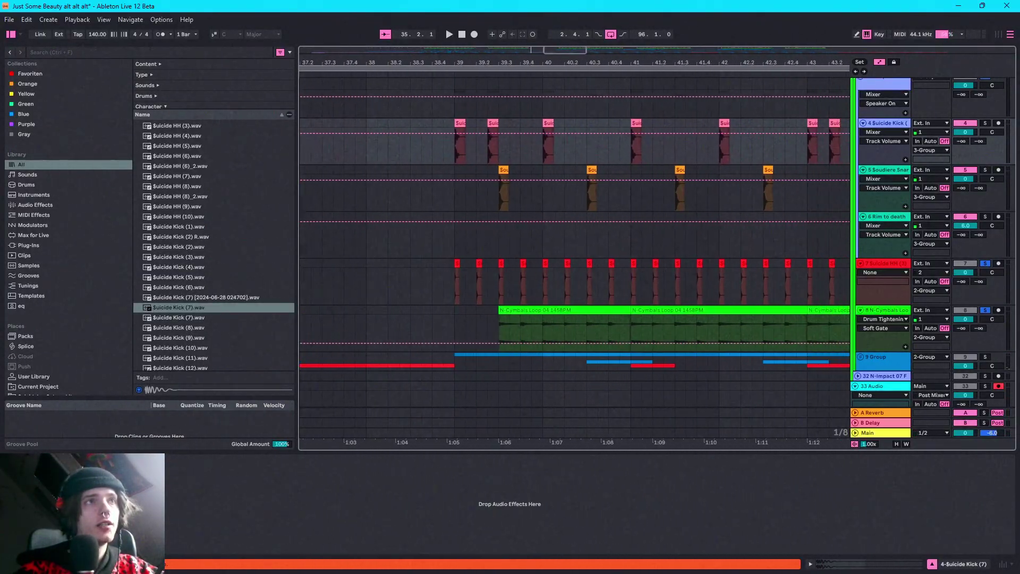
key("plus")
key("plus")
key("plus")
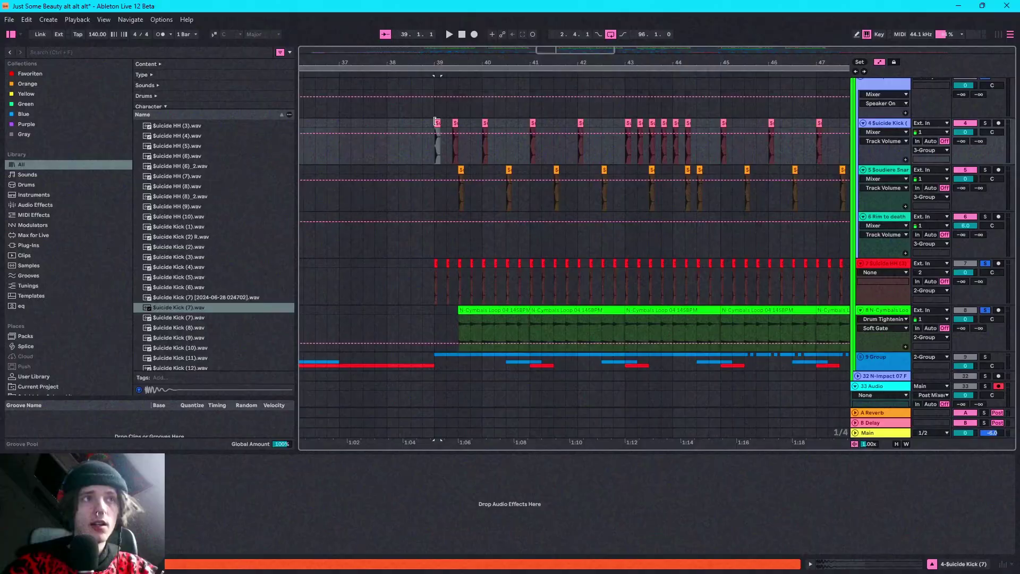
key("minus")
key("minus")
key("minus")
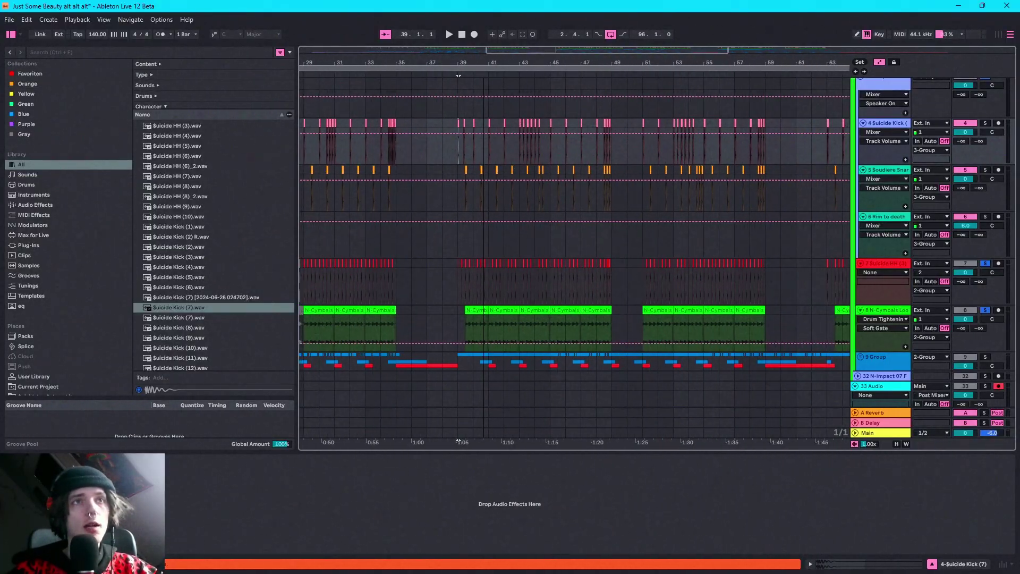
Unfold 9 Group and look through its synth tracks and automation down to the Wavetable and piano tracks.
left_click_drag(733, 50, 475, 50)
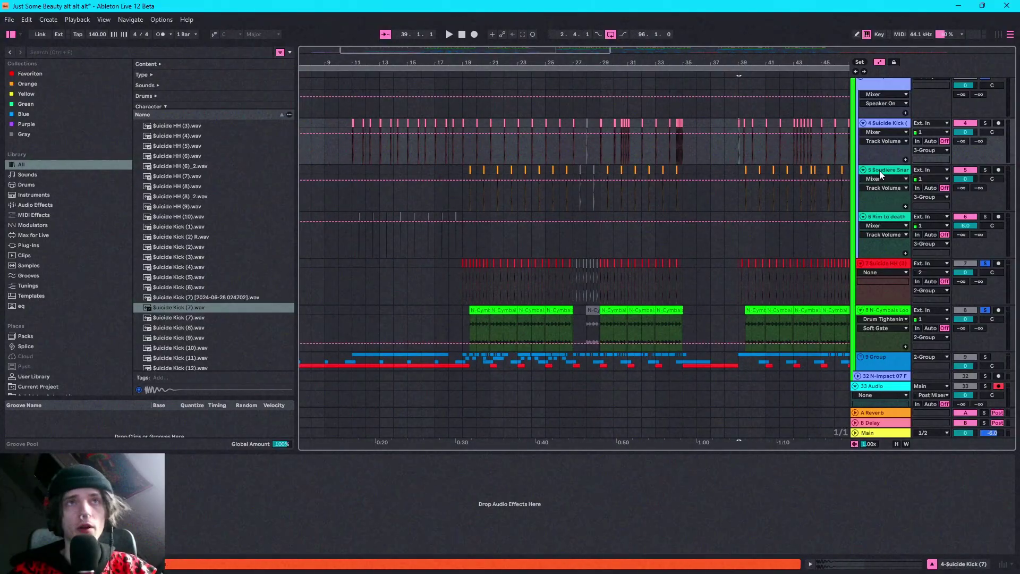
scroll(879, 170, "up", 2)
scroll(829, 229, "down", 2)
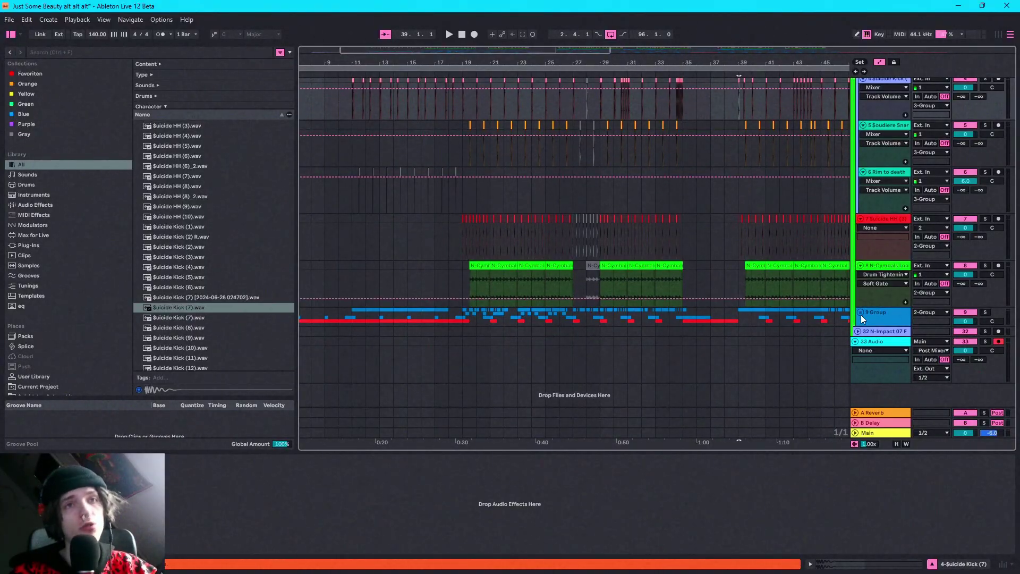
left_click(860, 313)
scroll(860, 315, "down", 10)
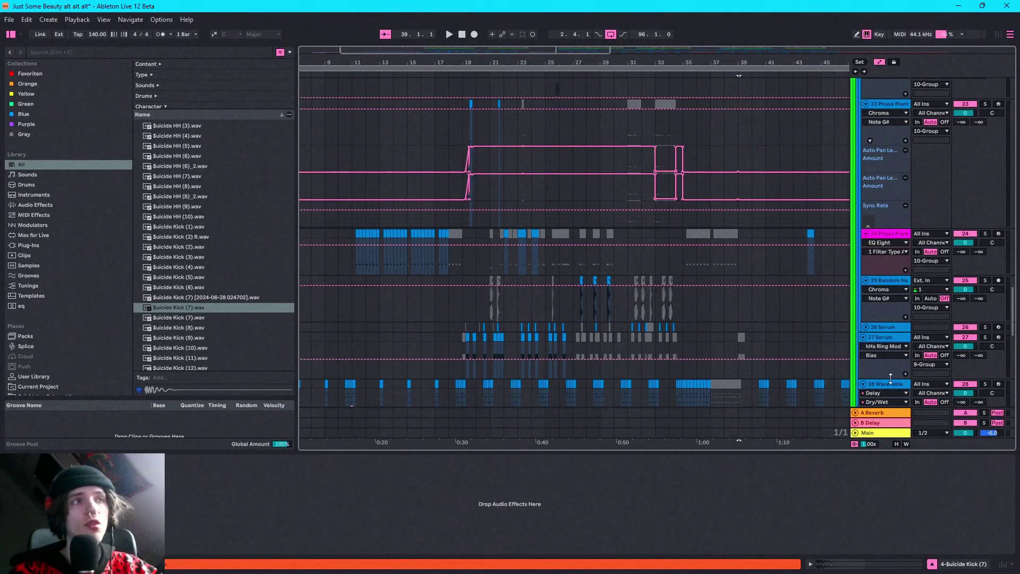
scroll(685, 249, "down", 8)
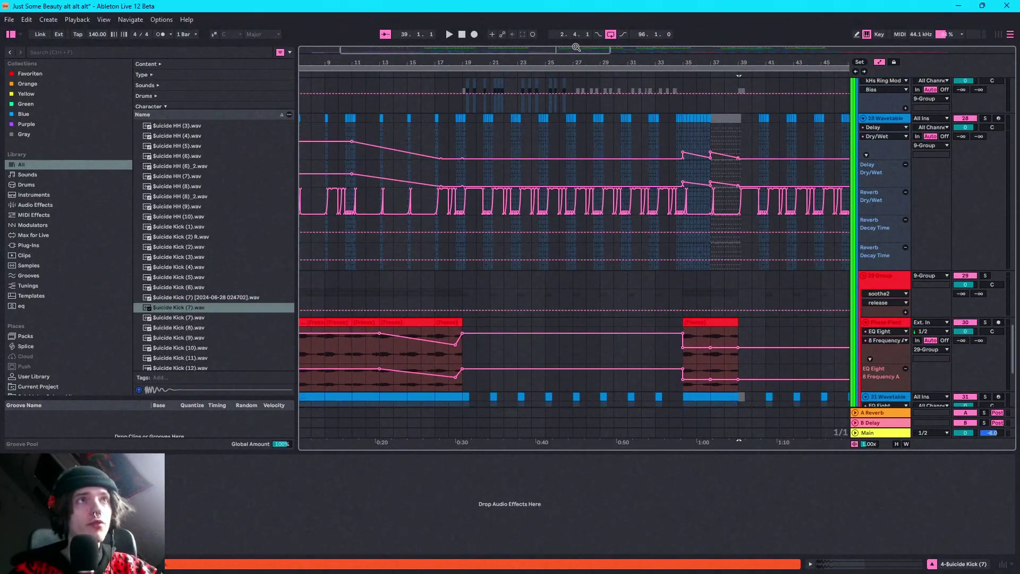
Select the clip at bar 25 on track 28 Wavetable to show its device chain, and open the Snap Heap plugin window.
left_click_drag(578, 48, 576, 90)
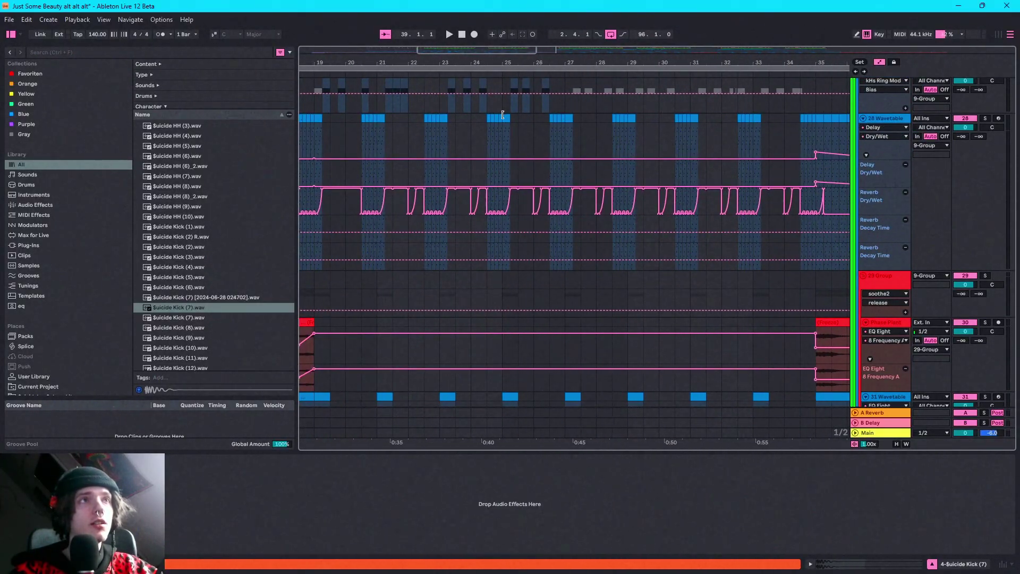
left_click(503, 114)
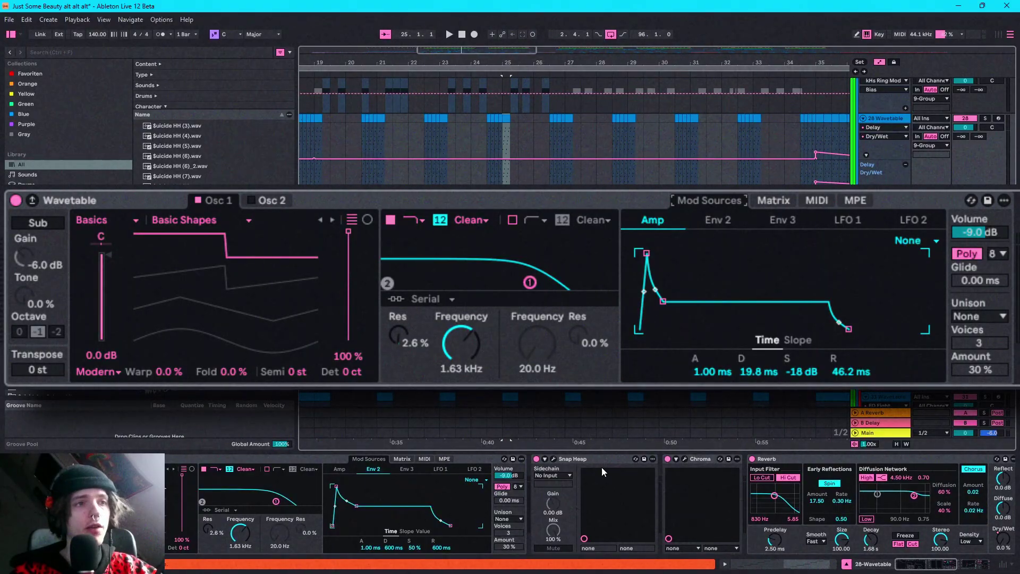
left_click(553, 459)
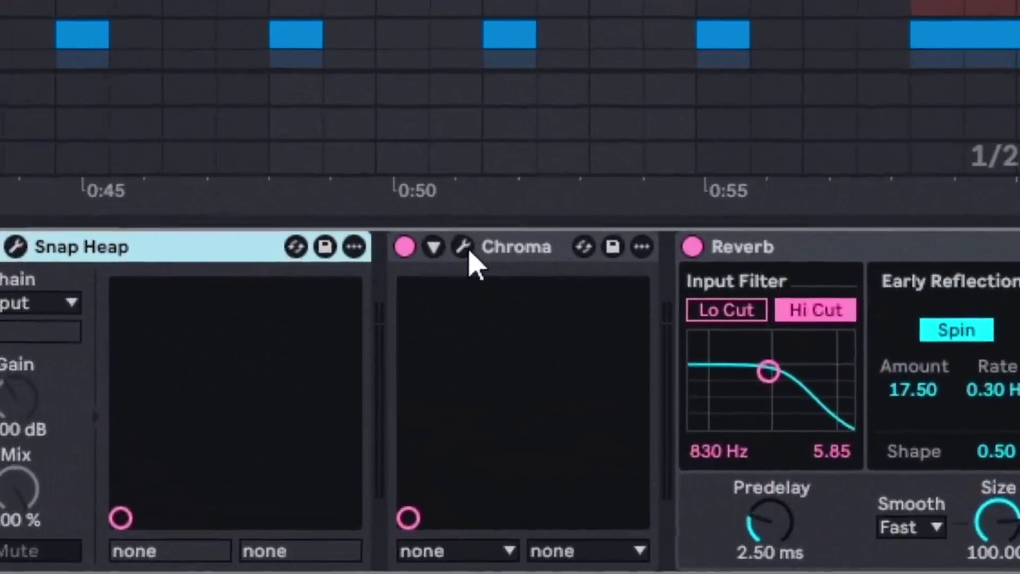
Open and close the Chroma plugin window on track 28 Wavetable, and show the rest of its effect chain.
left_click(467, 249)
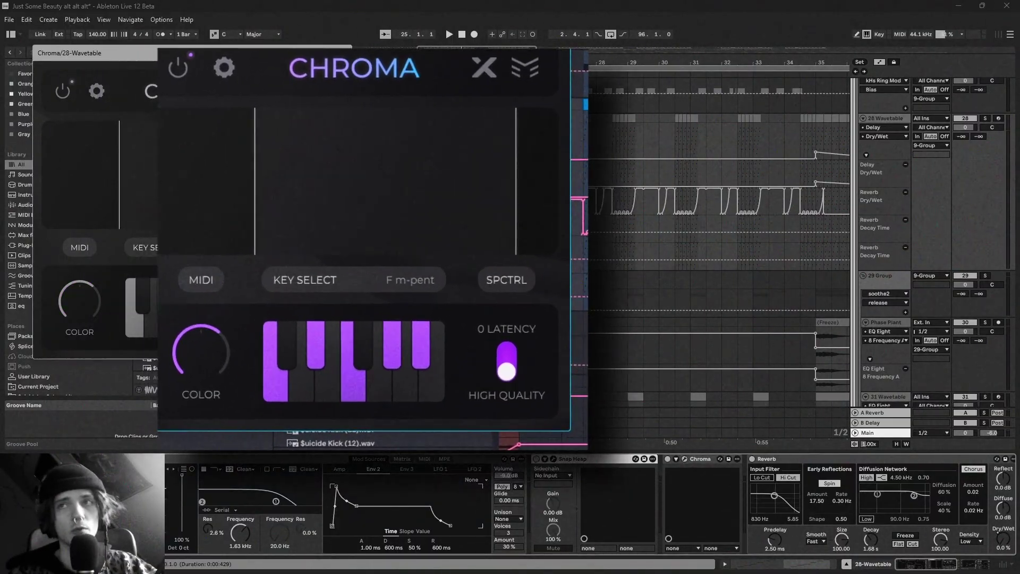
left_click(477, 122)
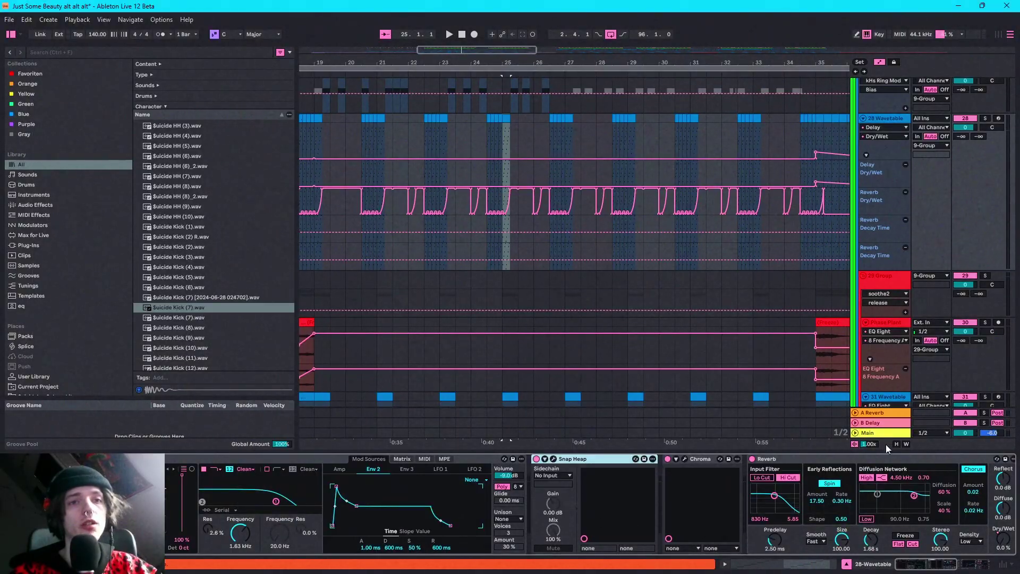
left_click(910, 562)
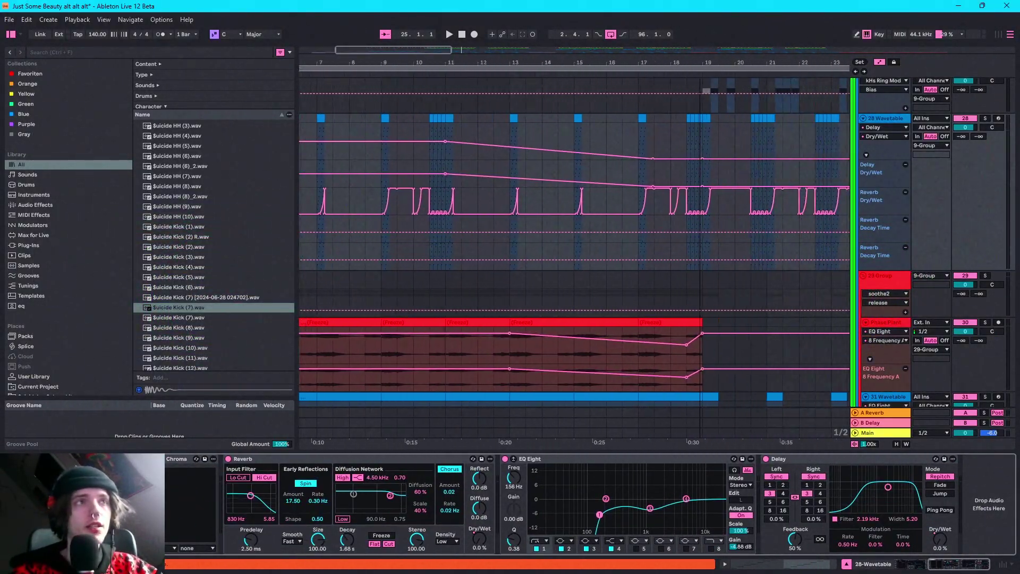
Open the notes of track 28 Wavetable's clip around bar 23 and examine its repeated rising arpeggio.
double_click(622, 118)
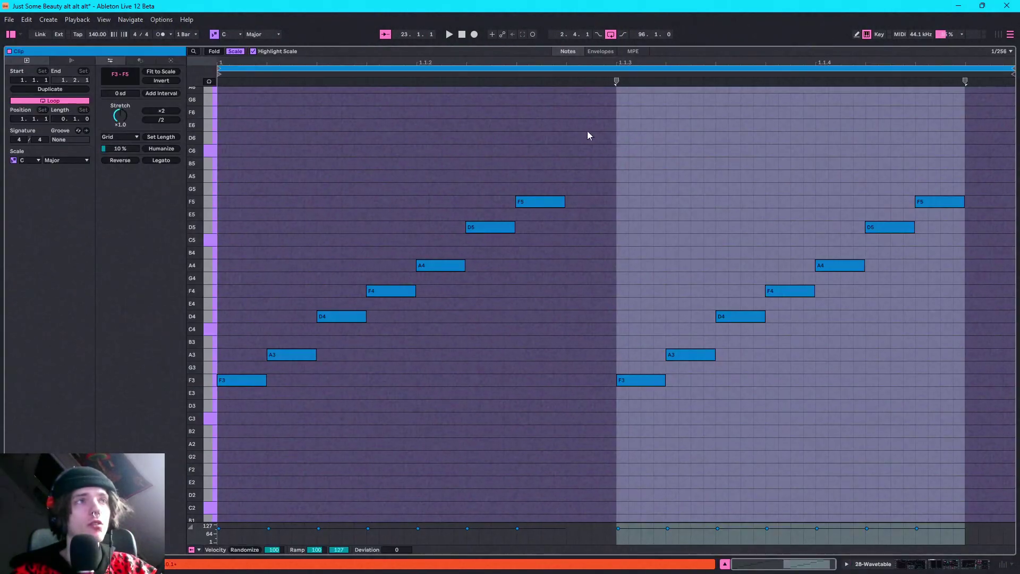
left_click_drag(221, 416, 784, 74)
left_click_drag(487, 438, 972, 192)
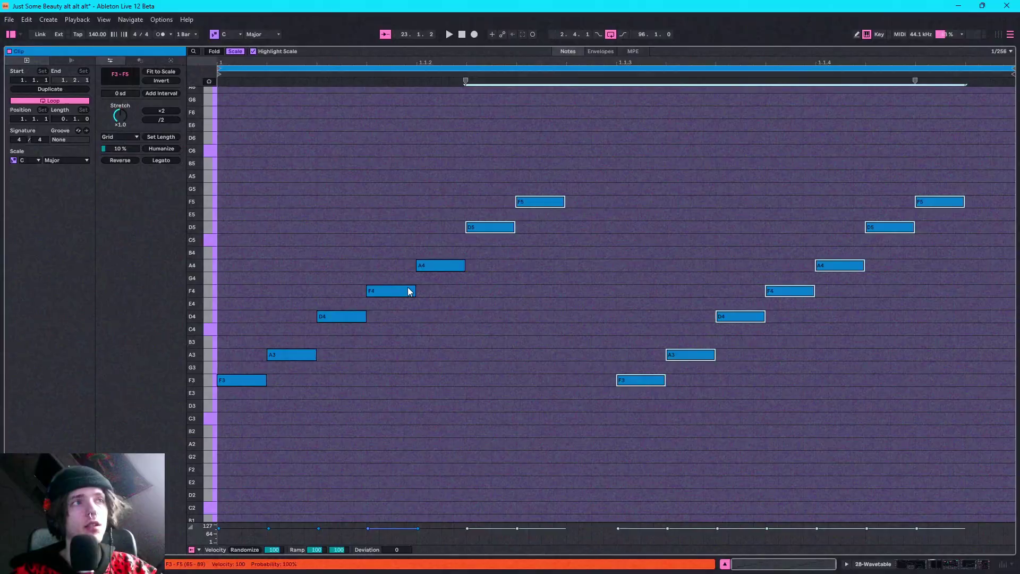
left_click(442, 229)
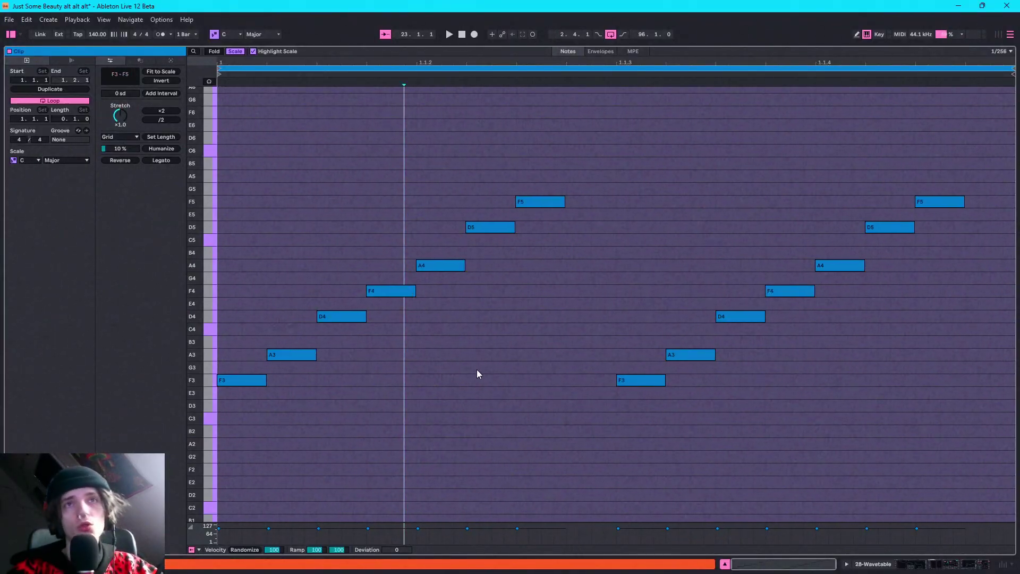
scroll(476, 370, "up", 1)
scroll(542, 316, "down", 3)
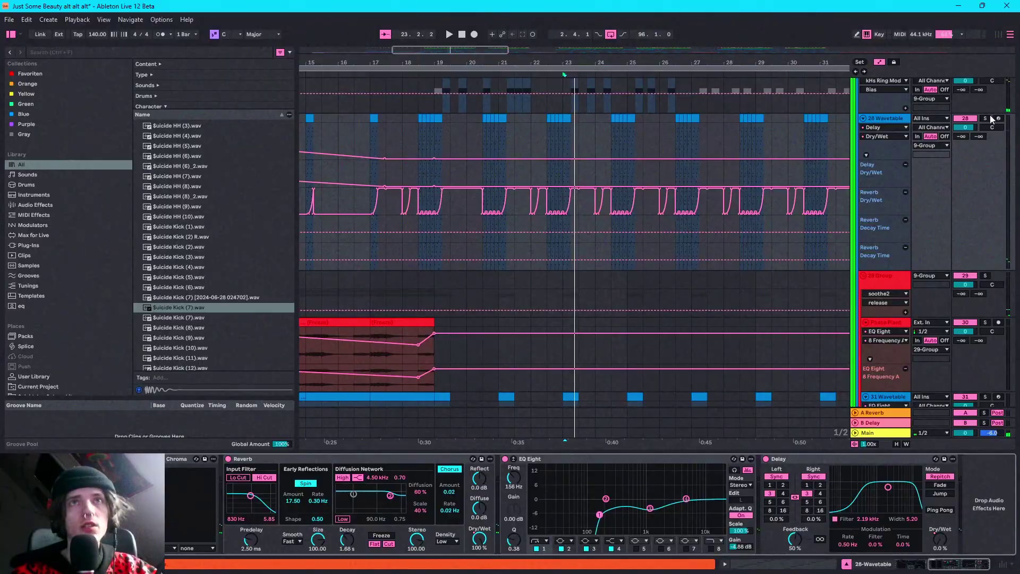
Solo track 28 Wavetable and play its arpeggio clips around bar 23.
left_click(988, 117)
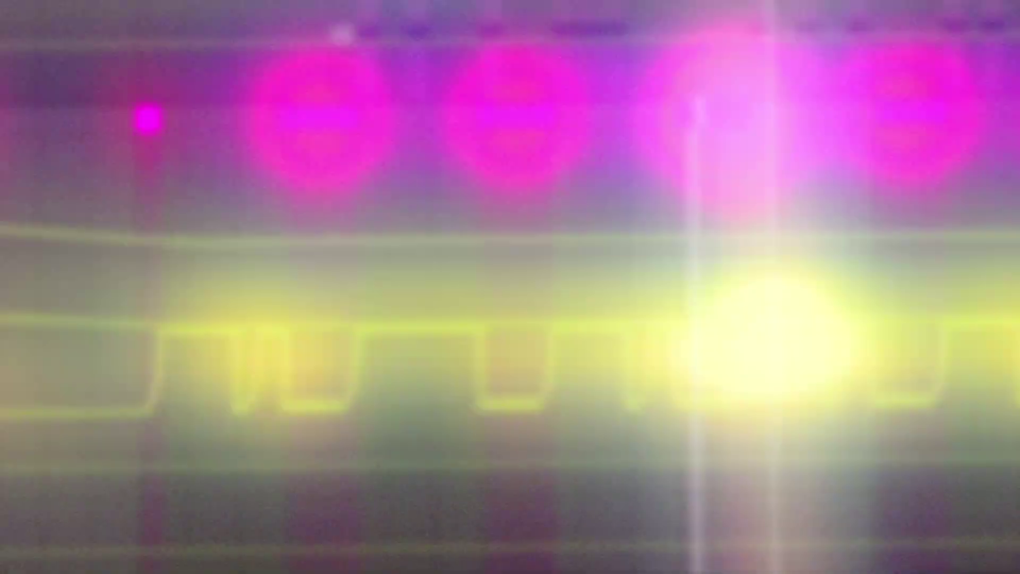
left_click(552, 118)
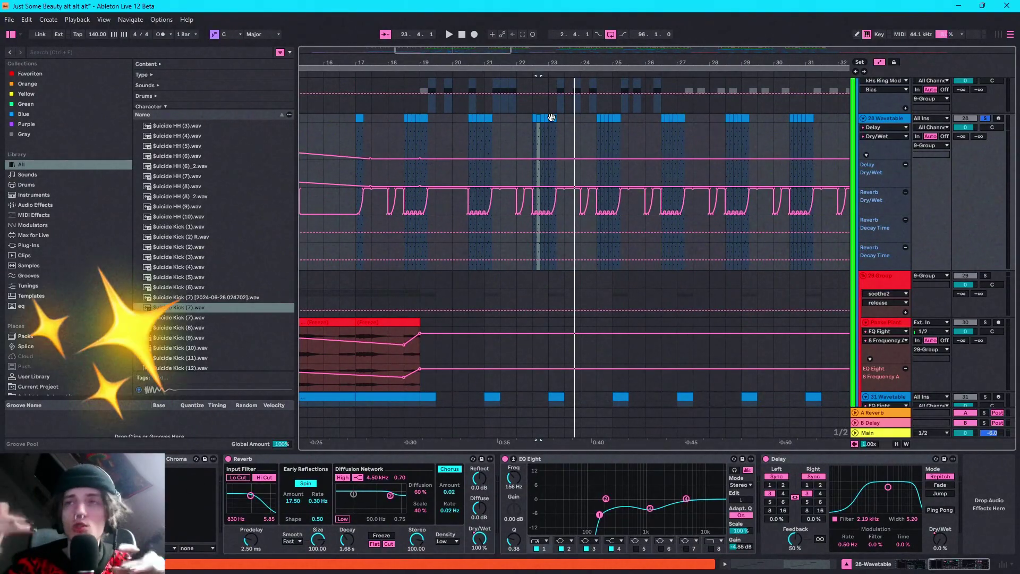
Select the frozen Phase Plant clip at bar 3 in the red group and play the track soloed.
scroll(397, 334, "left", 5)
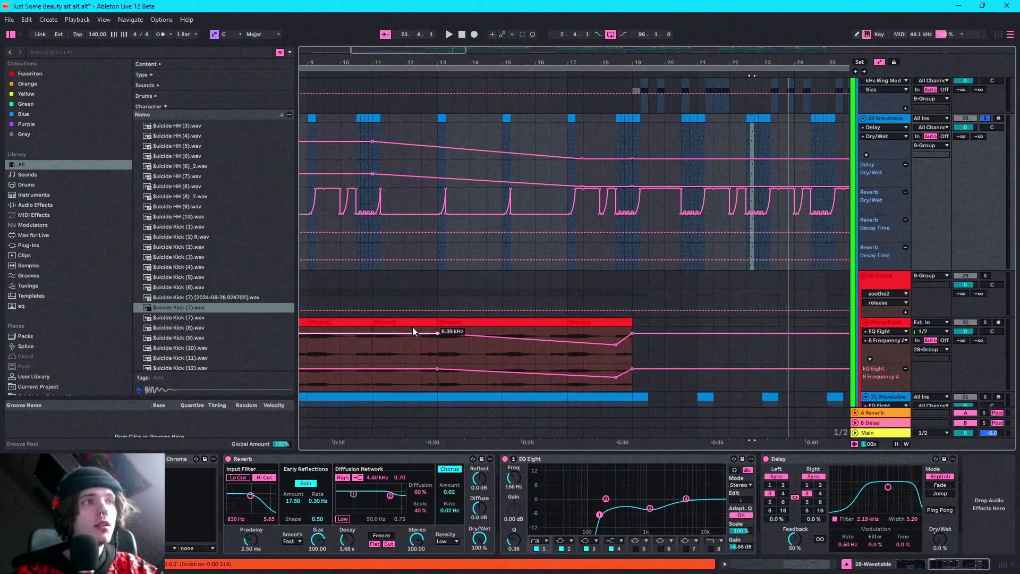
left_click(413, 331)
left_click(382, 322)
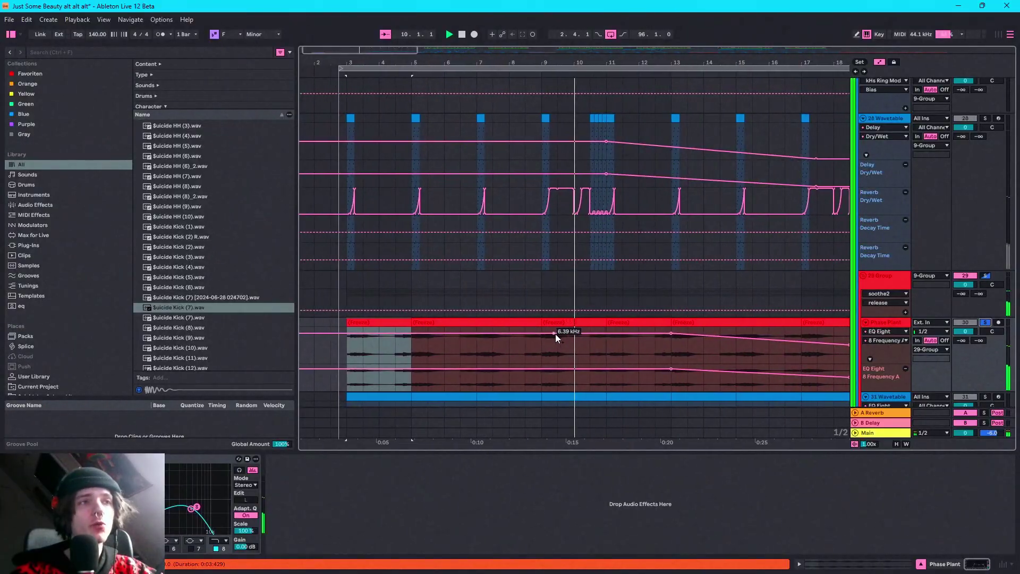
left_click_drag(555, 336, 594, 337)
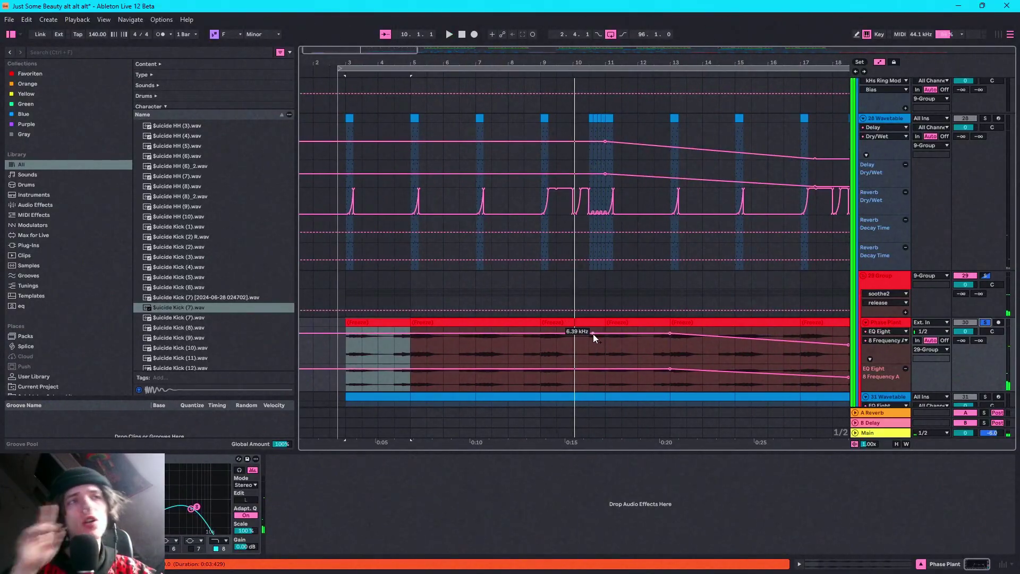
Select the clip at bar 3 on track 31 Wavetable and solo that track.
scroll(377, 321, "down", 3)
left_click(377, 322)
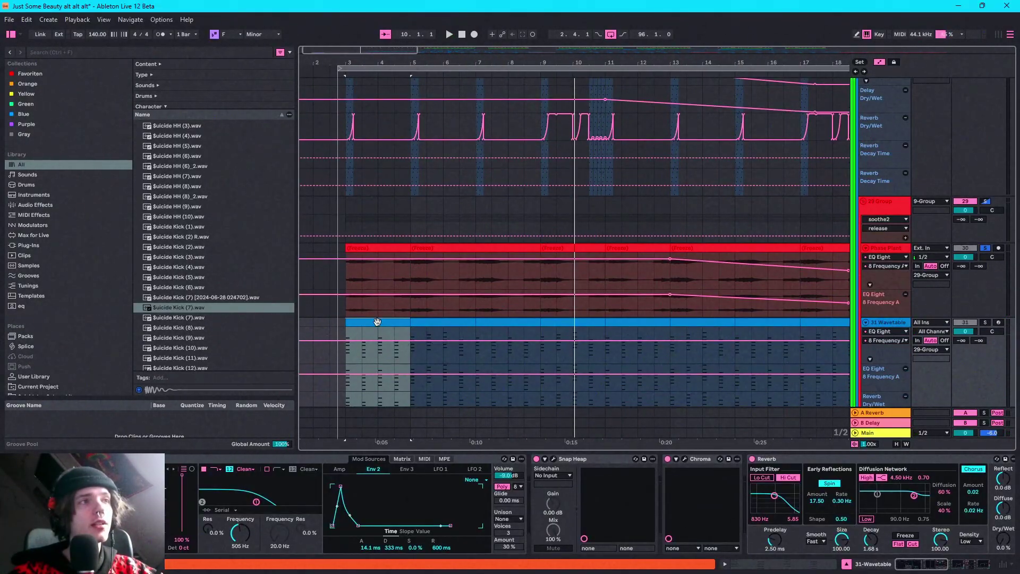
left_click(985, 322)
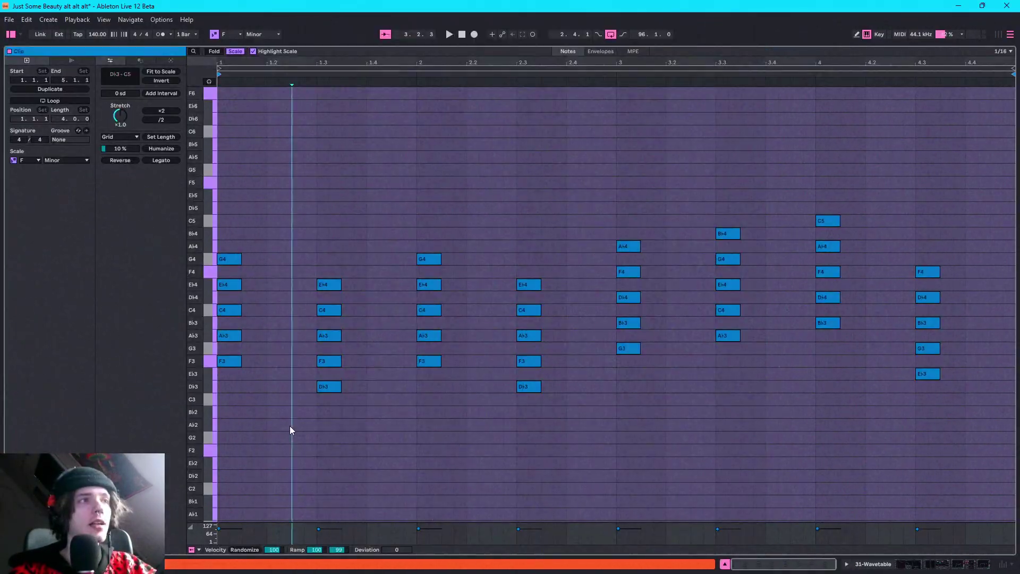
Turn off the Scale-only note view in the track 31 clip and select its first chords one by one to examine their notes.
left_click_drag(290, 429, 345, 221)
left_click(240, 52)
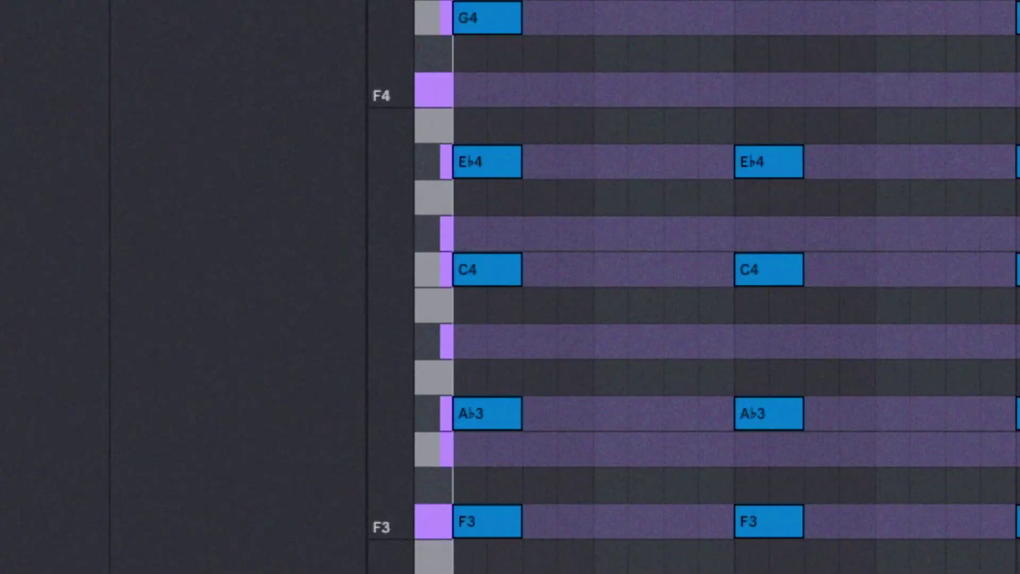
left_click_drag(469, 570, 498, 223)
left_click_drag(488, 223, 502, 104)
left_click_drag(520, 63, 485, 3)
left_click_drag(746, 24, 754, 569)
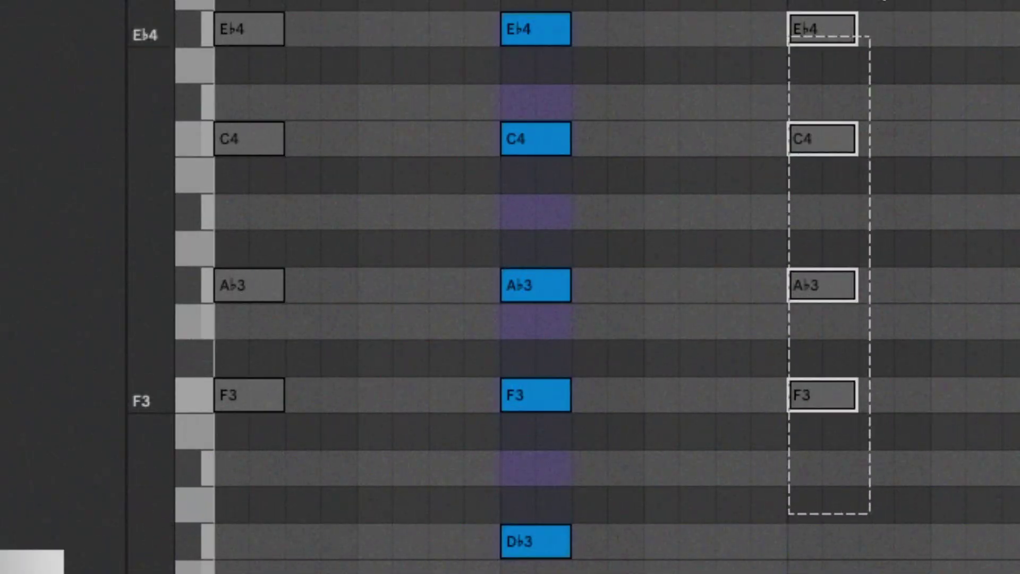
left_click_drag(867, 558, 868, 560)
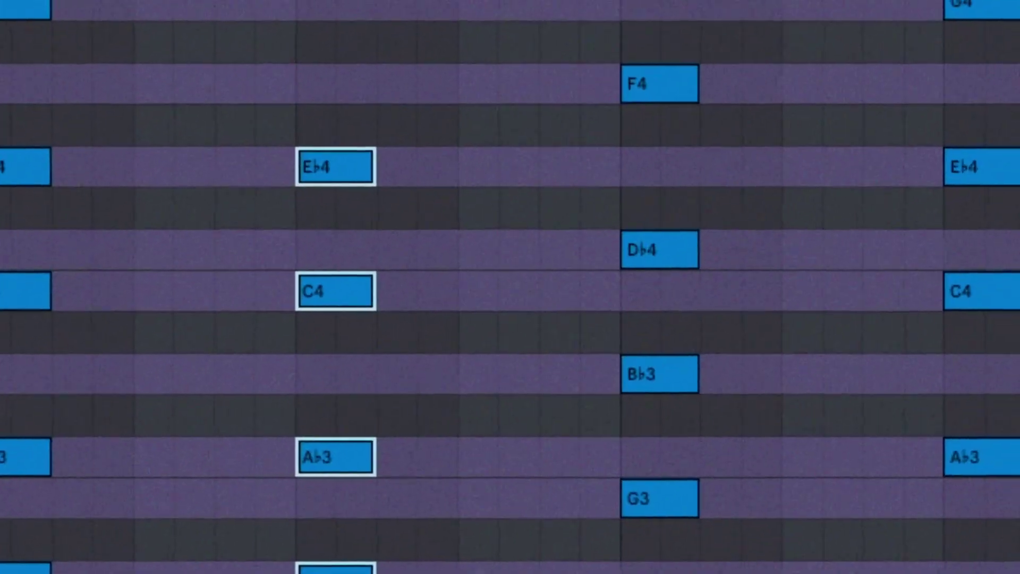
Select the chords in the second half of the track 31 clip one by one, ending with the chord at 4.3.
left_click_drag(587, 571, 587, 4)
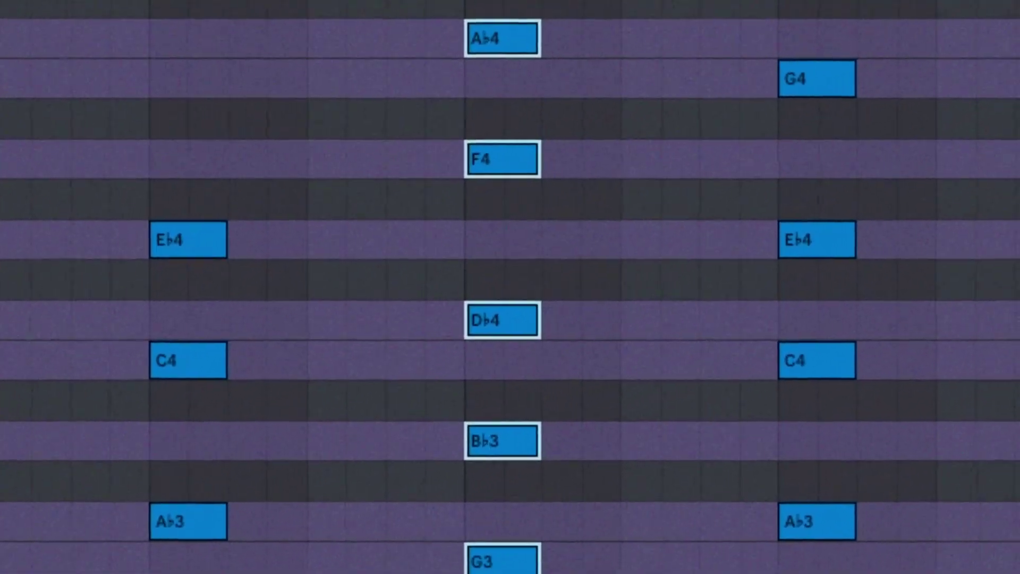
left_click_drag(828, 571, 888, 3)
left_click_drag(982, 571, 990, 4)
left_click_drag(686, 571, 802, 5)
left_click_drag(809, 571, 944, 3)
left_click_drag(950, 573, 1009, 106)
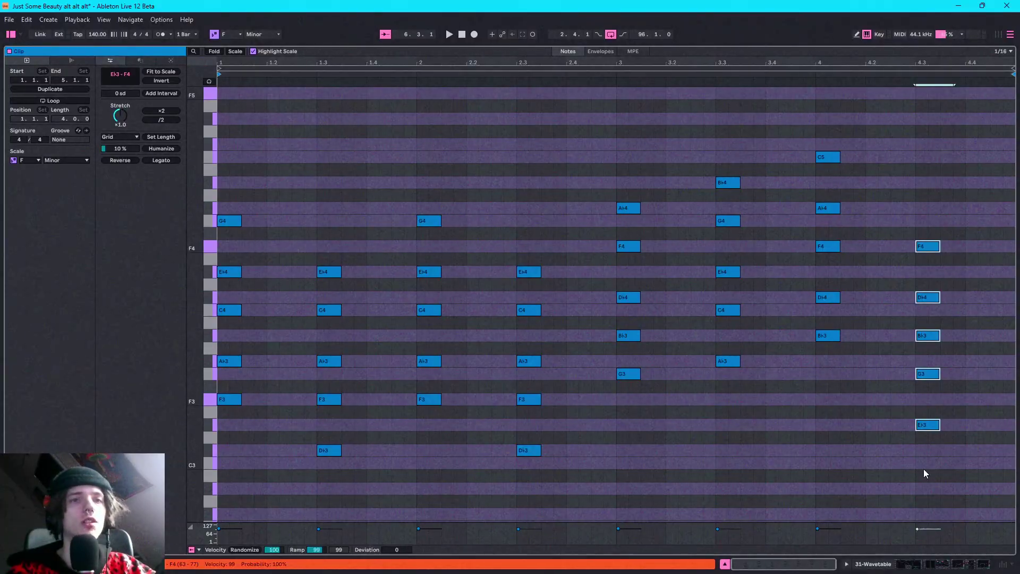
Return to the arrangement, select the clip at bar 7 on track 31 Wavetable and play the soloed chords.
left_click(956, 561)
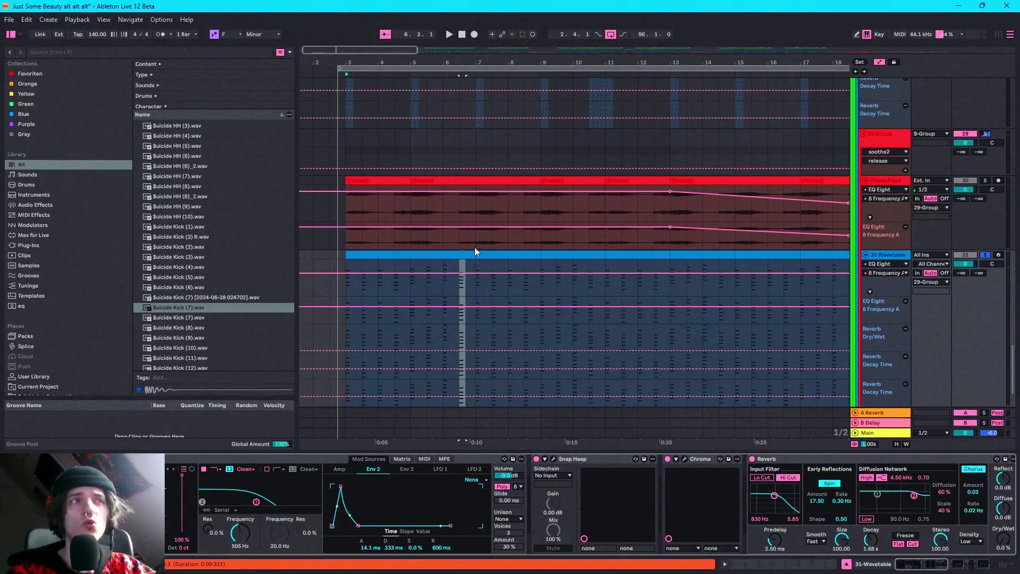
left_click_drag(475, 252, 537, 253)
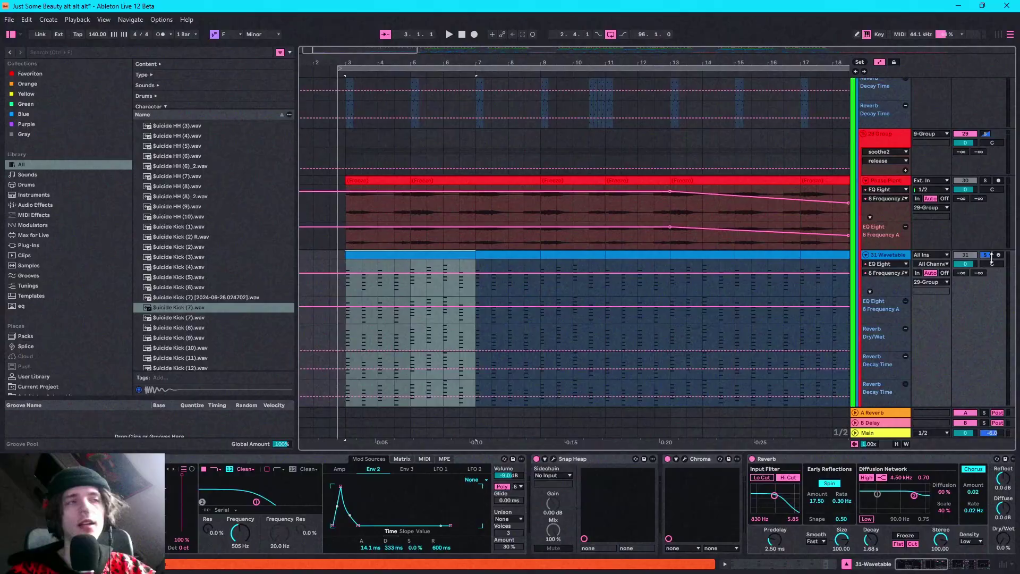
left_click_drag(522, 261, 562, 256)
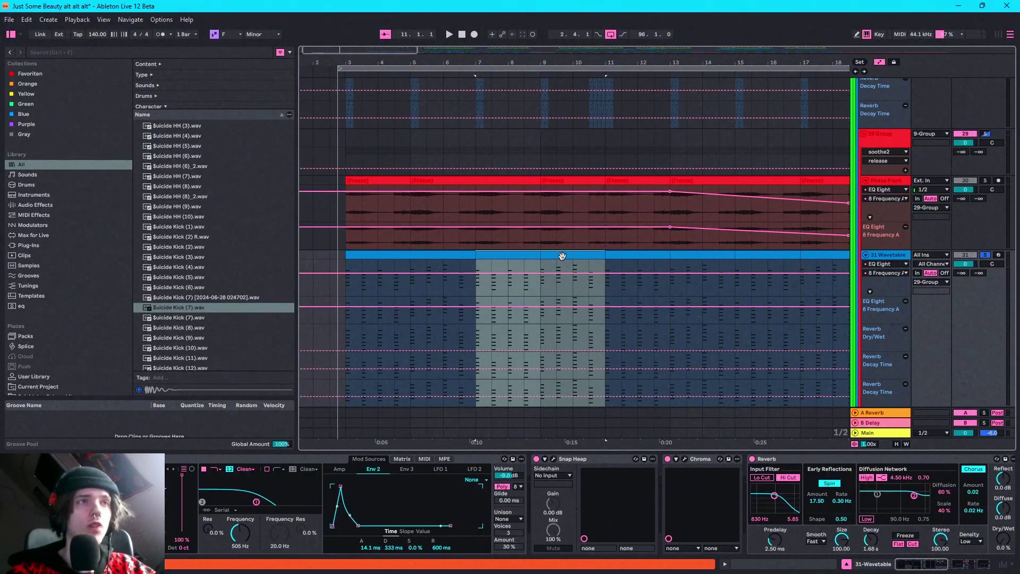
key("space")
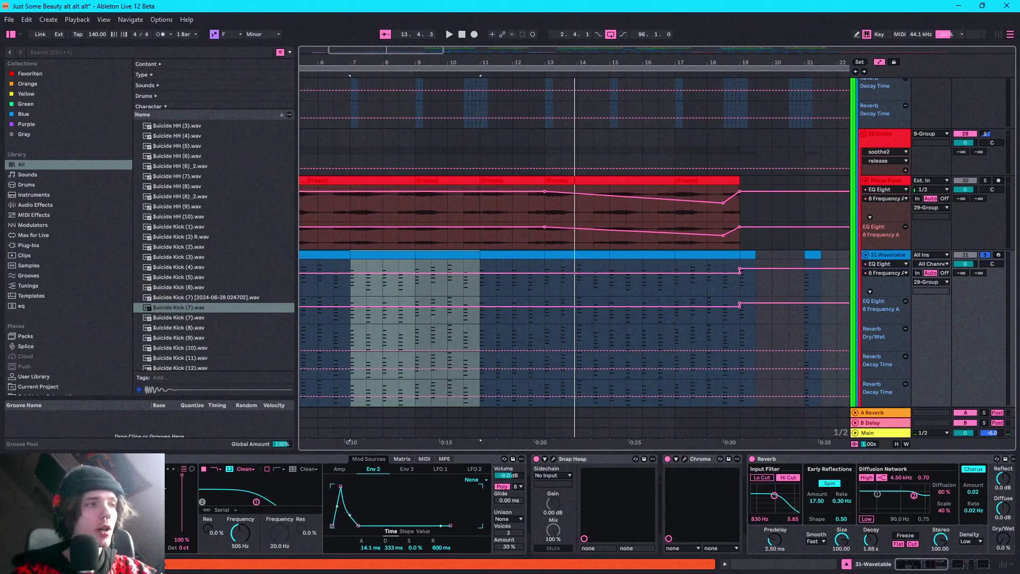
Show the modulation matrix of track 31's Wavetable, and open and close its Snap Heap plugin window.
left_click(401, 459)
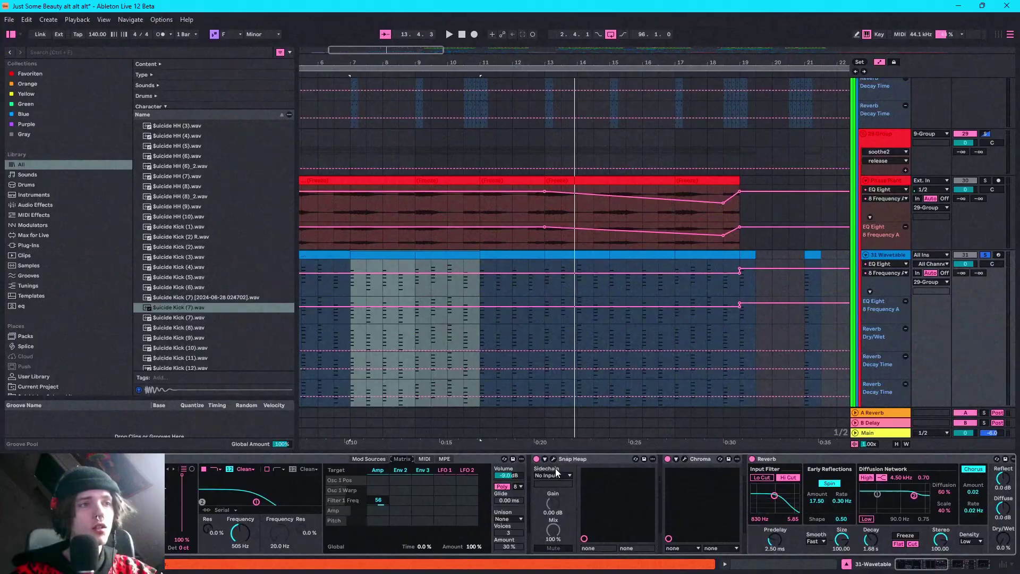
left_click(553, 459)
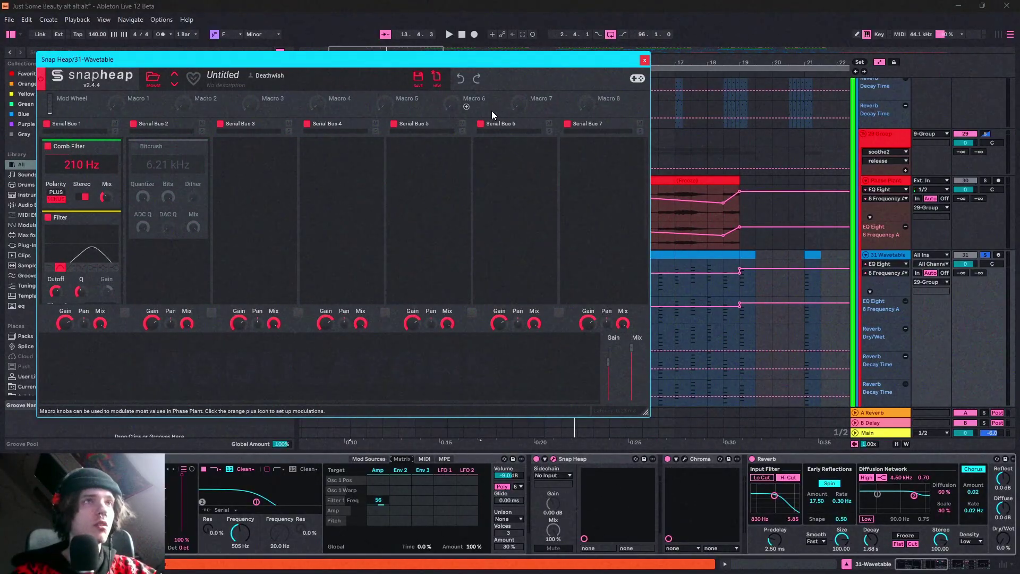
left_click(644, 61)
Look through the rest of track 31's effect chain, from the Reverb through the Delay to the last EQ Eight.
left_click_drag(912, 564, 944, 568)
left_click(690, 468)
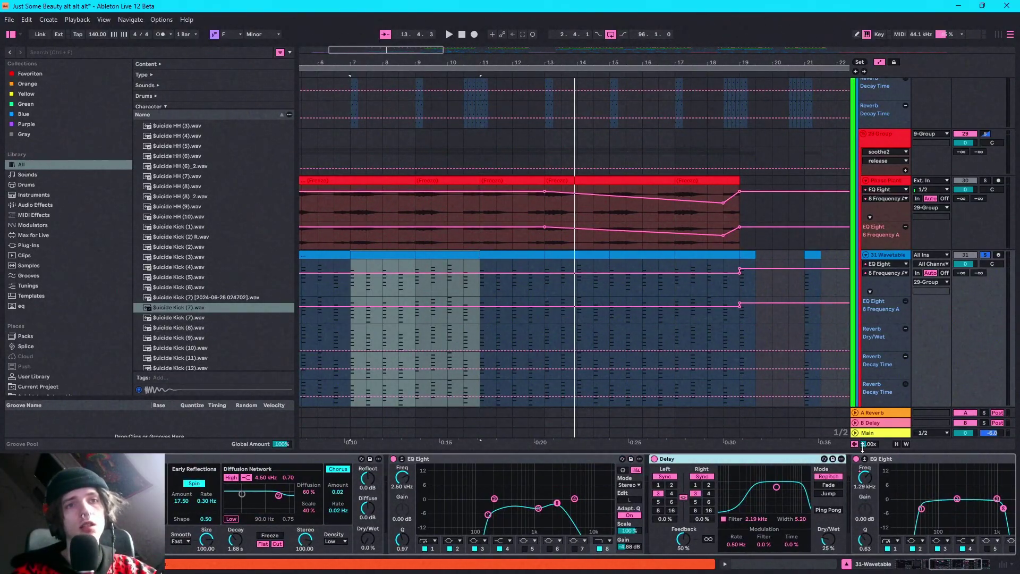
left_click(928, 564)
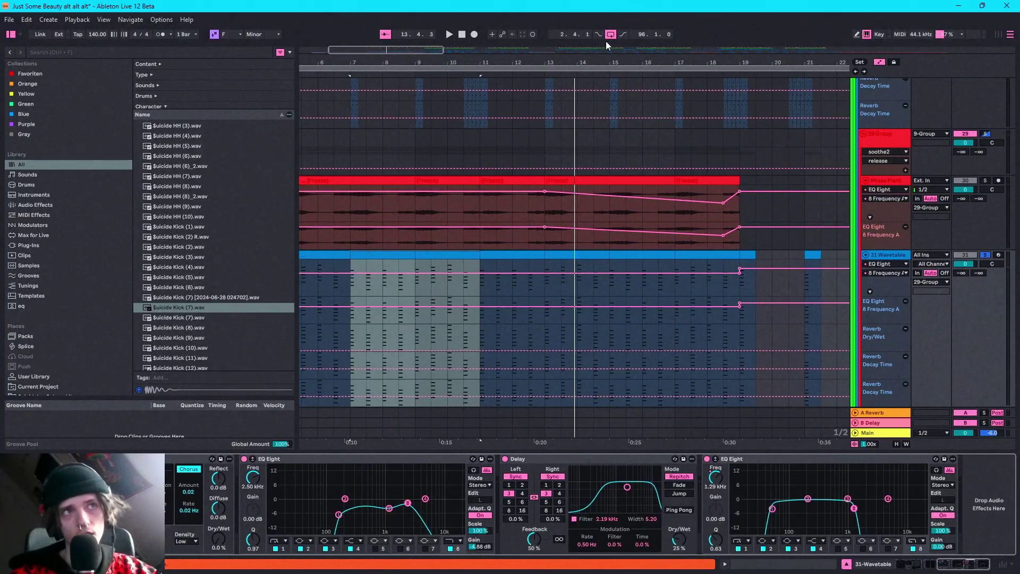
Look back through the synth tracks and their automation from track 31 Wavetable up to 10 Group.
scroll(586, 260, "up", 8)
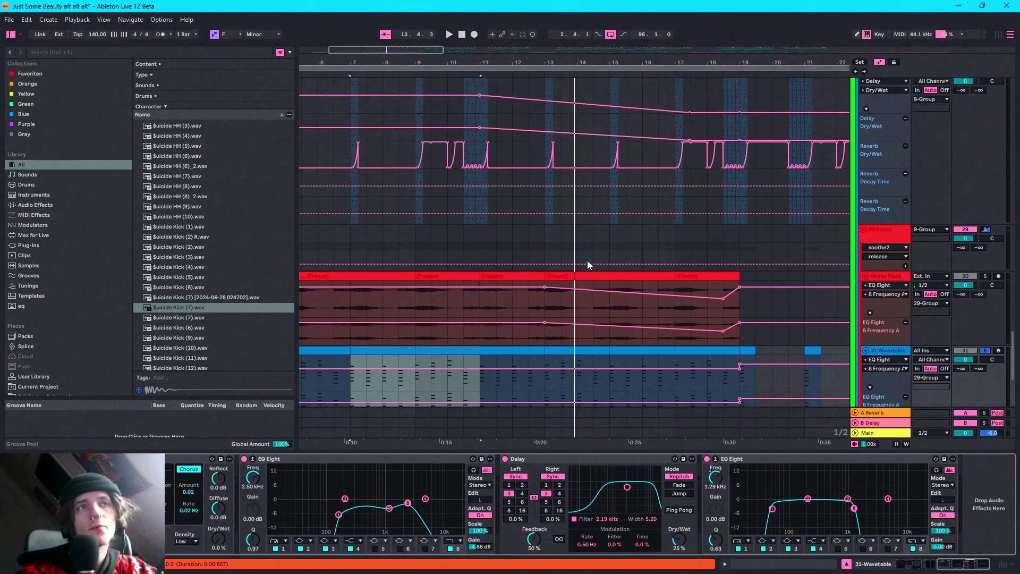
scroll(588, 261, "up", 7)
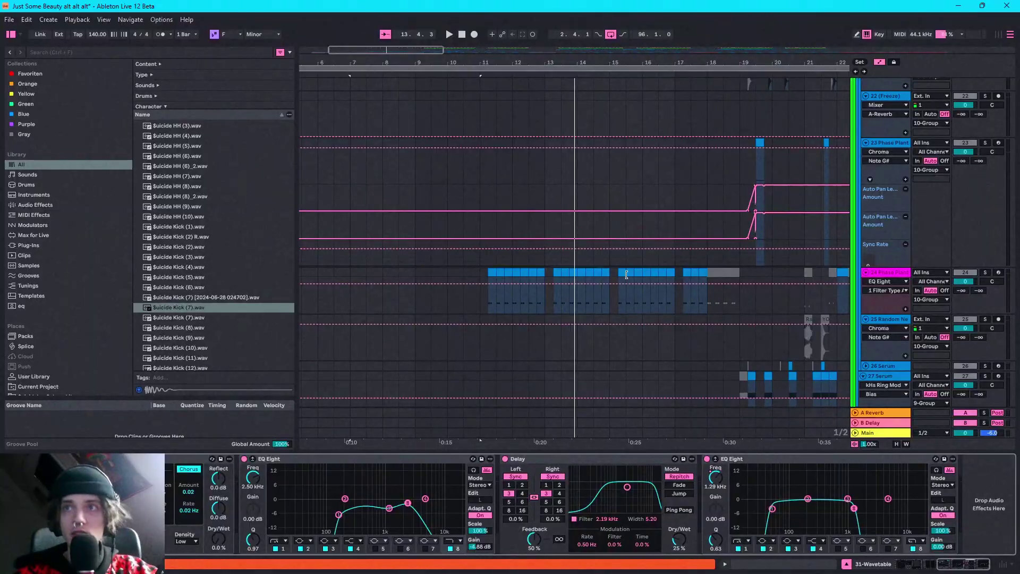
scroll(613, 284, "up", 3)
scroll(614, 284, "up", 10)
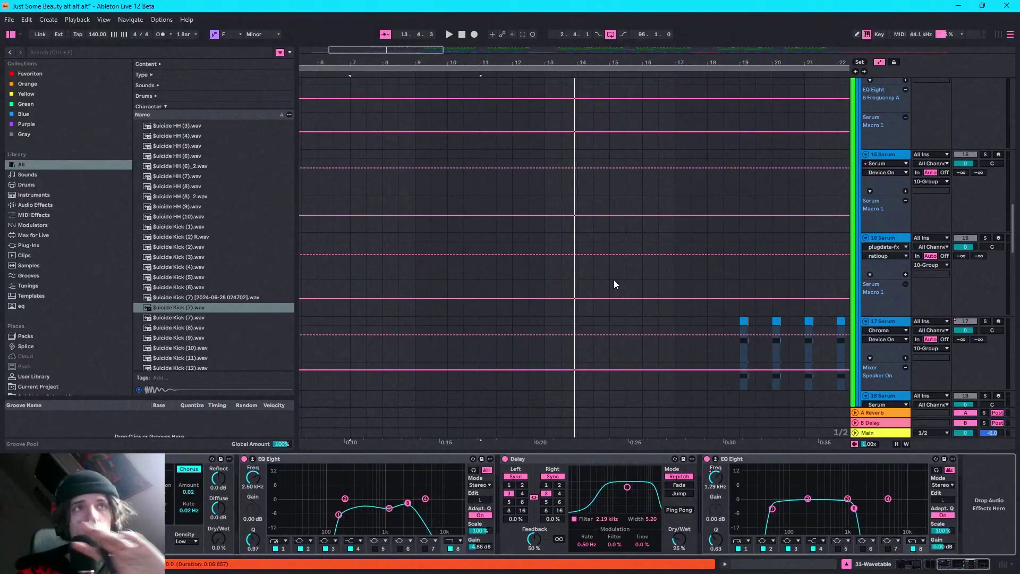
scroll(613, 279, "up", 2)
scroll(614, 280, "up", 8)
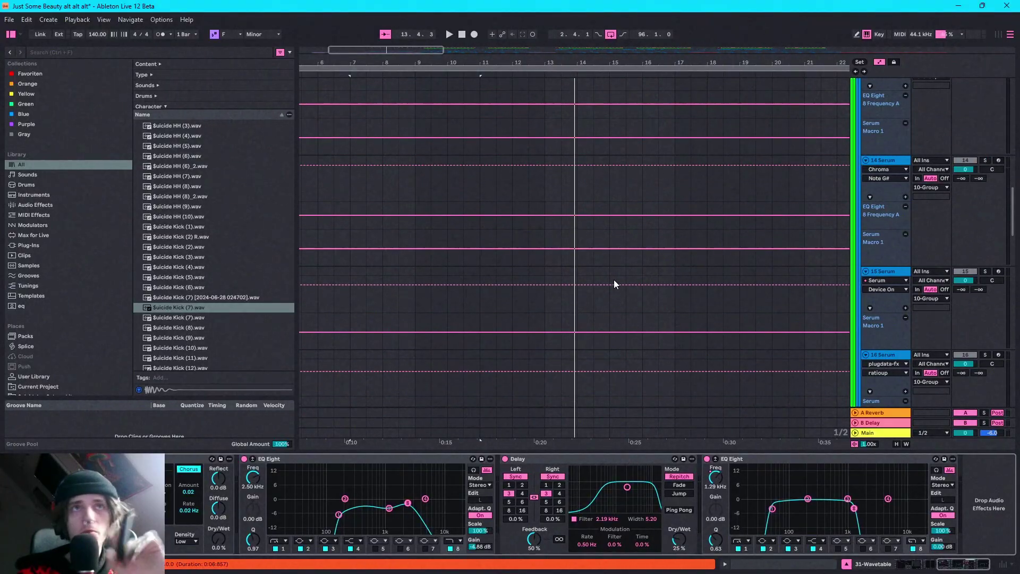
scroll(614, 284, "up", 7)
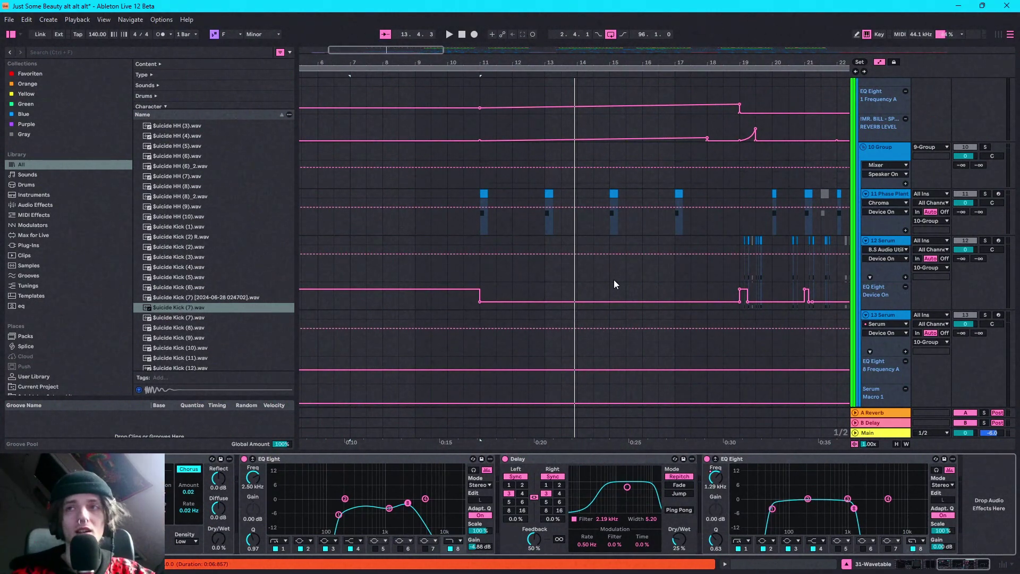
Zoom out to the whole song and look through the synth tracks from 10 Group down to 28 Wavetable.
scroll(415, 139, "up", 5)
scroll(488, 188, "down", 5)
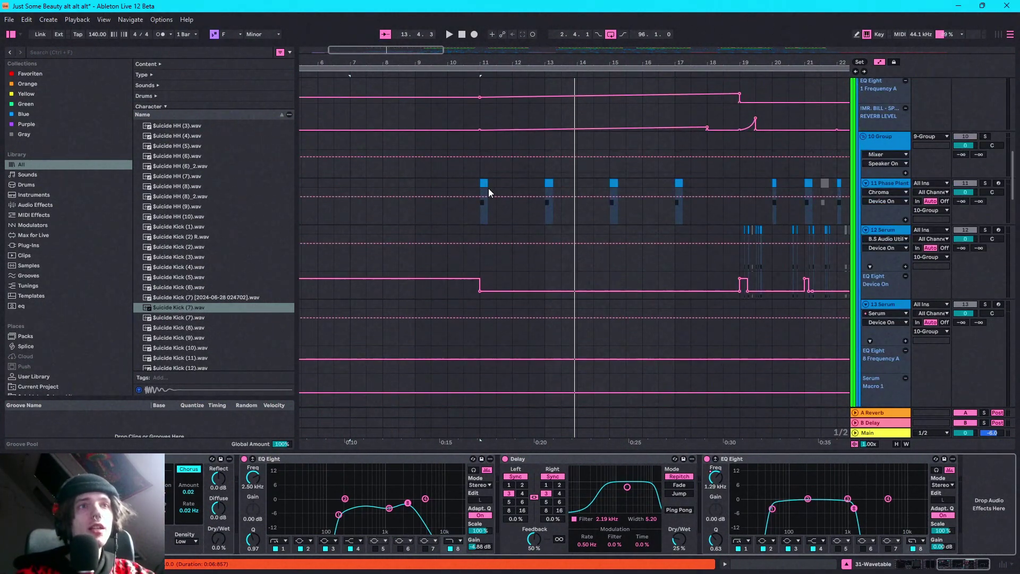
scroll(488, 188, "down", 2)
double_click(391, 50)
scroll(700, 317, "down", 4)
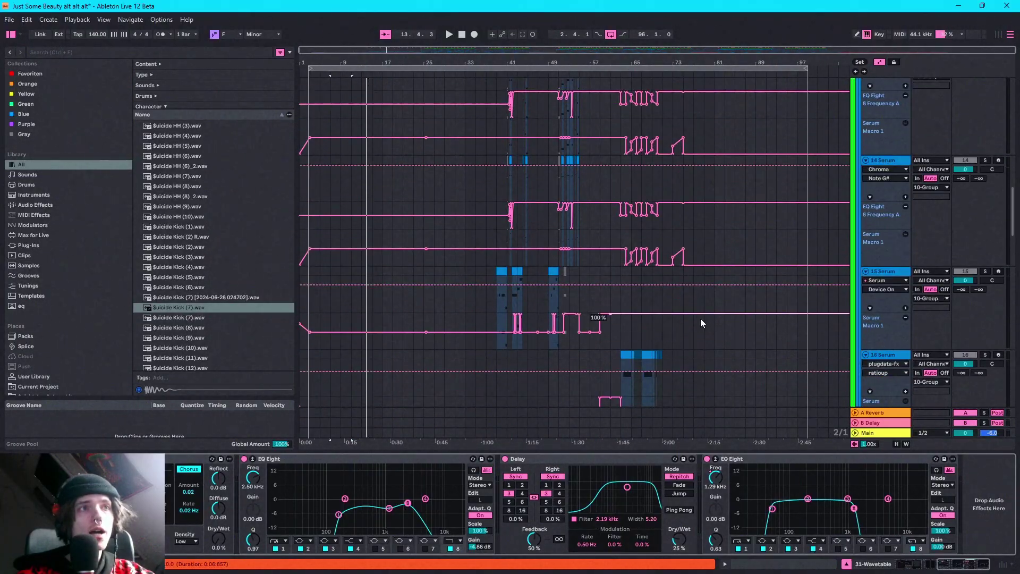
scroll(700, 322, "down", 8)
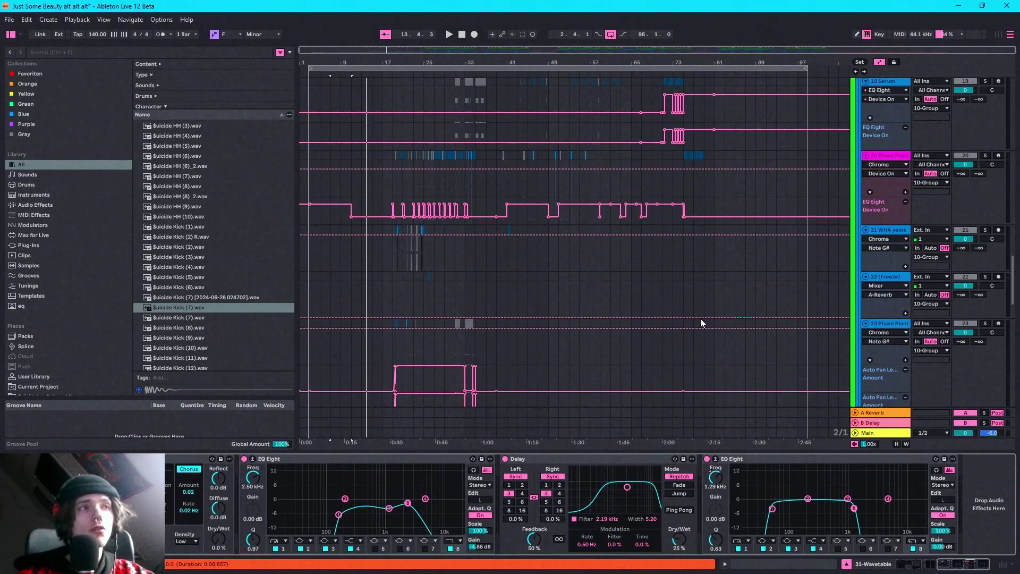
scroll(700, 319, "down", 5)
scroll(701, 322, "down", 4)
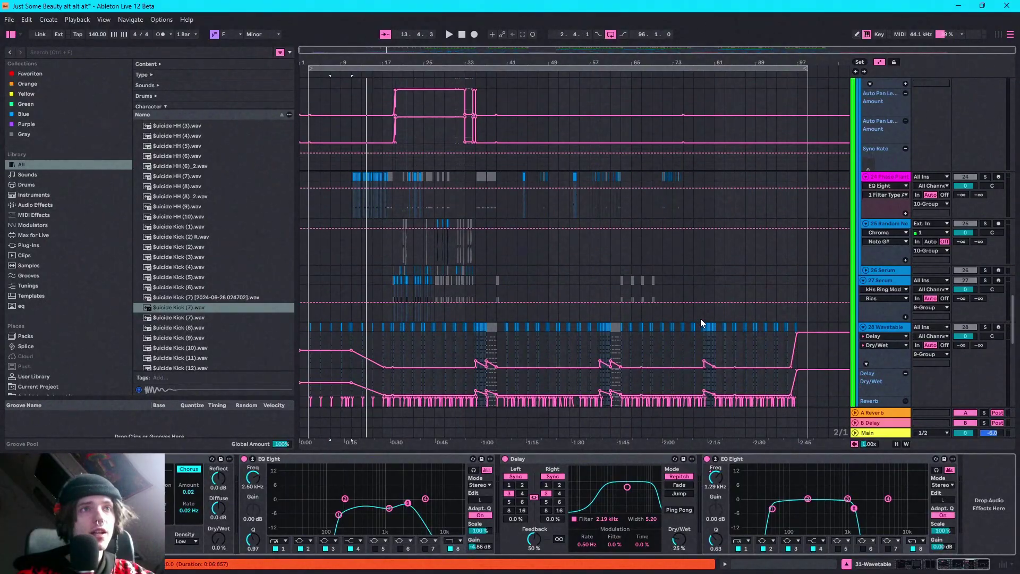
Collapse track 28 Wavetable and 29 Group in the arrangement.
scroll(700, 320, "up", 1)
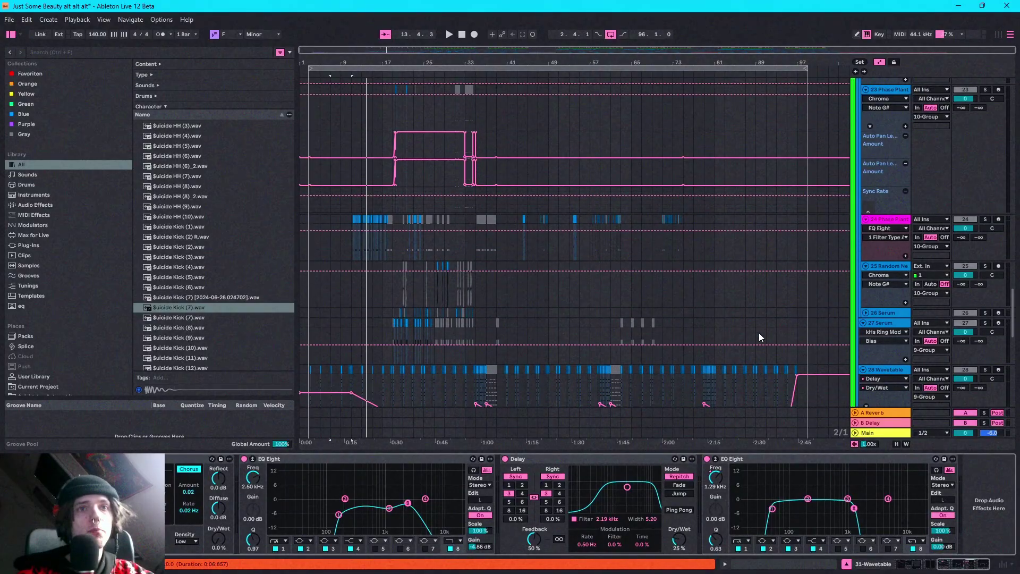
left_click(863, 370)
left_click(862, 380)
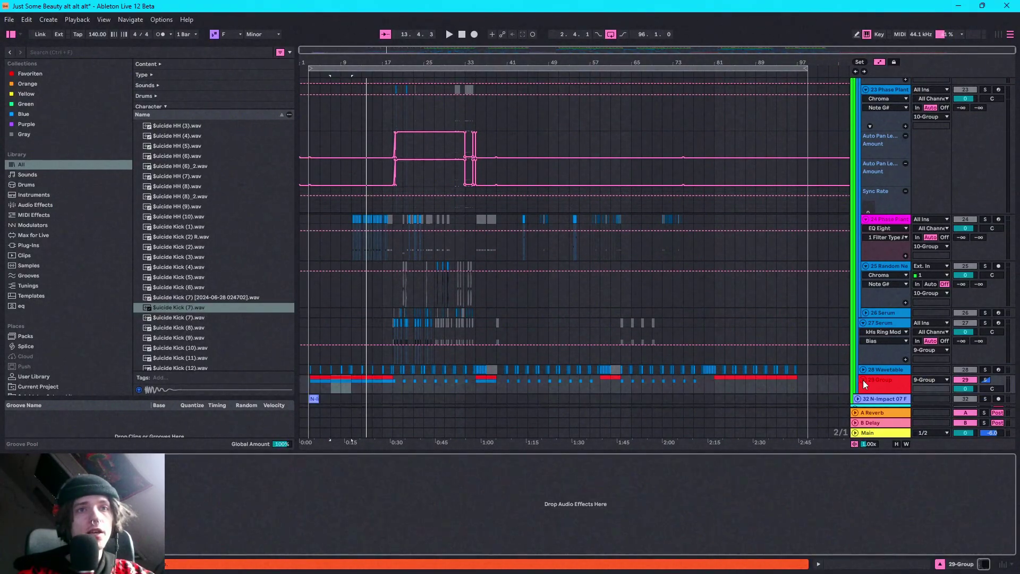
Select the 16-bar section starting at bar 19 across the tracks and play it.
scroll(648, 333, "up", 5)
scroll(374, 220, "up", 6)
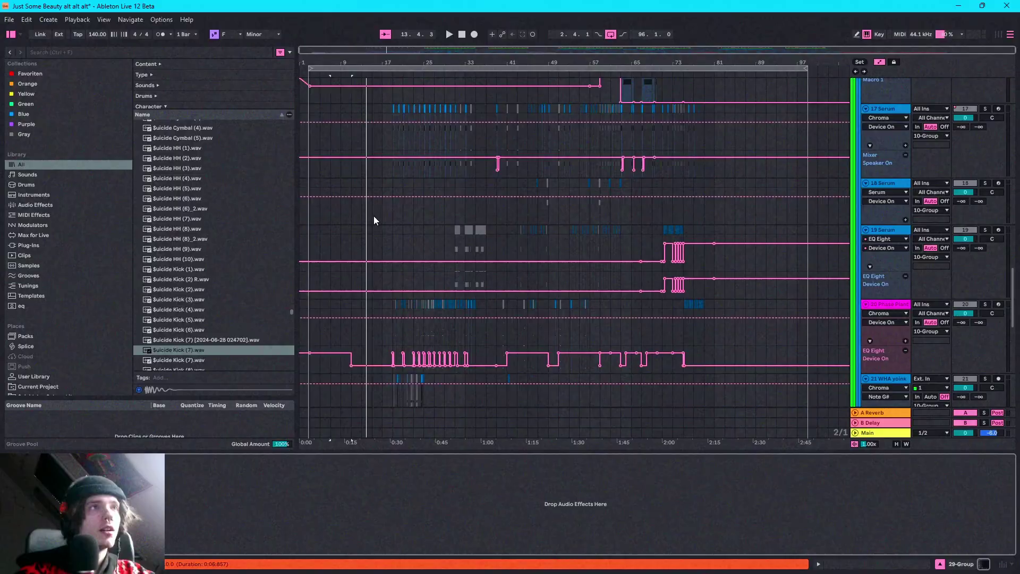
scroll(374, 220, "up", 6)
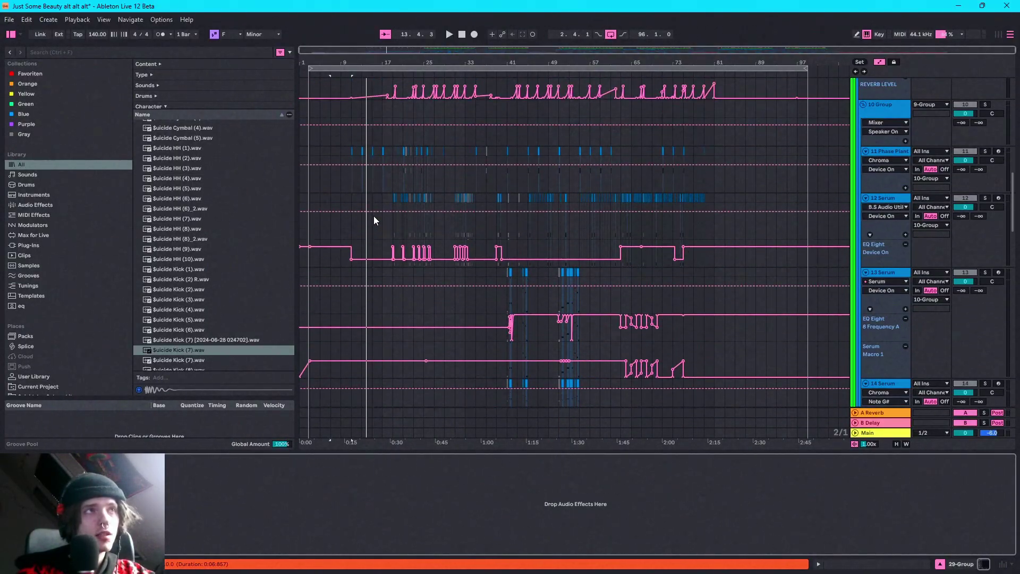
left_click(382, 218)
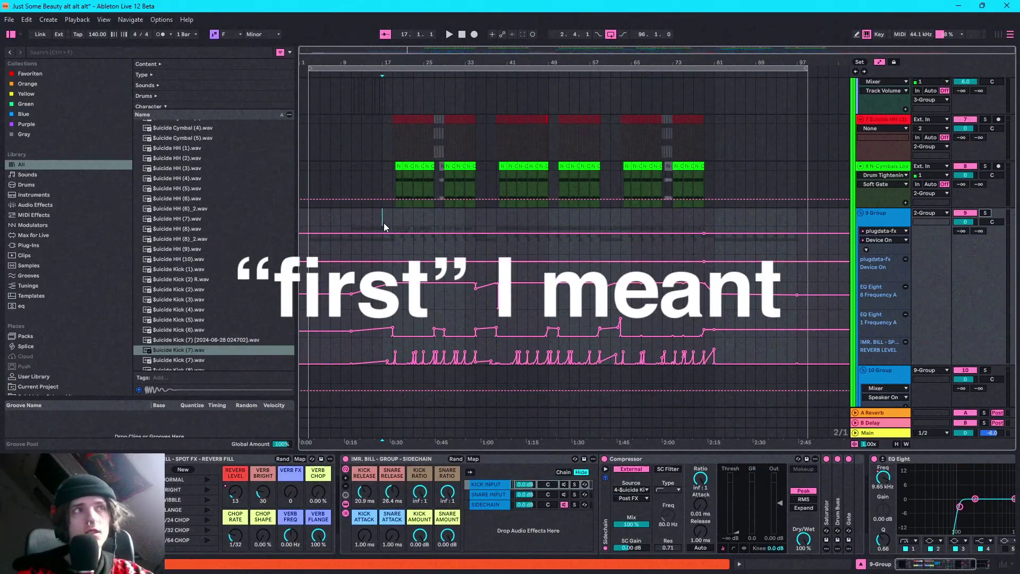
scroll(404, 202, "up", 1)
left_click(431, 180)
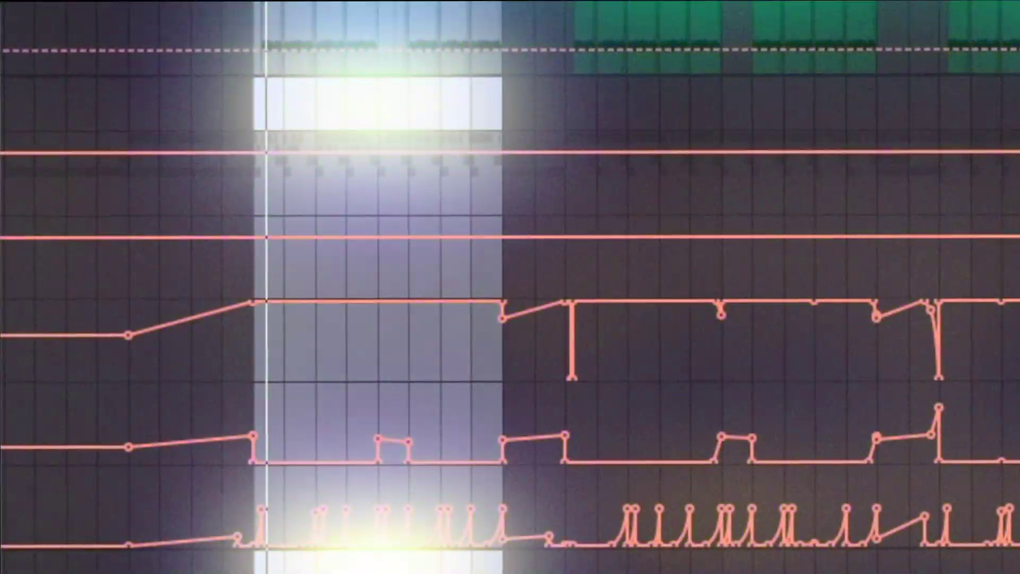
Zoom in on bars 19 to 22 and collapse the empty Serum tracks 13, 14, 15 and 16.
scroll(340, 122, "down", 15)
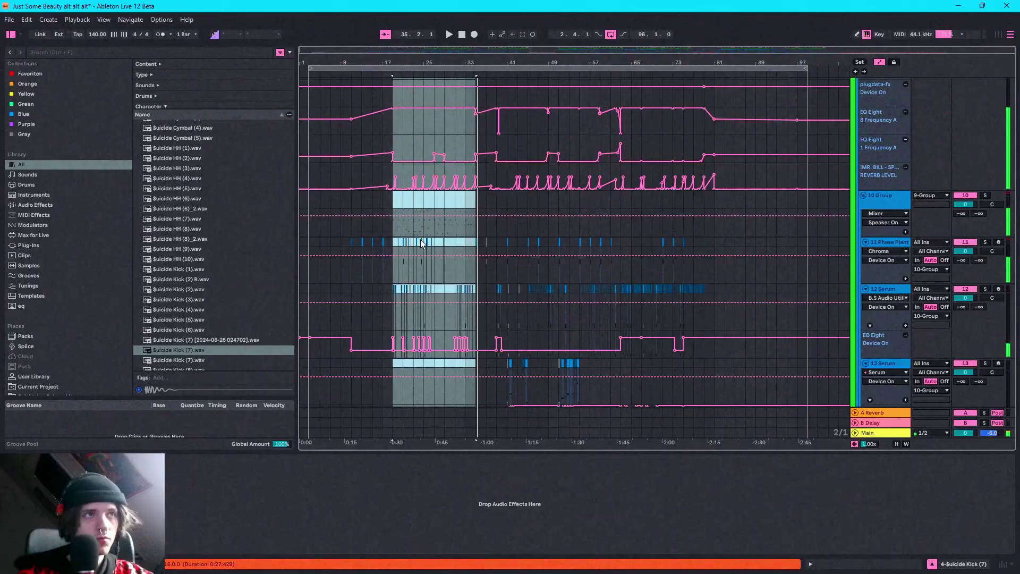
scroll(421, 243, "down", 4)
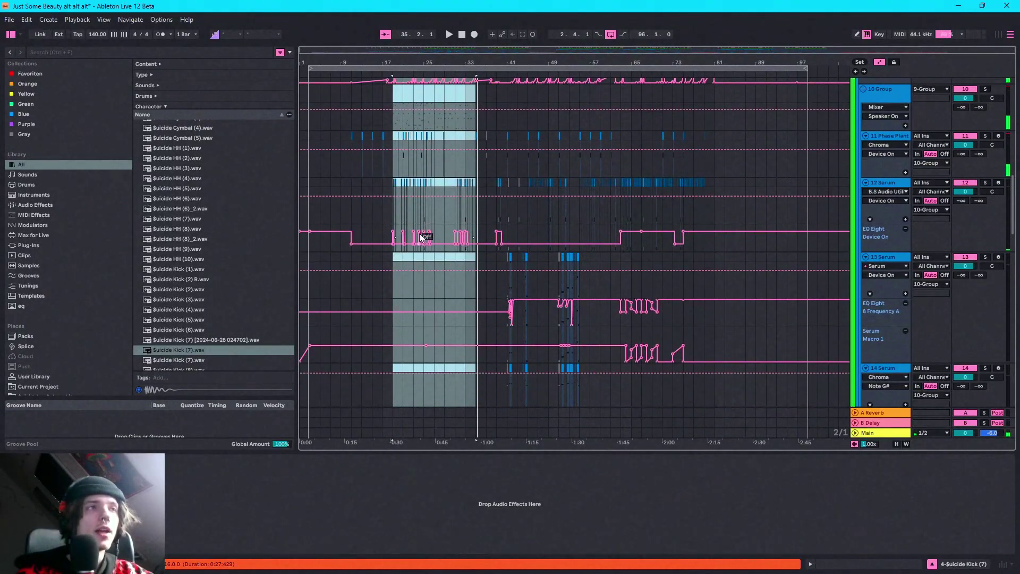
left_click_drag(404, 49, 395, 174)
scroll(396, 174, "down", 10)
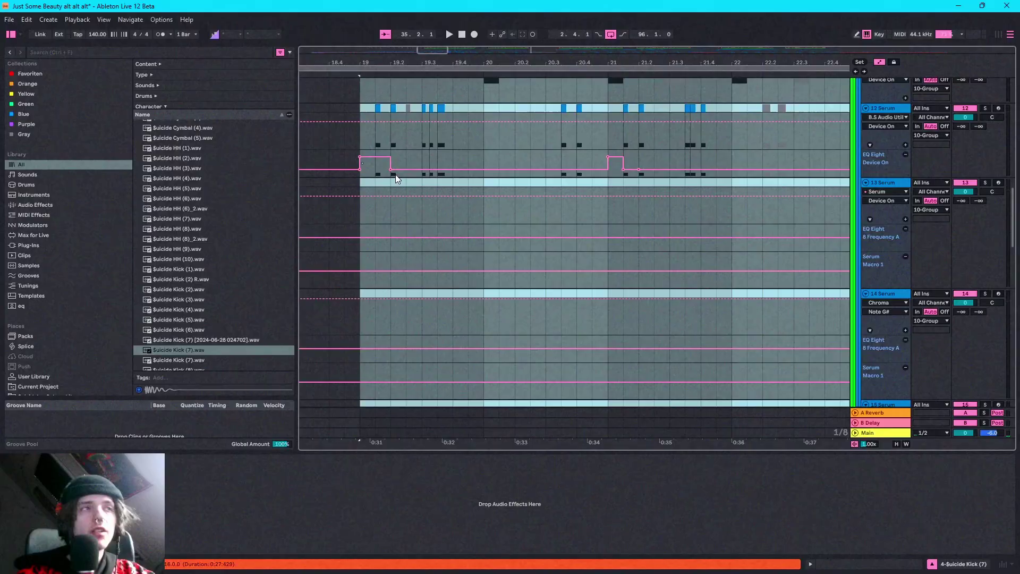
scroll(395, 178, "up", 3)
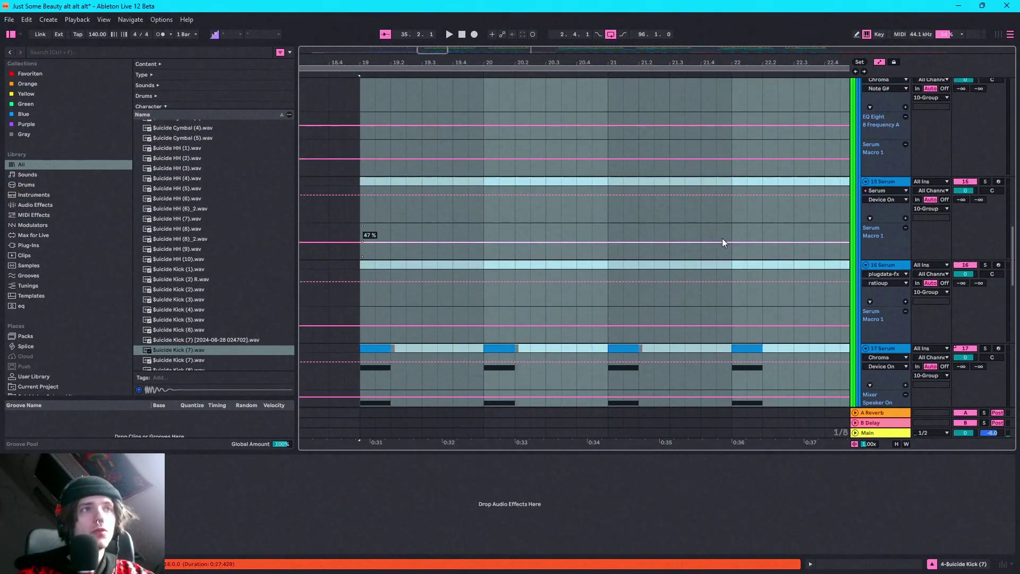
left_click(865, 266)
left_click(866, 180)
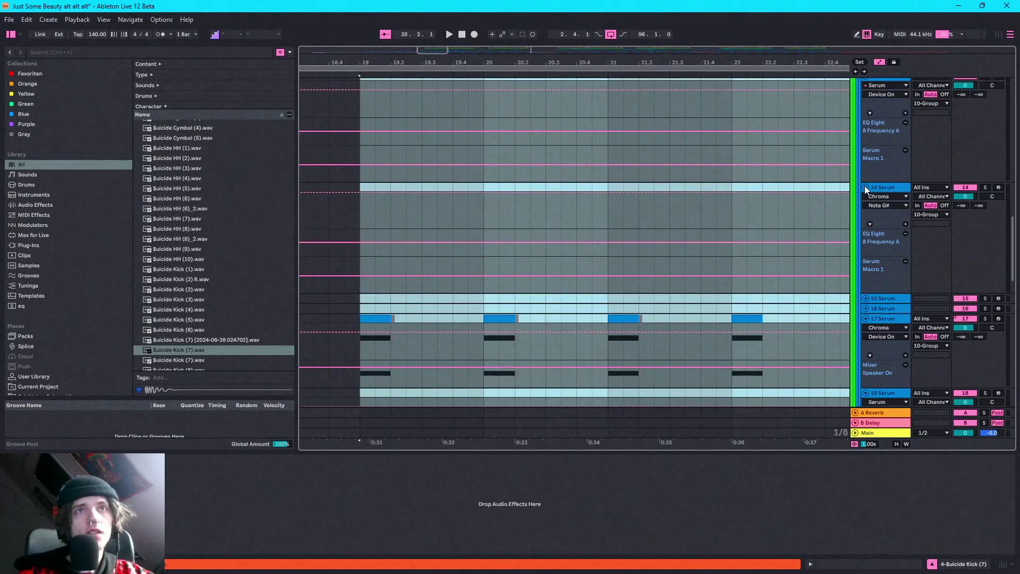
left_click(865, 186)
scroll(865, 186, "up", 3)
left_click(866, 203)
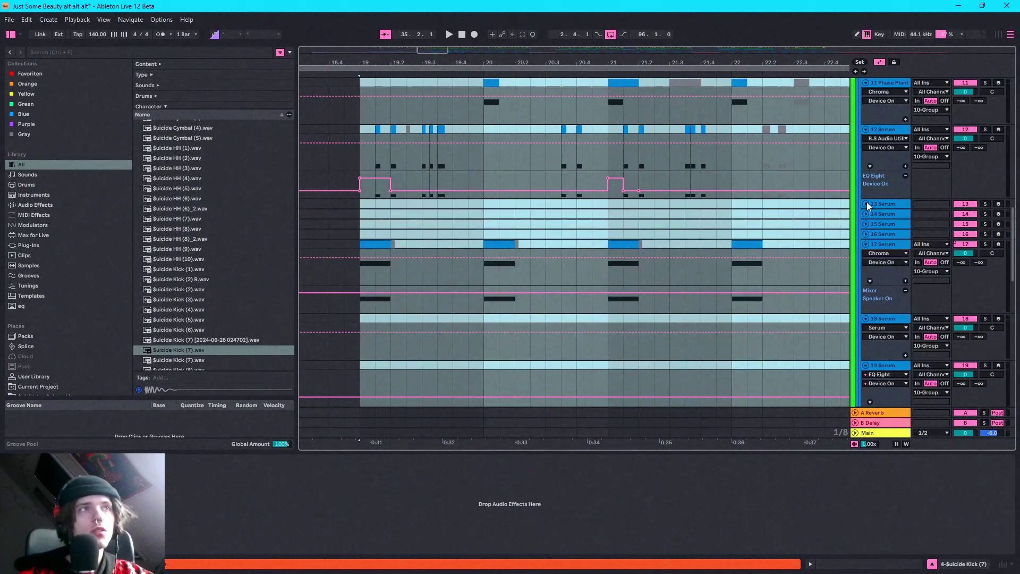
Collapse tracks 18 Serum, 19 Serum, 22 (Freeze), 24 Phase Plant and the random-sample track 25.
scroll(843, 260, "down", 2)
scroll(842, 267, "down", 3)
left_click(865, 191)
left_click(865, 202)
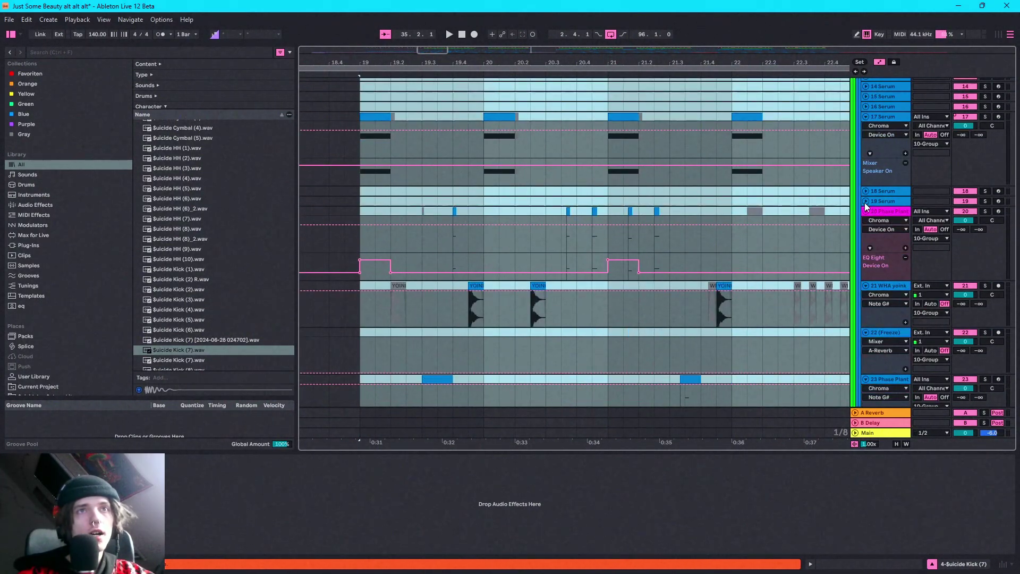
left_click(869, 330)
scroll(869, 330, "down", 6)
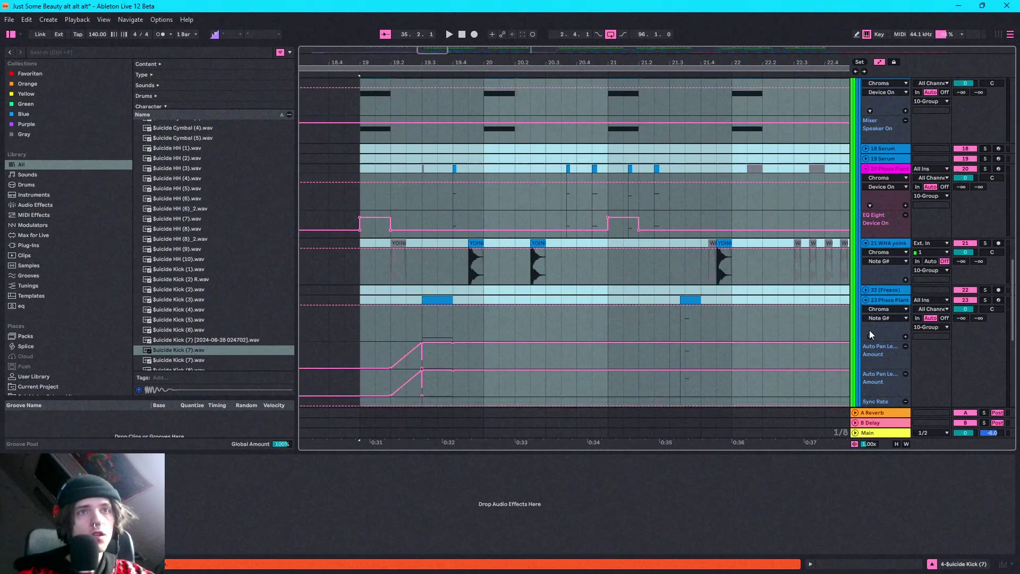
left_click(869, 283)
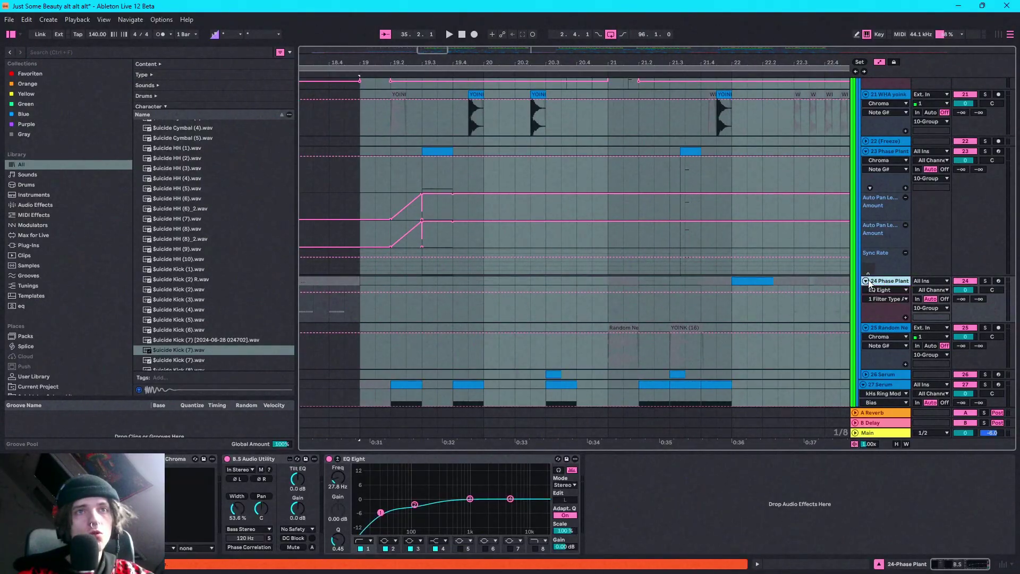
left_click(869, 283)
left_click(866, 281)
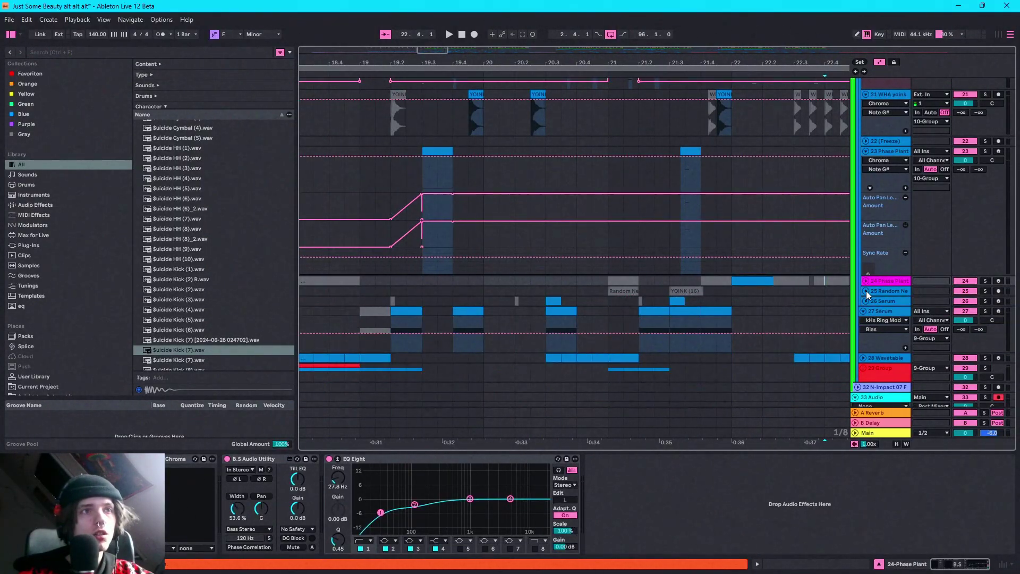
Select the clip at bar 19 on track 17 Serum, solo the track and play it.
scroll(833, 292, "up", 10)
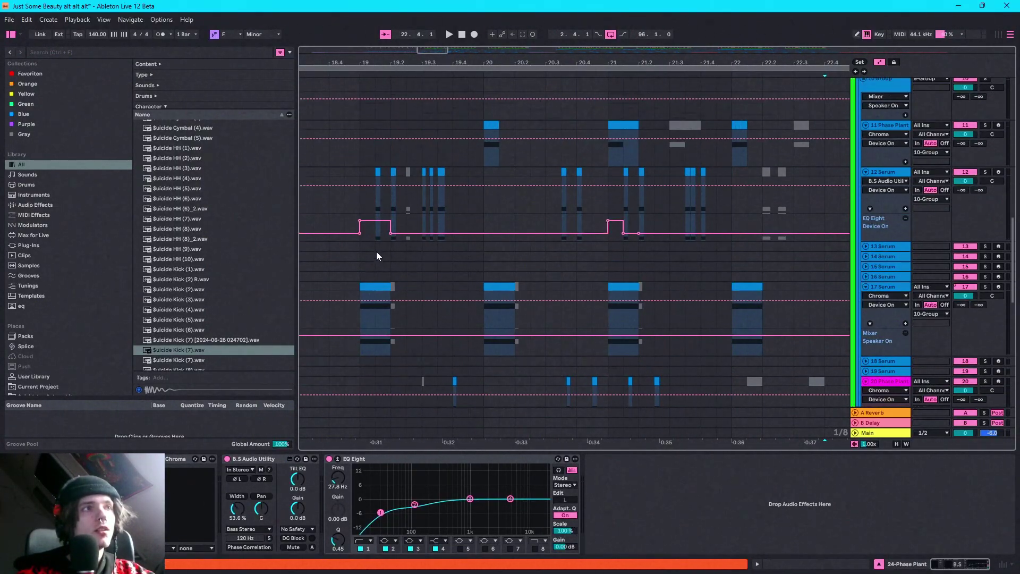
left_click(375, 287)
left_click(984, 286)
key("space")
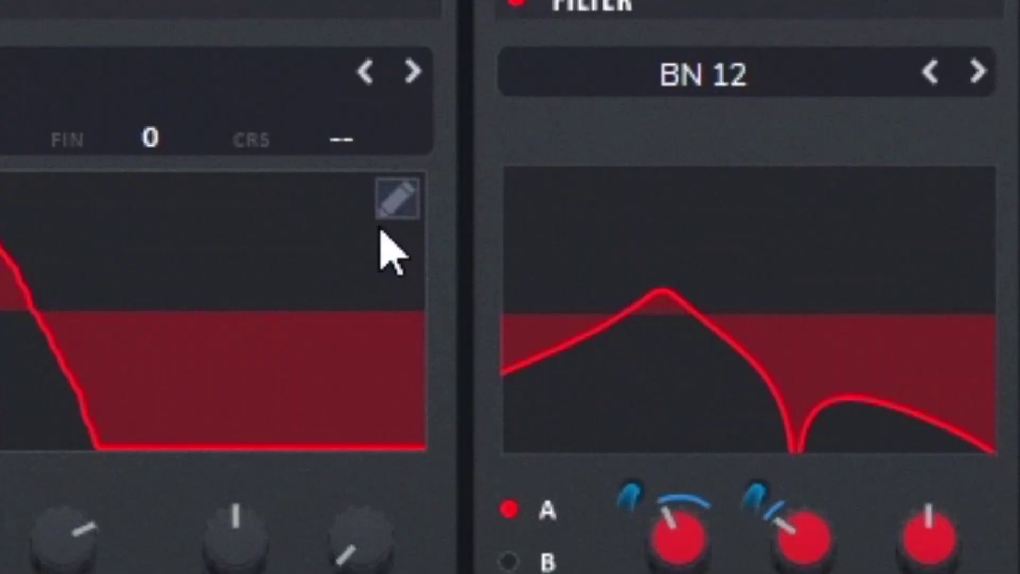
Open Oscillator B's wavetable editor in track 17's Serum and set both grid values to 64.
left_click(590, 135)
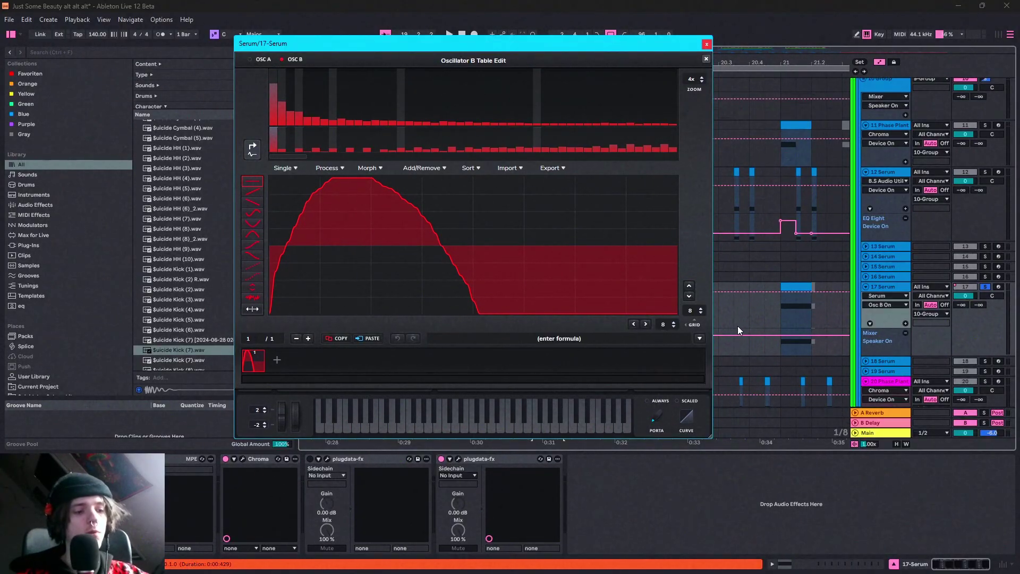
scroll(665, 326, "up", 3)
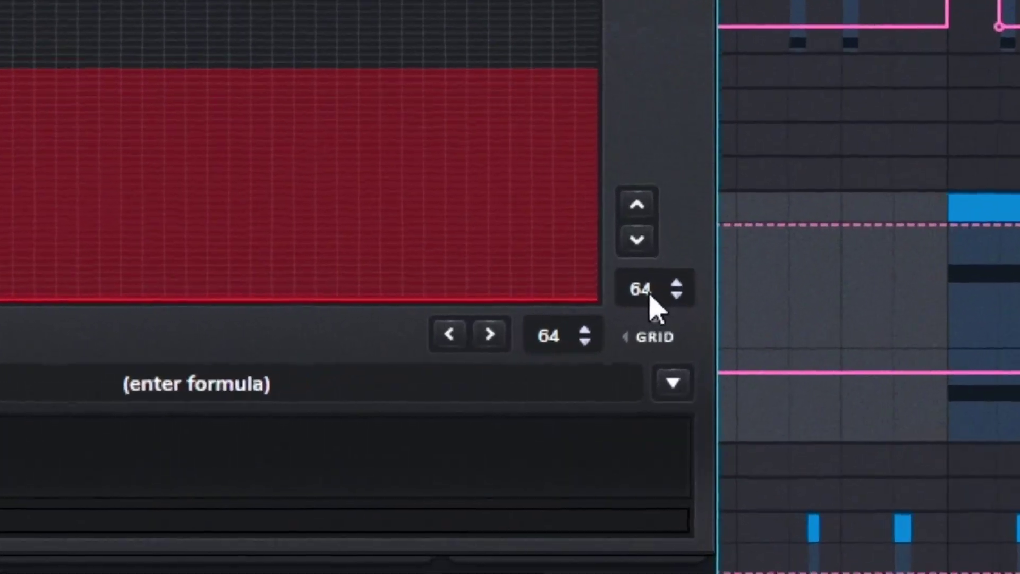
scroll(691, 311, "down", 5)
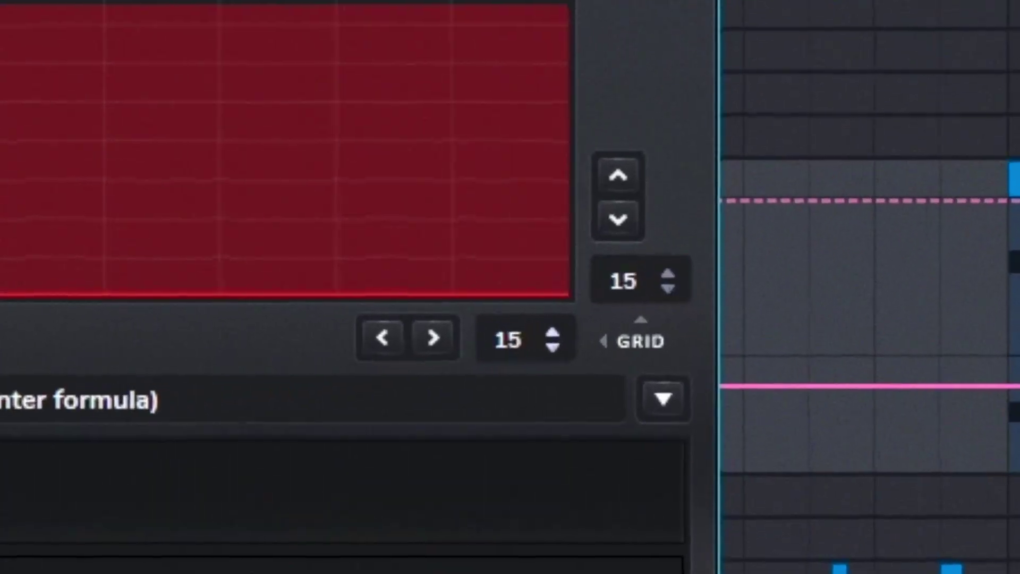
scroll(685, 330, "up", 5)
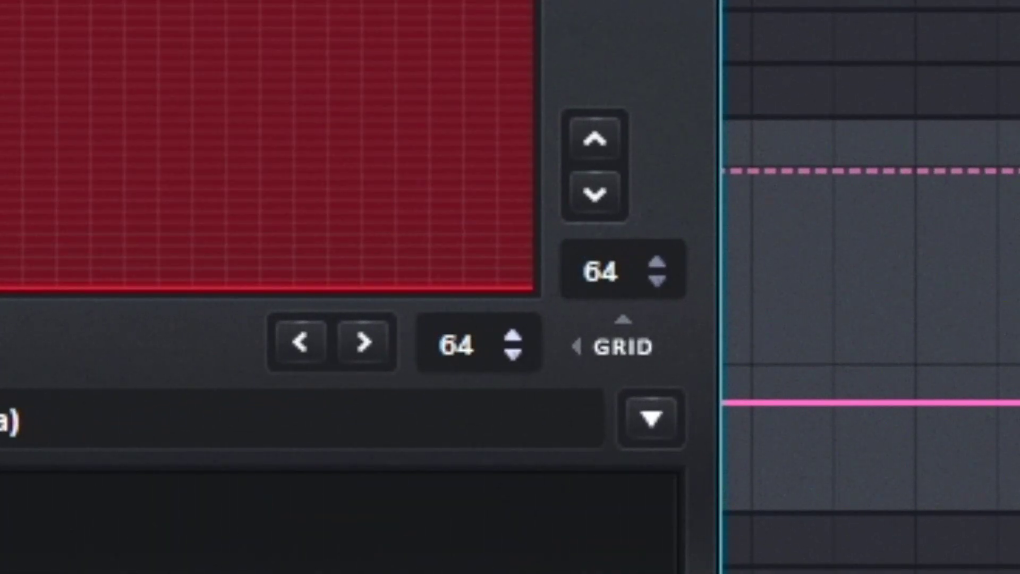
left_click_drag(656, 270, 679, 3)
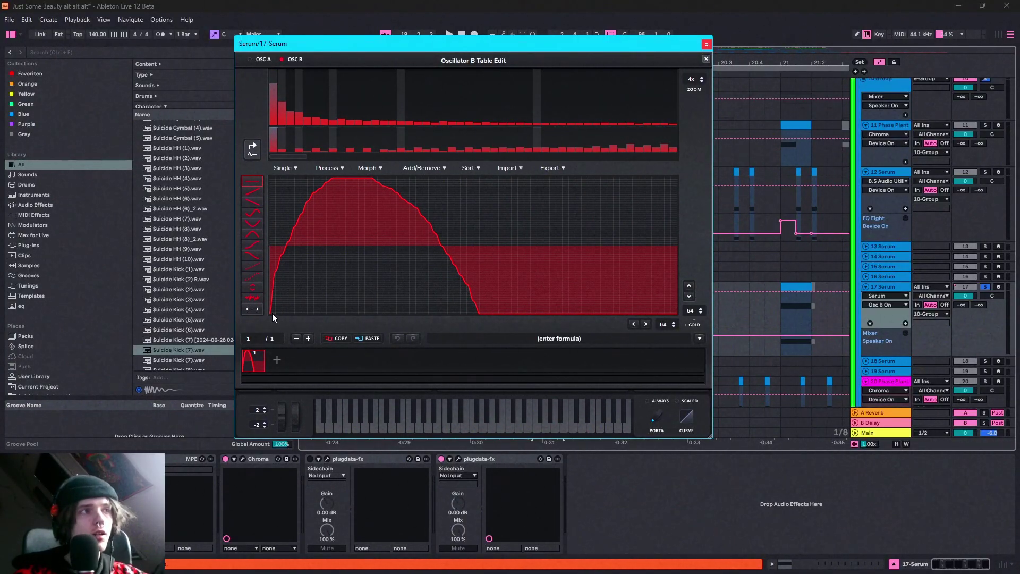
Redraw Oscillator B's hump-shaped wave in grid steps, smooth it with sloped segment shapes, and close the table editor.
mouse_move(272, 314)
left_mouse_down()
mouse_move(387, 193)
mouse_move(450, 265)
mouse_move(485, 330)
left_mouse_up()
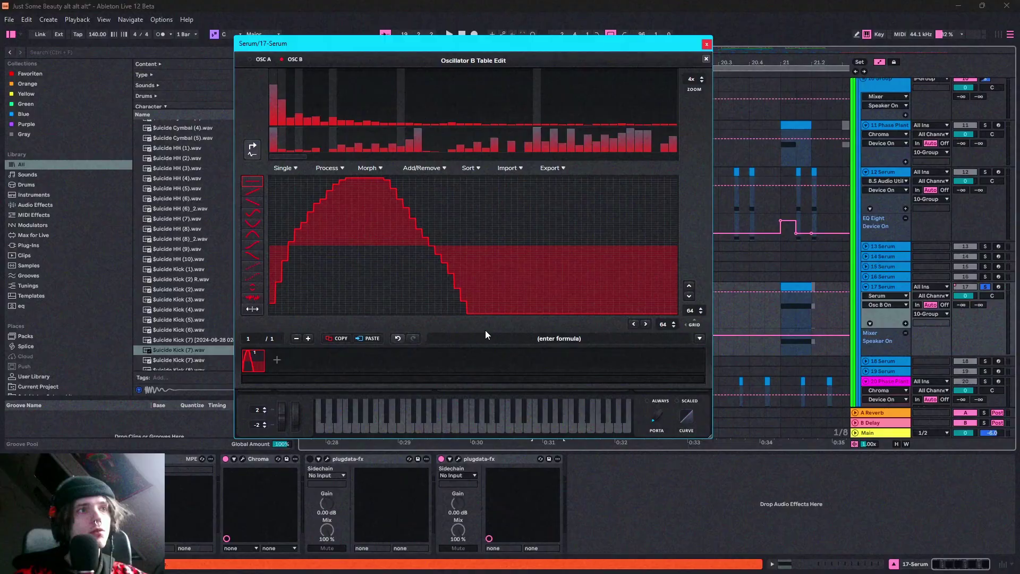
left_click(254, 277)
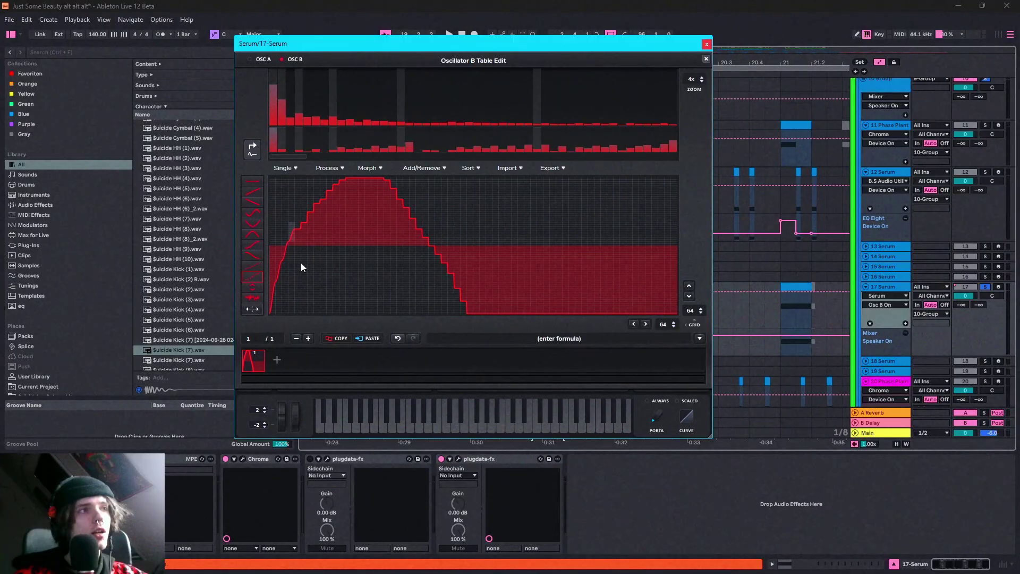
mouse_move(346, 176)
left_mouse_down()
mouse_move(460, 282)
mouse_move(466, 307)
left_mouse_up()
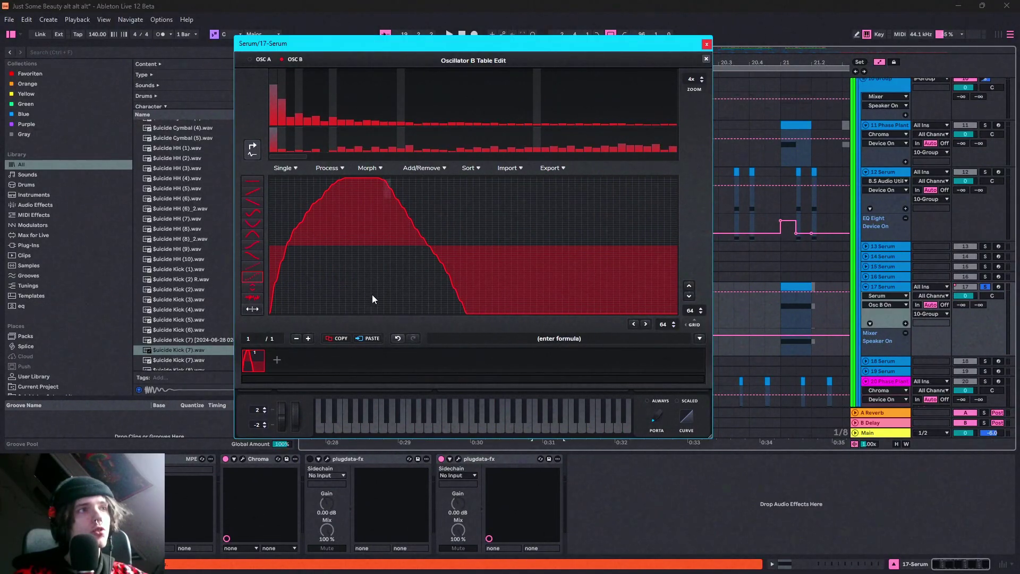
left_click(254, 265)
mouse_move(311, 203)
left_mouse_down()
mouse_move(308, 288)
mouse_move(276, 310)
mouse_move(286, 280)
left_mouse_up()
right_click(754, 336)
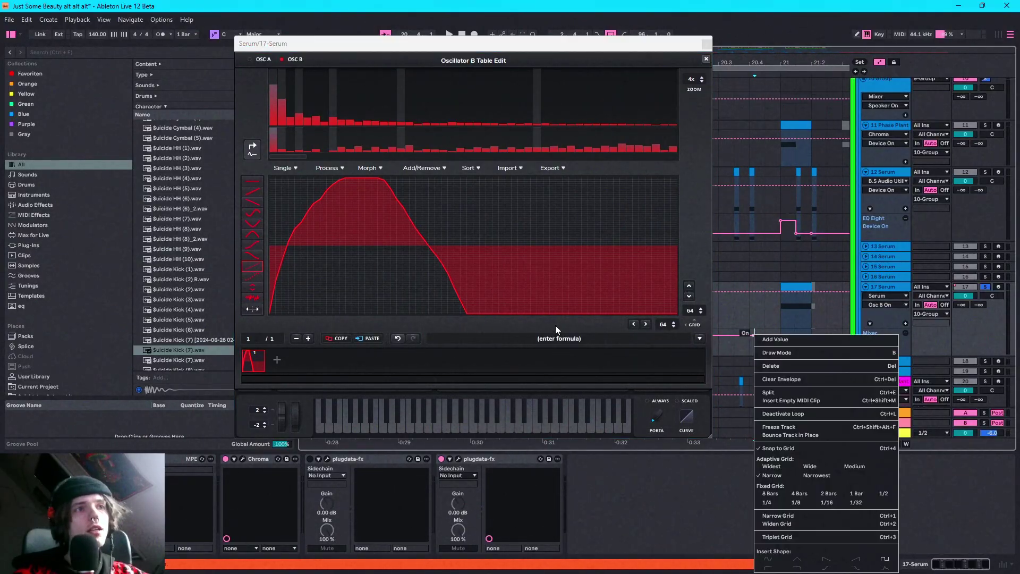
left_click(555, 326)
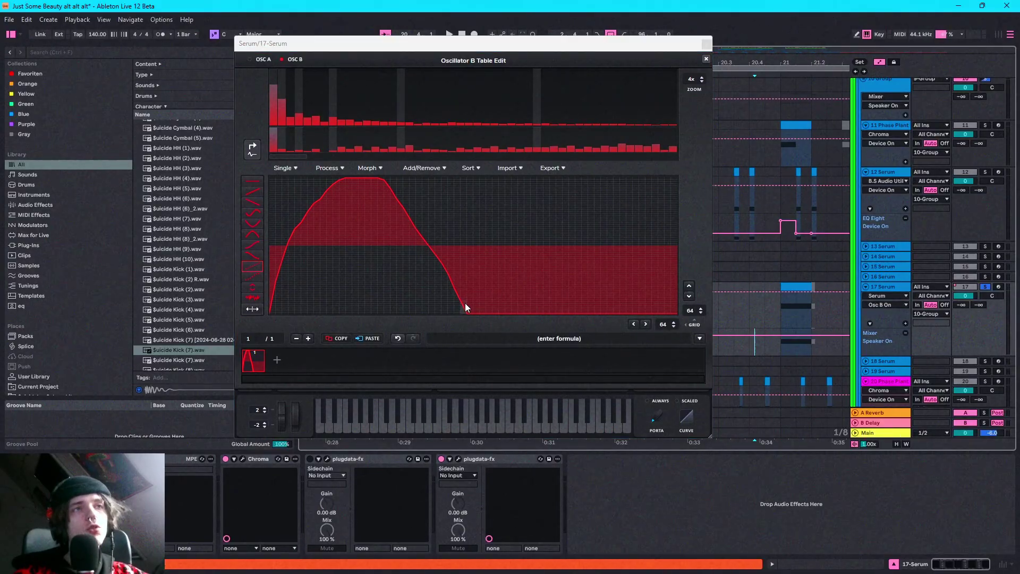
left_click(706, 59)
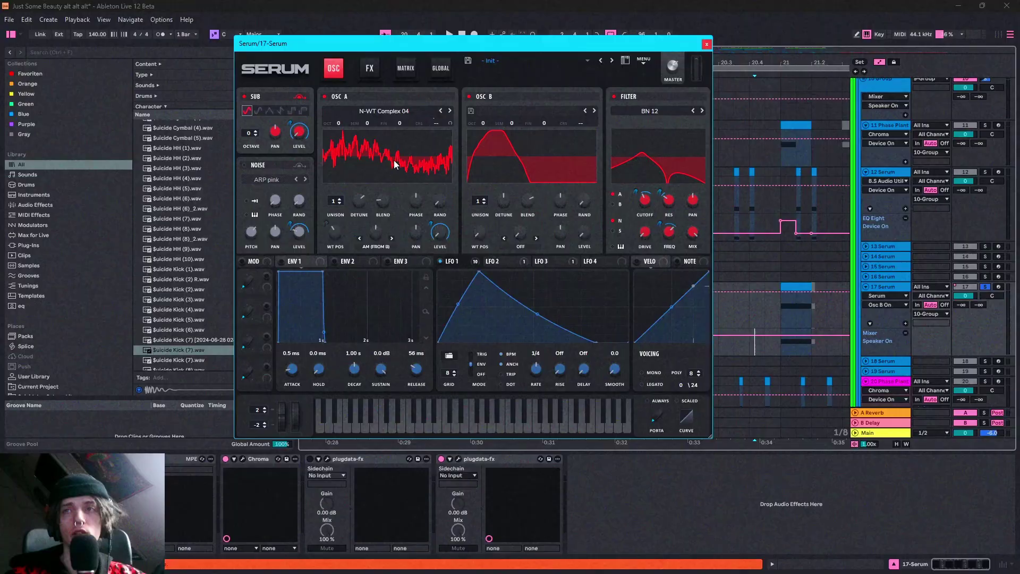
Switch off Oscillator B in Serum and view the shapes of LFO 2 and LFO 3.
left_click(469, 100)
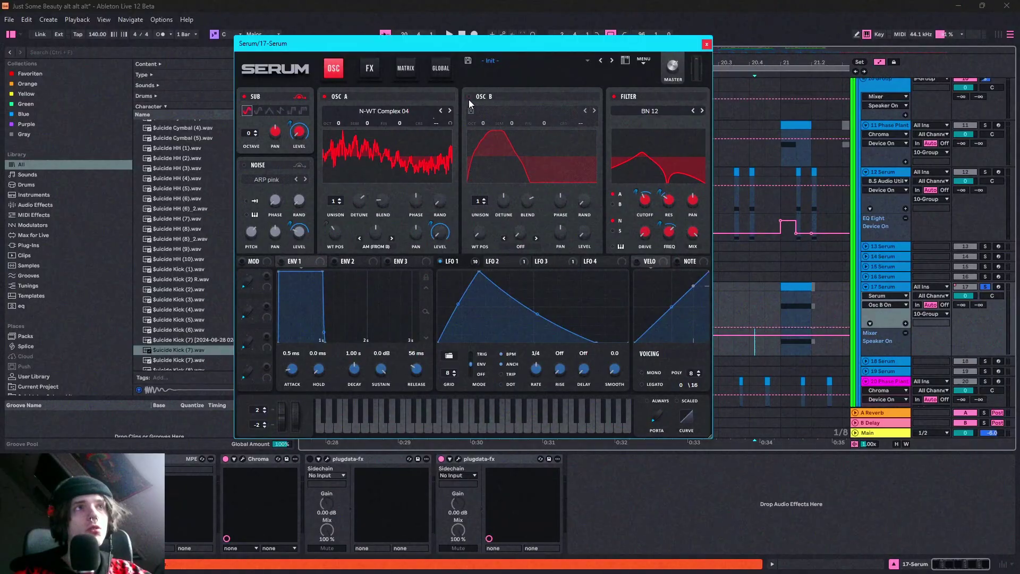
left_click(502, 261)
left_click(543, 260)
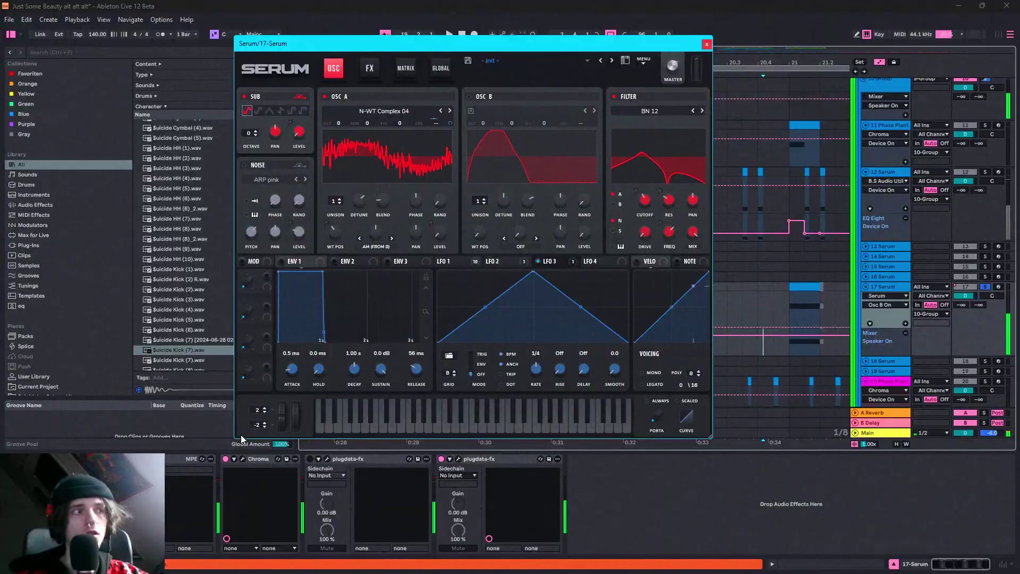
Bypass Snap Heap, Chroma and the last plugdata-fx on track 17.
left_click(94, 458)
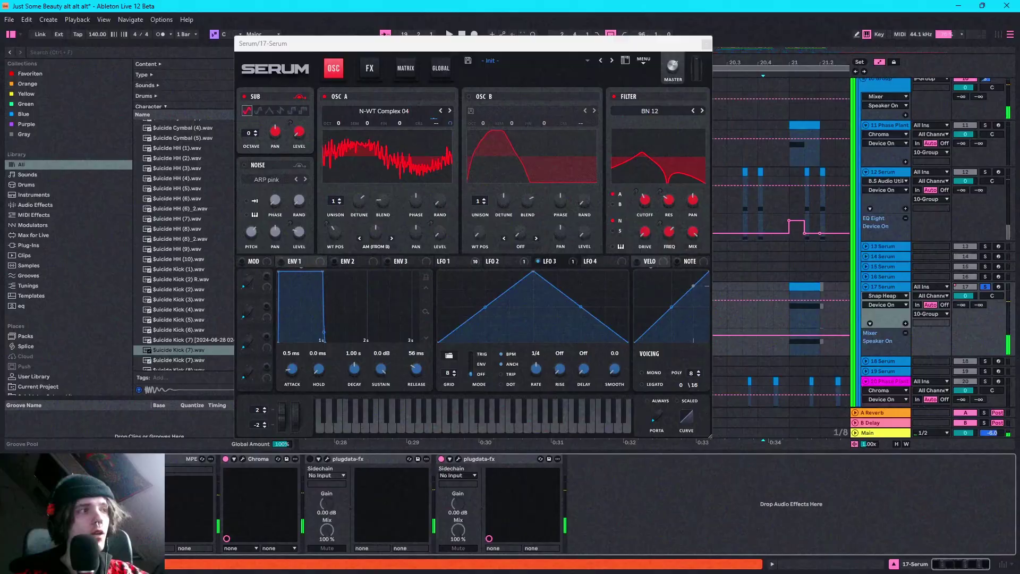
left_click(225, 459)
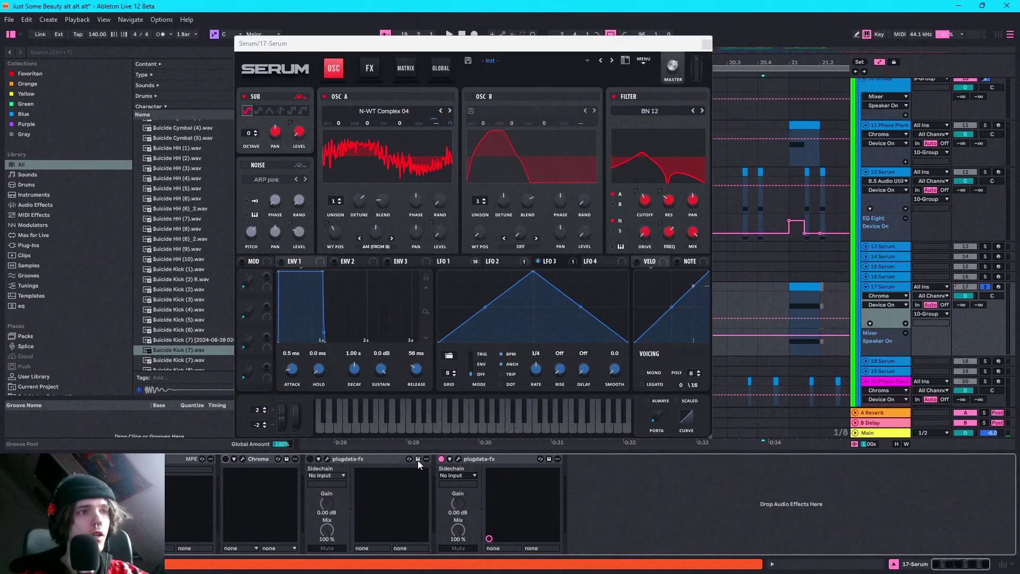
left_click(439, 459)
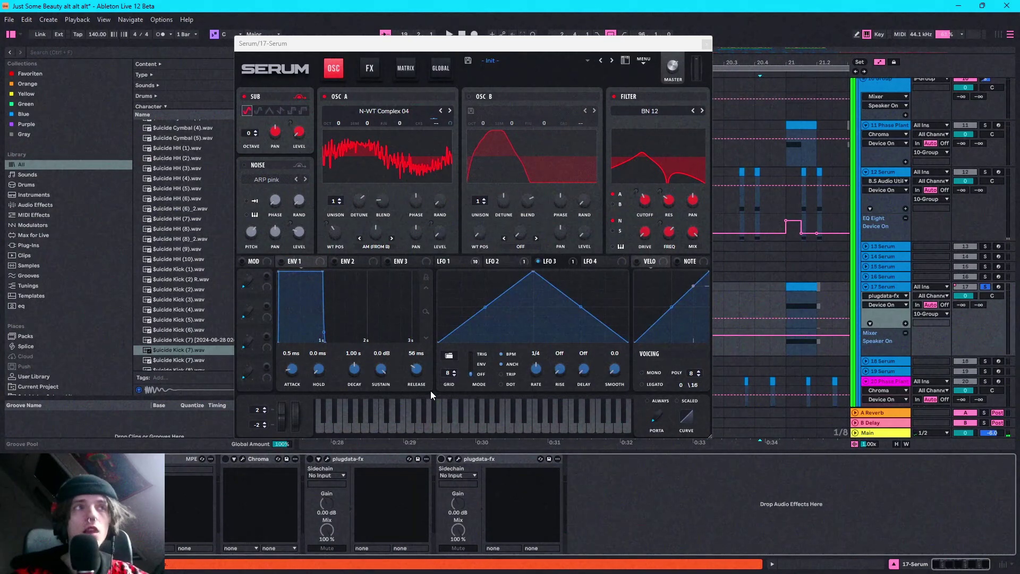
Bypass all of LFO 3's destinations in Serum, then toggle the bypass on its A CoarsePit modulation.
right_click(534, 262)
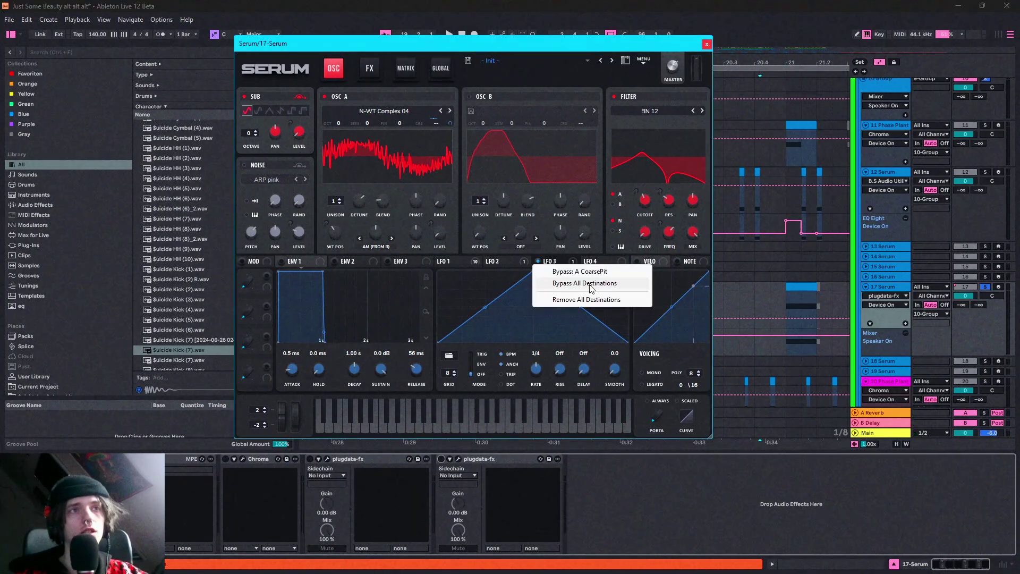
left_click(594, 284)
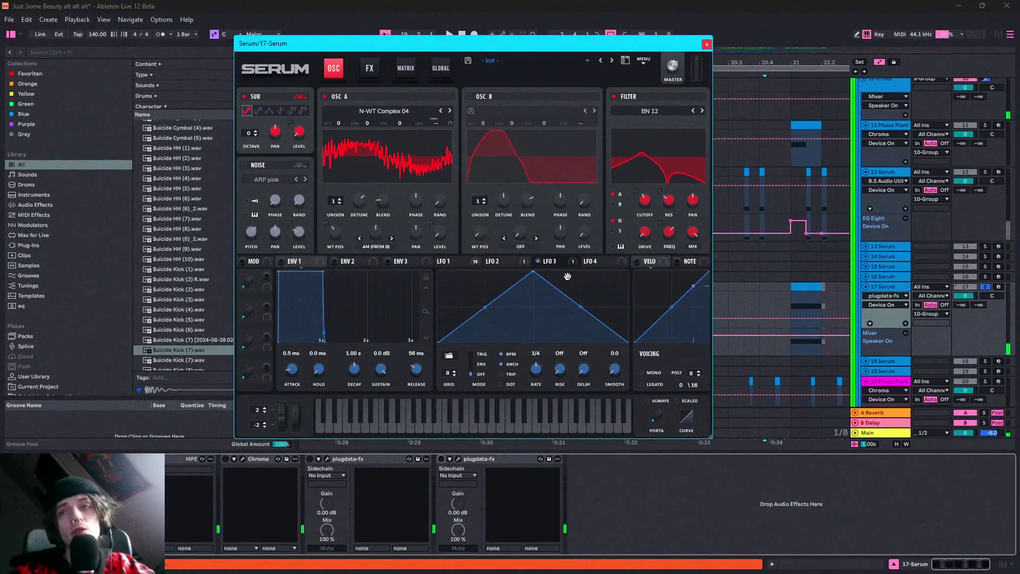
right_click(554, 261)
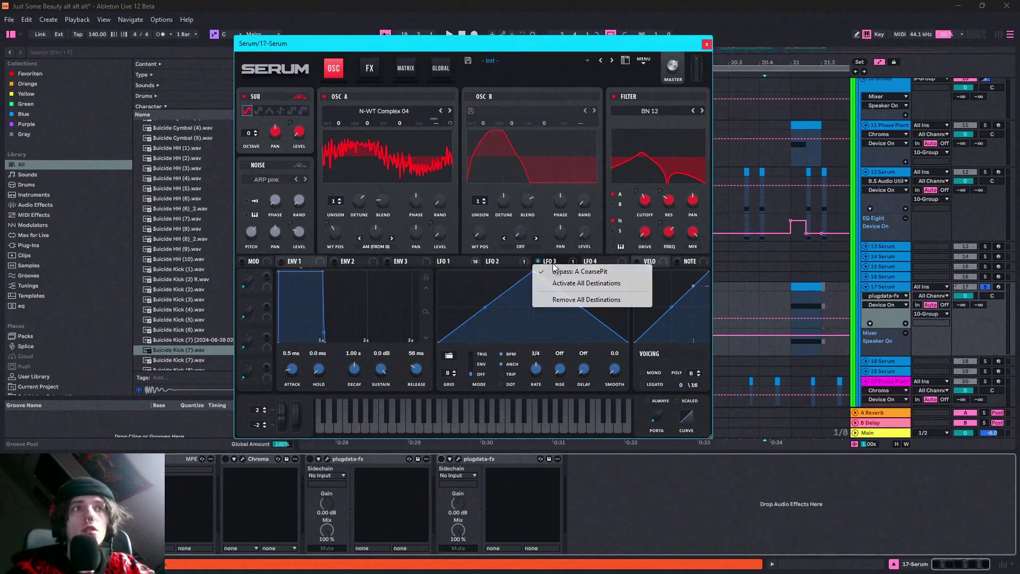
left_click(594, 275)
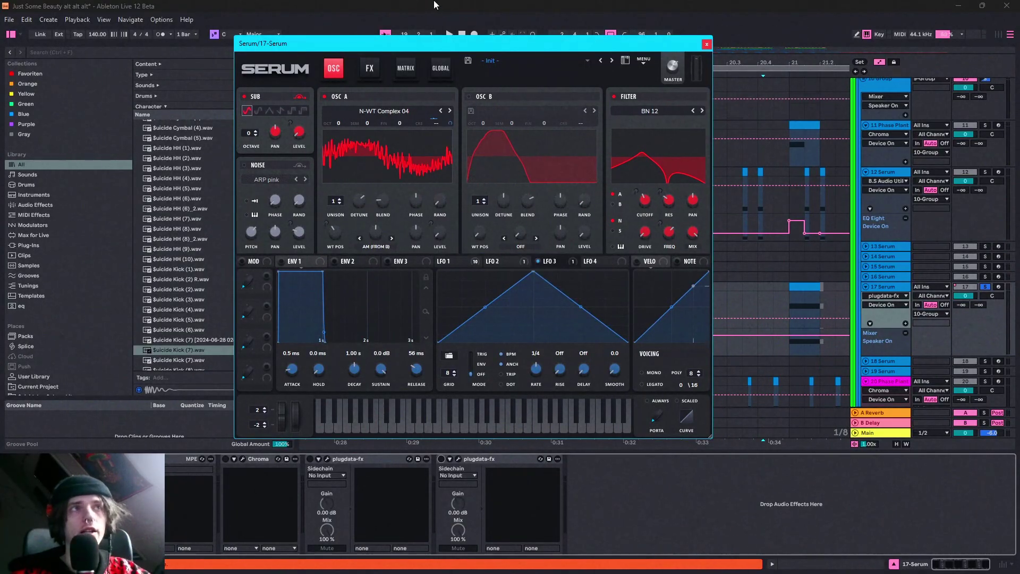
Switch on Oscillator B in Serum and reactivate LFO 3's modulation of A CoarsePit.
left_click(467, 95)
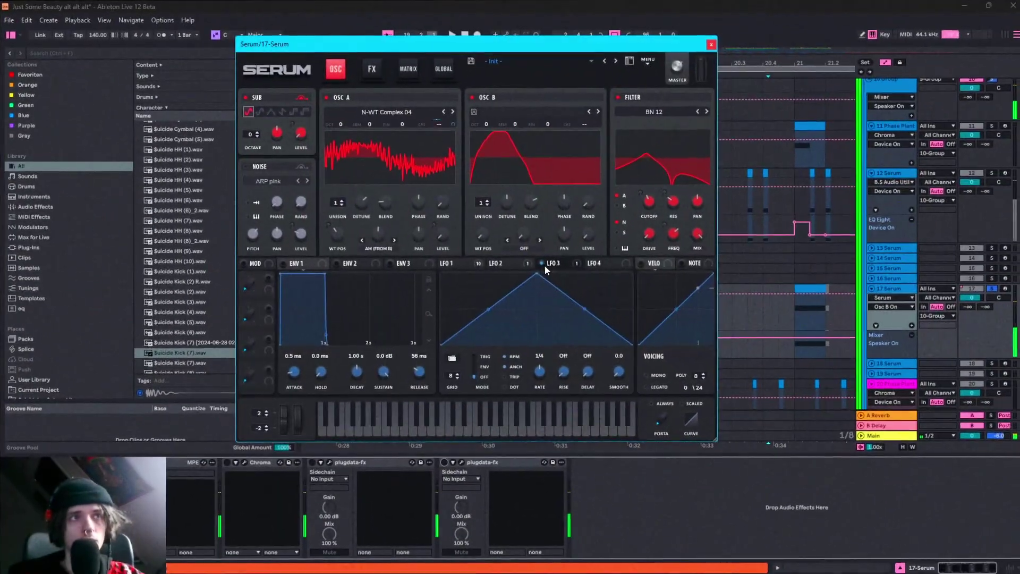
right_click(538, 261)
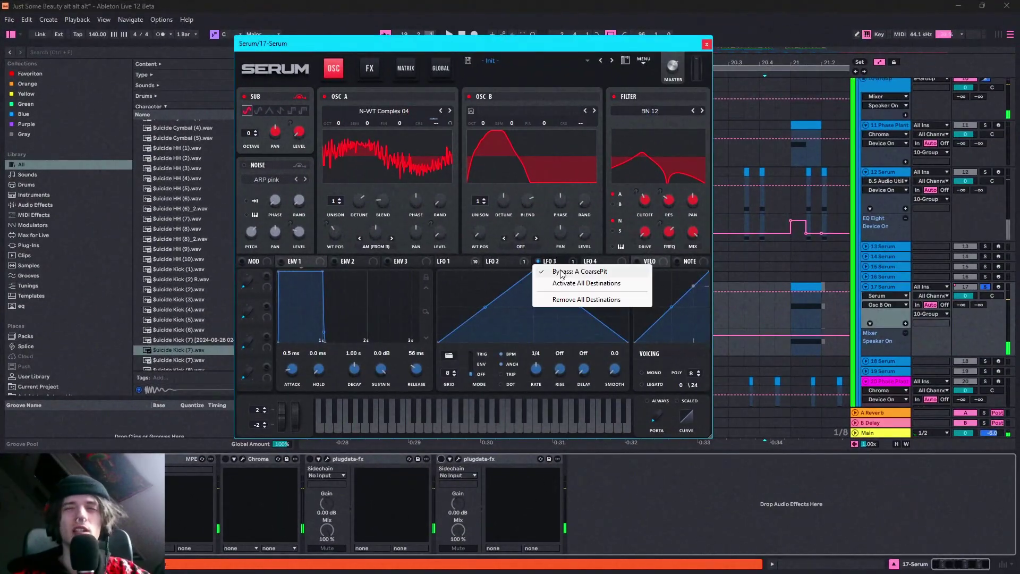
left_click(562, 272)
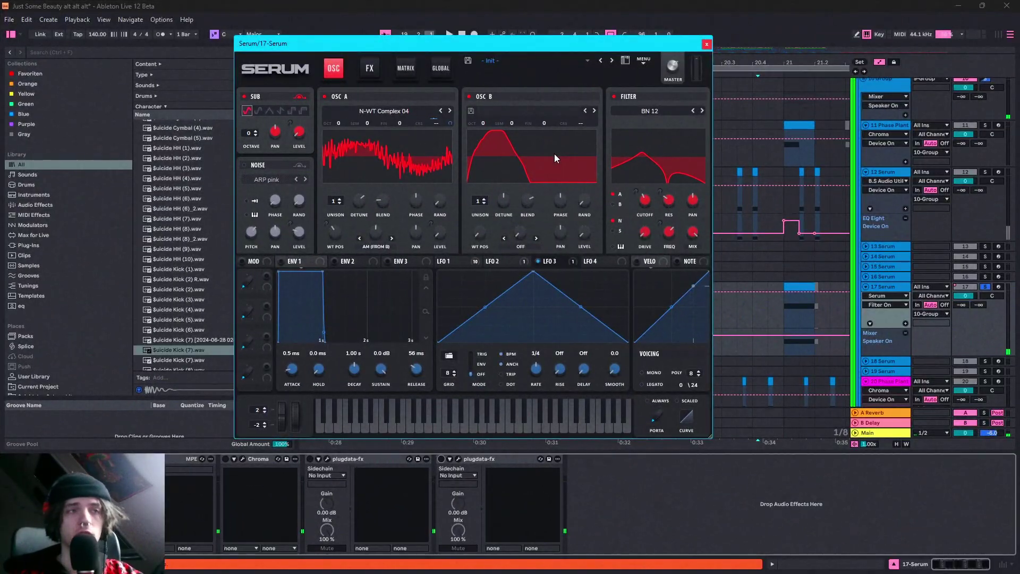
Examine LFO 1's shape, its list of destinations and the effects it modulates in track 17's Serum.
left_click(448, 262)
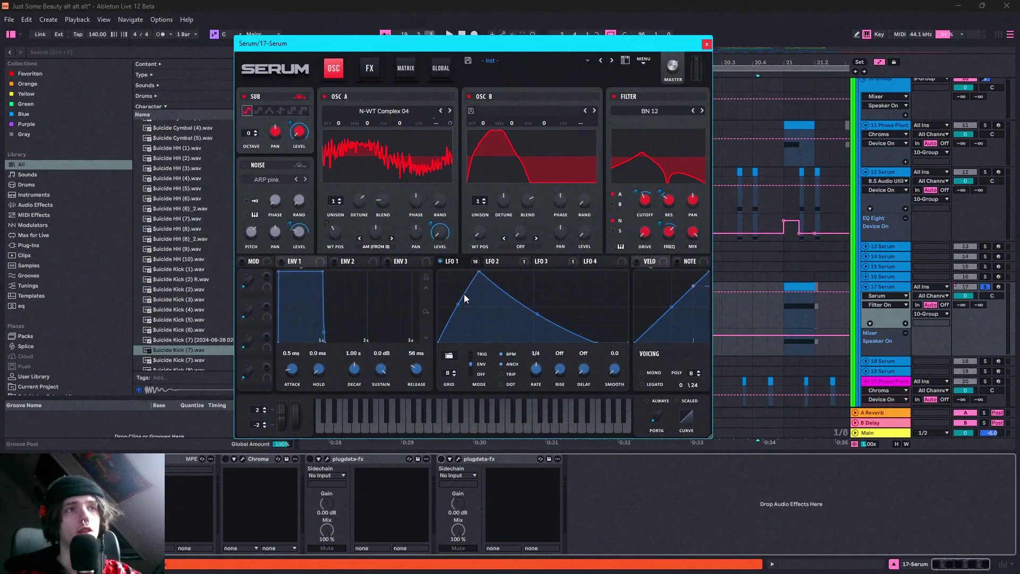
left_click(505, 262)
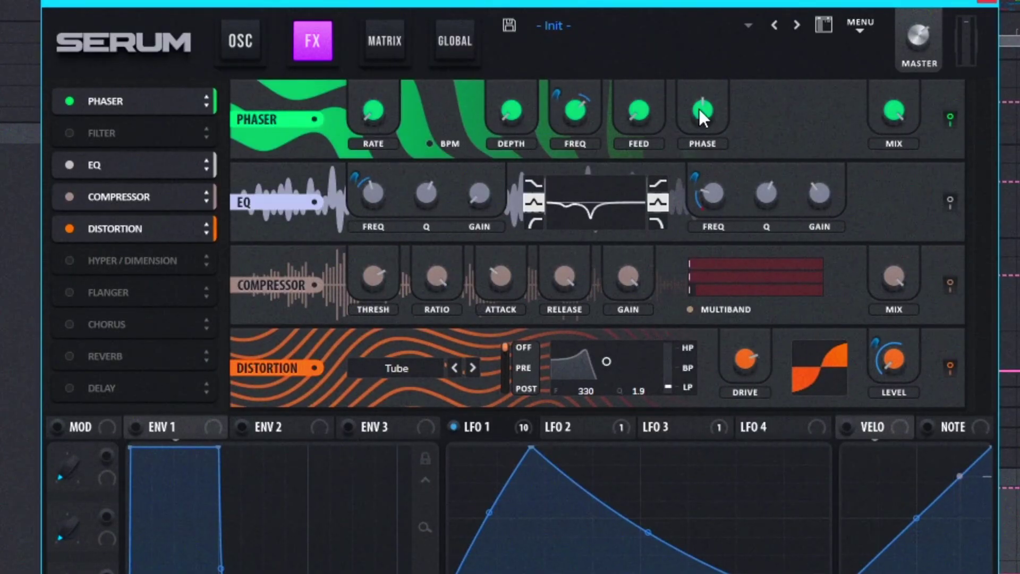
scroll(583, 111, "up", 5)
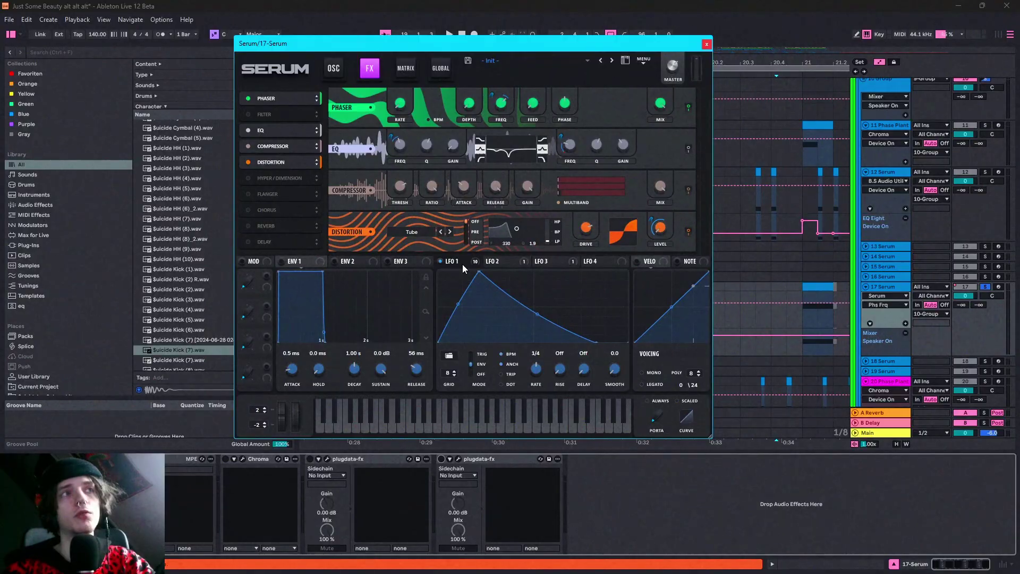
right_click(429, 375)
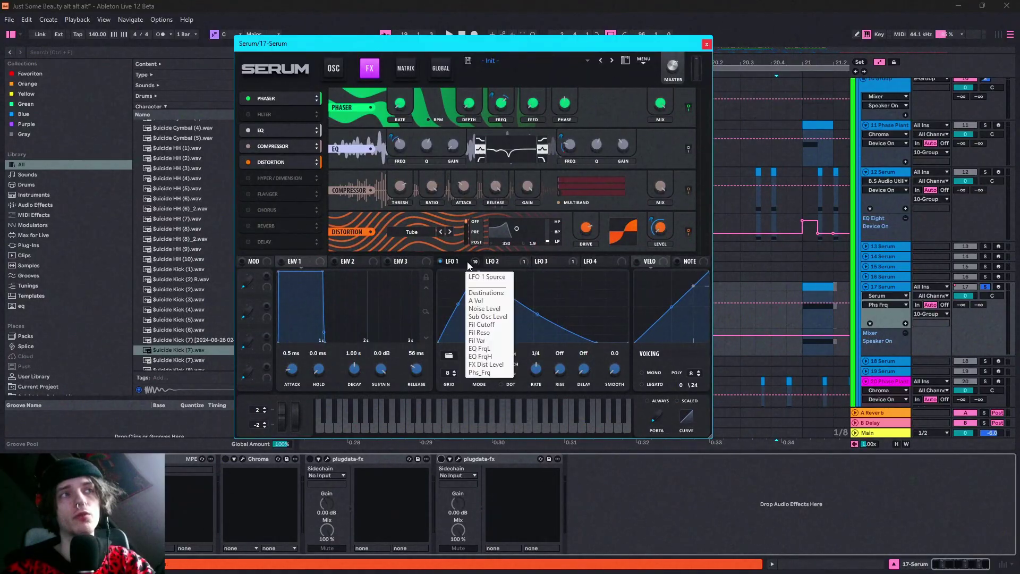
left_click(434, 373)
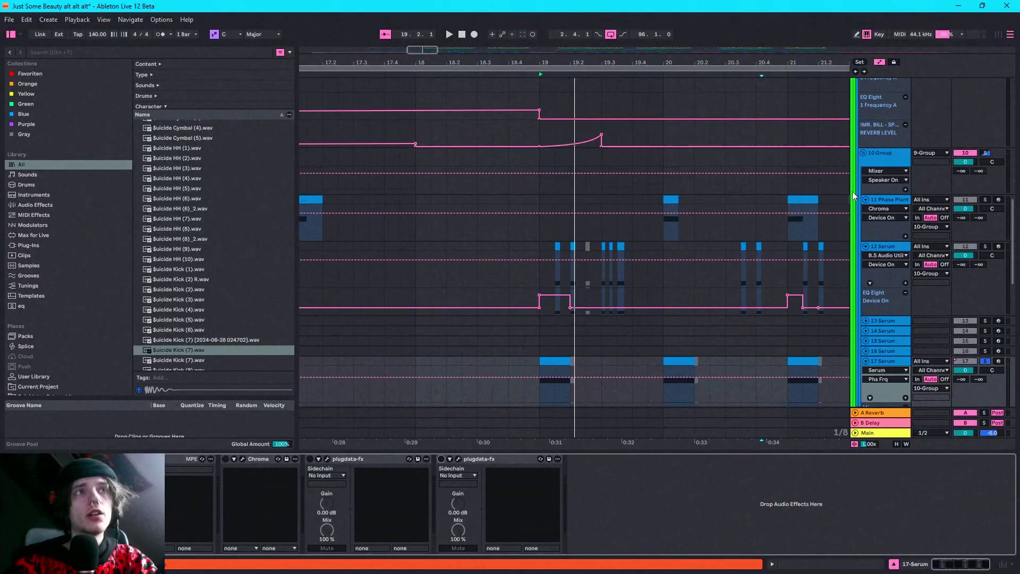
Open track 17's Snap Heap and its nested N-POWER preset, and inspect the snapin in Serial Bus 1.
scroll(839, 153, "up", 3)
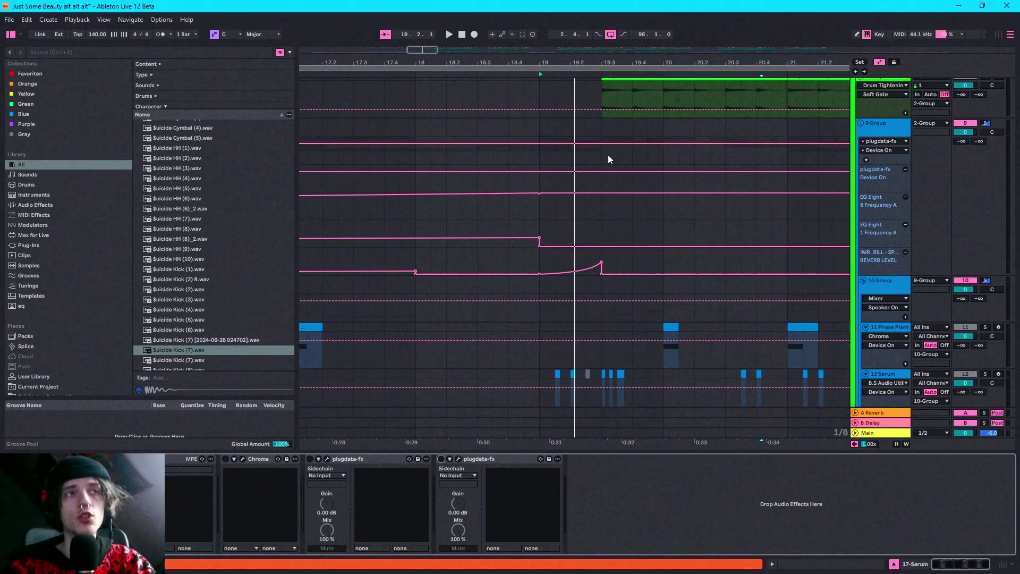
scroll(608, 155, "down", 5)
left_click(111, 459)
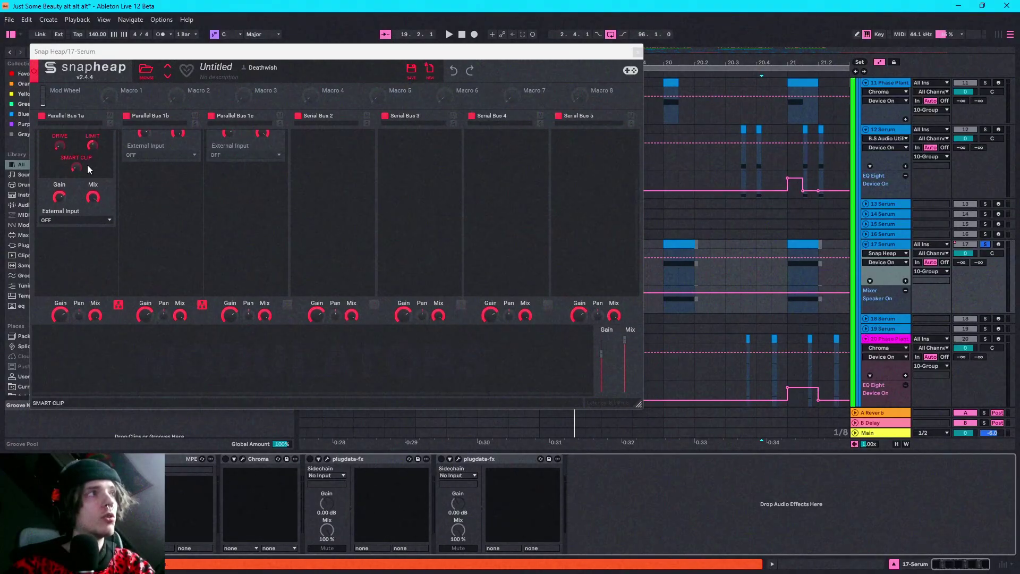
double_click(93, 165)
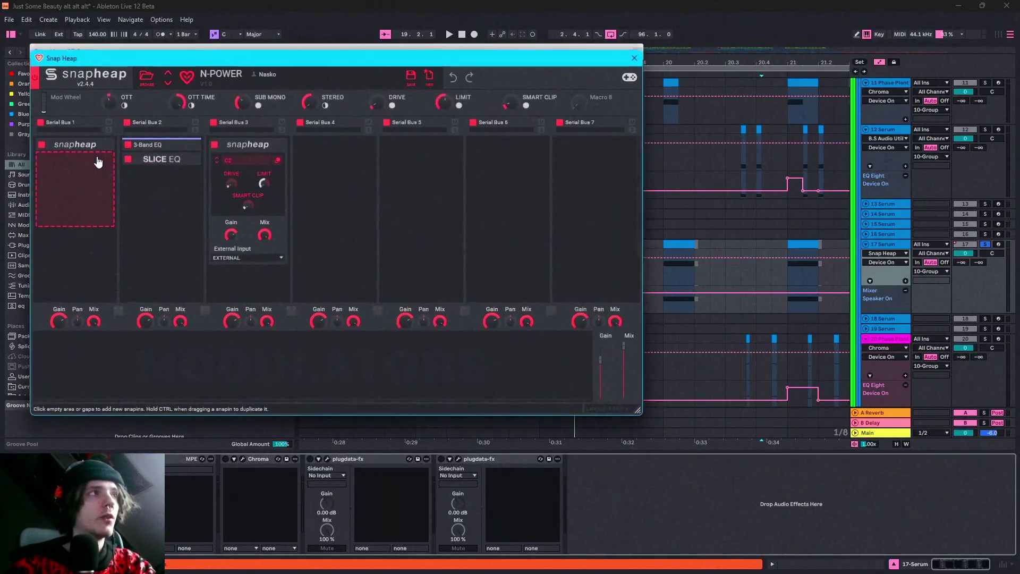
double_click(65, 148)
double_click(68, 148)
Expand and collapse the 3-Band EQ and Slice EQ in N-POWER's Serial Bus 2 to inspect their settings.
double_click(209, 141)
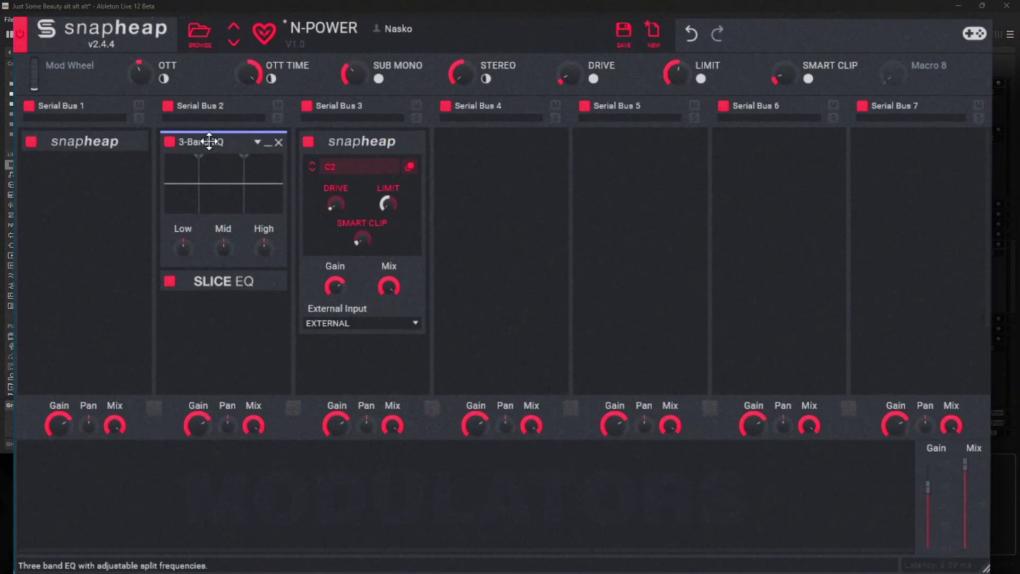
double_click(210, 142)
double_click(213, 161)
double_click(214, 161)
left_click(217, 153)
key("Escape")
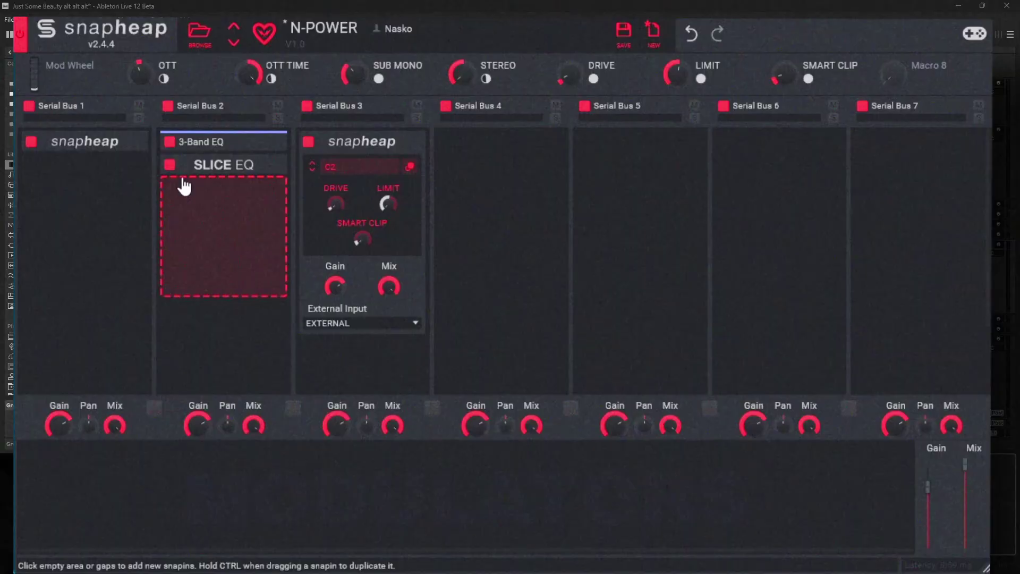
double_click(204, 165)
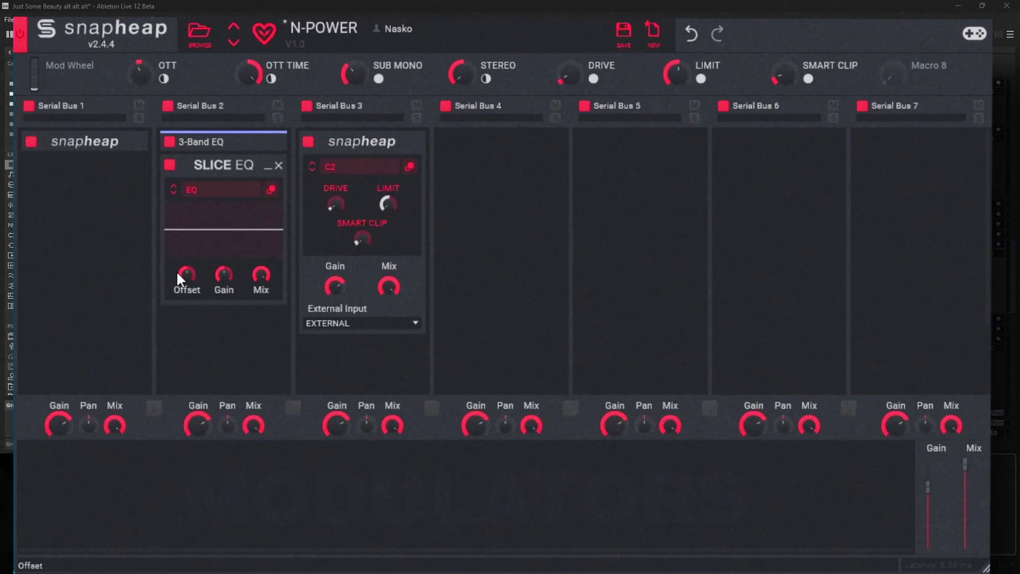
double_click(186, 164)
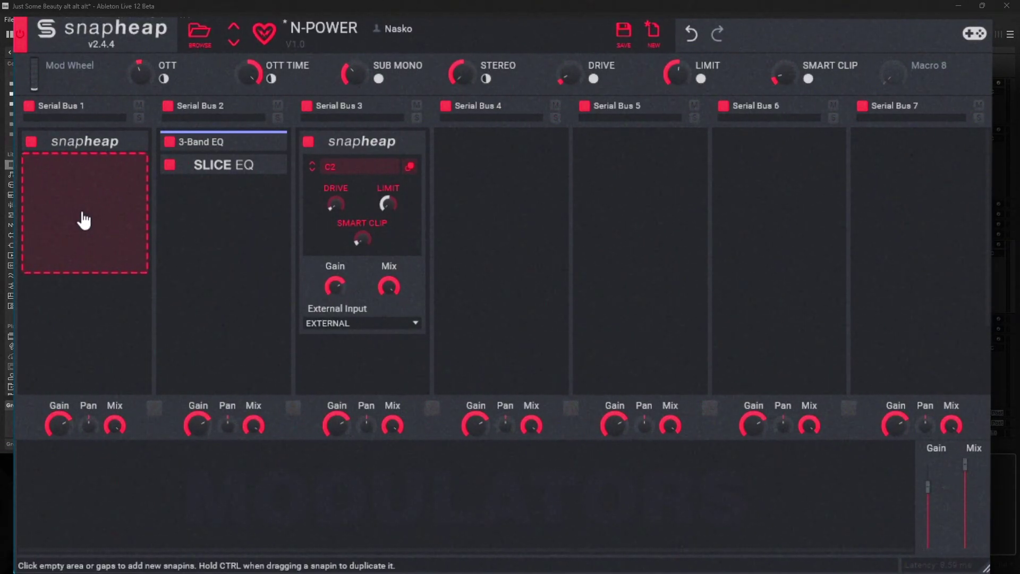
Open the nested C2 Snap Heap in Serial Bus 3 and its s-clip Multipass to inspect the clipping chain.
double_click(350, 151)
double_click(348, 142)
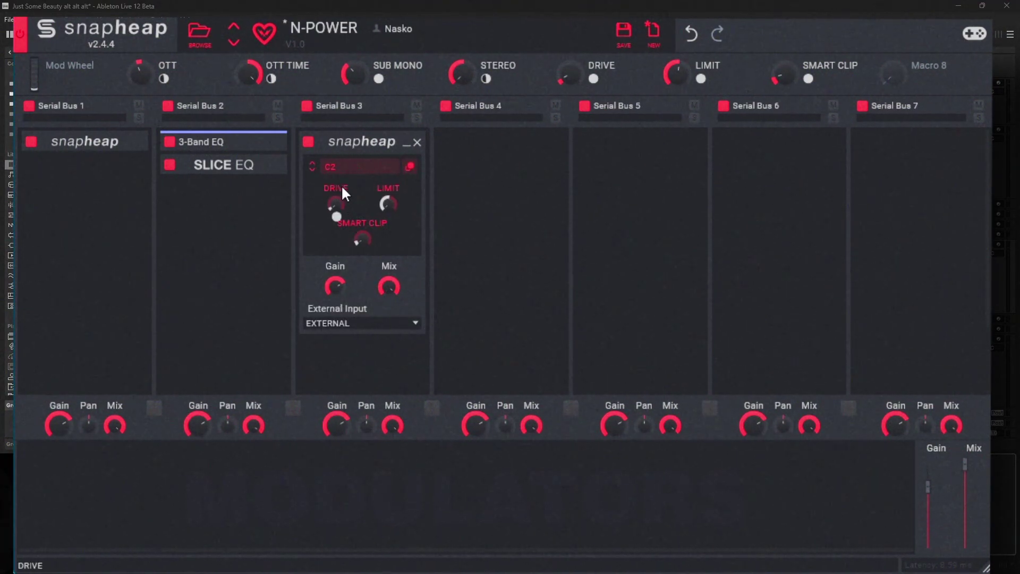
left_click(409, 167)
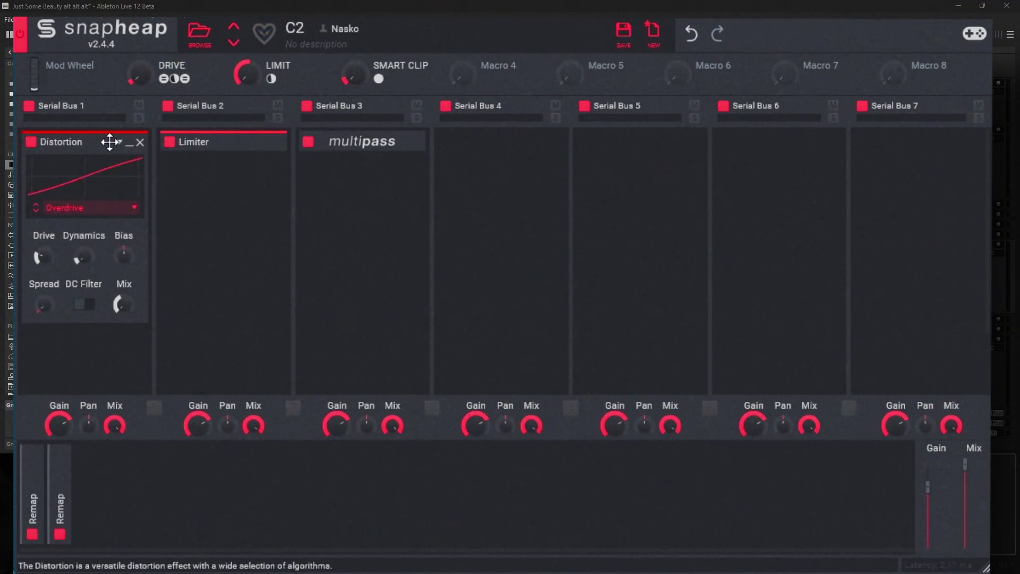
mouse_move(331, 138)
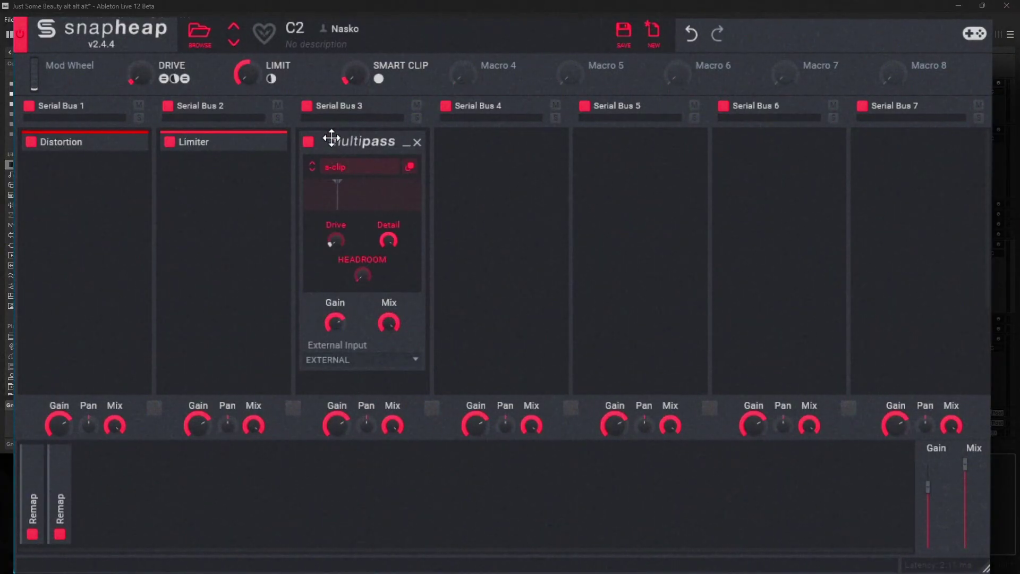
left_click(405, 168)
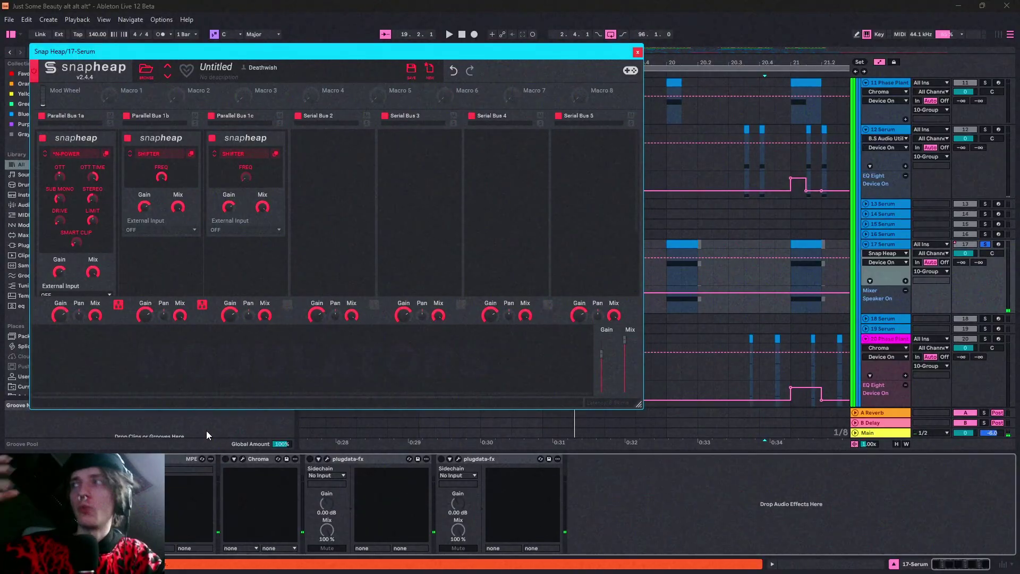
Examine the key, scale and spectral settings of track 17's Chroma, then view and close the N-SPEC COMP plugin.
left_click(240, 459)
left_click(233, 247)
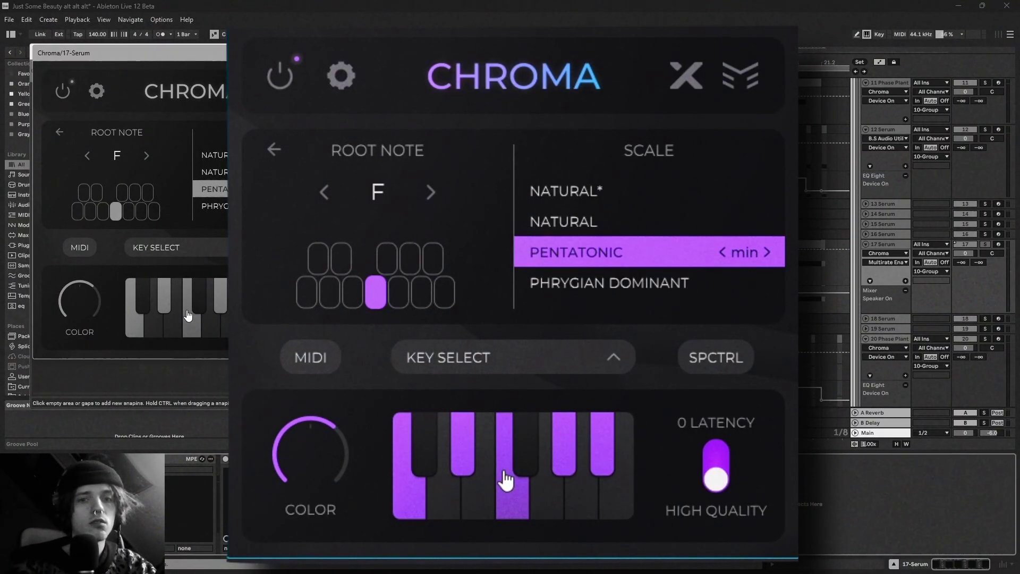
left_click(715, 357)
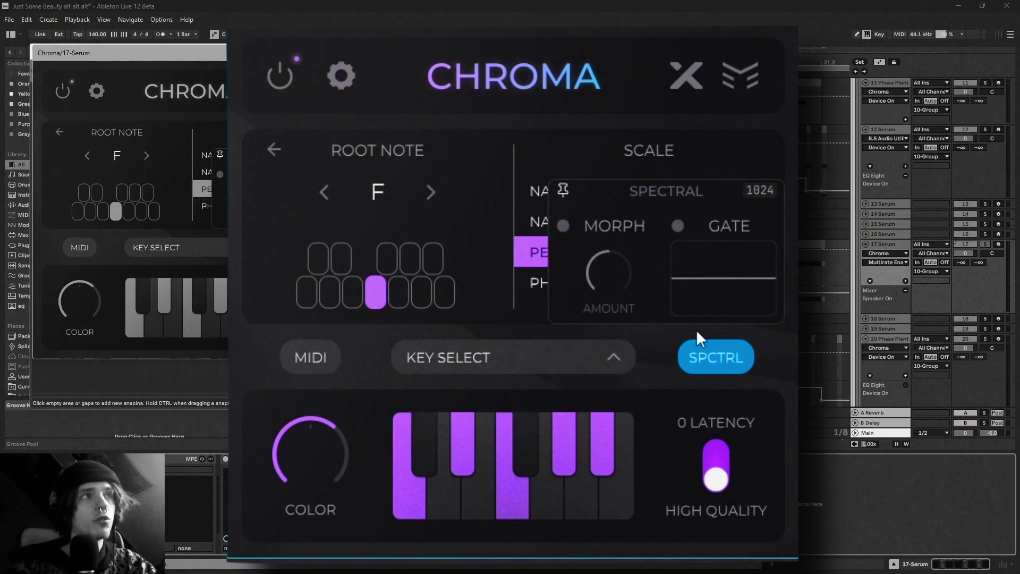
left_click(725, 366)
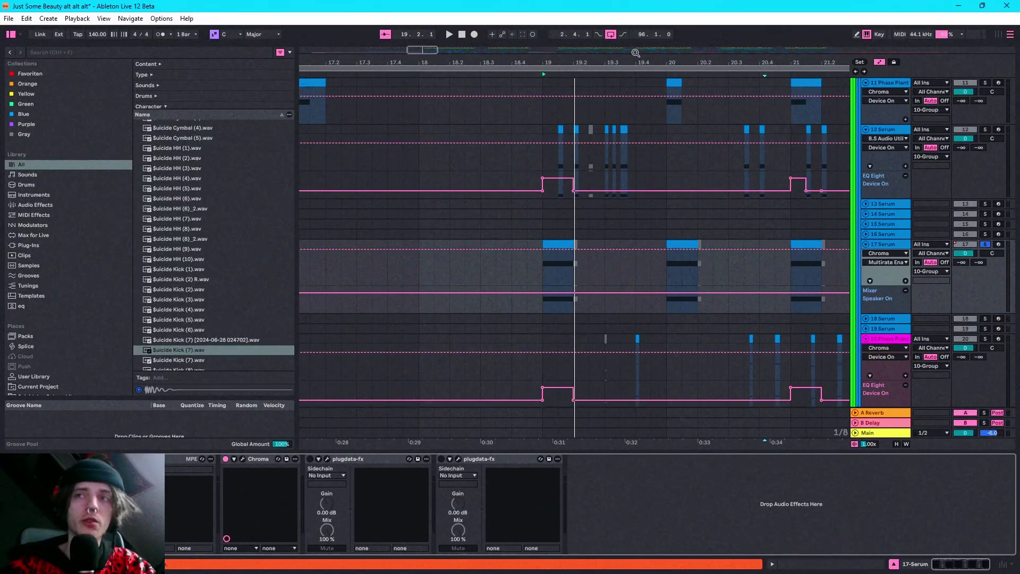
left_click(459, 459)
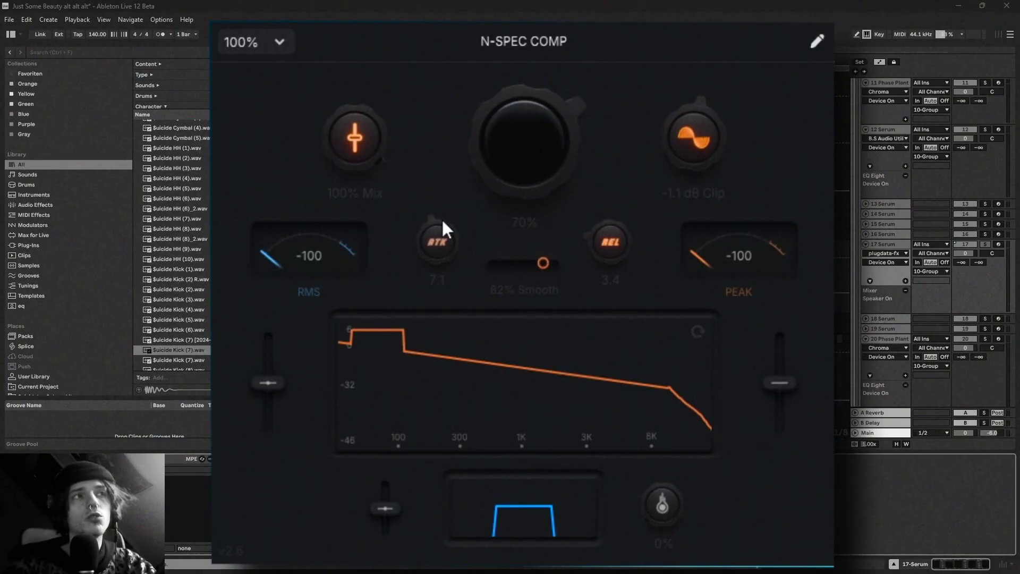
left_click(794, 25)
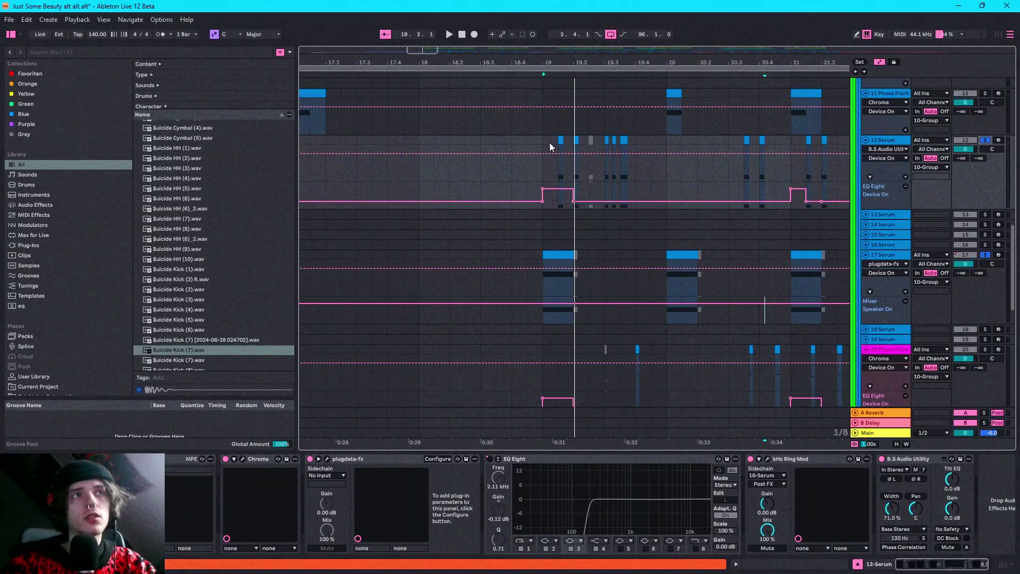
Place the playhead at bar 19 on the soloed track 12 Serum and play it.
left_click(541, 141)
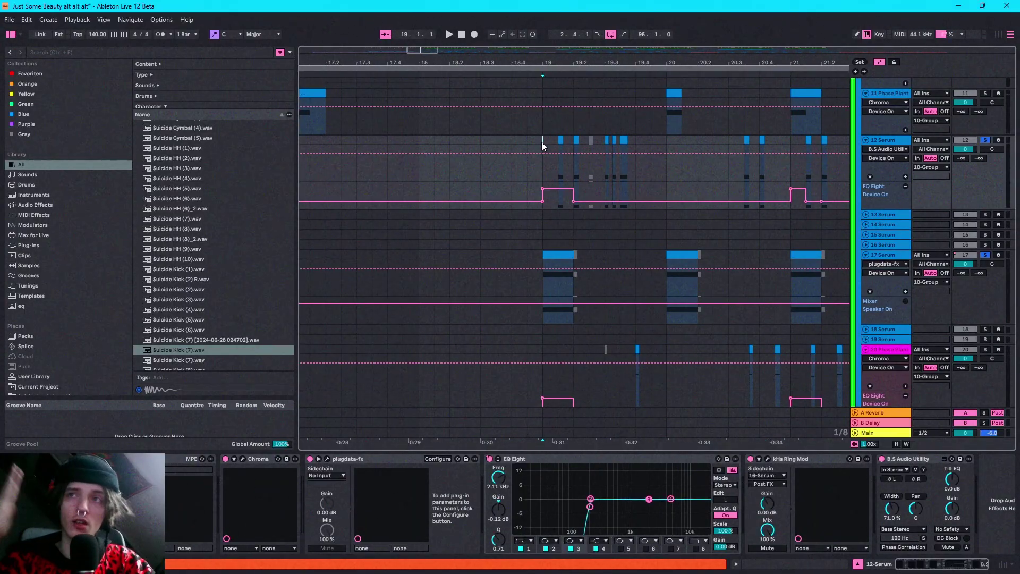
left_click(882, 140)
key("space")
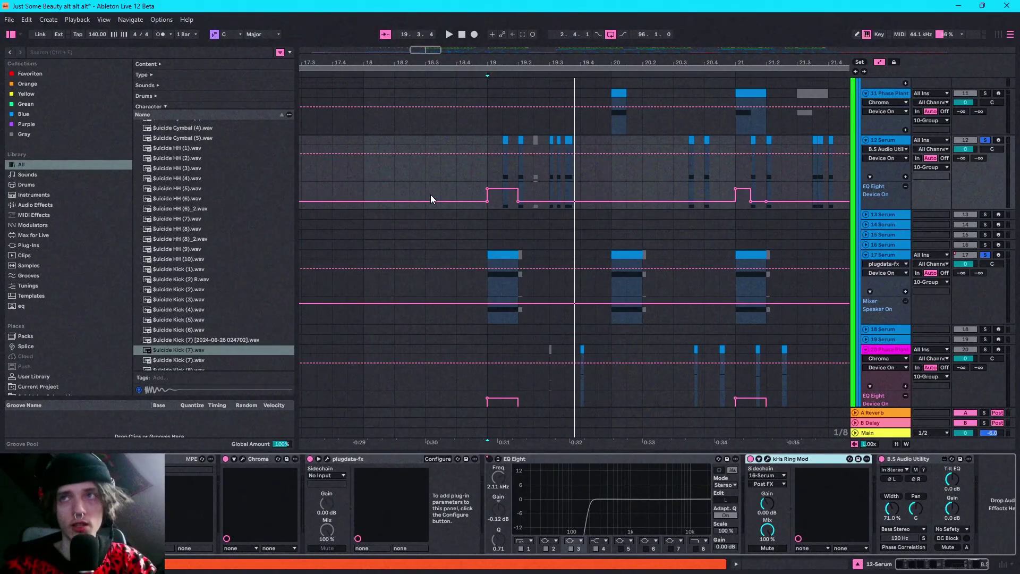
Highlight track 12's clips across bar 19 and open the track's Serum instrument.
left_click_drag(482, 145, 582, 144)
left_click(582, 142)
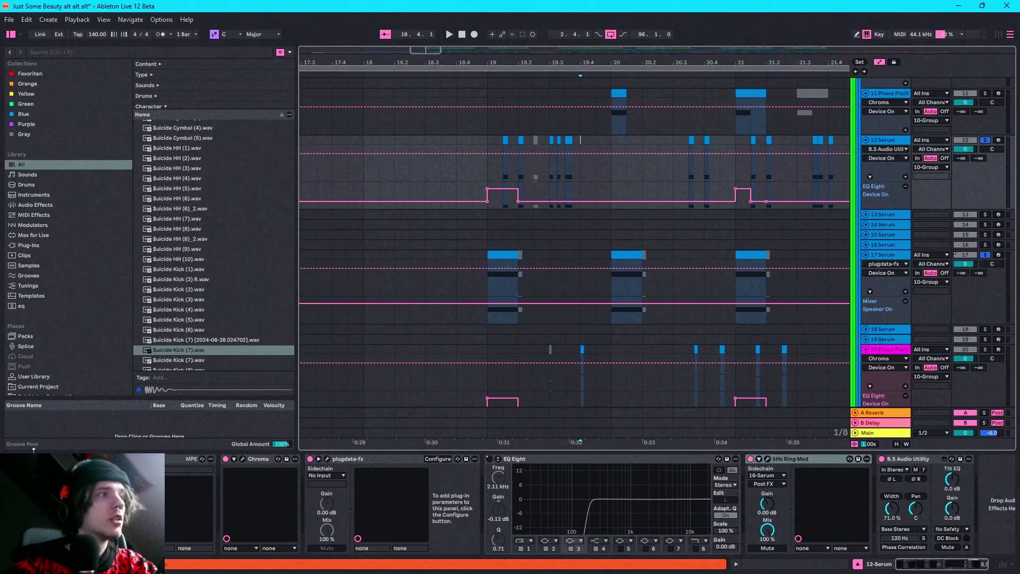
left_click(159, 458)
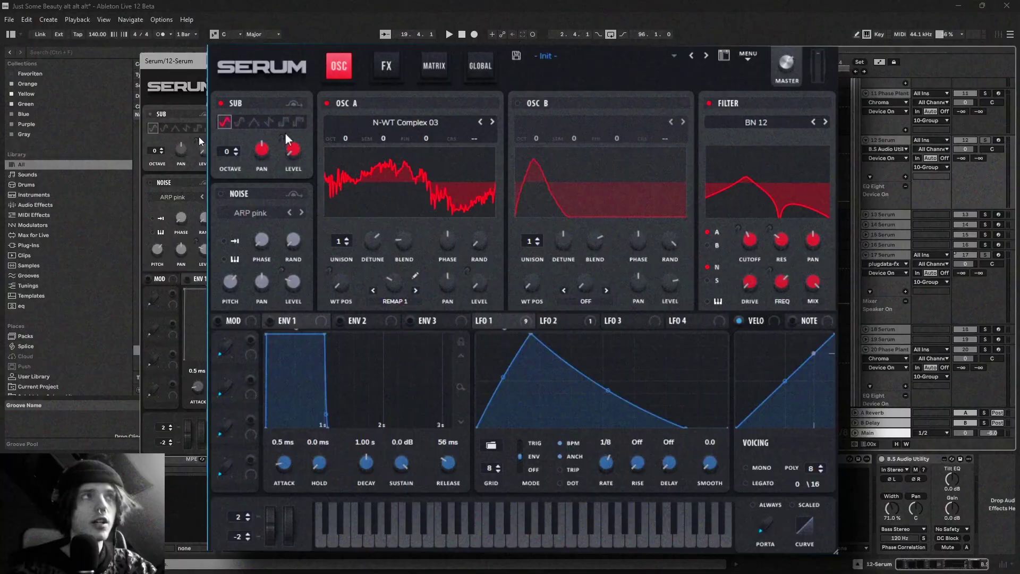
Examine the track 12 Serum's effects rack and LFO 1's modulation targets, return to its oscillators and close the instrument.
left_click(386, 68)
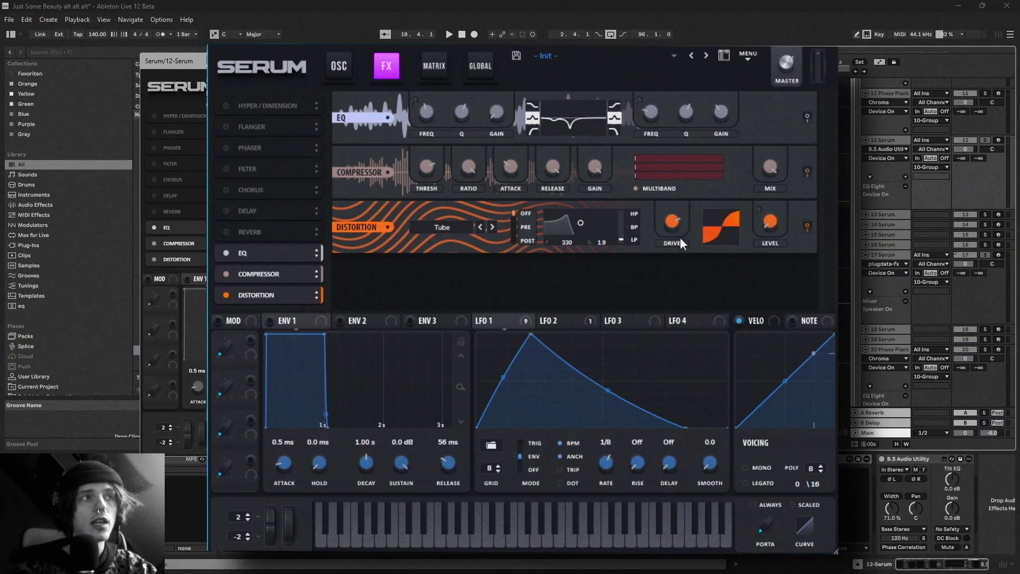
left_click(560, 320)
left_click(487, 318)
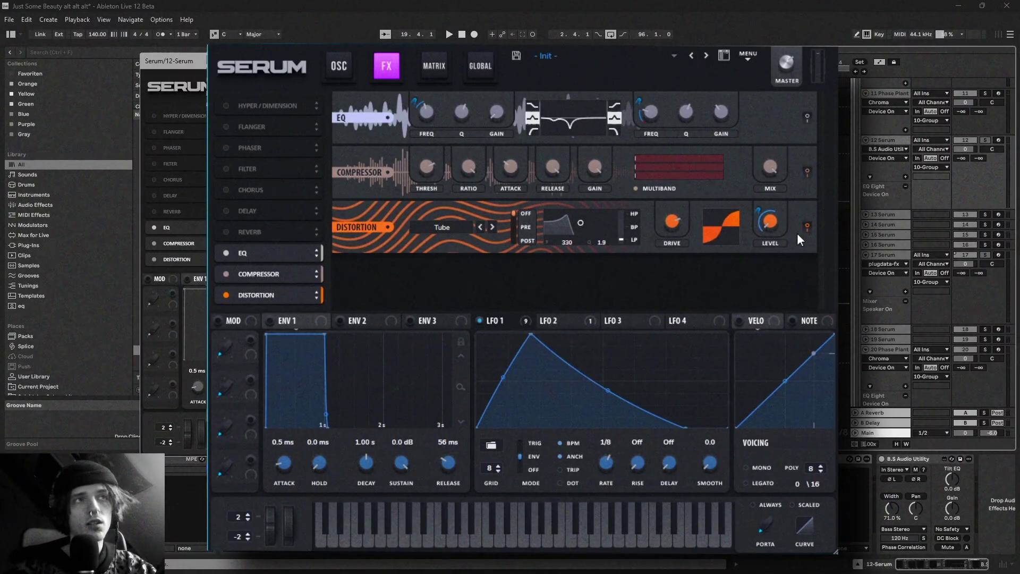
left_click(337, 68)
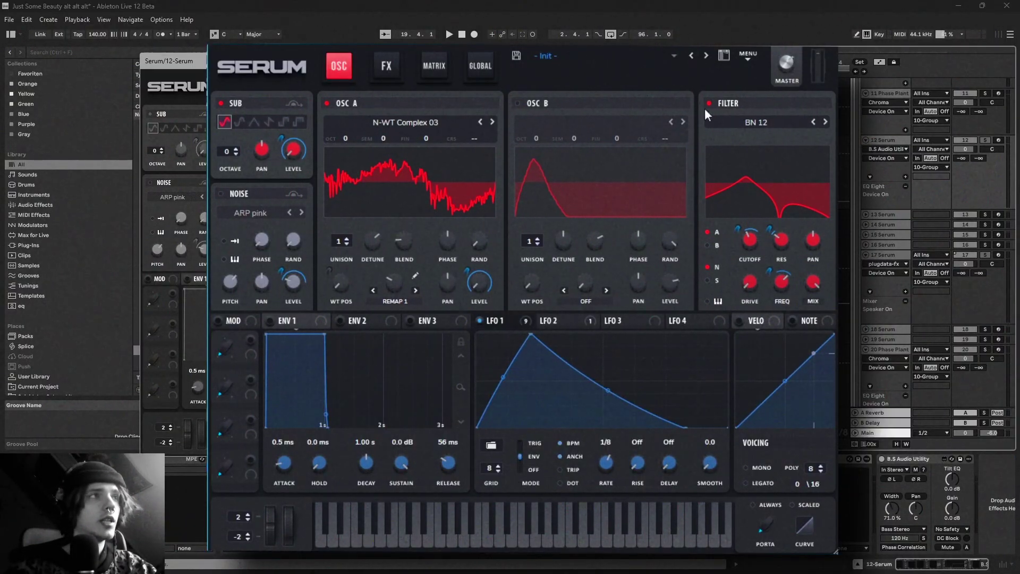
left_click(168, 471)
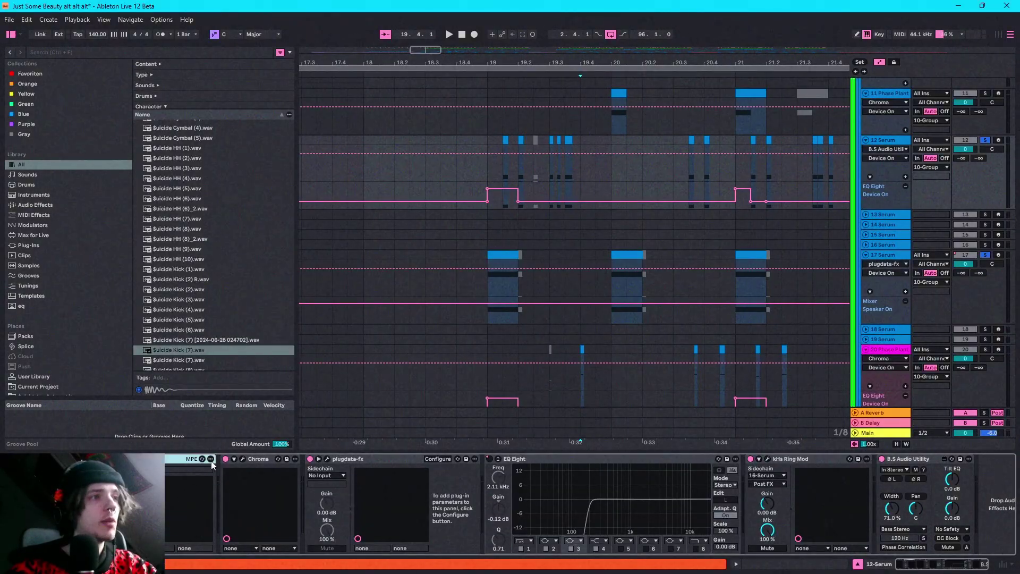
Look over track 12's effect chain from Chroma and plugdata-fx to the B.S Audio Utility device.
left_click(260, 462)
left_click(343, 457)
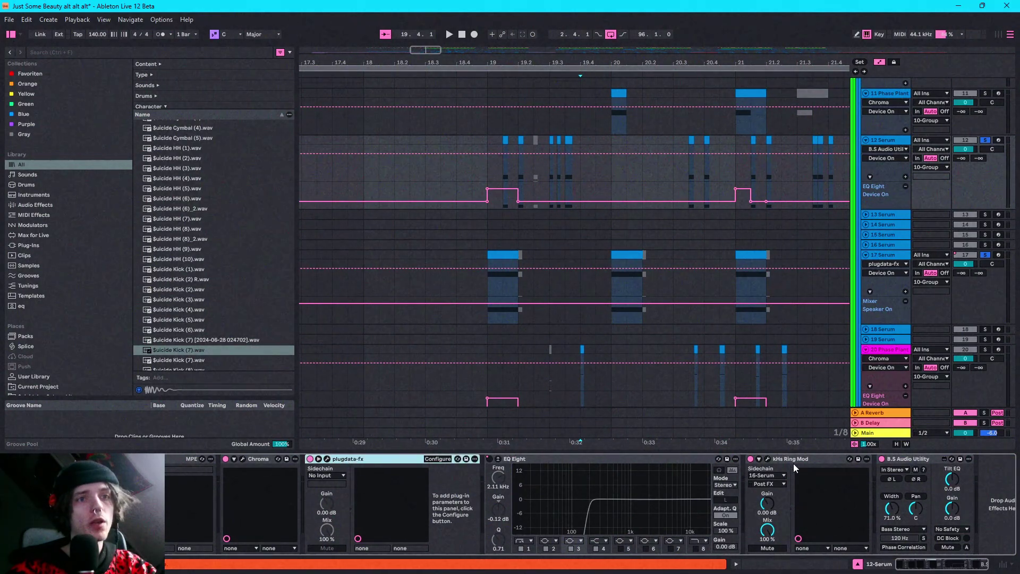
left_click_drag(914, 459, 726, 337)
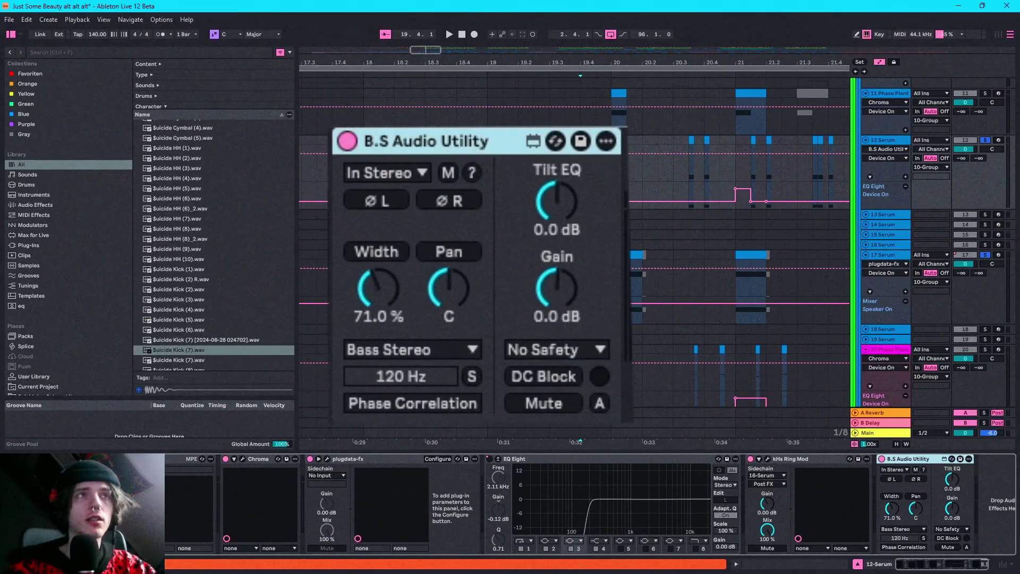
Select track 11's Phase Plant clip at bar 20, solo the track and play it.
scroll(713, 255, "up", 3)
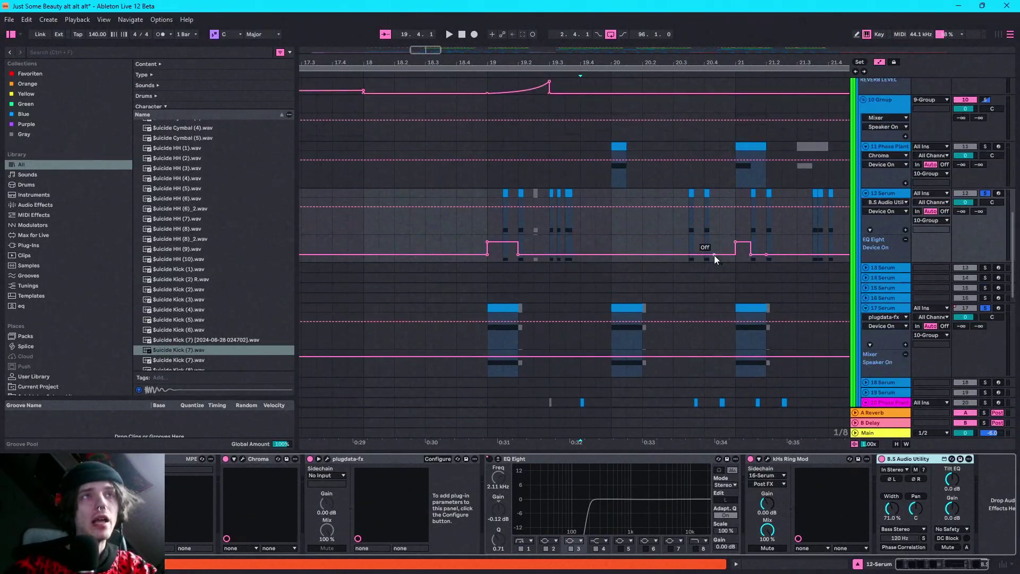
left_click(619, 145)
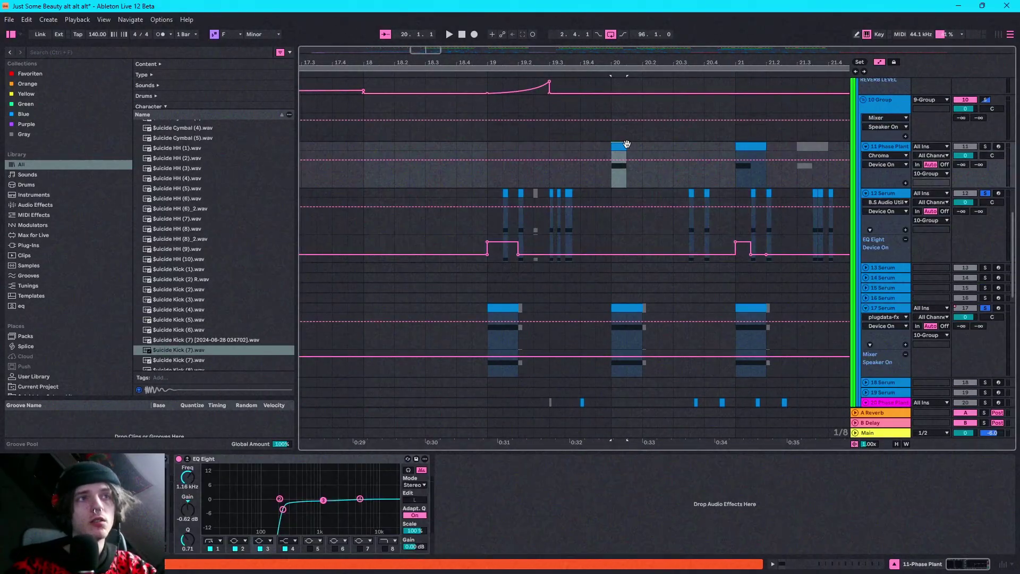
left_click(987, 148)
key("space")
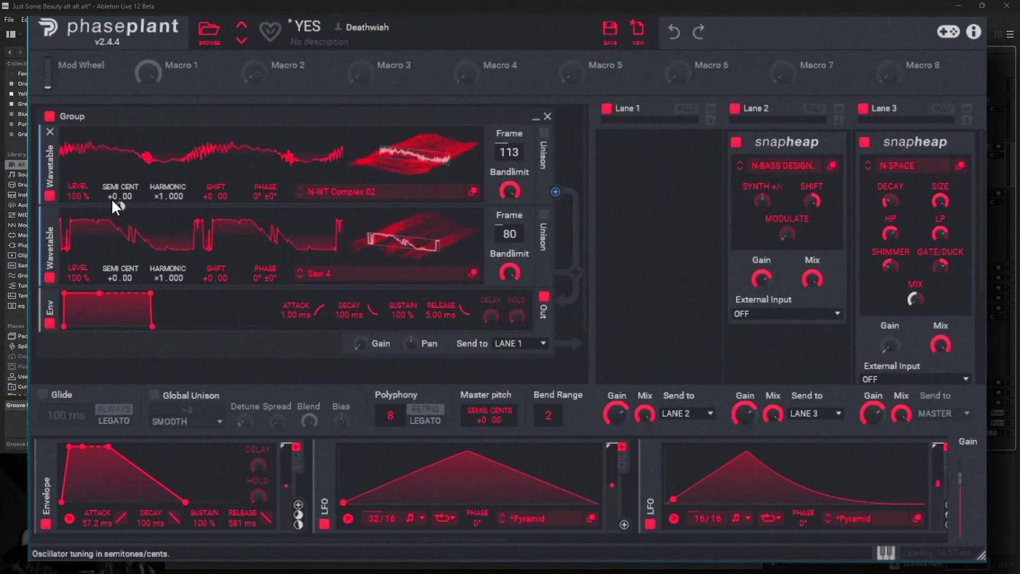
Look through Phase Plant's modulators, then open Lane 2's N-BASS DESIGN PP Snap Heap and survey its serial buses.
left_click_drag(493, 539, 903, 547)
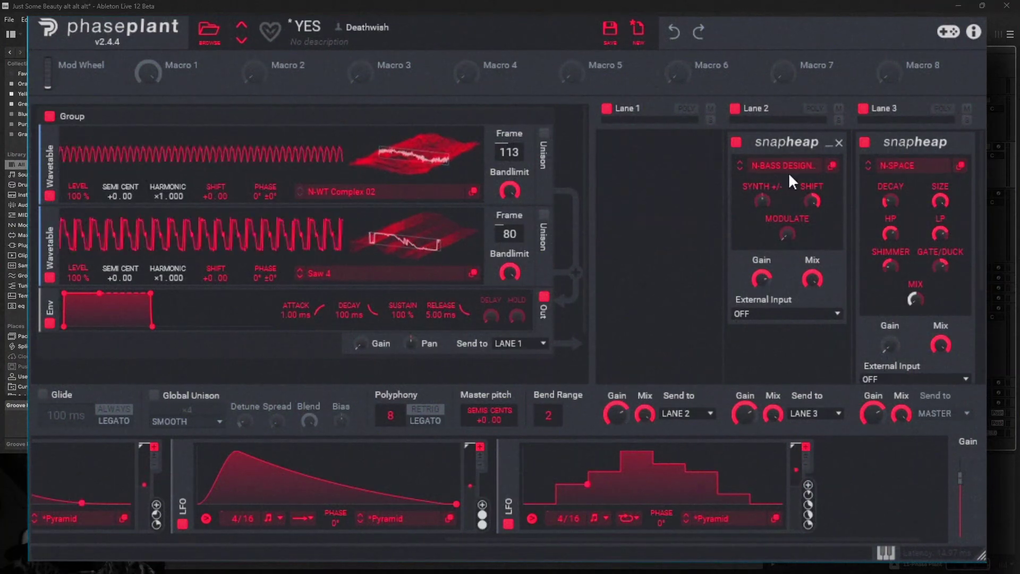
left_click(832, 166)
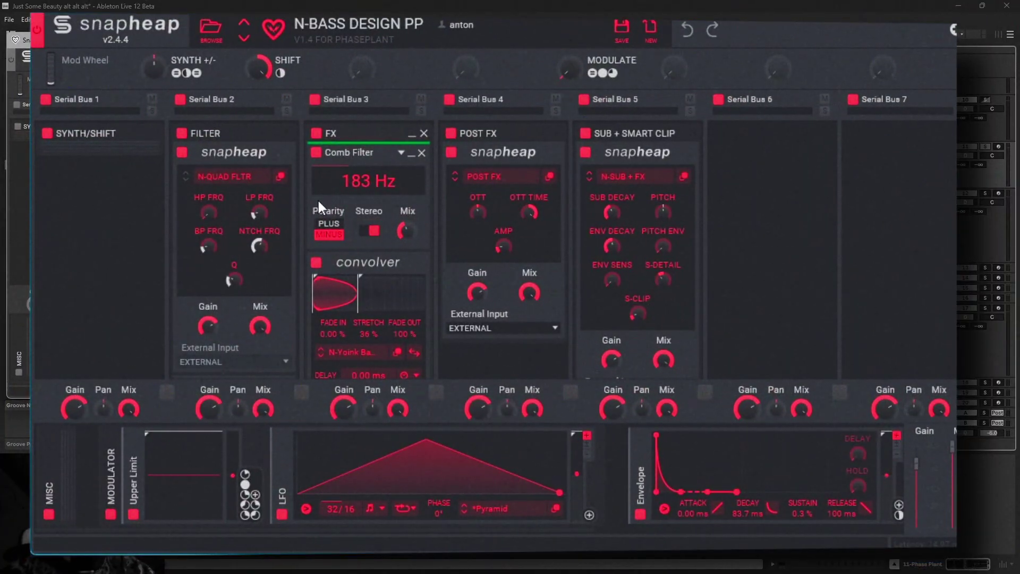
scroll(318, 223, "down", 4)
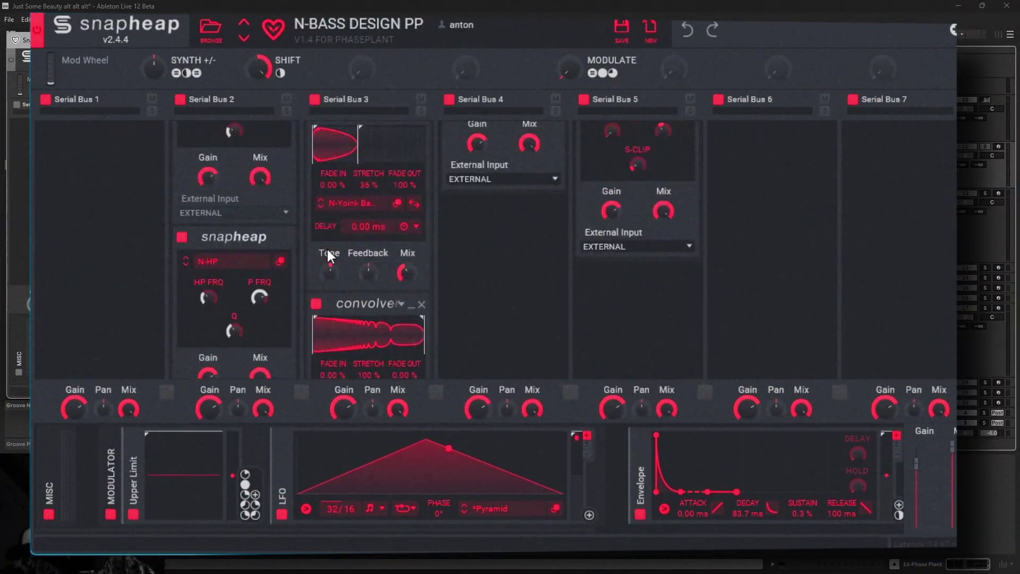
scroll(326, 247, "up", 4)
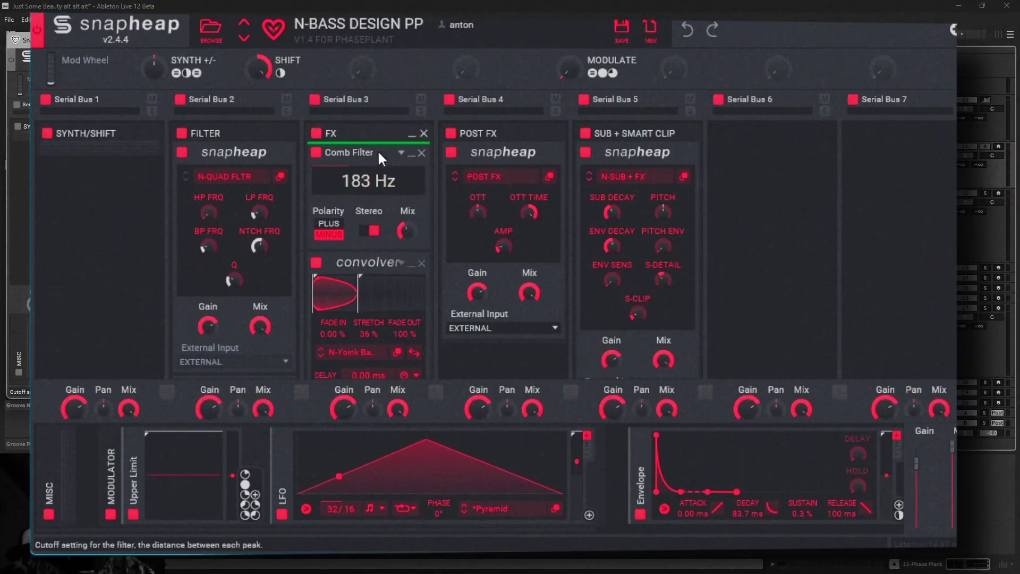
scroll(355, 295, "down", 10)
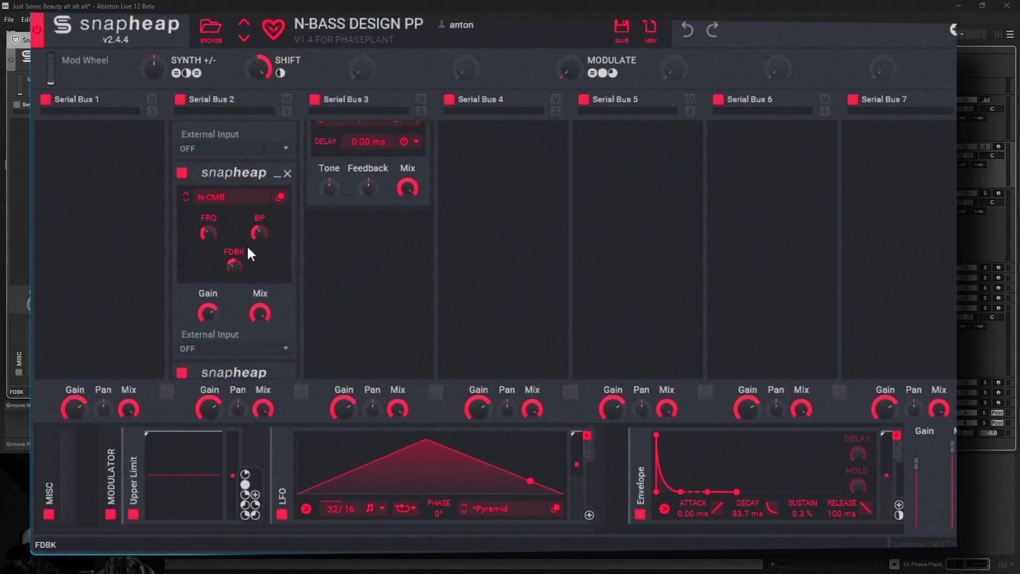
scroll(248, 248, "down", 7)
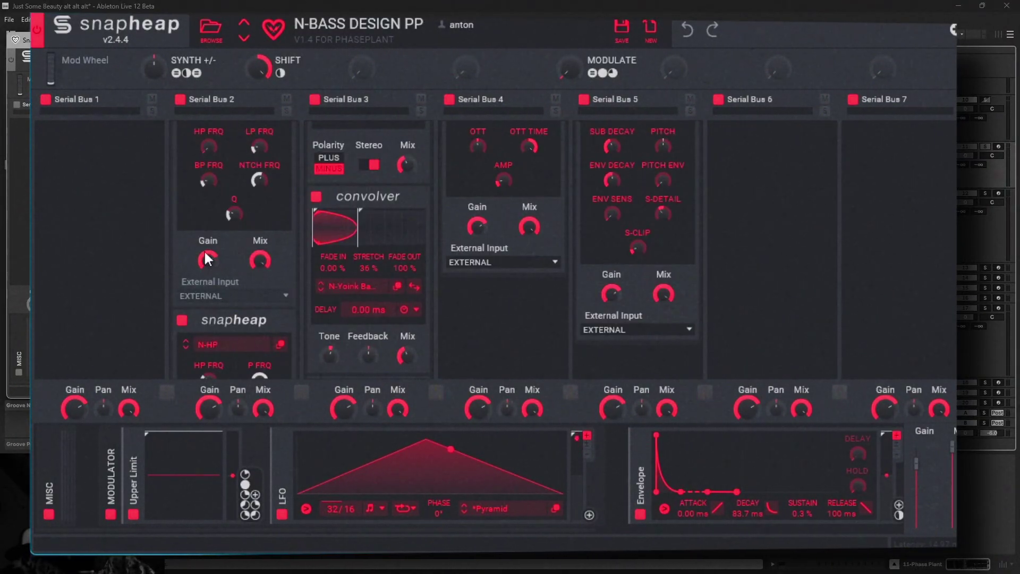
Open the N-QUAD FLTR Snap Heap in Serial Bus 2 and expand and collapse the three filters in its first bus.
scroll(239, 169, "up", 3)
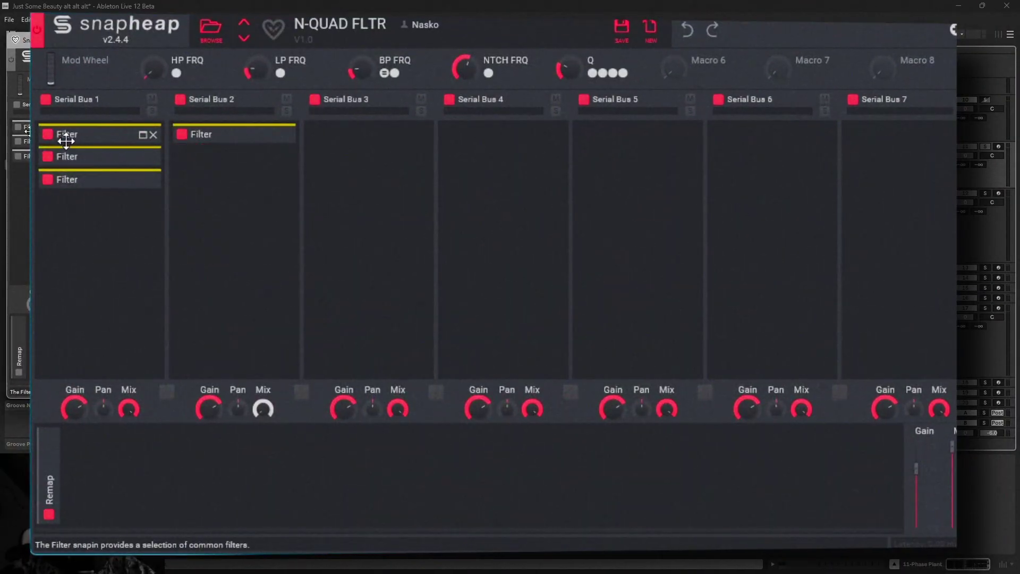
left_click(66, 137)
left_click(66, 137)
left_click(69, 154)
left_click(73, 154)
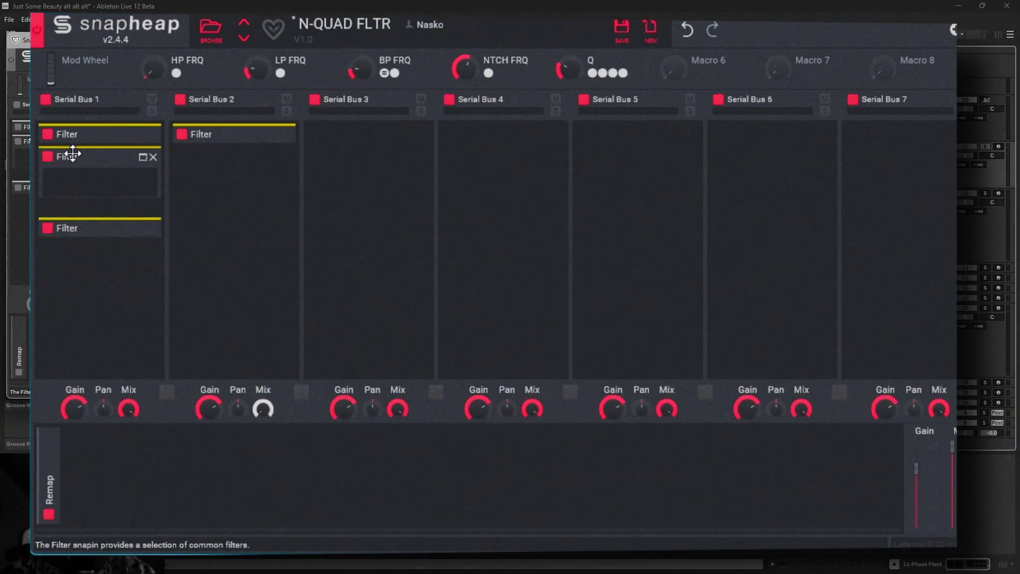
left_click(68, 177)
left_click(68, 178)
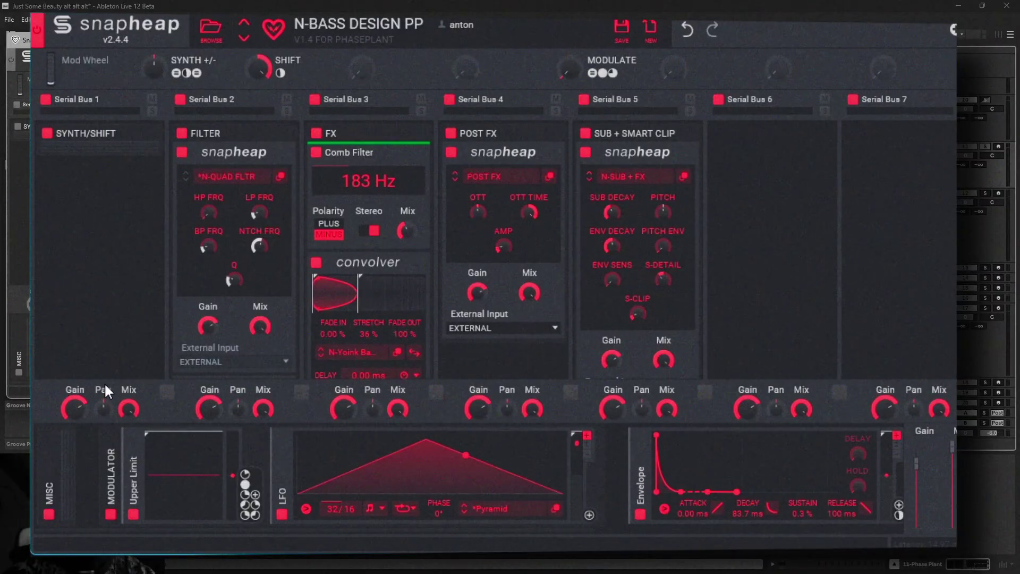
Examine the N-HP and N-CMB Snap Heaps in N-BASS DESIGN PP's Serial Bus 2 filter chain.
scroll(208, 201, "down", 1)
scroll(208, 201, "down", 6)
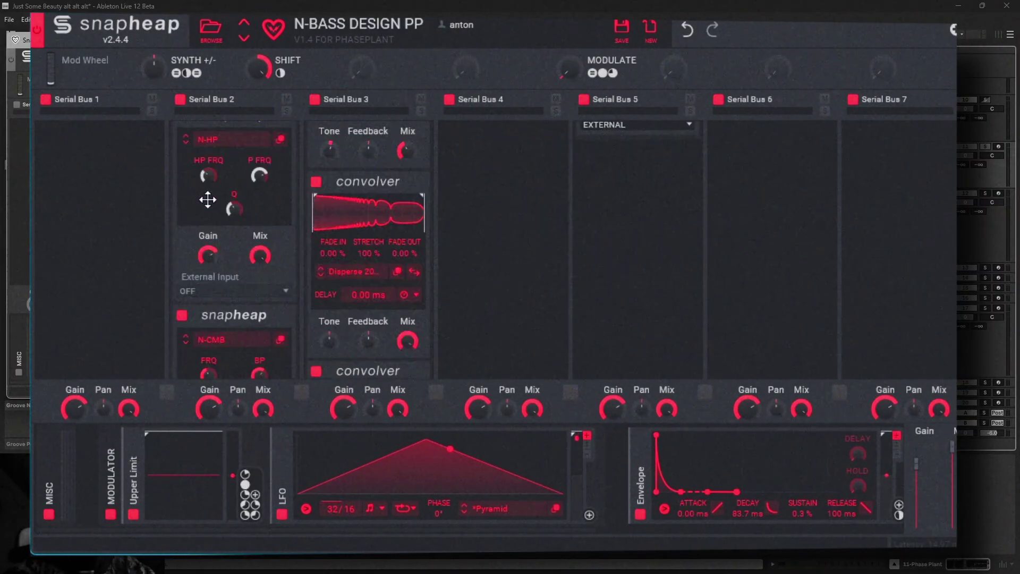
scroll(231, 267, "down", 4)
scroll(221, 246, "down", 5)
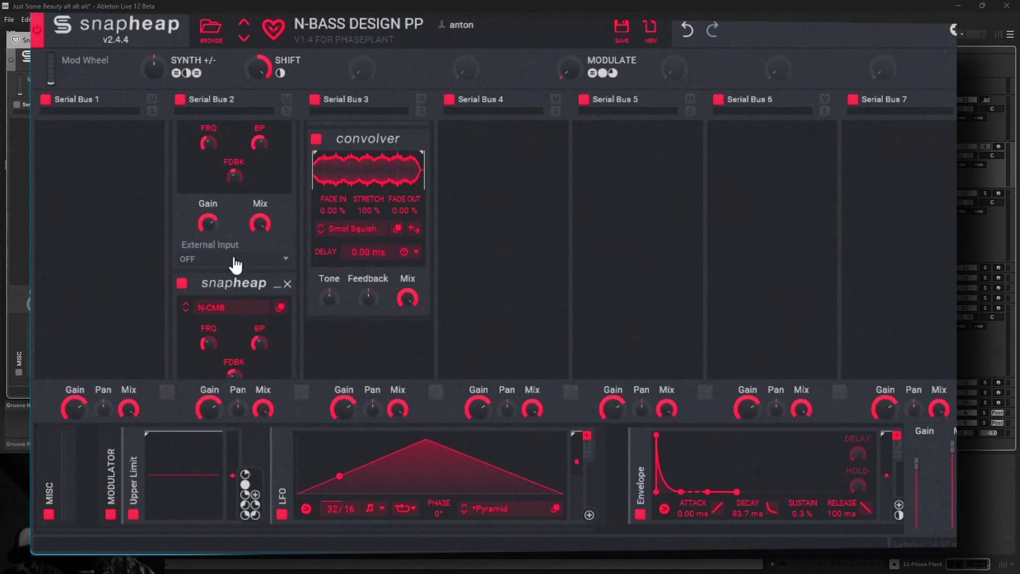
scroll(259, 273, "down", 5)
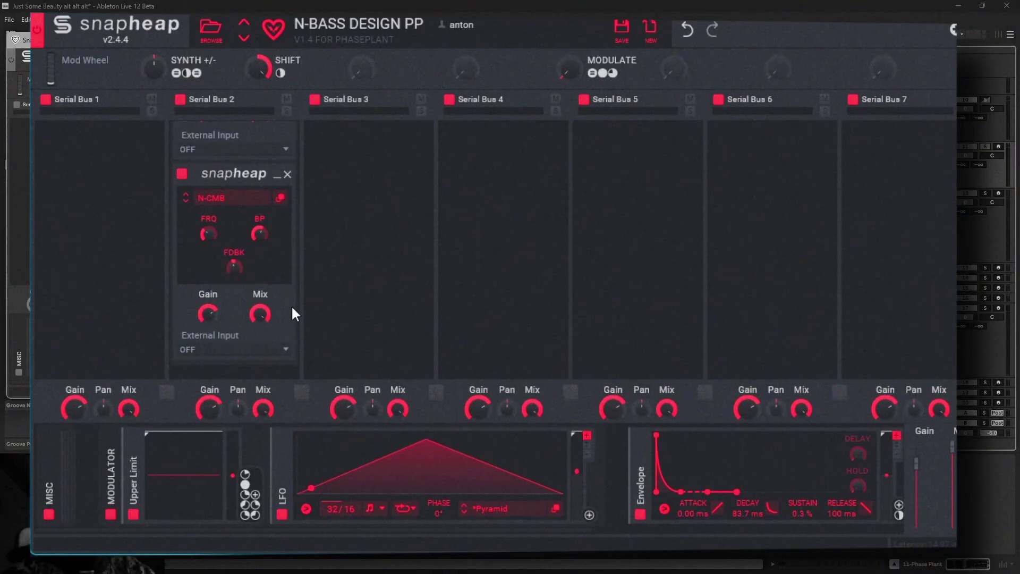
scroll(291, 307, "up", 3)
scroll(237, 301, "up", 8)
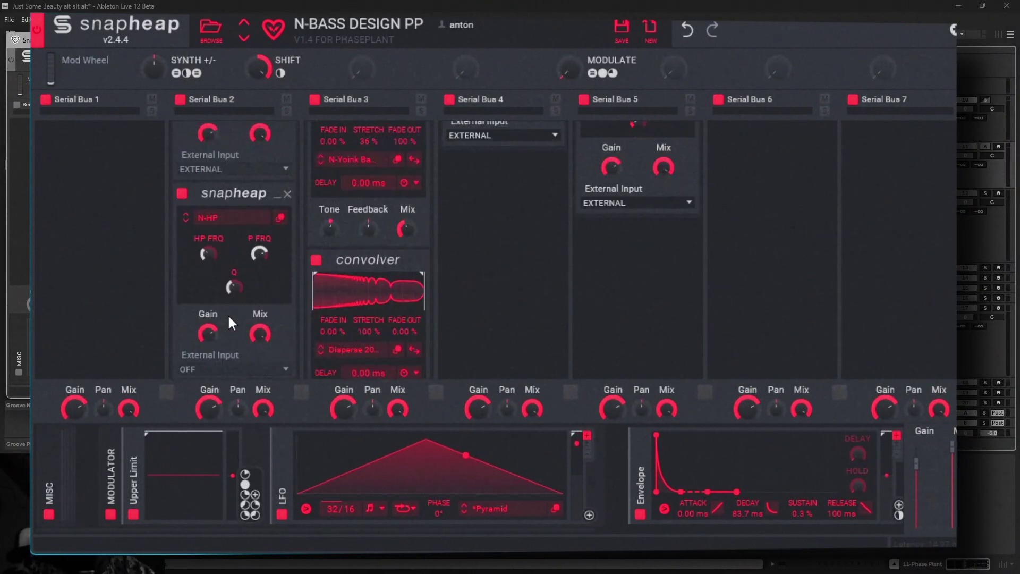
scroll(239, 169, "up", 1)
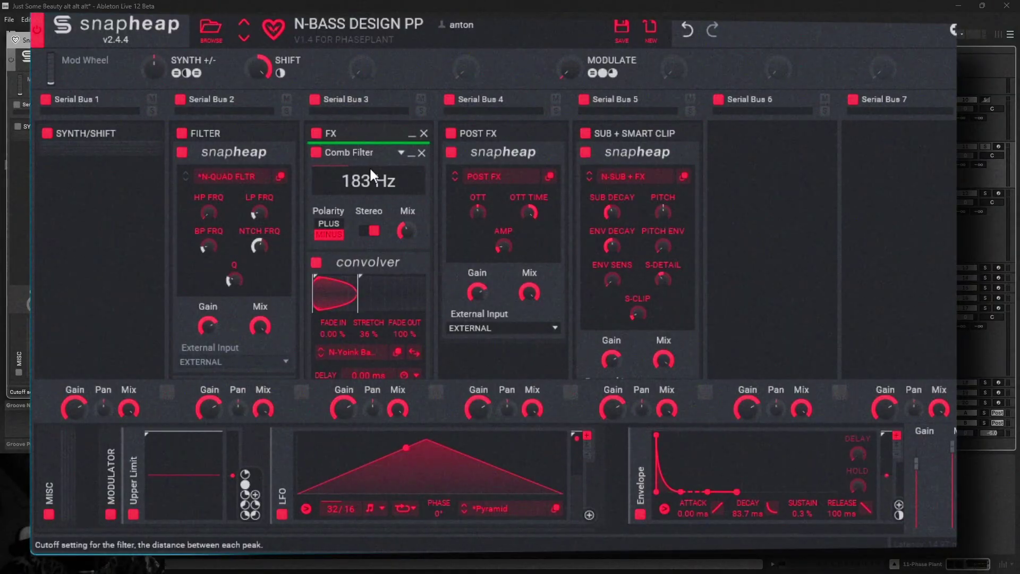
View and close the N-Yoink convolver's impulse response browser, then examine the other convolvers in Serial Bus 3.
scroll(350, 212, "down", 3)
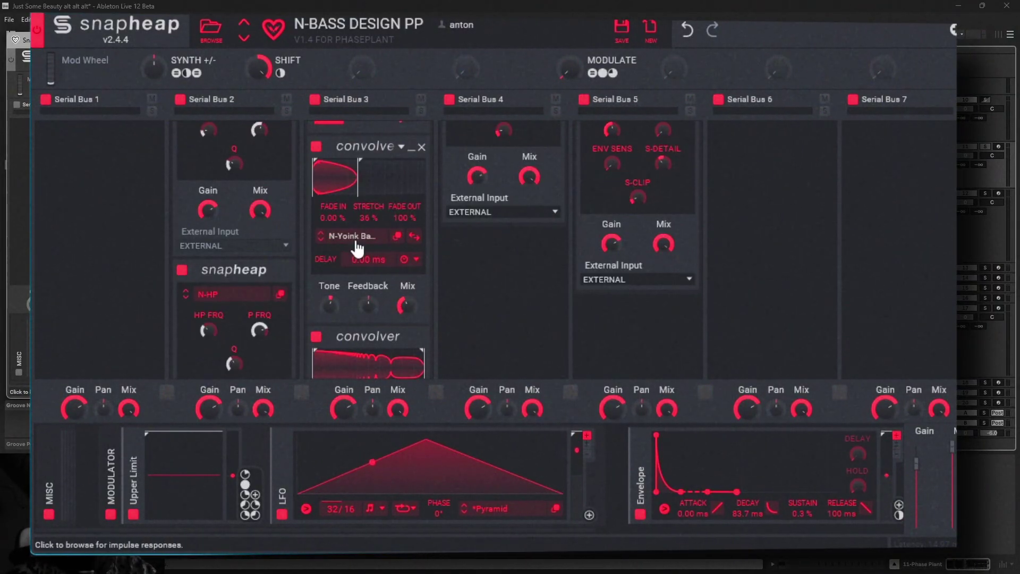
left_click(354, 238)
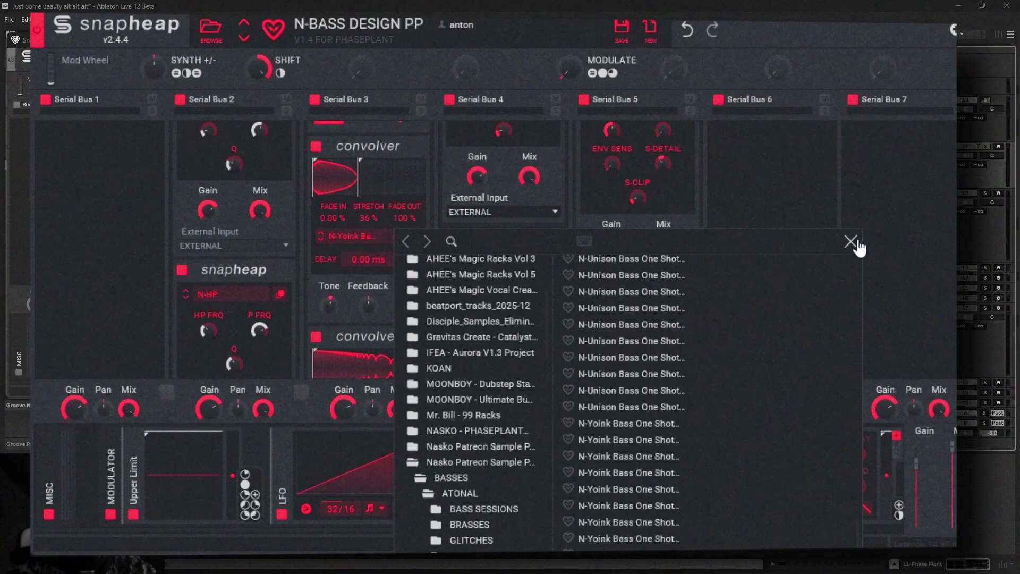
left_click(850, 242)
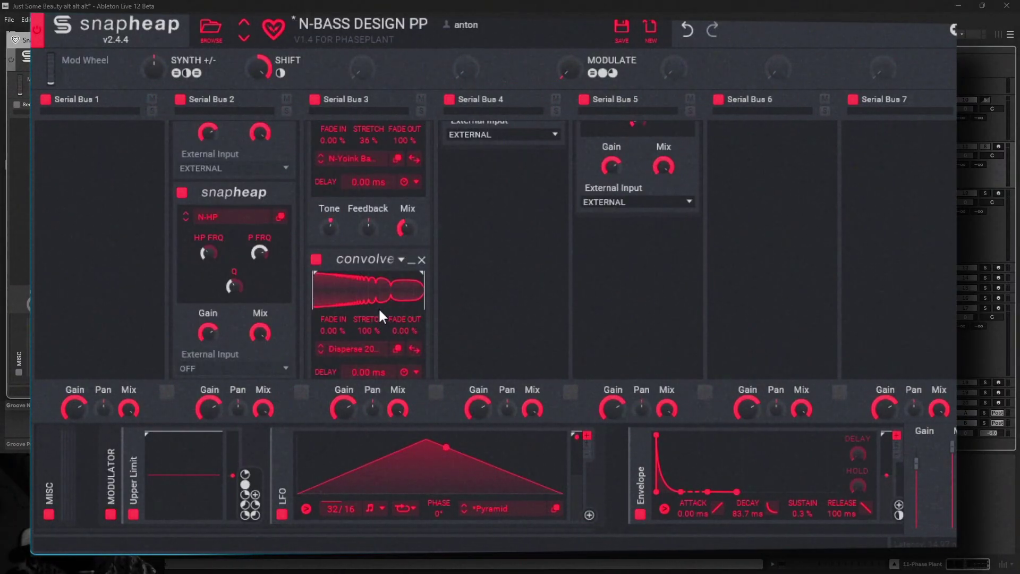
scroll(405, 171, "down", 4)
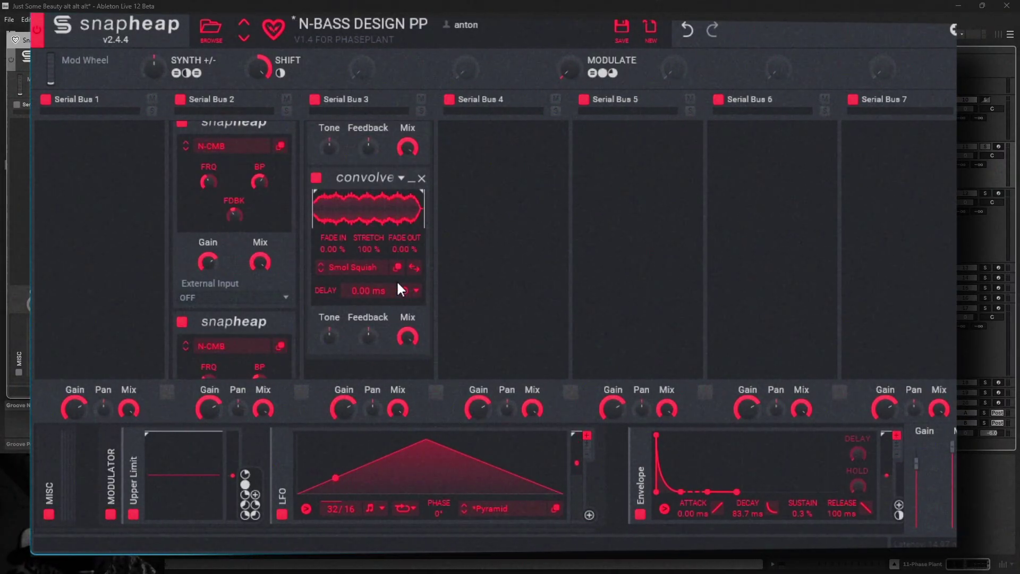
scroll(396, 279, "up", 3)
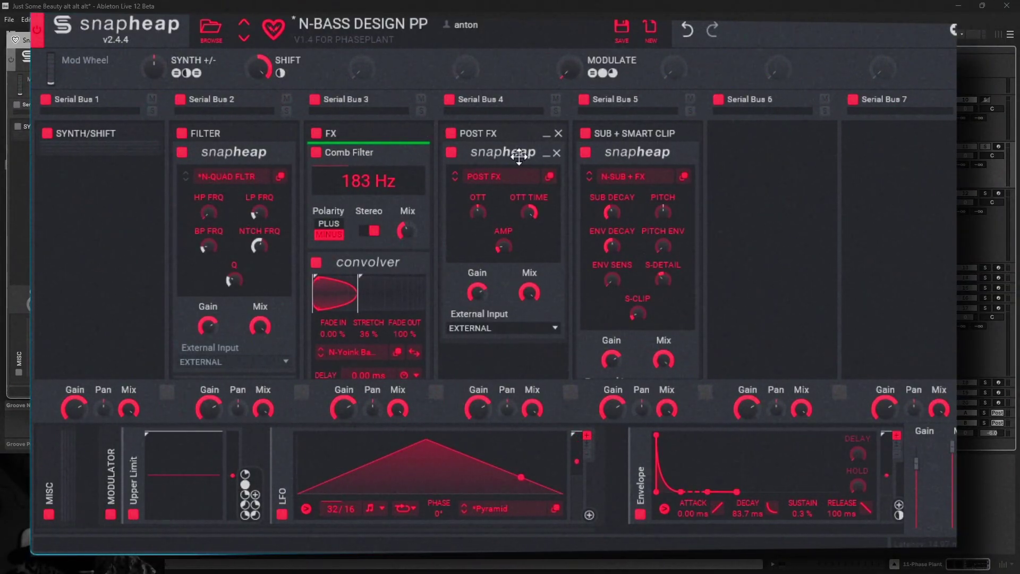
Open the POST FX Snap Heap in Serial Bus 4 and inspect its Disperser, N-OTT Multipass, Filter and Gain snapins.
left_click(549, 176)
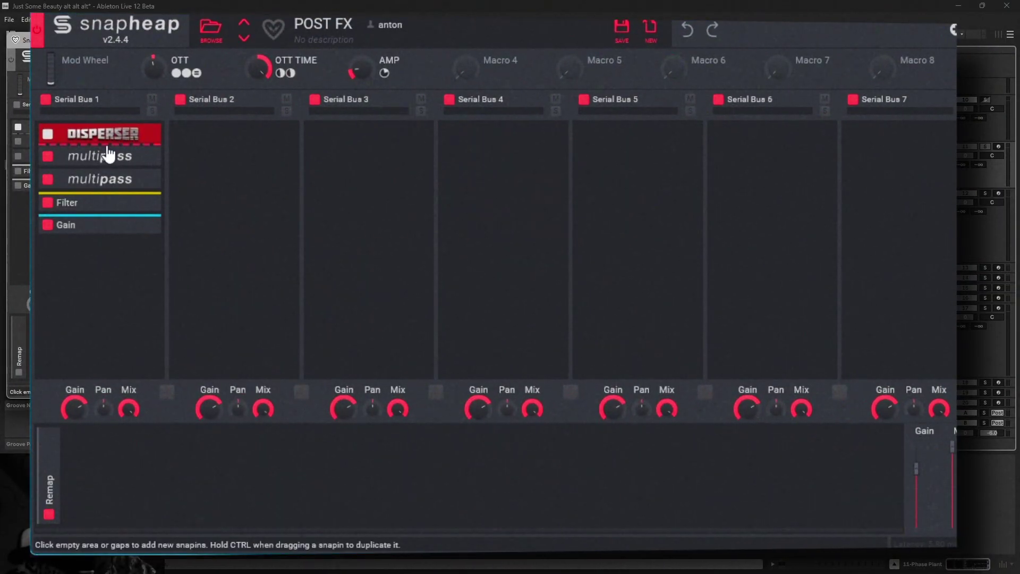
left_click(108, 136)
left_click(108, 136)
left_click(98, 157)
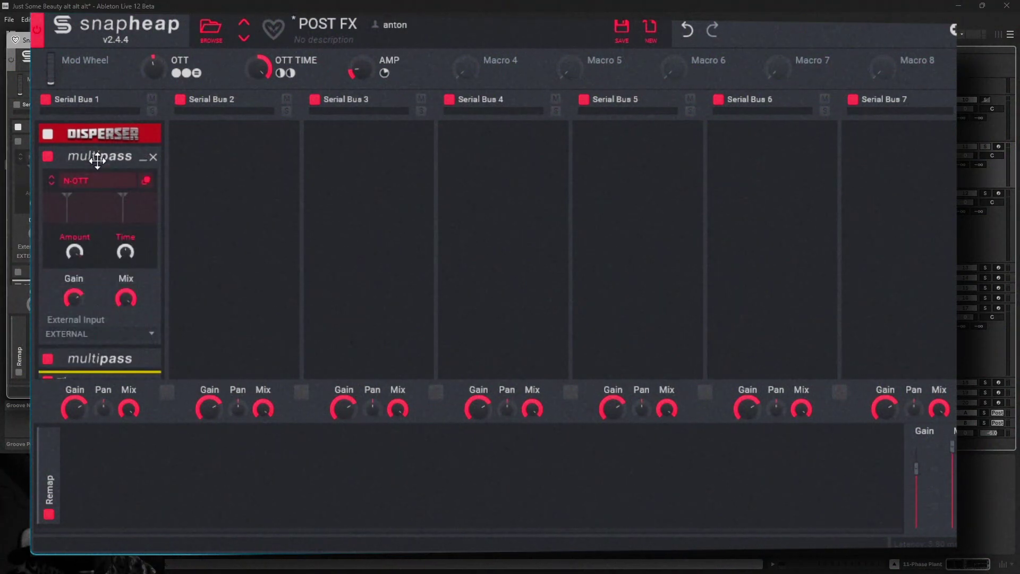
left_click(97, 157)
left_click(99, 157)
left_click(98, 158)
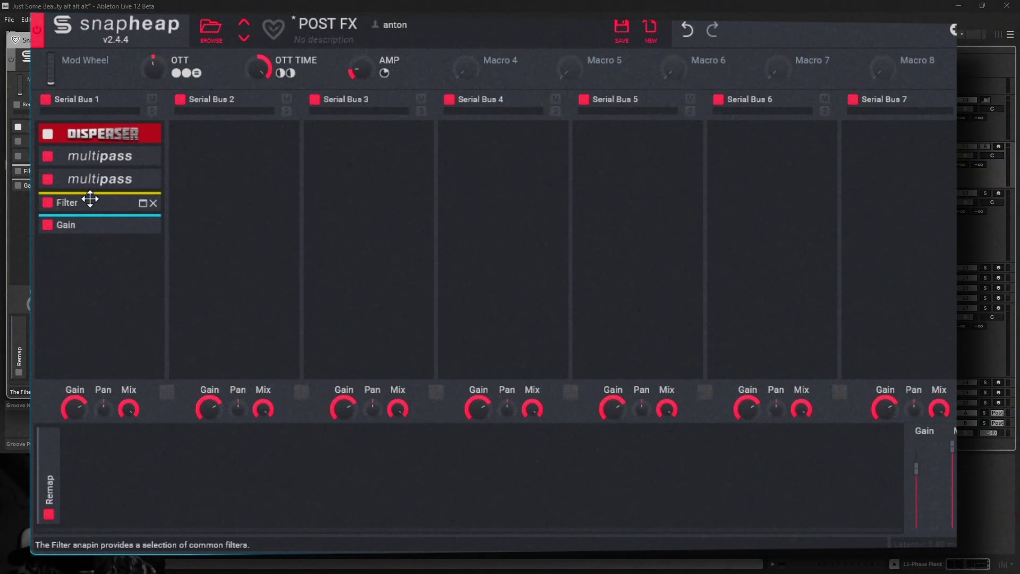
left_click(101, 202)
left_click(88, 202)
left_click(83, 224)
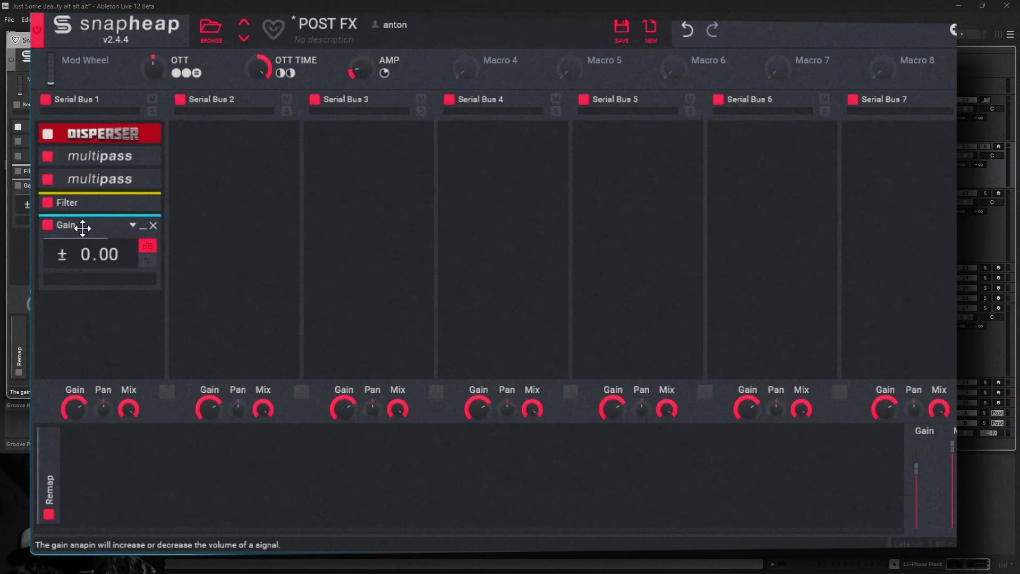
left_click(83, 226)
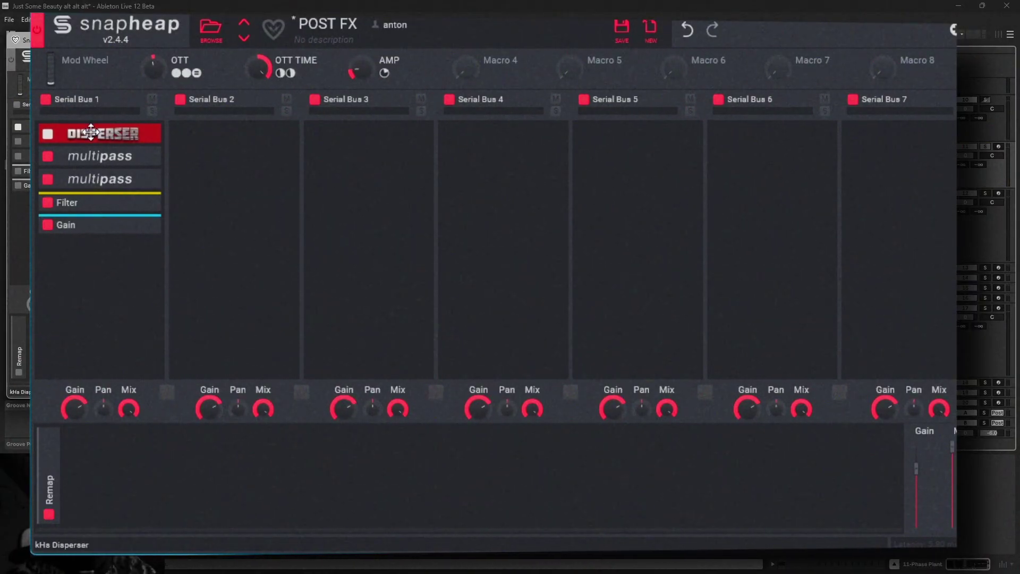
Close the POST FX Snap Heap and open the N-SUB + FX Snap Heap in Serial Bus 5.
left_click(955, 31)
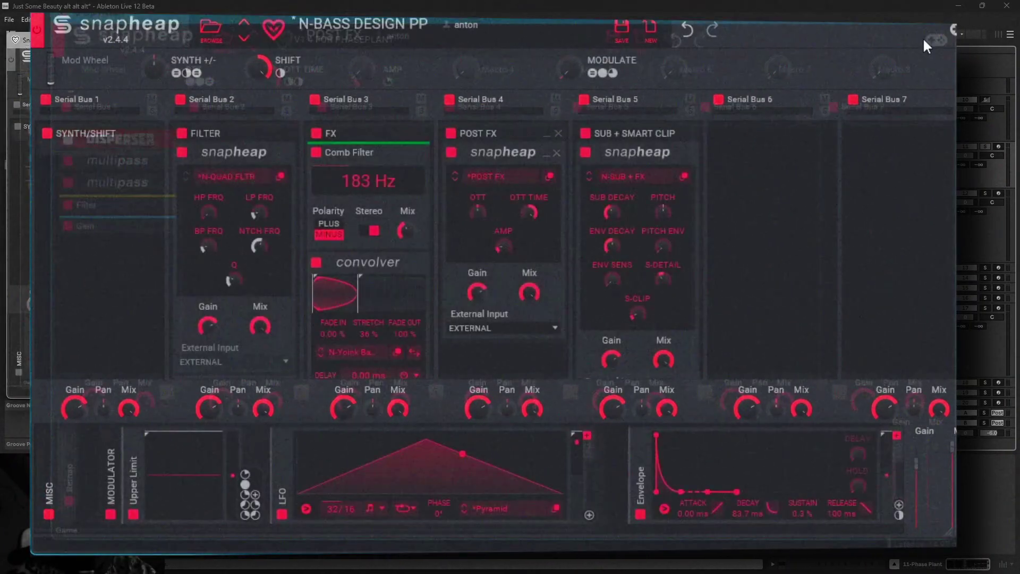
left_click(682, 180)
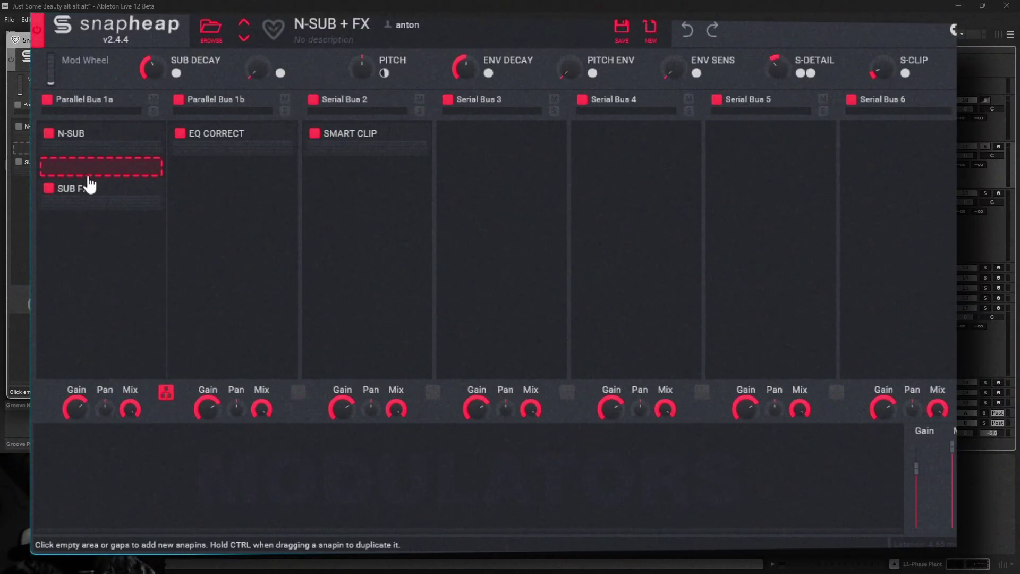
Check the SUB FX group in the N-SUB + FX Snap Heap and hide the track's plugin windows.
left_click(85, 187)
left_click(85, 187)
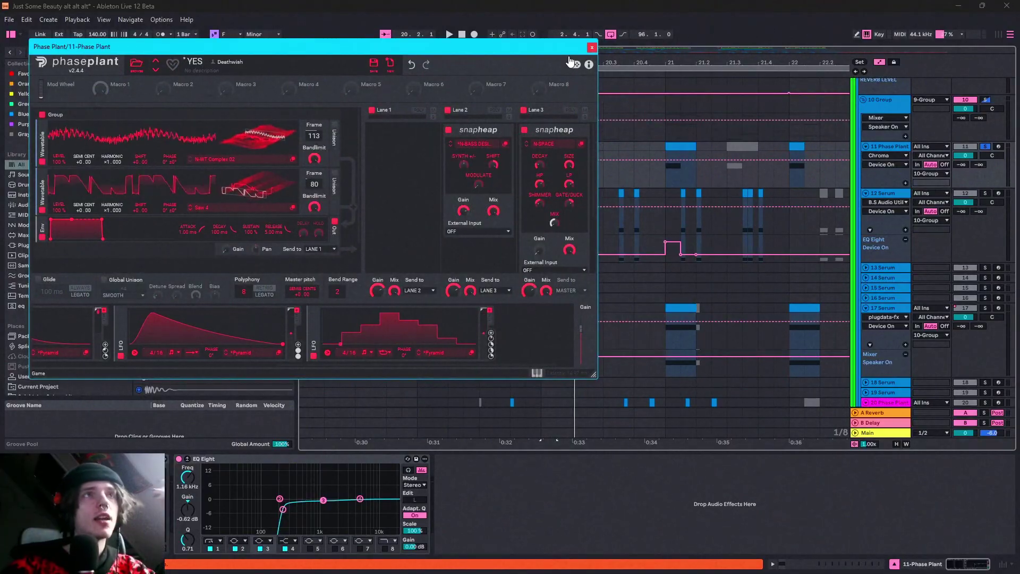
key("ctrl+alt+p")
Solo the 20 Phase Plant track and play its blue clips from bar 19.4.
scroll(526, 220, "down", 5)
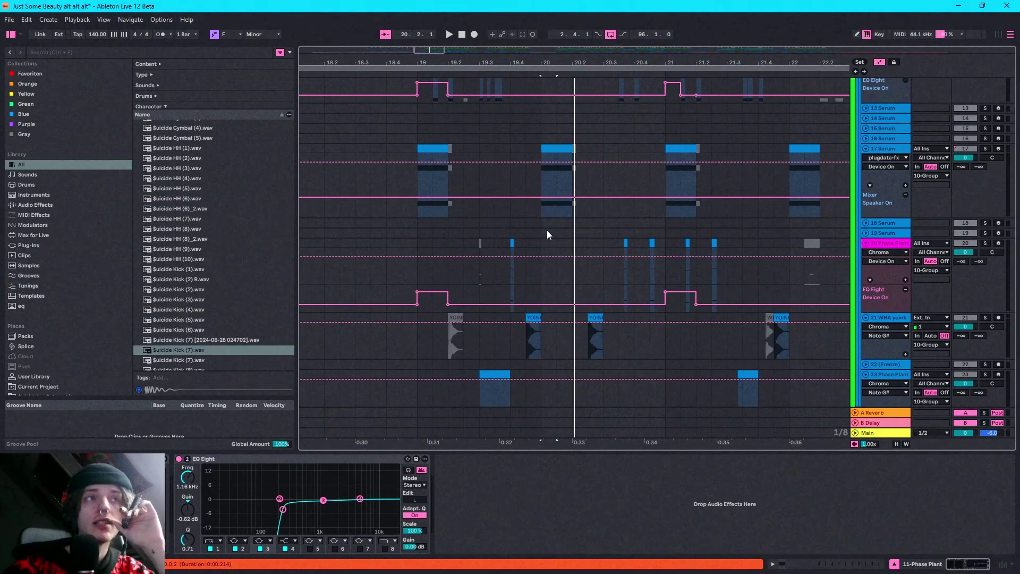
scroll(551, 233, "up", 1)
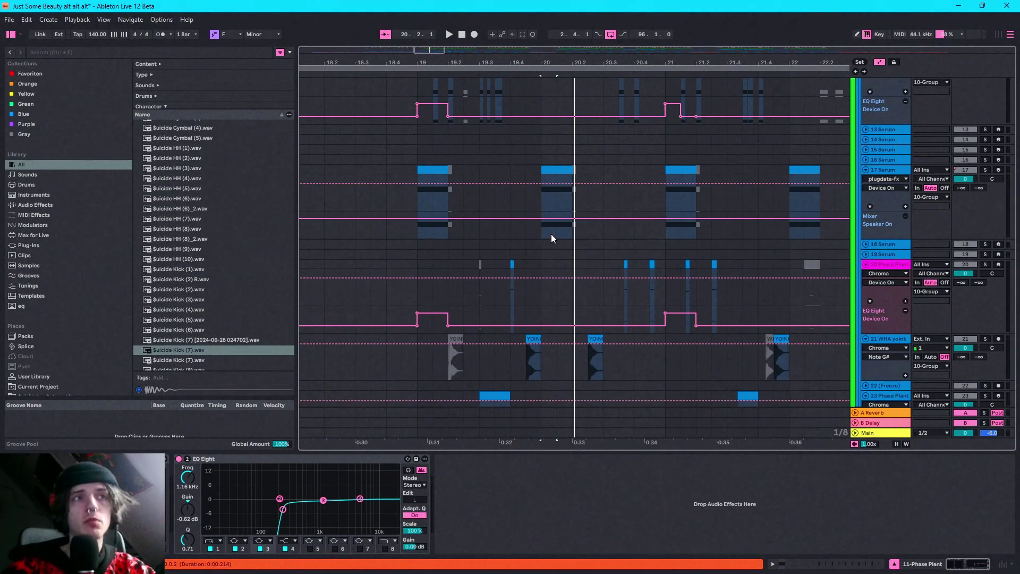
left_click(519, 273)
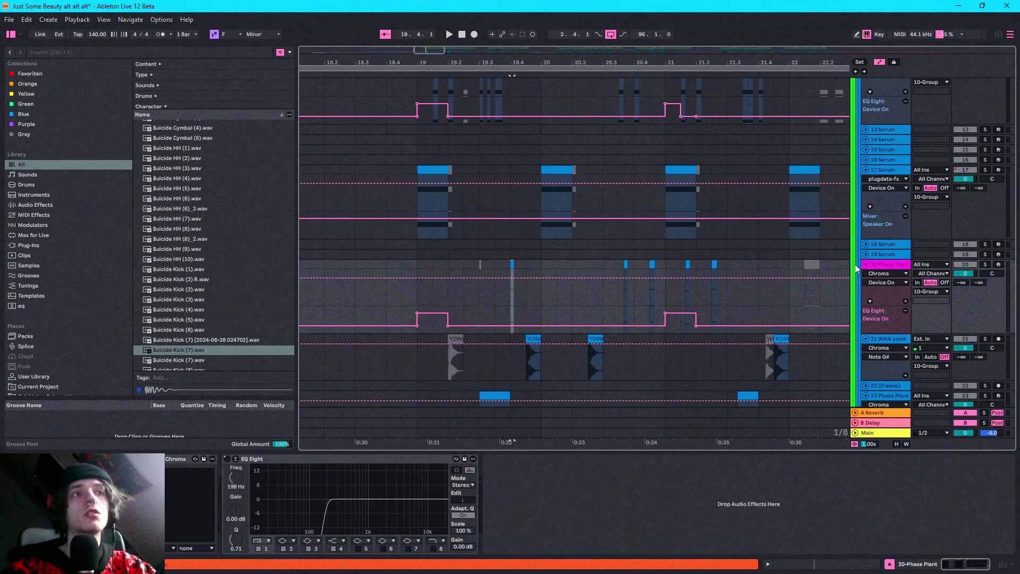
left_click(984, 264)
key("space")
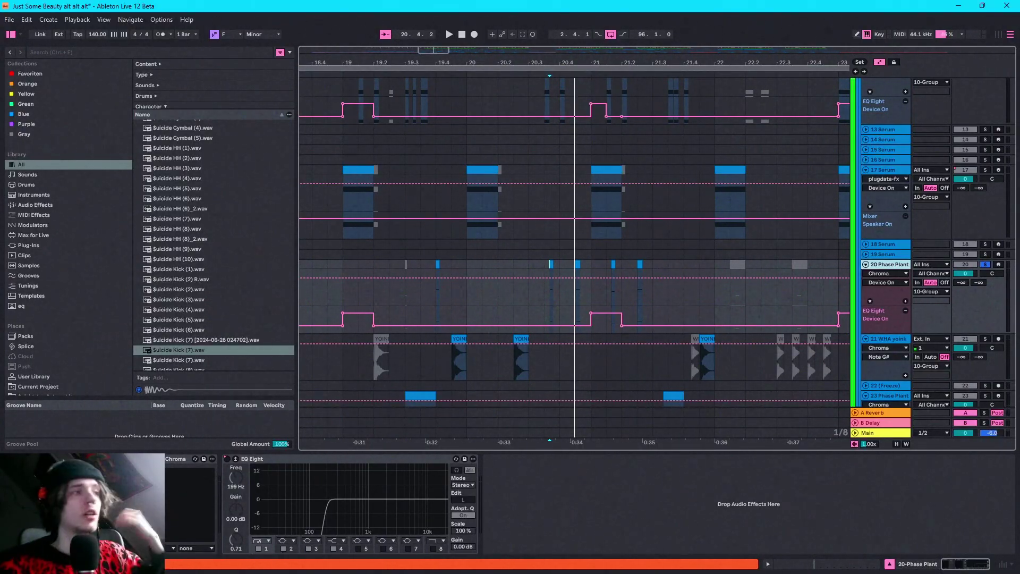
Show the track's Howly Yoink alt Phase Plant patch and open its N-BASS DESIGN Snap Heap from Lane 2.
key("ctrl+alt+p")
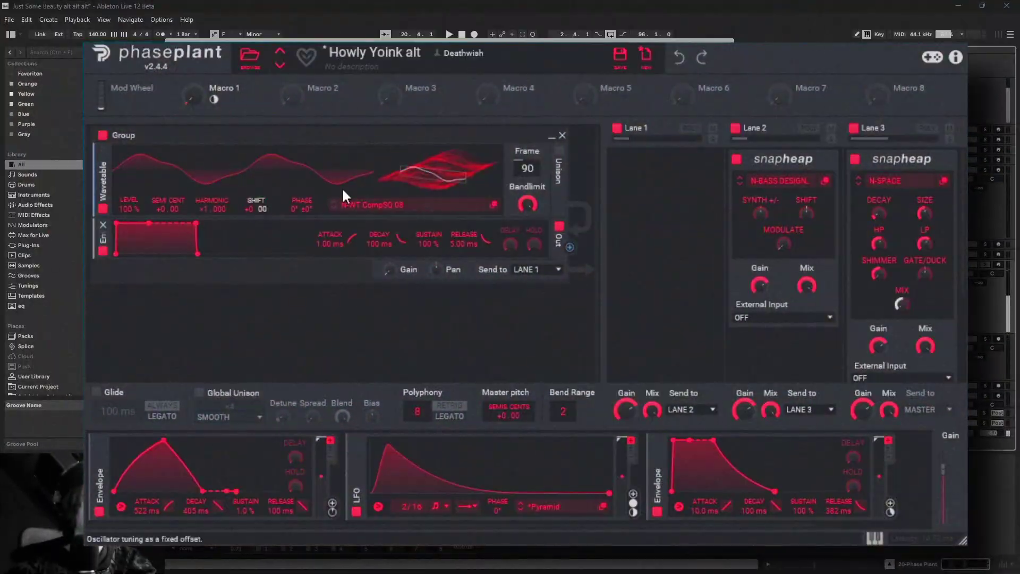
left_click(825, 181)
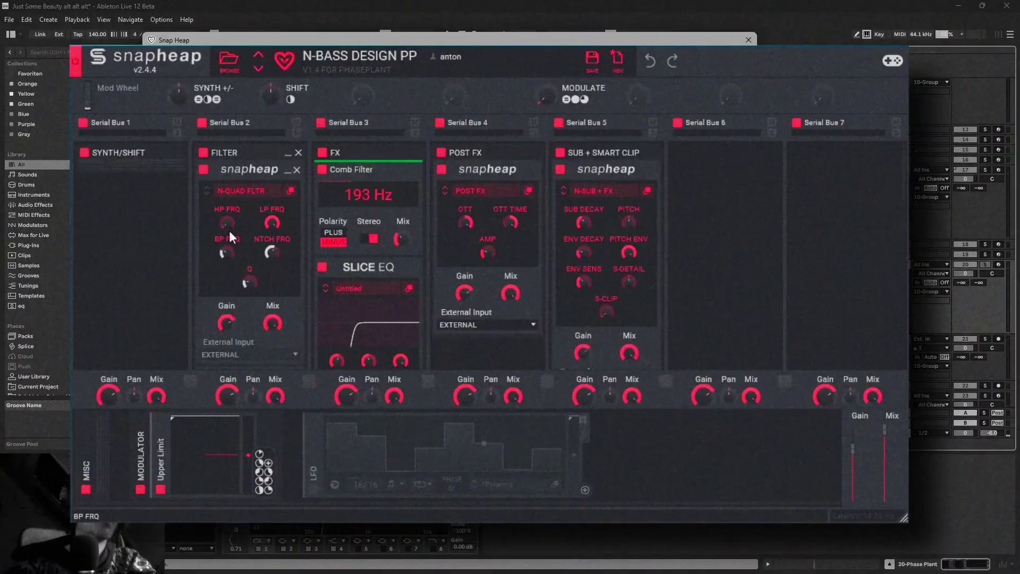
scroll(356, 215, "down", 3)
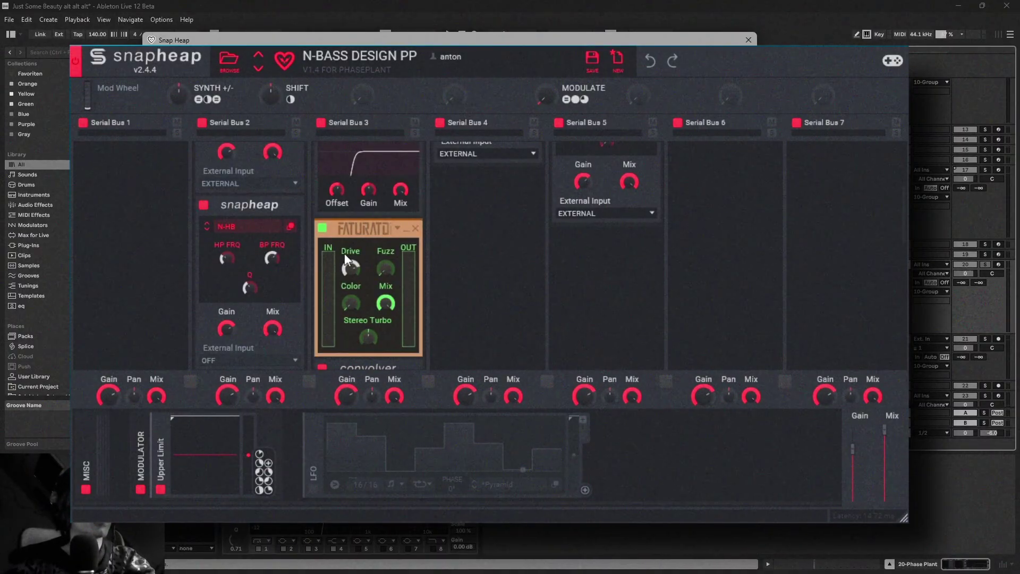
Compare the sound with Serial Bus 3's Faturator bypassed and enabled, and view the Noise Phas... convolver below it.
left_click(320, 227)
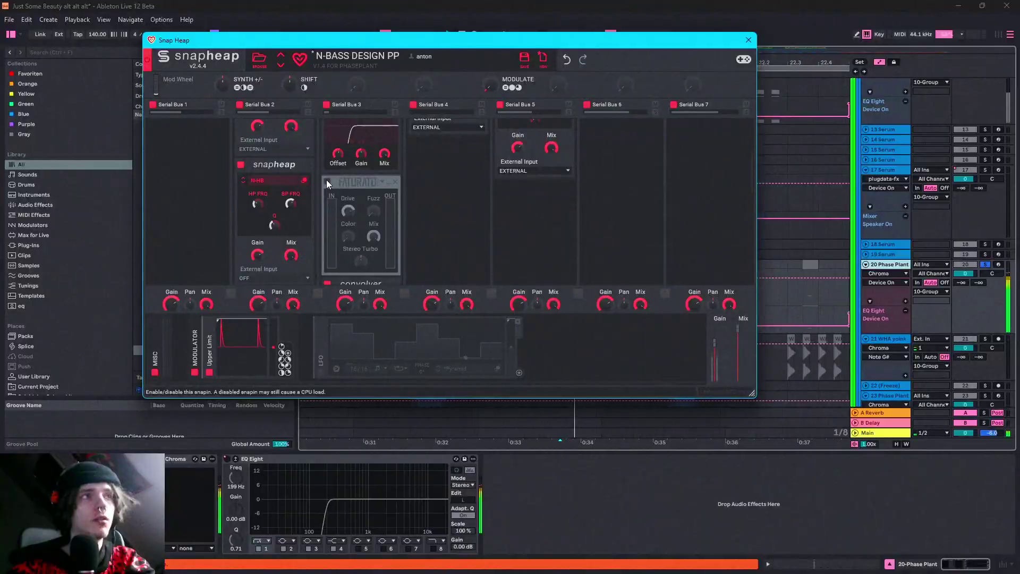
left_click(327, 182)
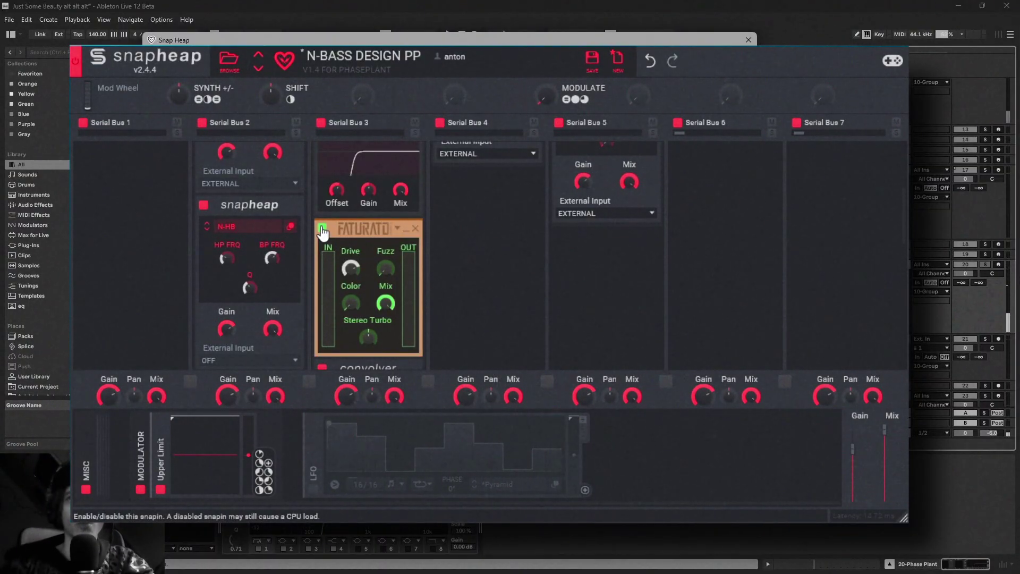
scroll(366, 249, "down", 5)
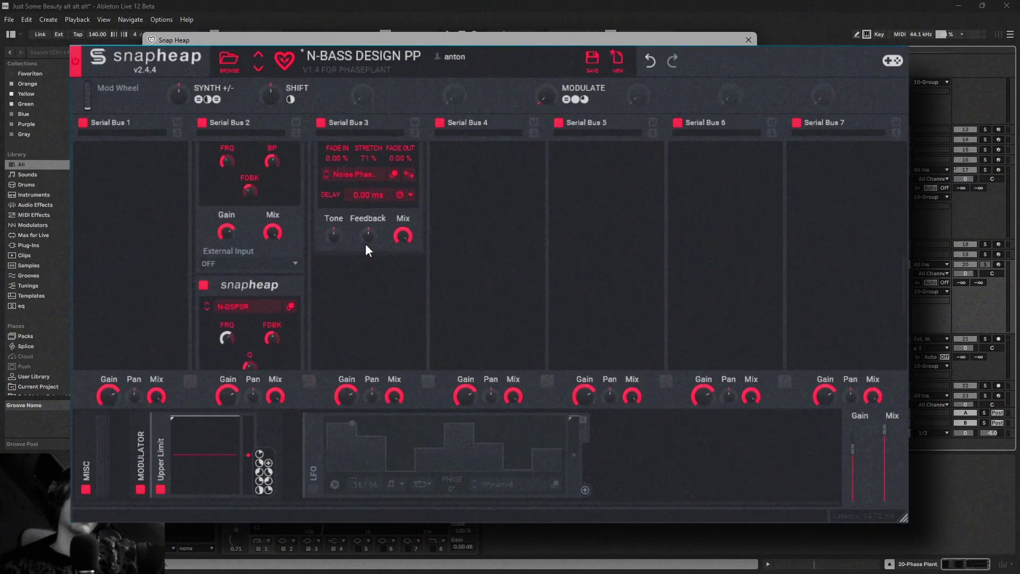
scroll(365, 243, "up", 4)
scroll(335, 241, "down", 4)
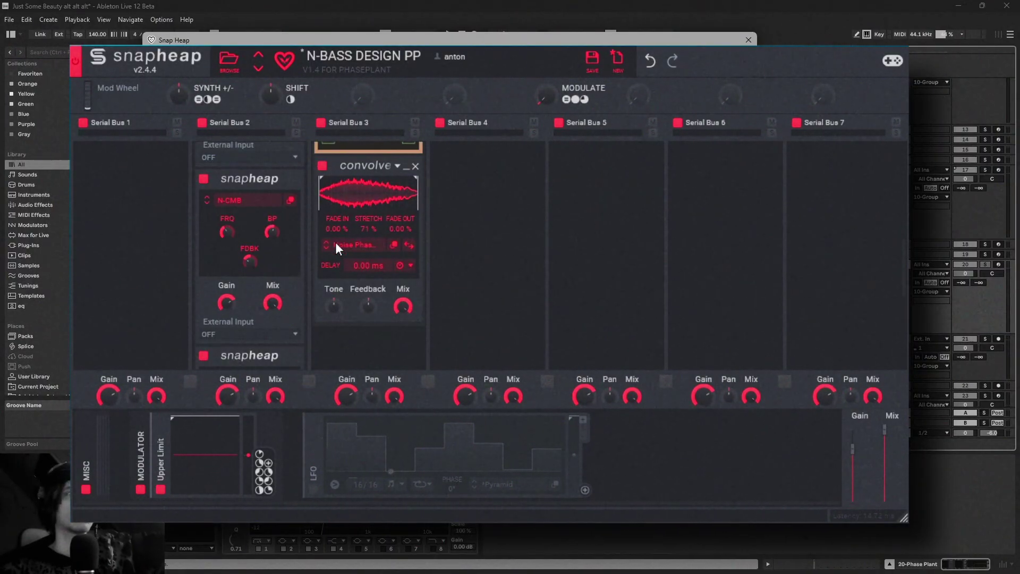
scroll(316, 212, "up", 4)
left_click(320, 233)
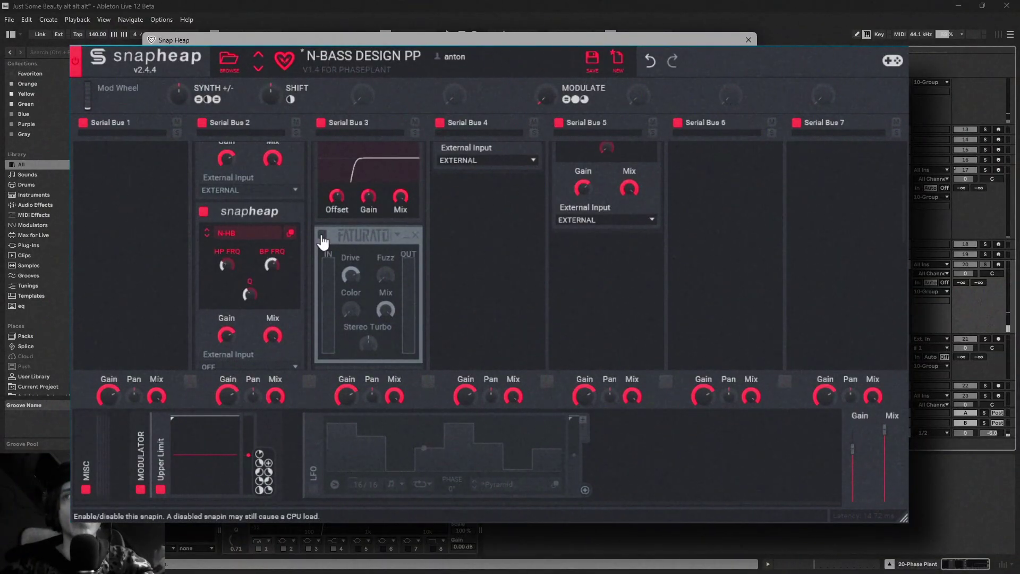
left_click(321, 237)
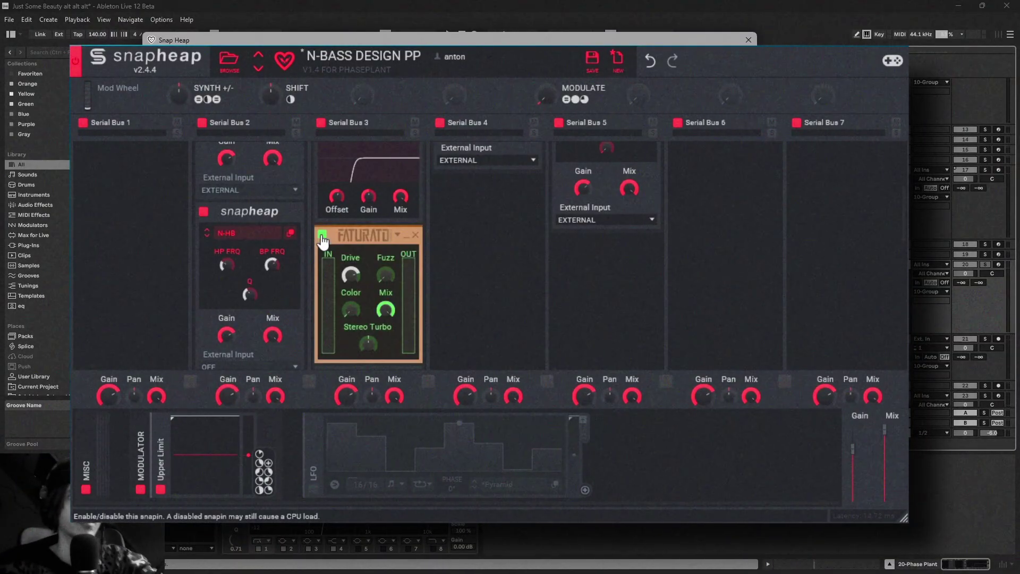
Examine the Comb Filter and effects in Serial Bus 3 and the N-QUAD FLTR and N-HB Snap Heaps in Serial Bus 2.
scroll(298, 250, "down", 3)
scroll(246, 270, "up", 5)
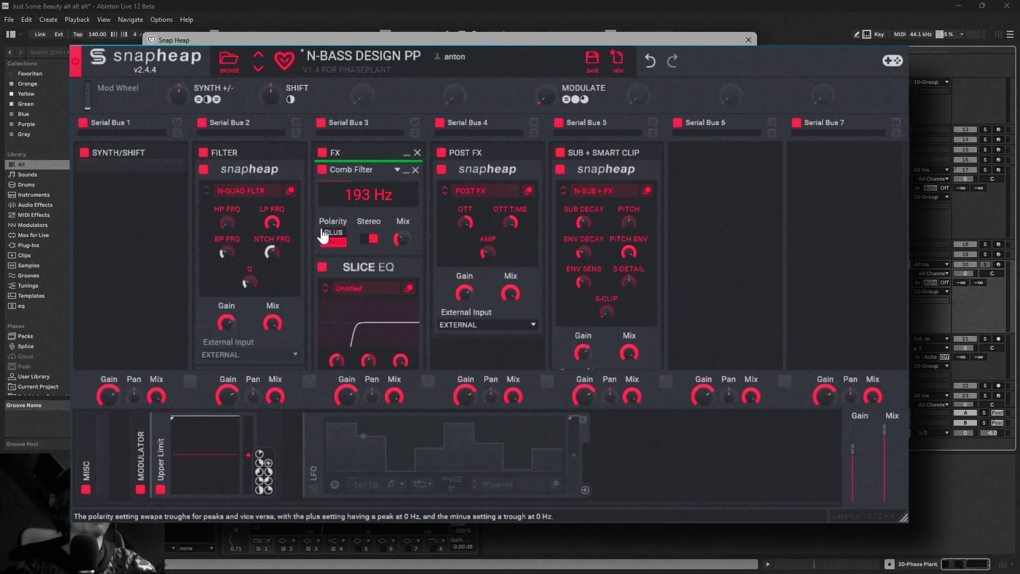
scroll(256, 212, "down", 3)
scroll(256, 210, "up", 3)
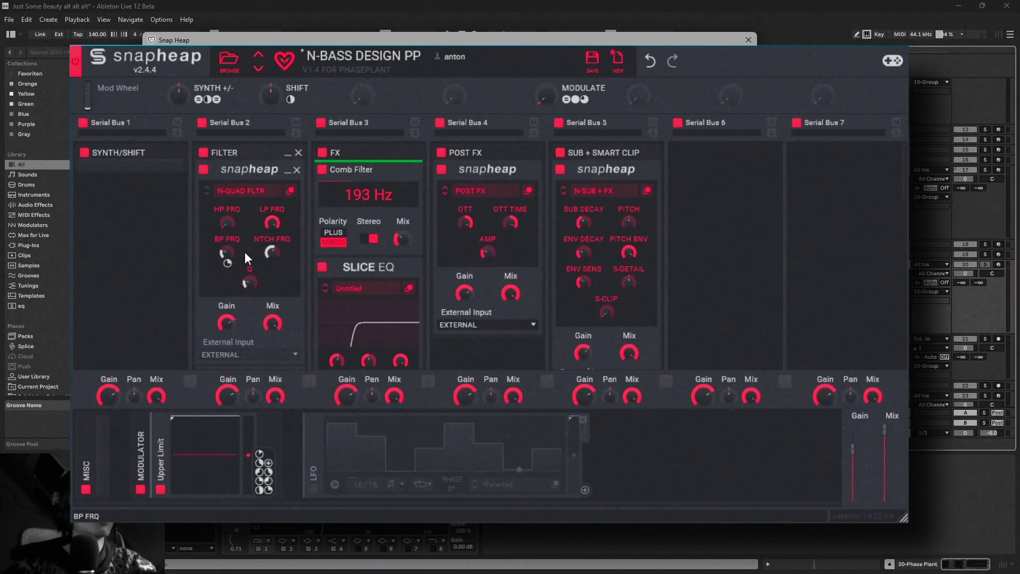
scroll(279, 247, "down", 3)
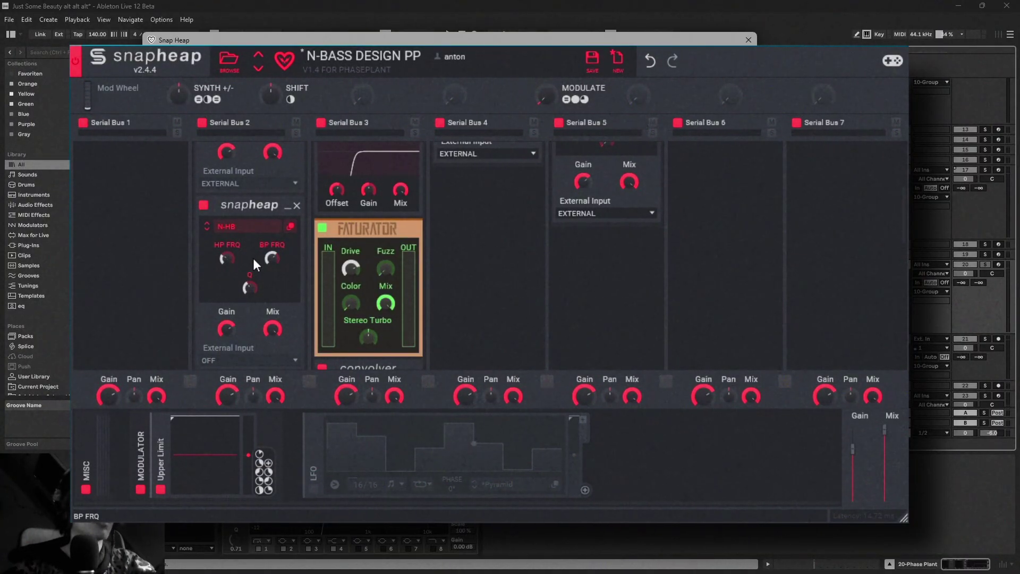
scroll(253, 257, "down", 5)
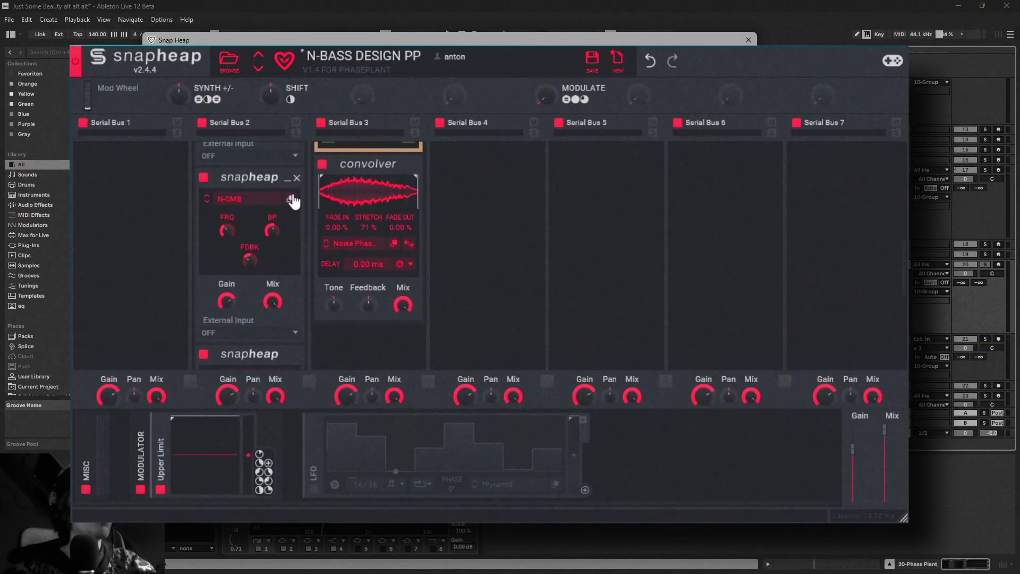
Open the N-CMB Snap Heap from Serial Bus 2 and inspect its Filter, Resonator and Disperser snapins.
left_click(291, 199)
left_click(127, 161)
left_click(119, 173)
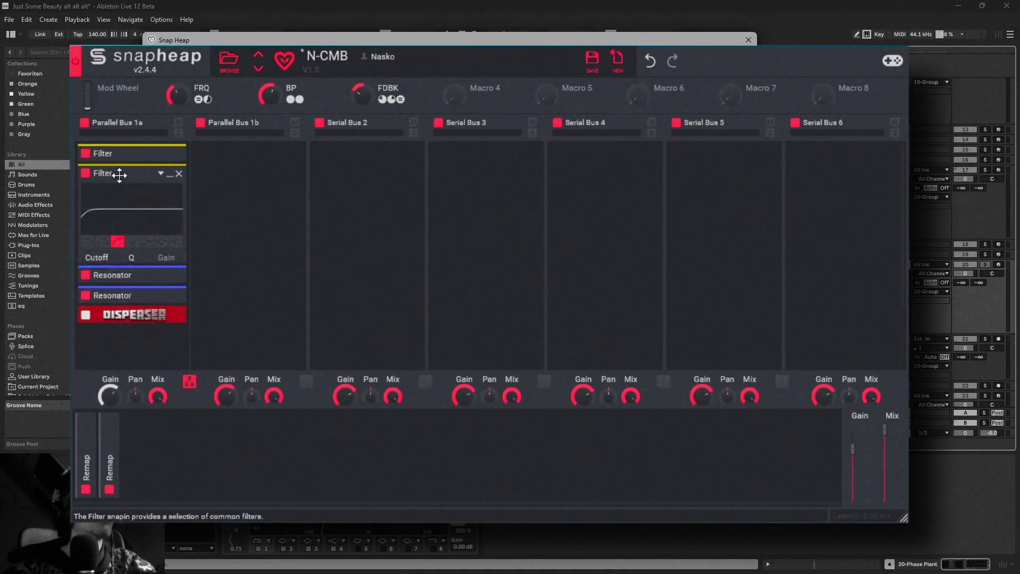
left_click(120, 174)
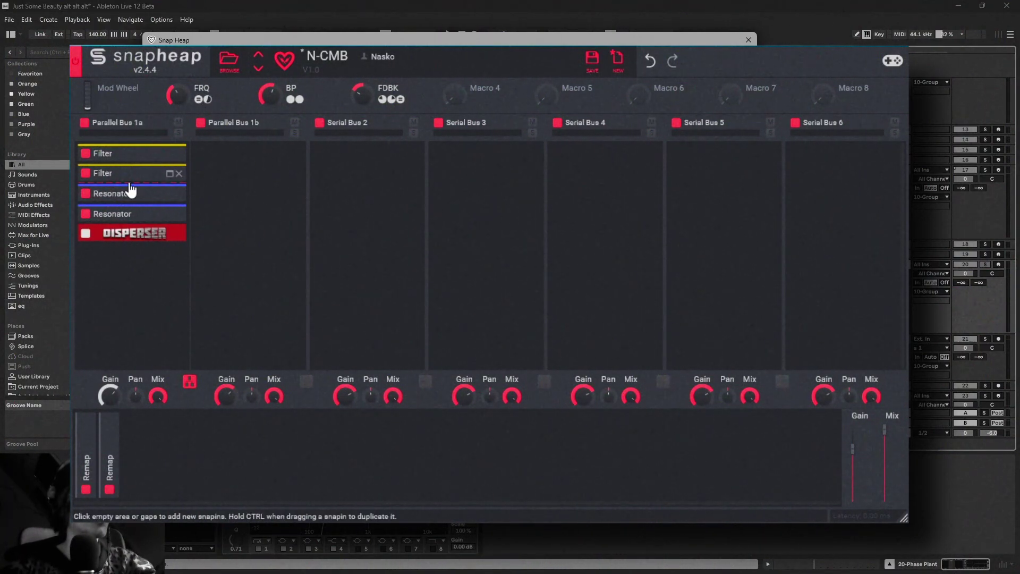
double_click(130, 190)
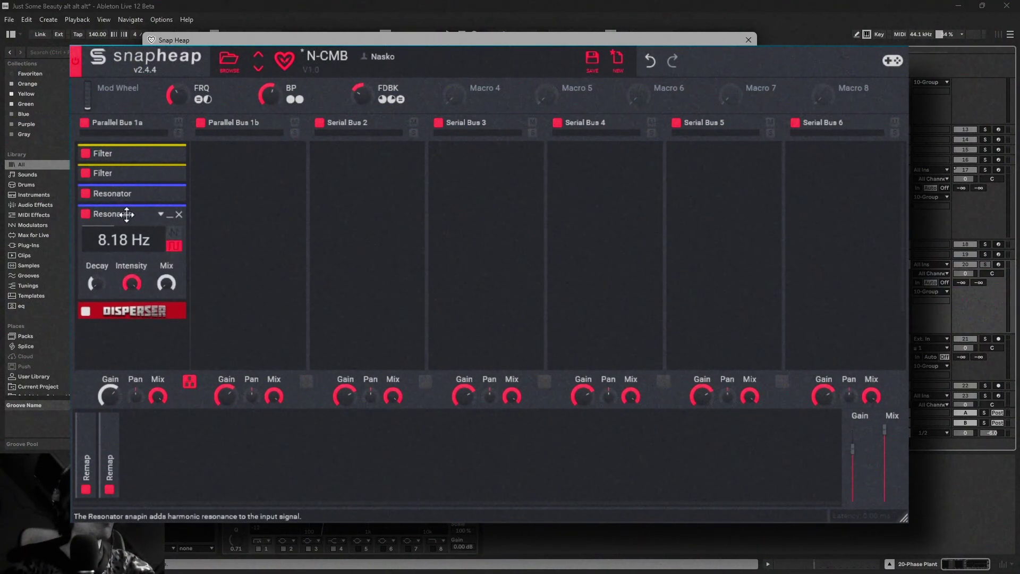
double_click(128, 214)
double_click(126, 231)
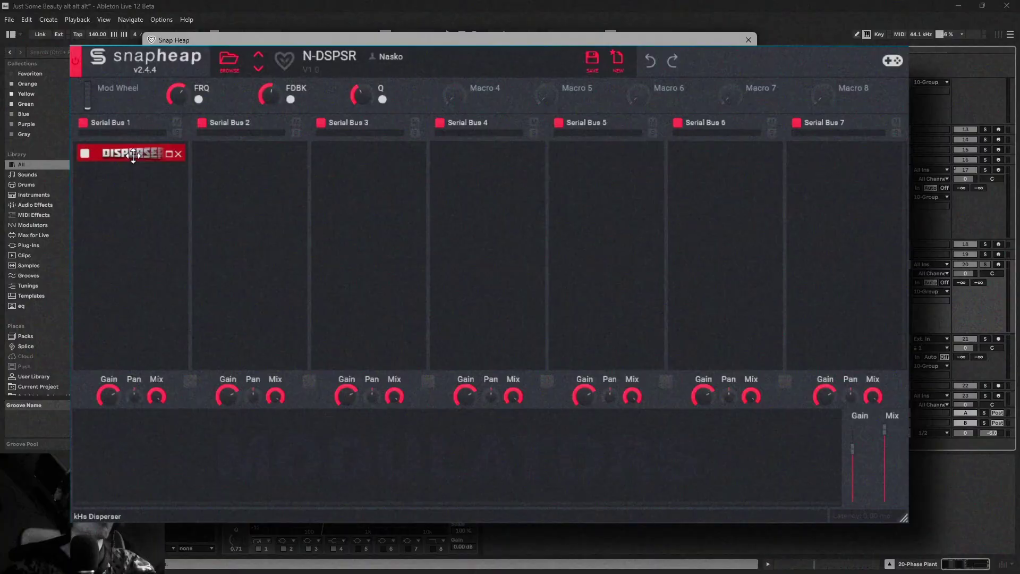
Inspect the Disperser in the N-DSPSR Snap Heap and close the Snap Heap window.
double_click(132, 154)
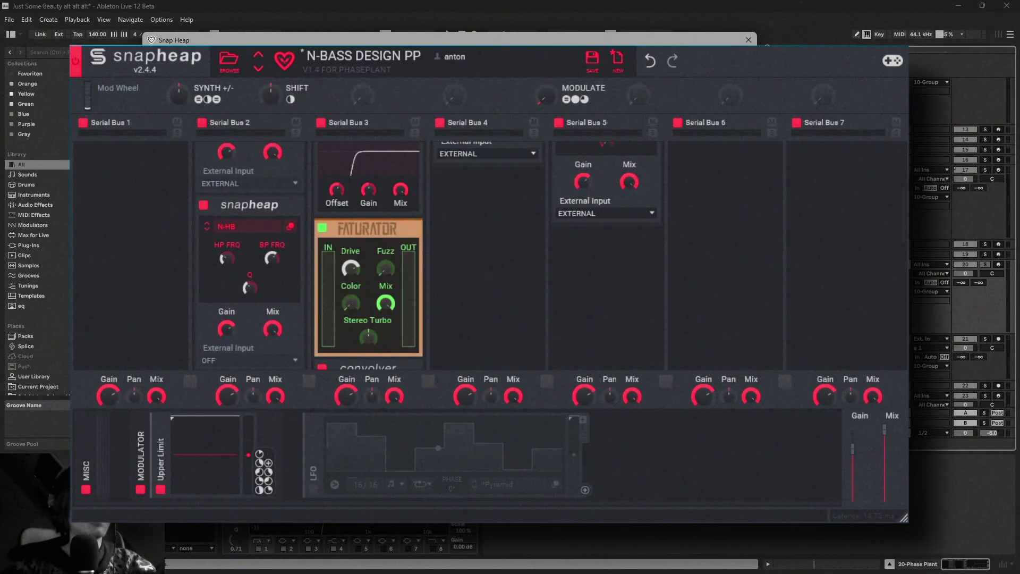
left_click(748, 40)
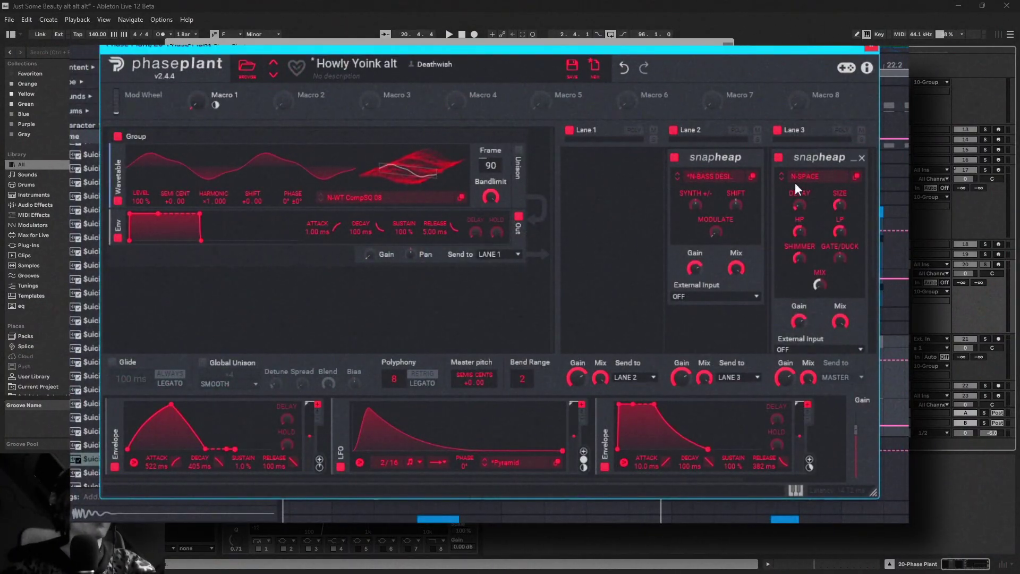
Open the N-SPACE Snap Heap from Lane 3 and inspect its nested Snap Heap, Chorus and Reverb snapins.
left_click(855, 178)
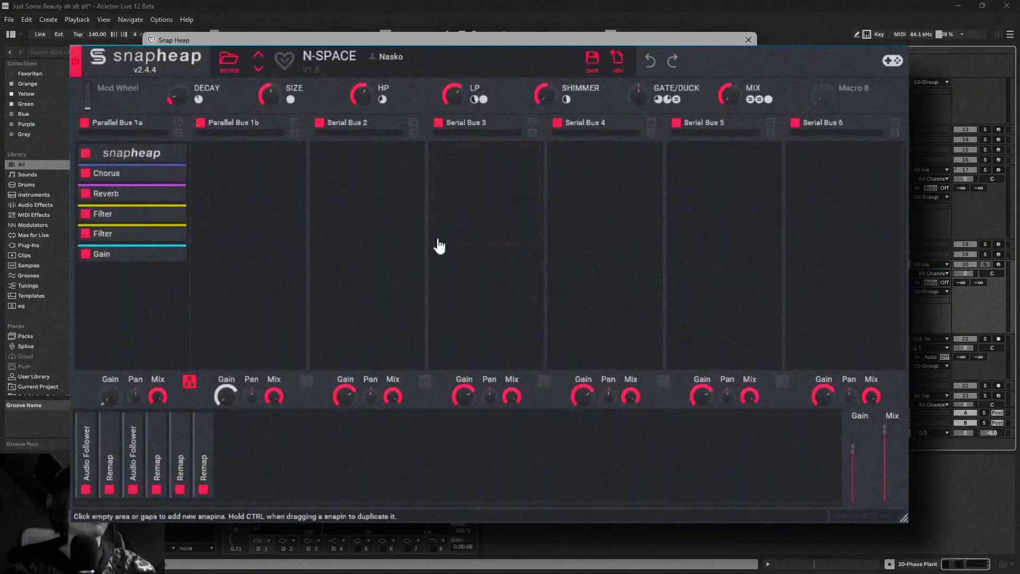
double_click(135, 155)
double_click(136, 157)
double_click(124, 169)
double_click(124, 169)
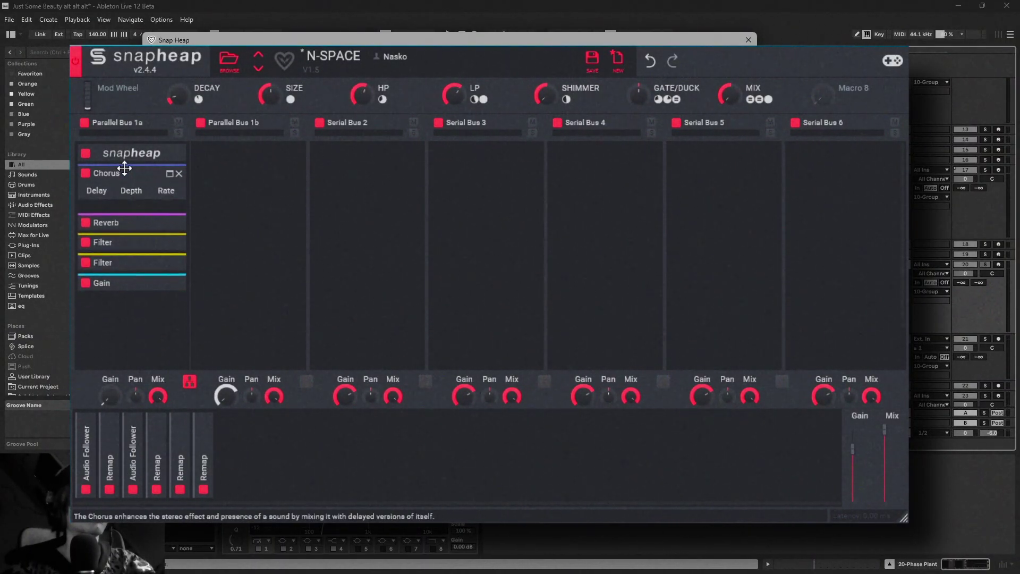
double_click(110, 191)
double_click(110, 192)
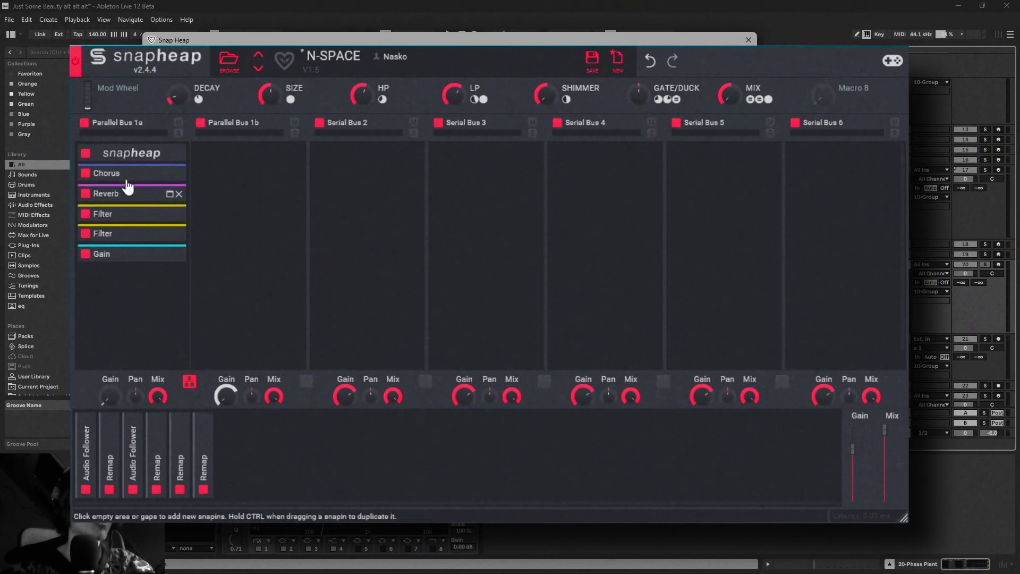
Open the nested SHIMMER Snap Heap and inspect its two Pitch Shifters and its Filter.
double_click(128, 153)
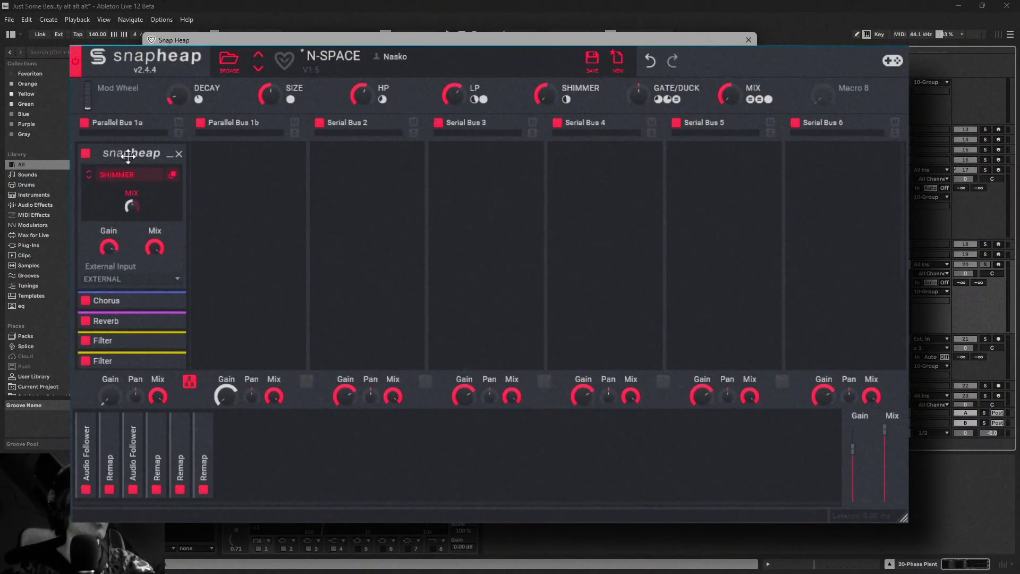
left_click(174, 176)
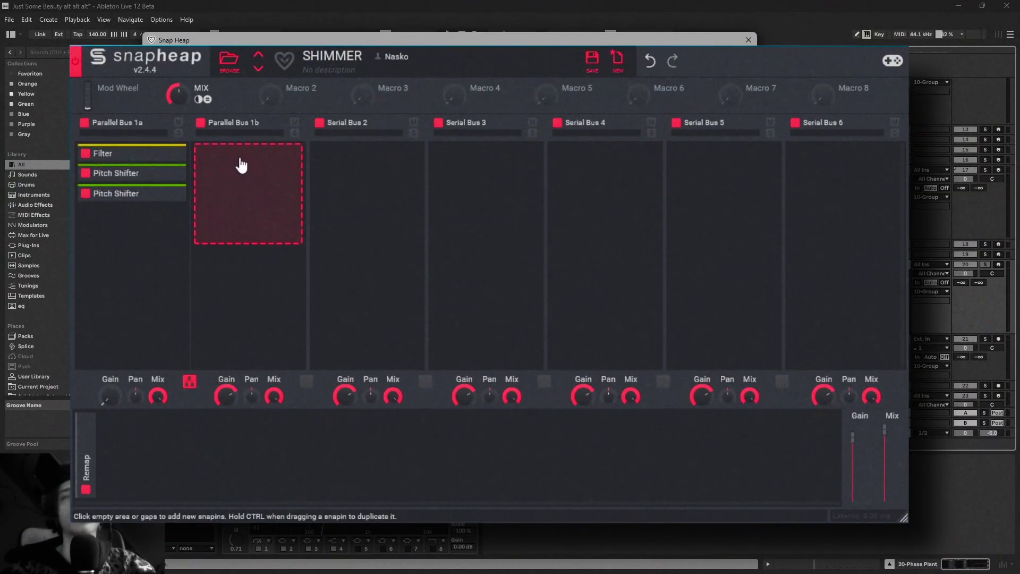
double_click(120, 173)
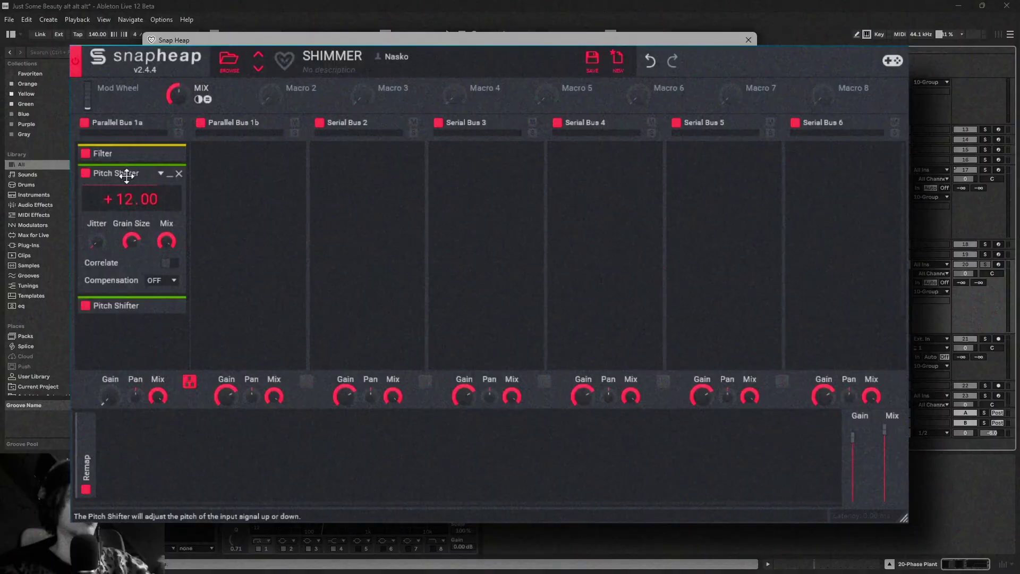
double_click(121, 174)
double_click(132, 195)
double_click(131, 195)
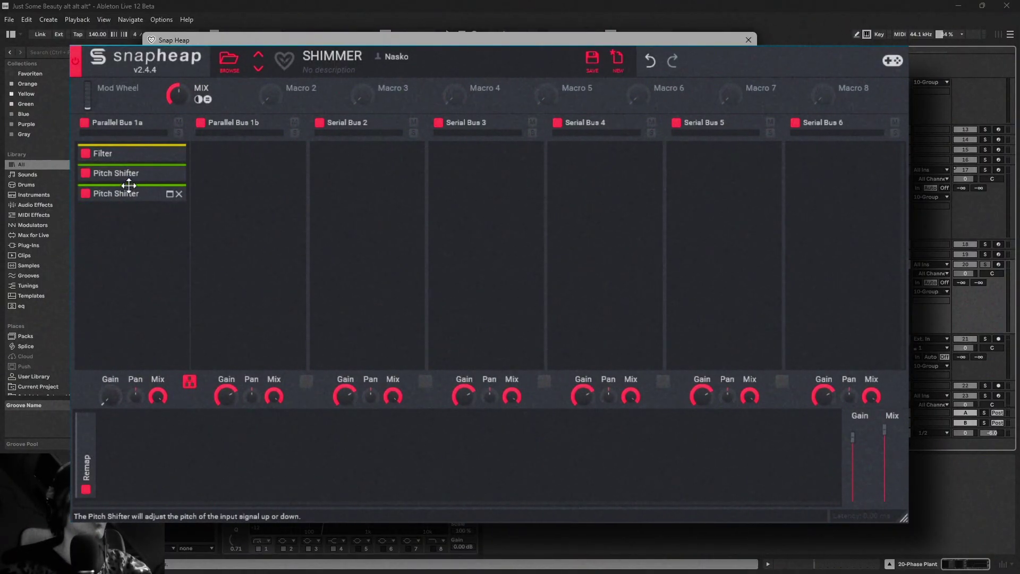
left_click(129, 182)
double_click(133, 154)
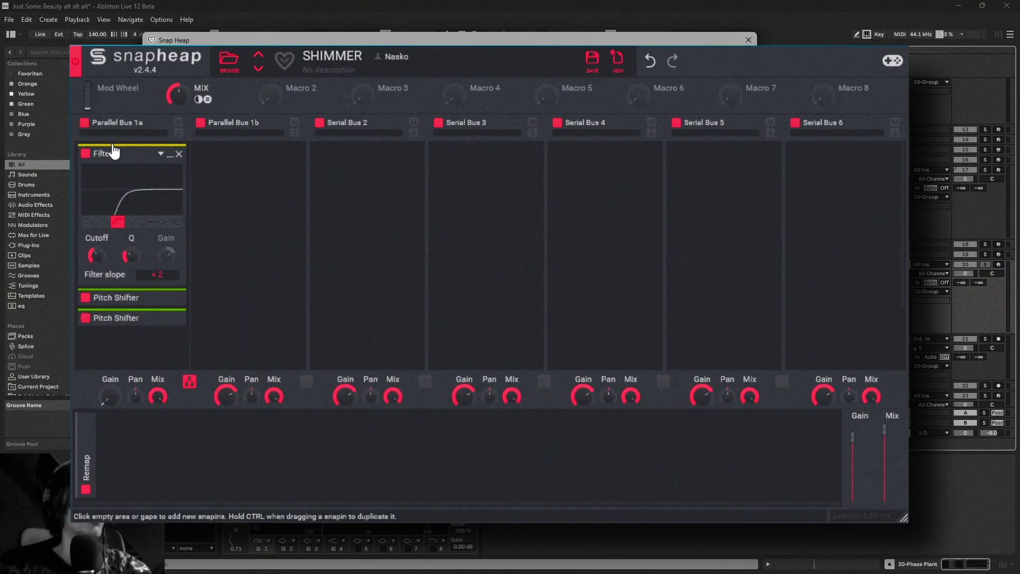
double_click(114, 153)
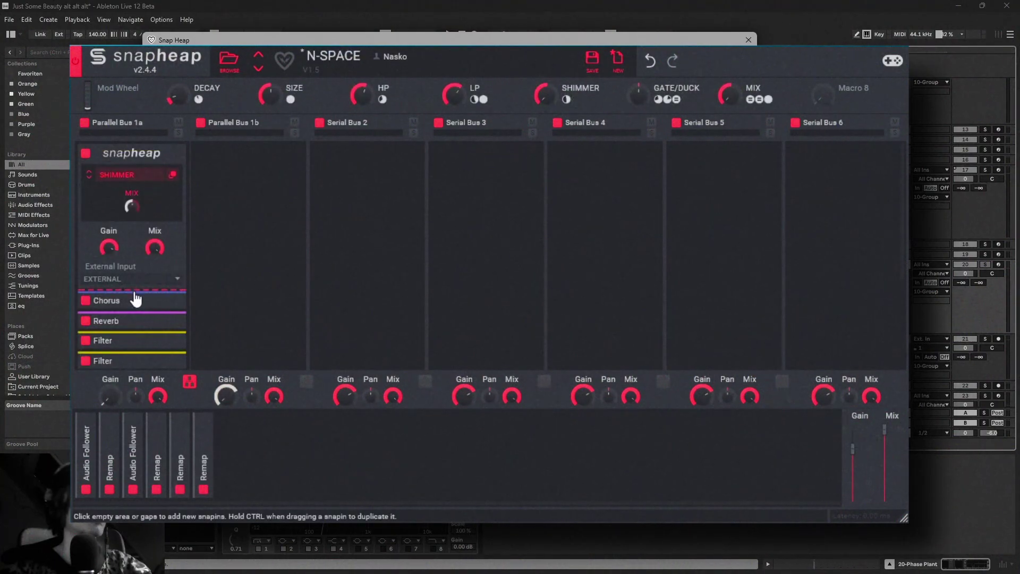
Inspect the Reverb and the two Filter snapins in N-SPACE's Parallel Bus 1a.
double_click(122, 317)
double_click(124, 253)
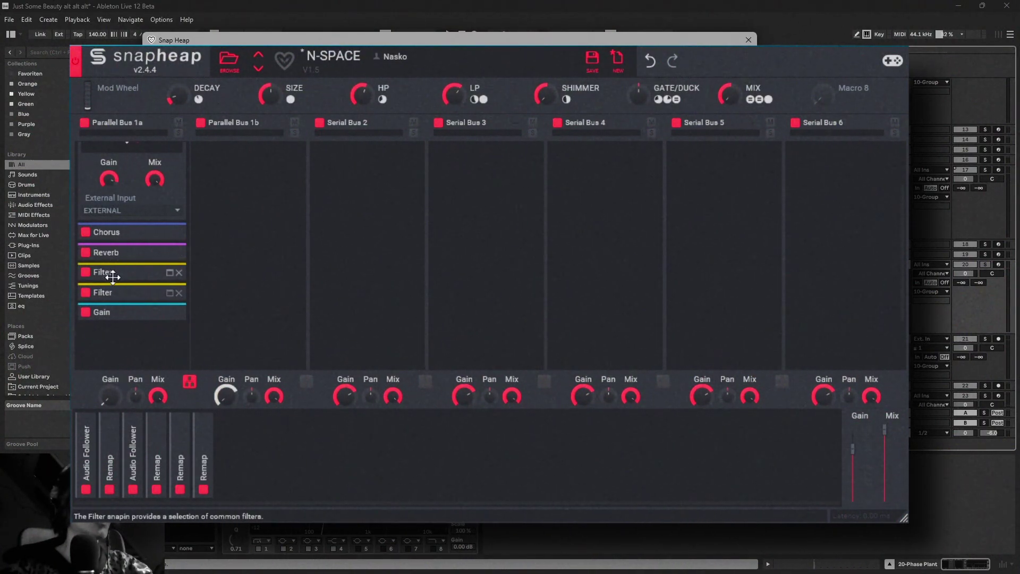
double_click(107, 271)
double_click(106, 272)
double_click(108, 292)
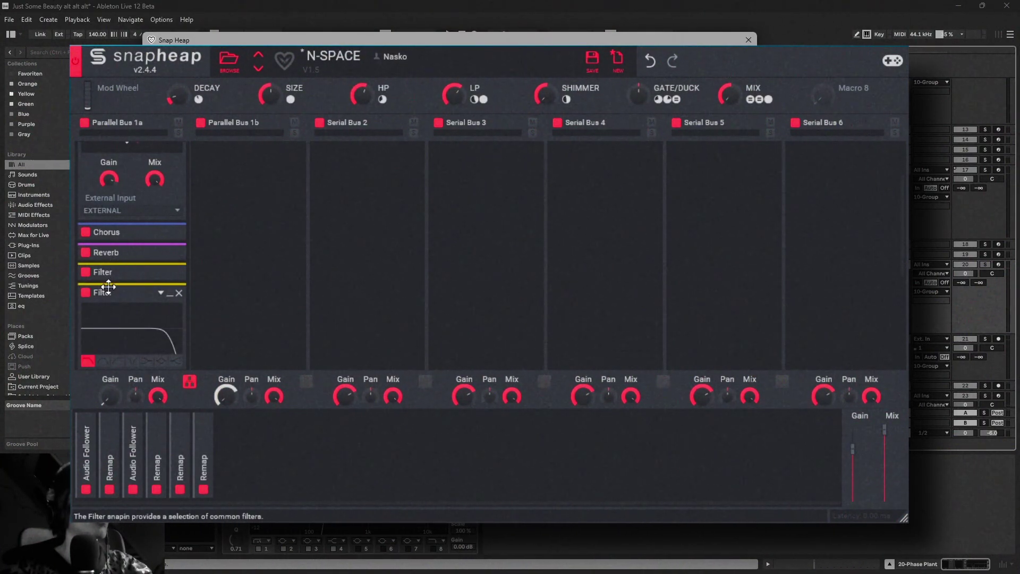
Collapse the second Filter in N-SPACE's Parallel Bus 1a and inspect the Gain snapin.
double_click(108, 291)
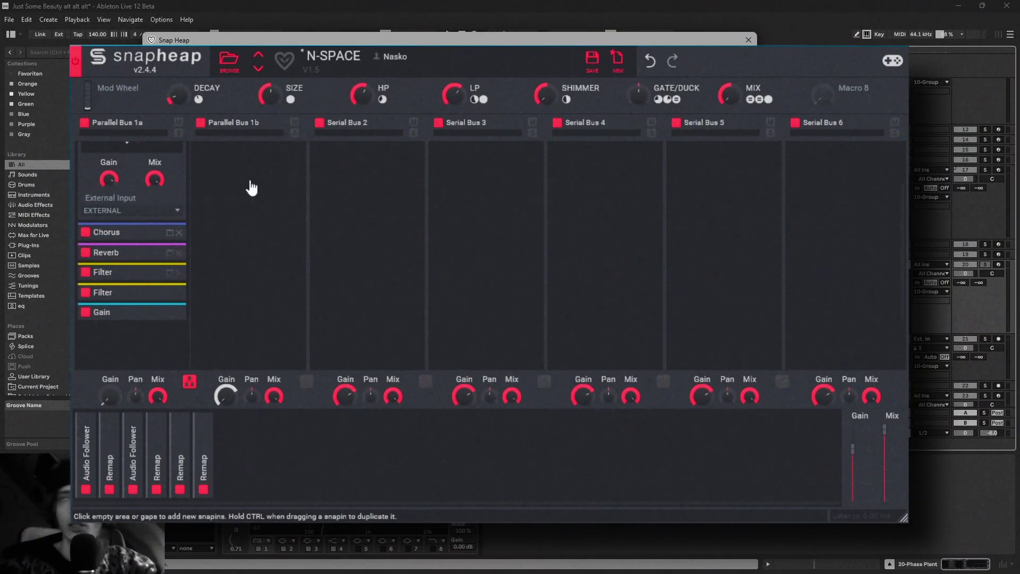
double_click(134, 317)
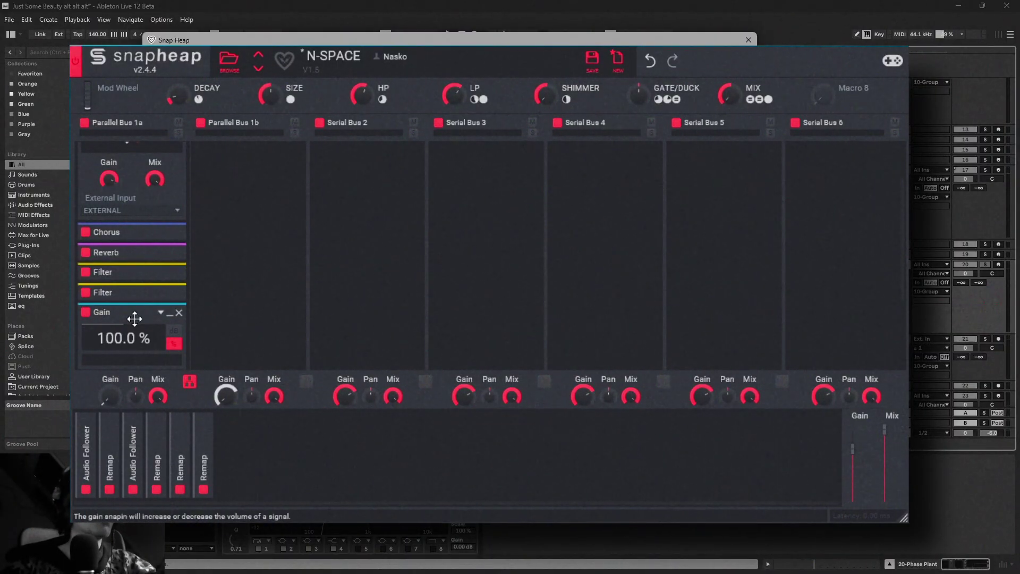
double_click(134, 317)
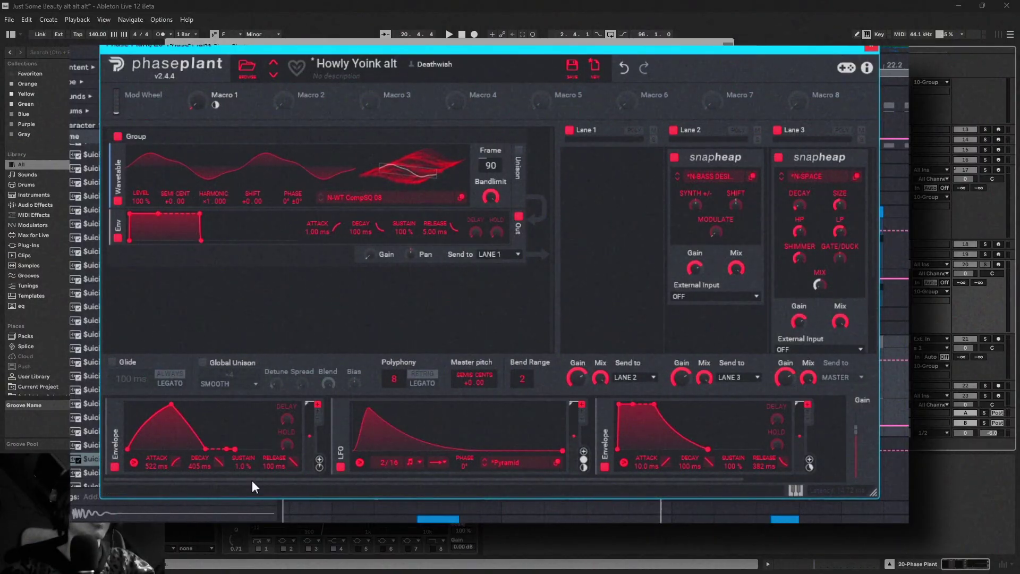
Inspect the envelope and LFO modulators of the Howly Yoink alt patch and close the Phase Plant window.
scroll(703, 475, "right", 3)
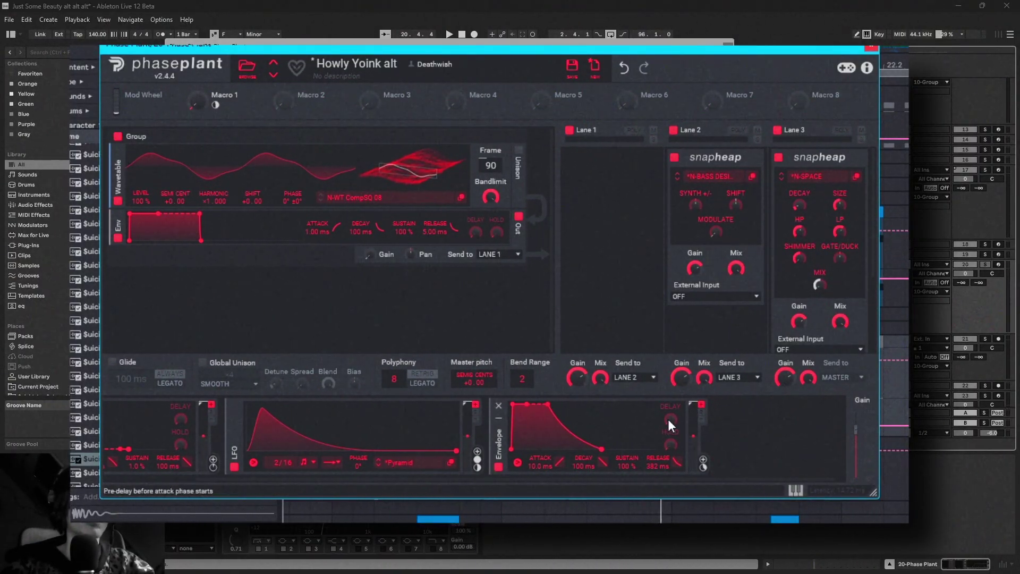
left_click(871, 47)
Select the 21 WHA yoink track, inspect its Chroma plugin's key settings and close the plugin window.
left_click(901, 276)
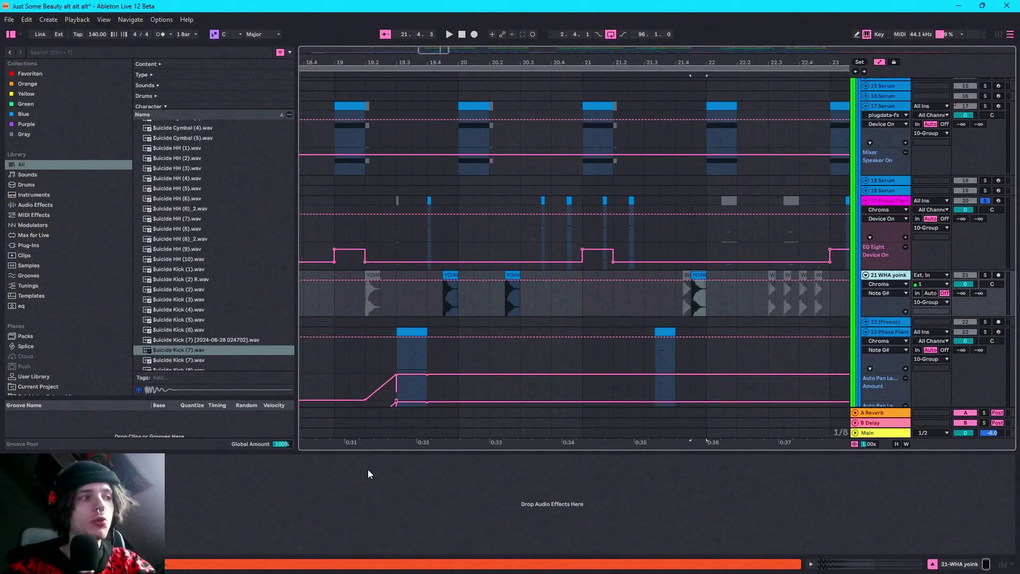
key("ctrl+alt+p")
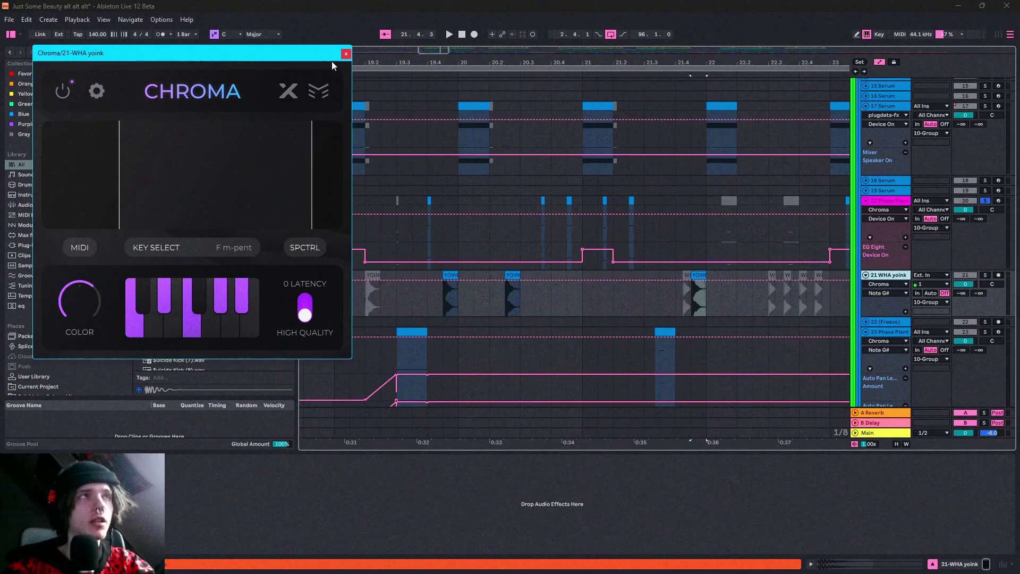
left_click(345, 54)
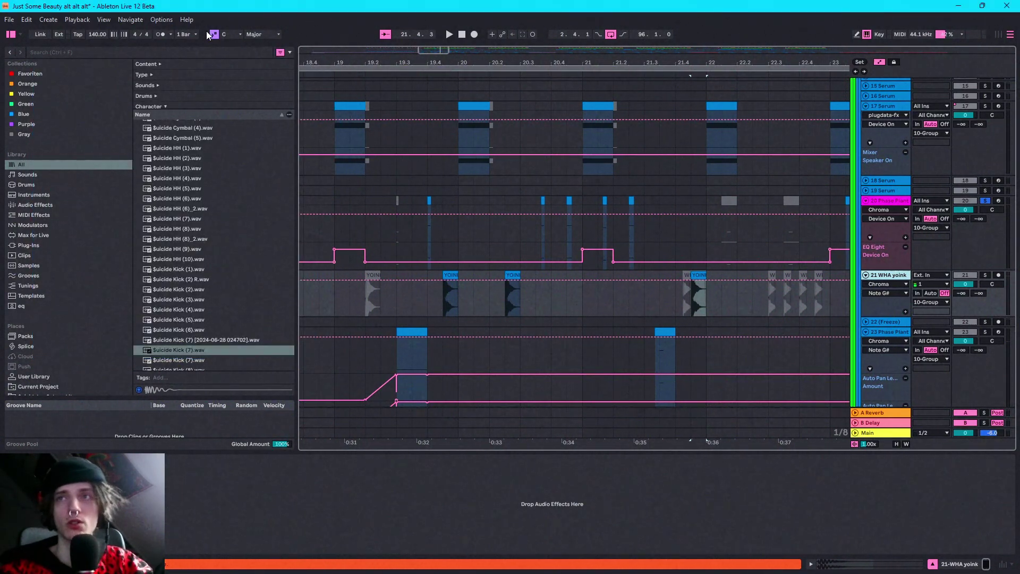
key("ctrl+alt+p")
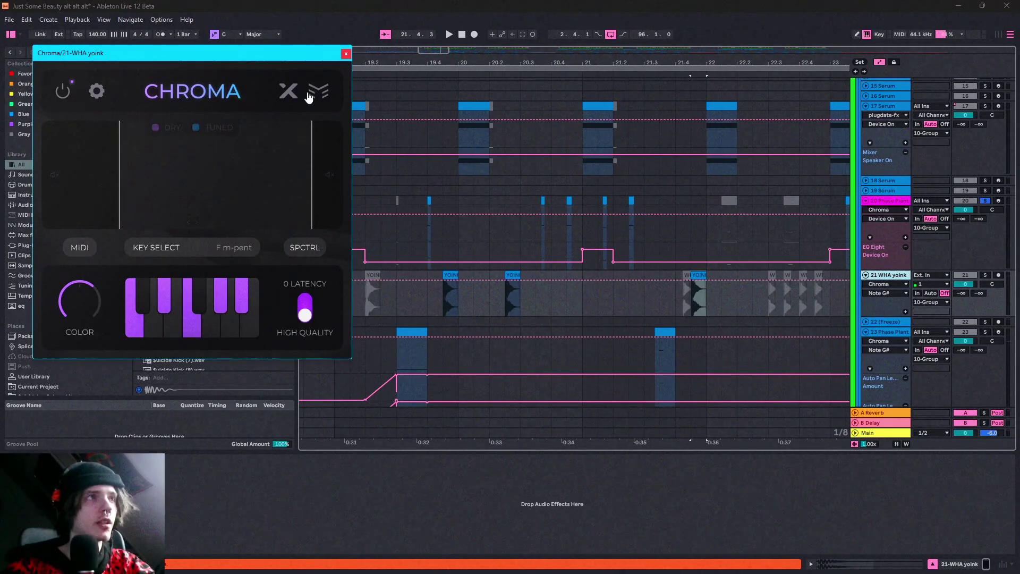
left_click(346, 55)
Solo the 23 Phase Plant track and audition its clip starting at bar 19.3.
scroll(585, 276, "down", 4)
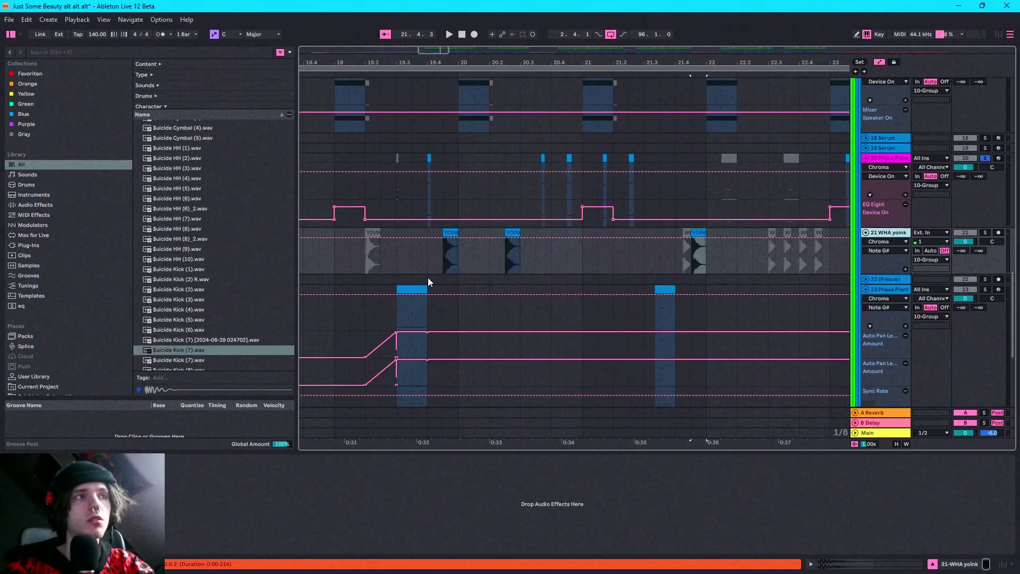
left_click(410, 286)
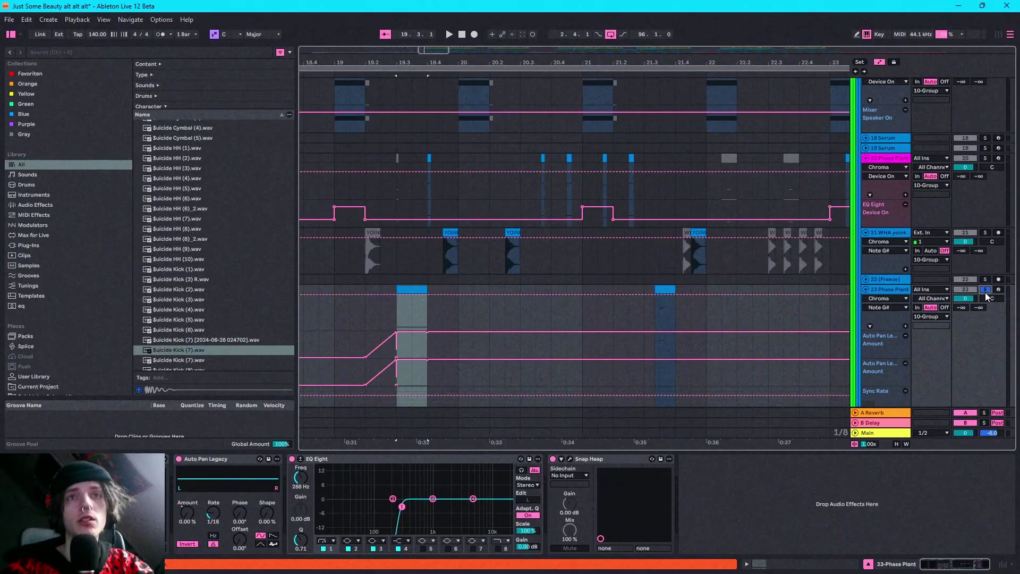
key("space")
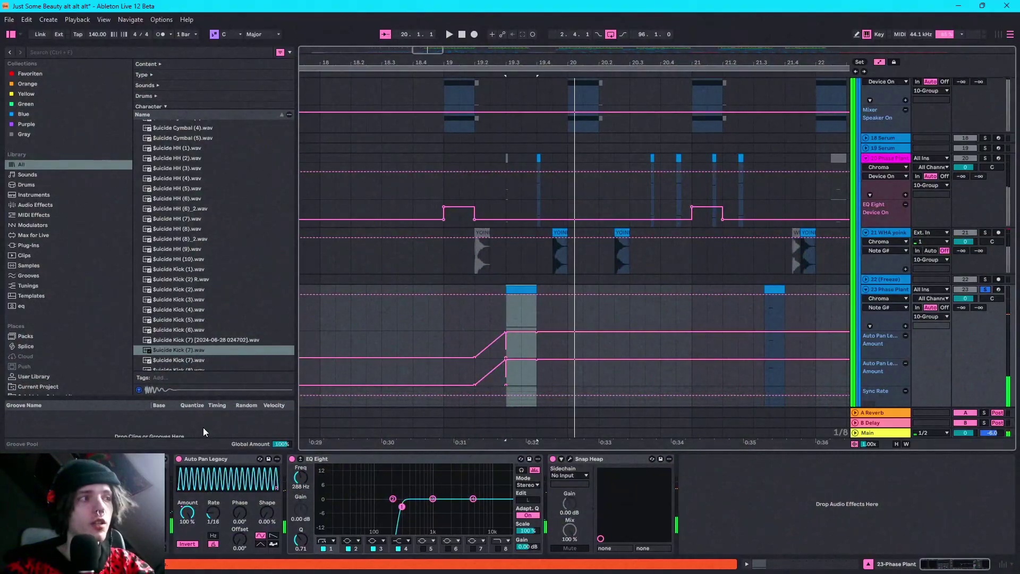
Open track 23's Phase Plant, examine the Save Yourself Bass patch's generators and Lane 1 effects, and close the window.
key("ctrl+alt+p")
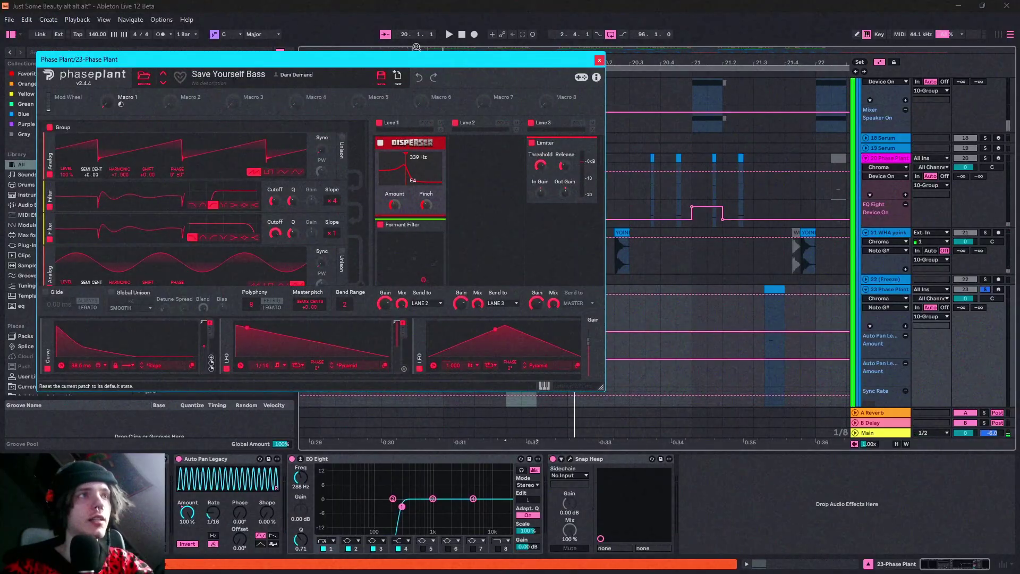
scroll(485, 237, "down", 2)
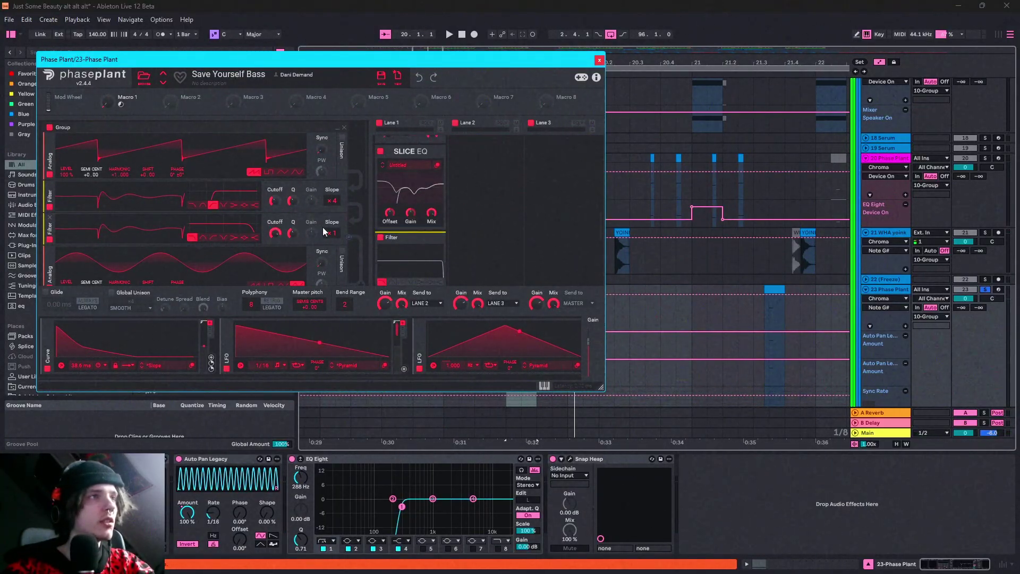
scroll(268, 227, "down", 5)
scroll(268, 228, "up", 5)
scroll(531, 242, "up", 3)
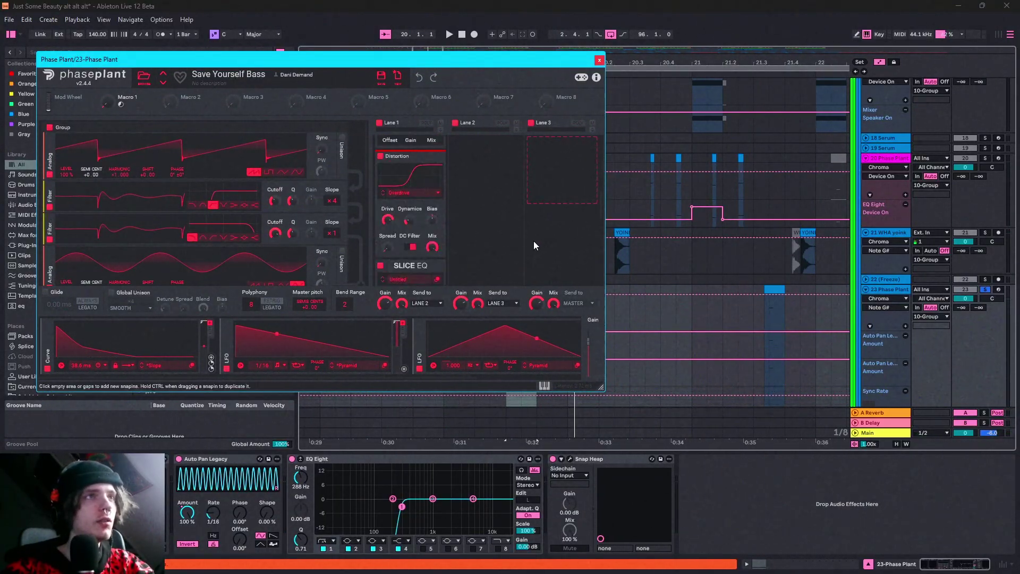
left_click(598, 59)
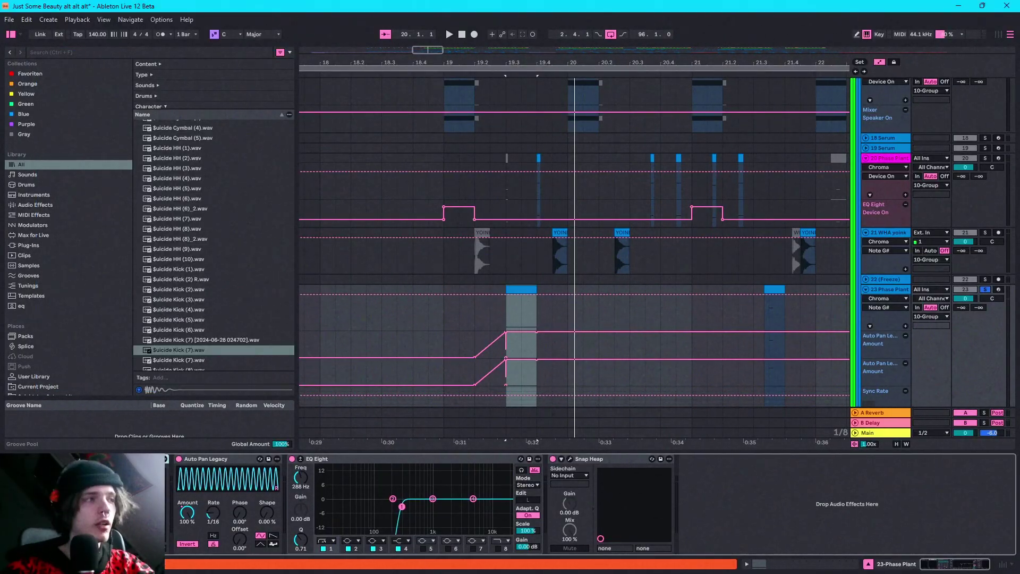
Inspect track 23's Auto Pan Legacy and EQ Eight devices and its N-SUB Snap Heap, and close the Snap Heap window.
left_click(214, 471)
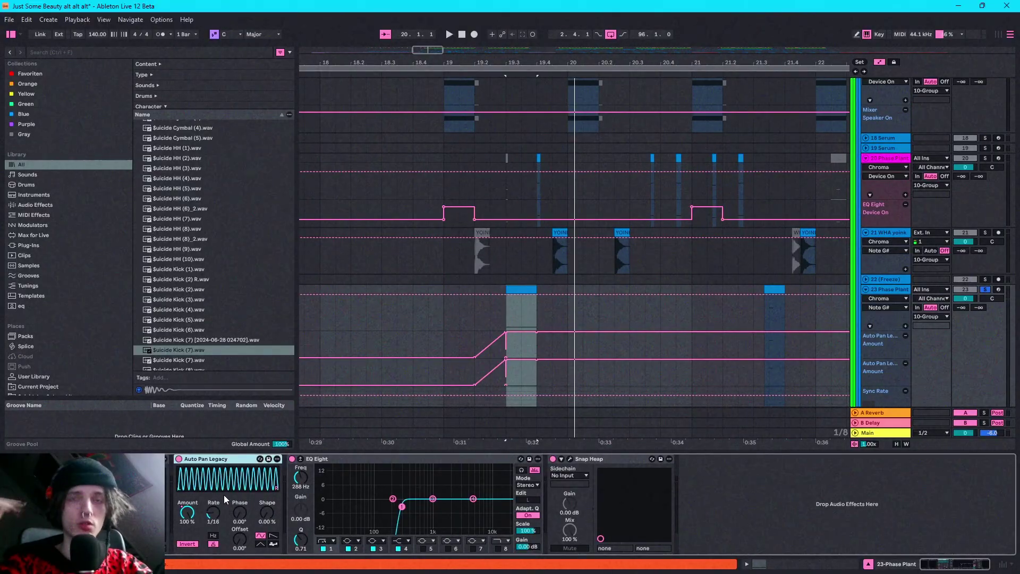
left_click(383, 458)
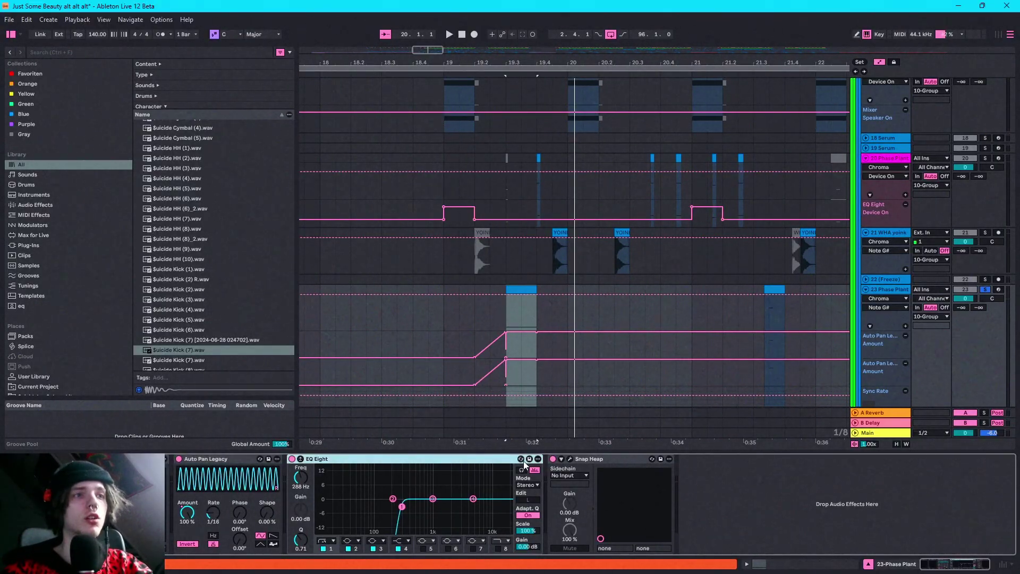
left_click(570, 459)
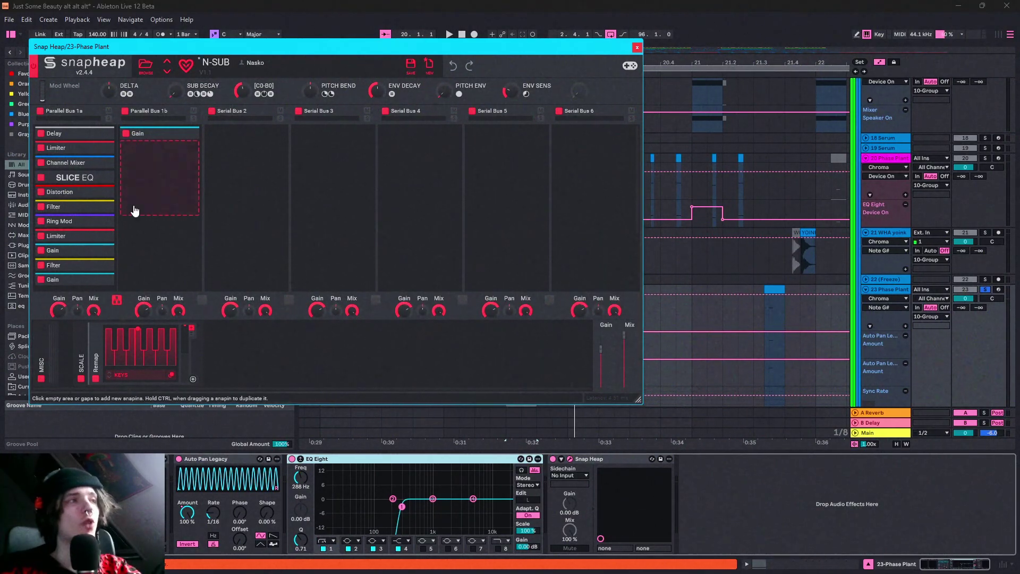
left_click(636, 48)
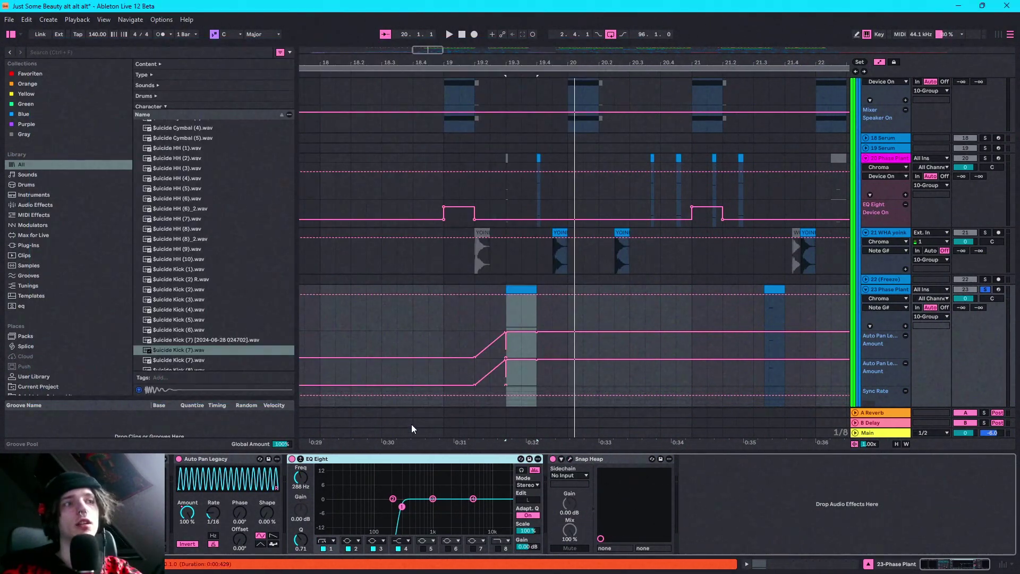
Audition the 23 Phase Plant clips at bars 19.3 and 21.3 with their Auto Pan automation.
left_click(467, 307)
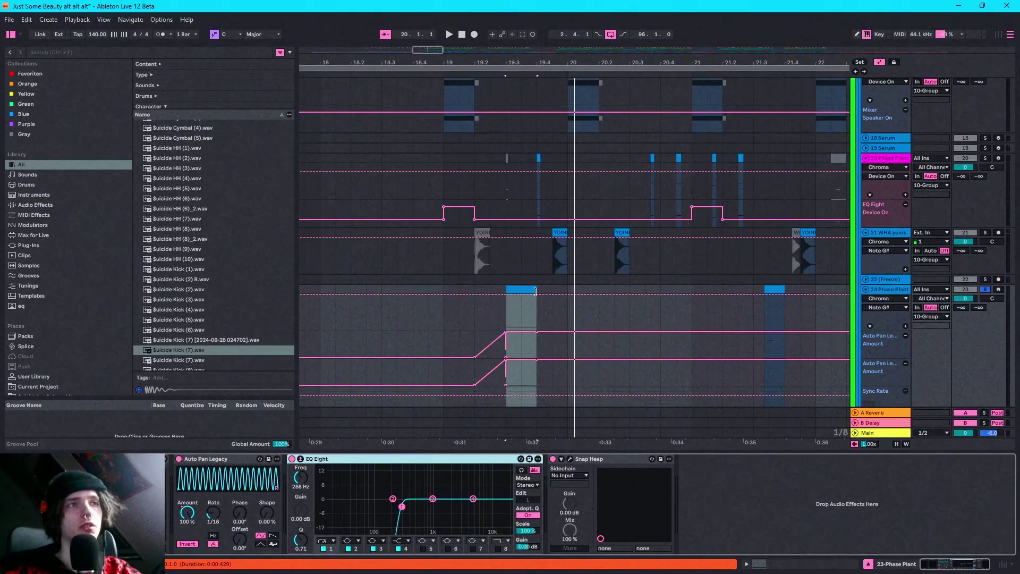
key("space")
key("space")
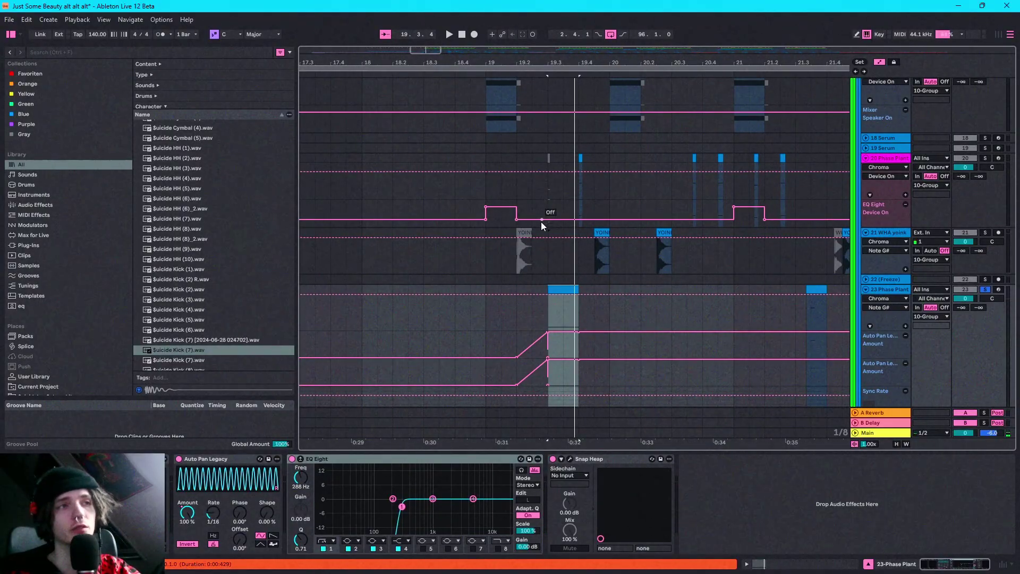
left_click_drag(433, 53, 438, 50)
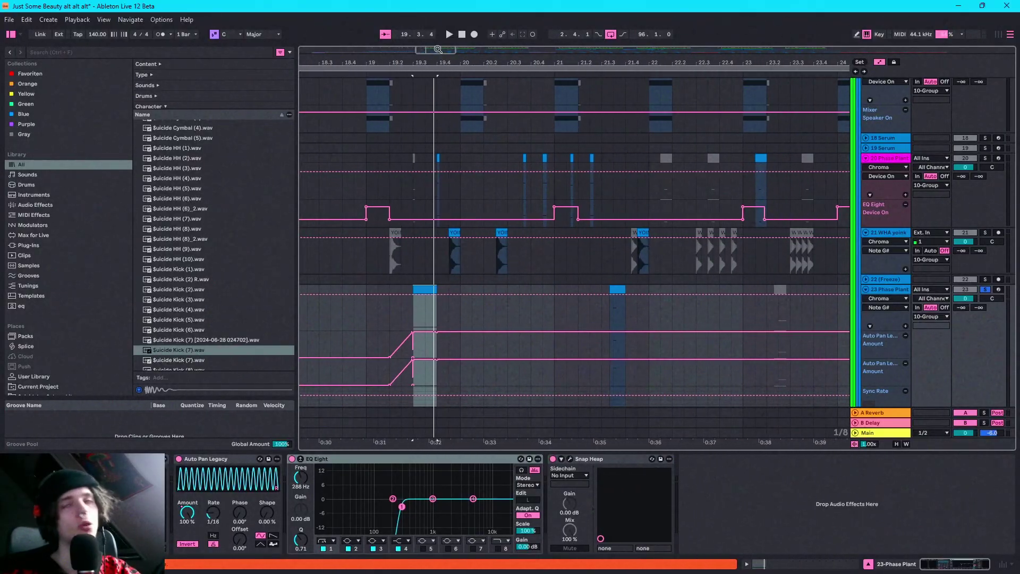
left_click(617, 290)
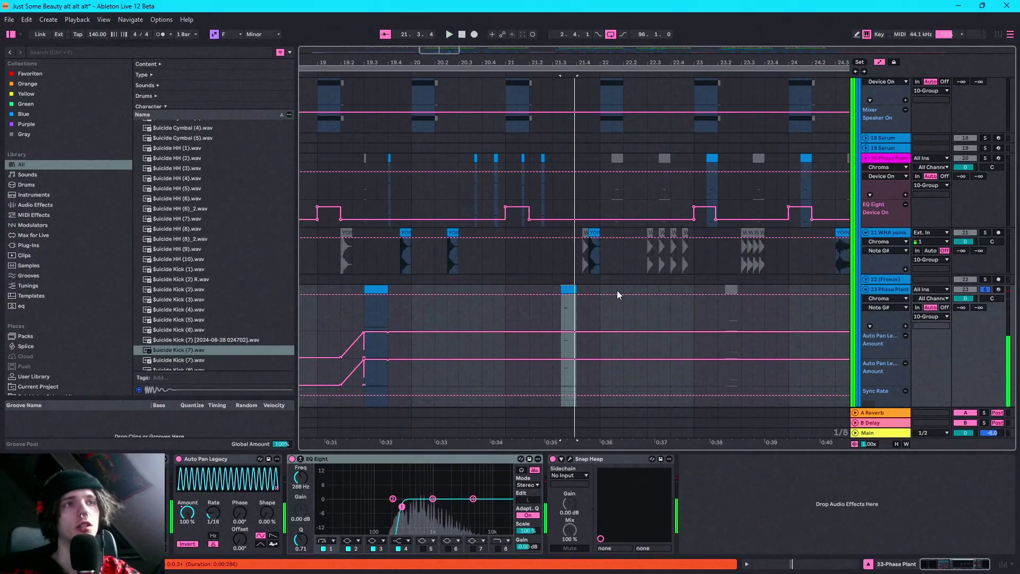
scroll(617, 290, "right", 2)
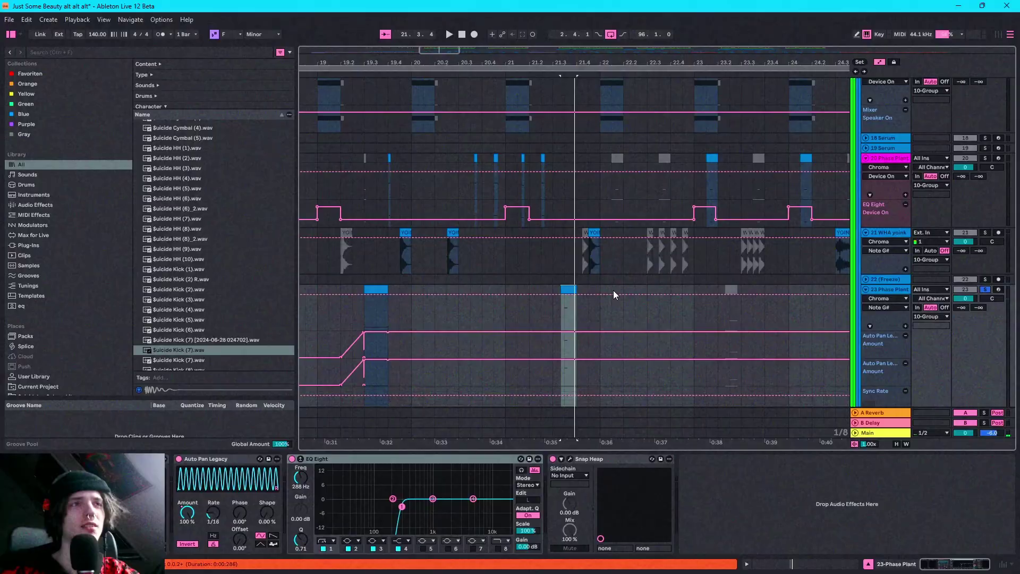
Look through the tracks above and below 23 Phase Plant, checking their clips and device automation.
scroll(514, 226, "up", 8)
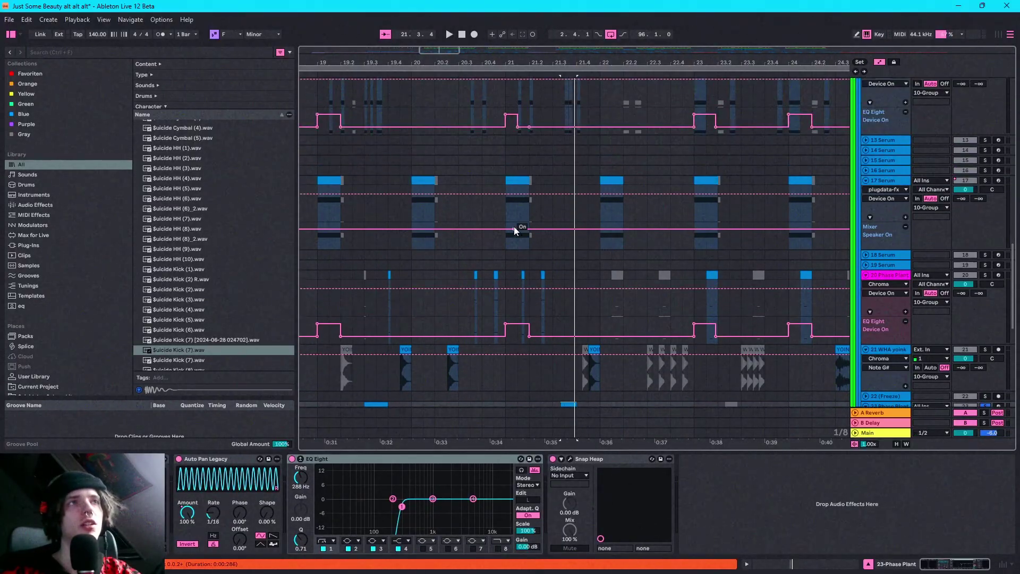
left_click(514, 226)
scroll(517, 222, "down", 10)
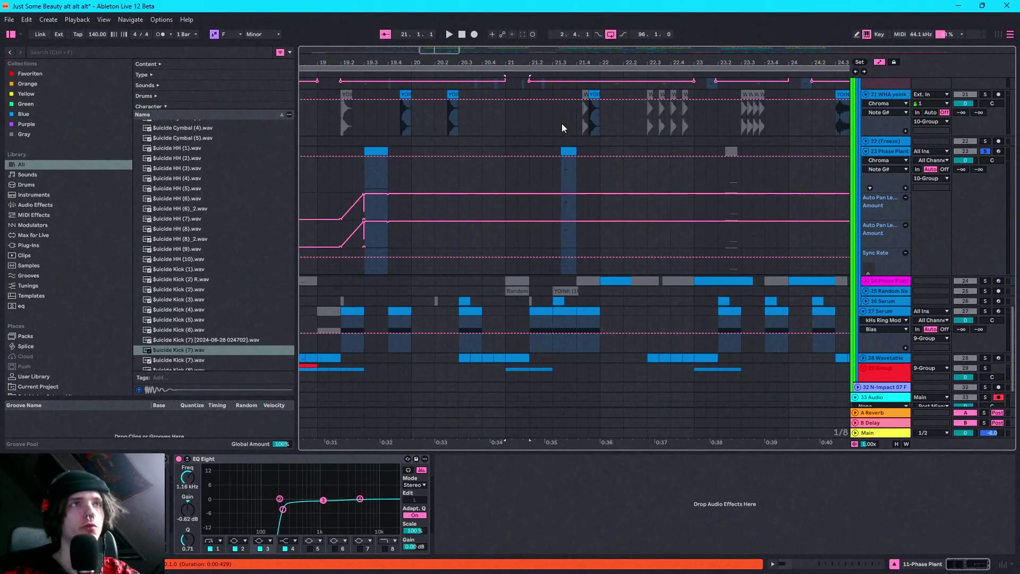
left_click(584, 151)
scroll(683, 276, "down", 5)
scroll(684, 276, "up", 6)
scroll(683, 275, "up", 8)
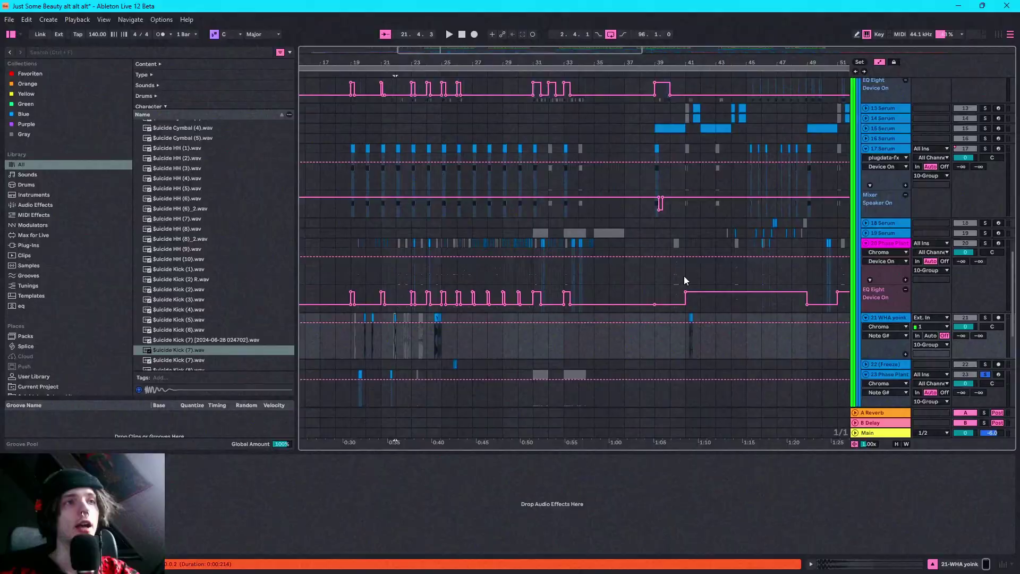
Unfold the 25 Random and 26 Serum tracks in the arrangement.
scroll(683, 276, "down", 5)
scroll(638, 243, "down", 2)
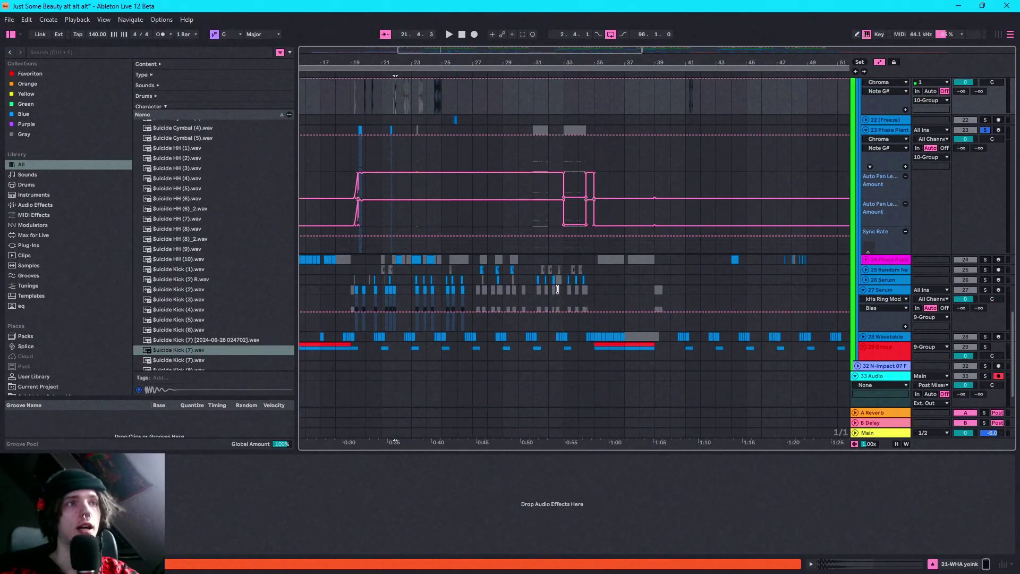
left_click(866, 270)
scroll(864, 275, "down", 2)
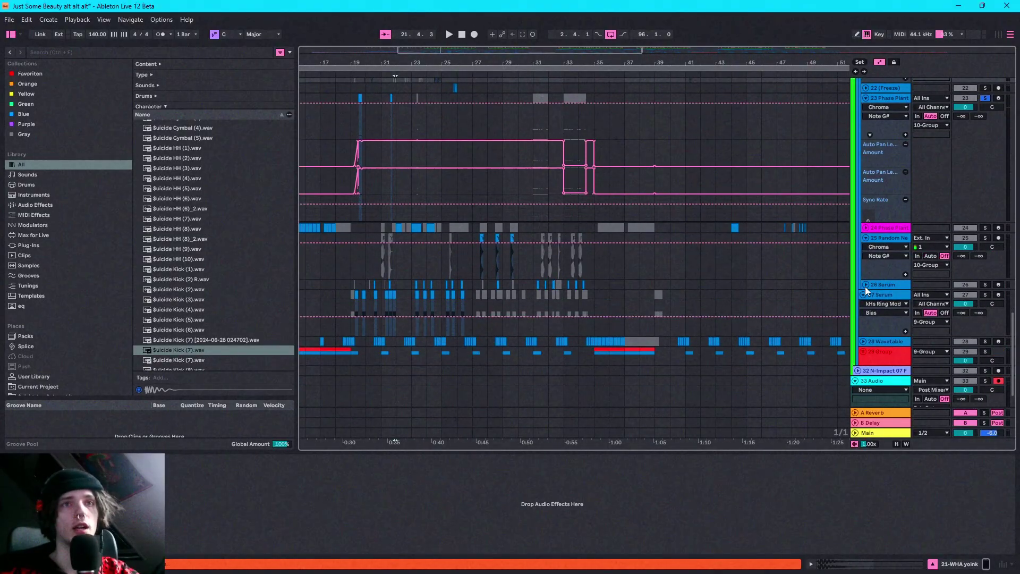
left_click(865, 285)
Unfold the 13, 14 and 15 Serum tracks and select the 15 Serum clip at bar 39.
scroll(750, 300, "up", 10)
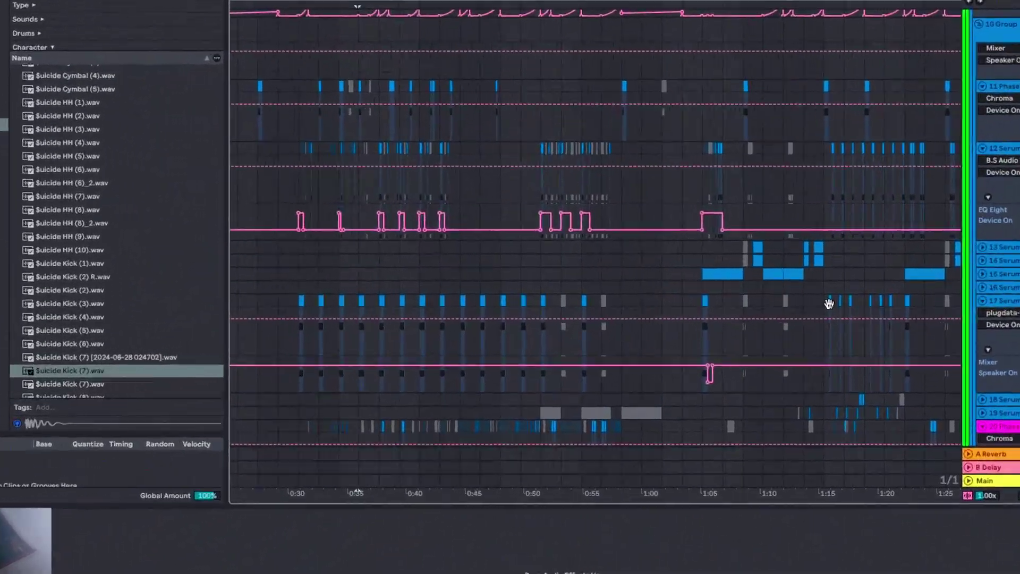
left_click(982, 260)
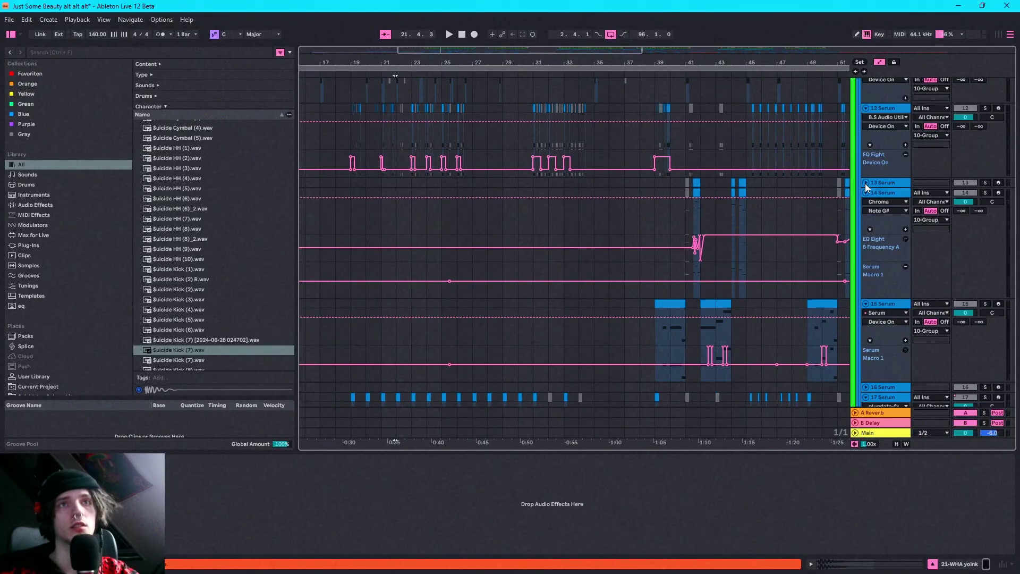
left_click(866, 183)
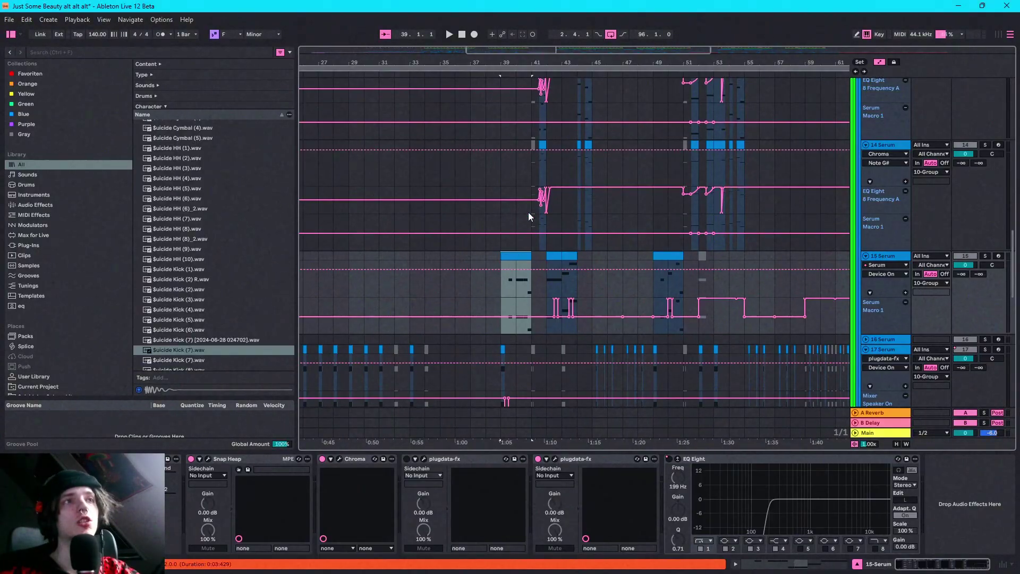
Open the 15 Serum track's synth patch and examine its oscillators and effects page.
scroll(564, 98, "up", 3)
left_click(890, 100)
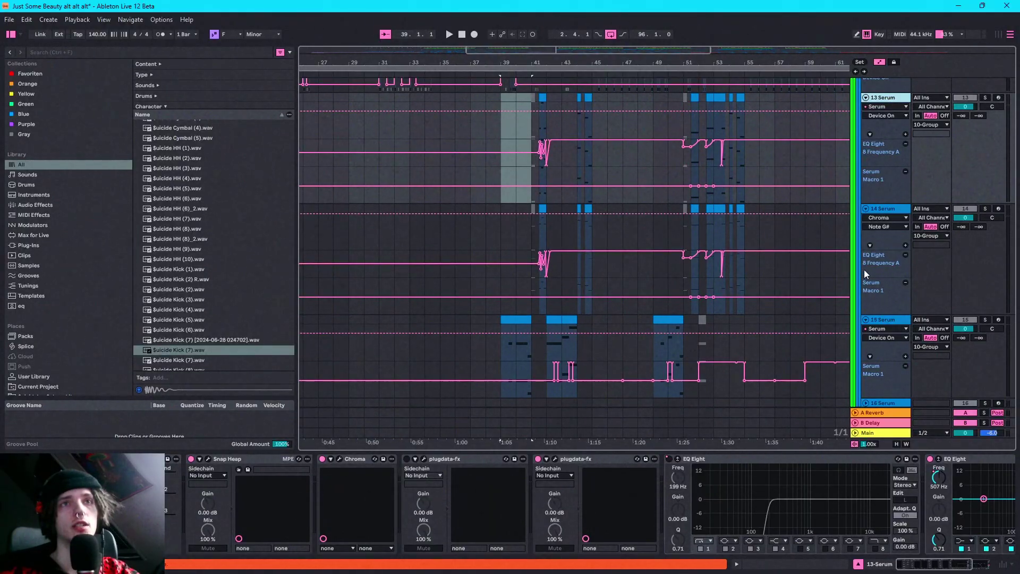
left_click(875, 321)
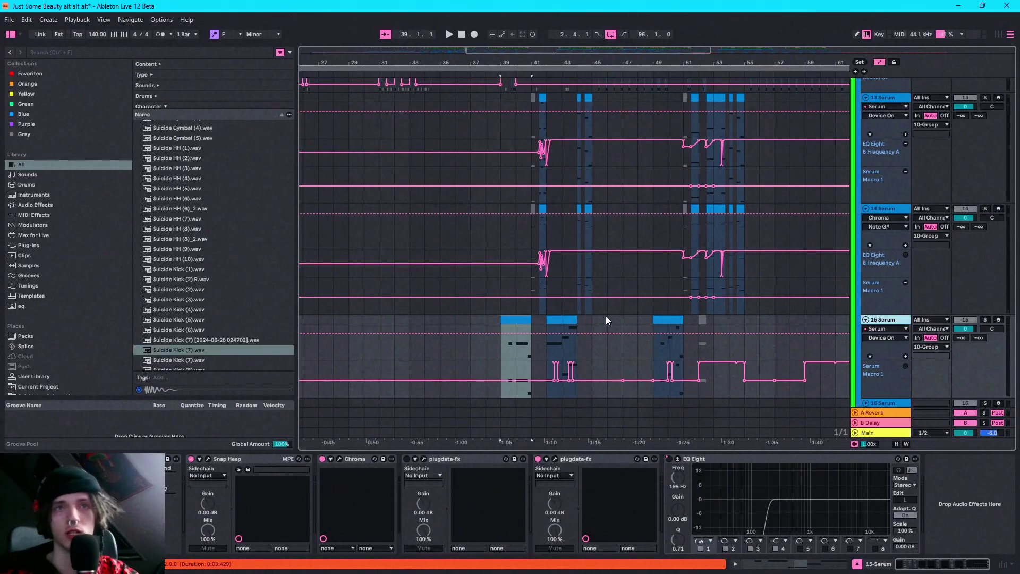
left_click(515, 340)
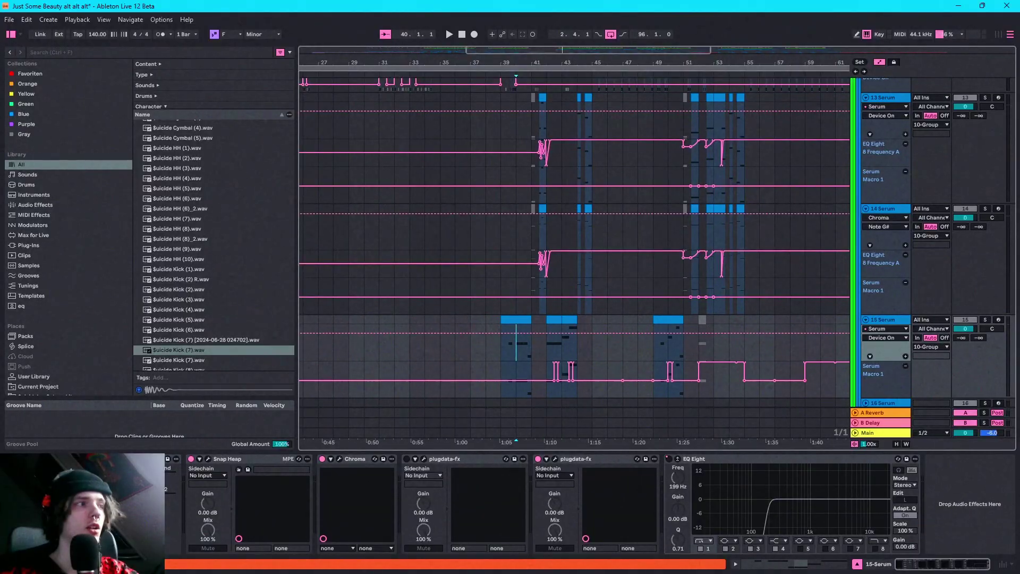
left_click(74, 458)
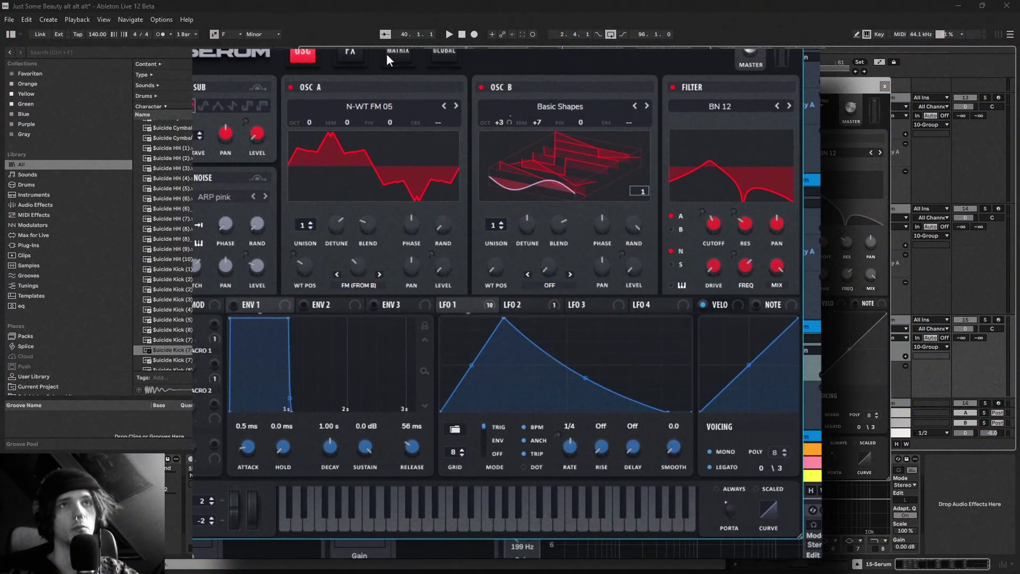
left_click(349, 52)
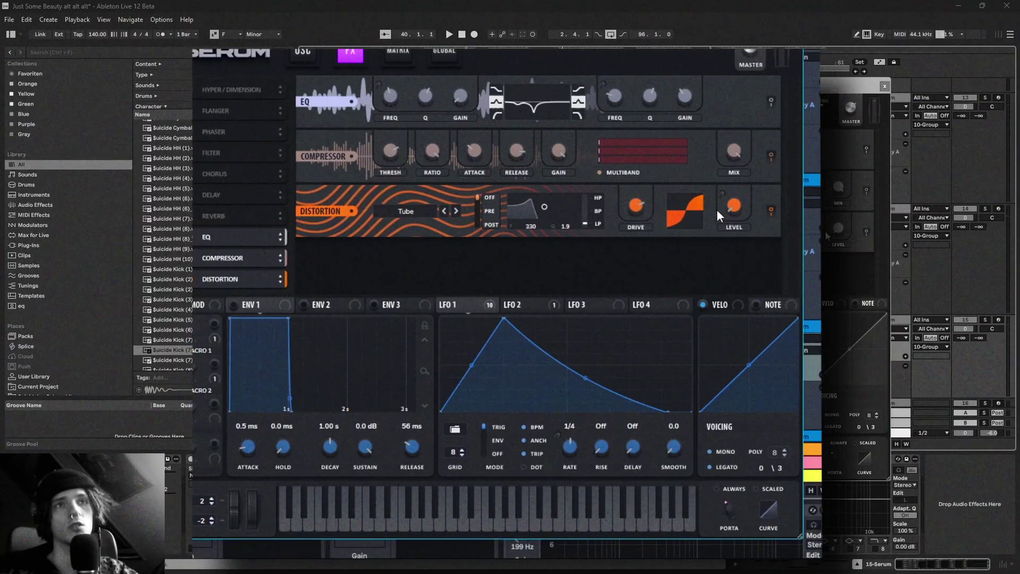
Inspect the 15 Serum patch's LFO 1 and LFO 2 shapes and check which parameters they modulate.
left_click(462, 308)
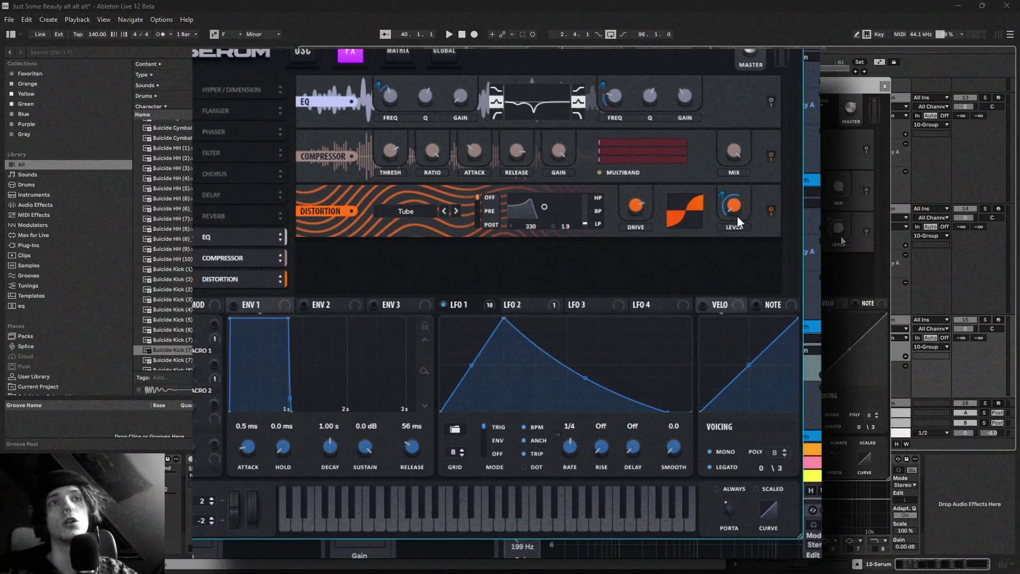
left_click(533, 309)
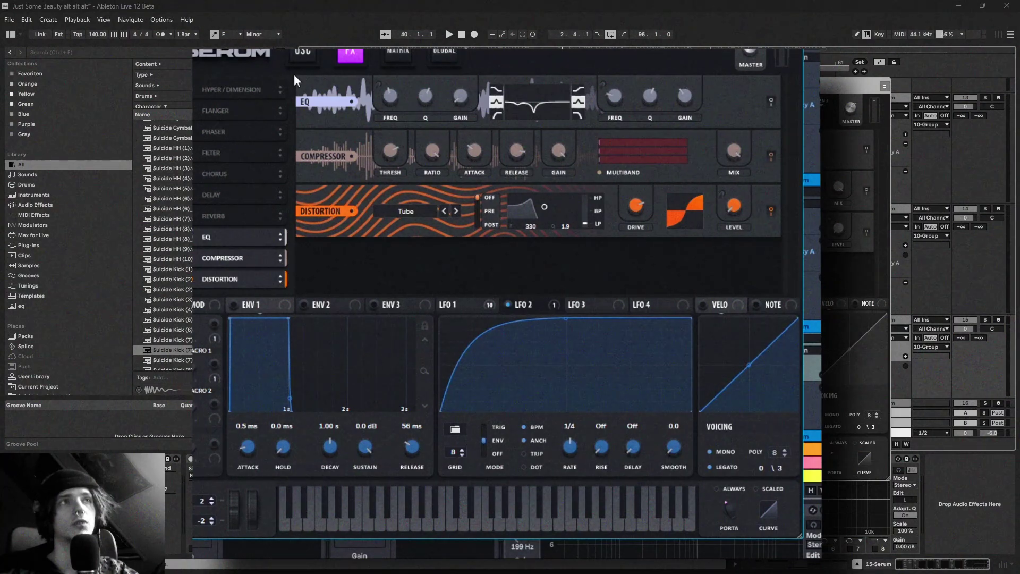
left_click(302, 54)
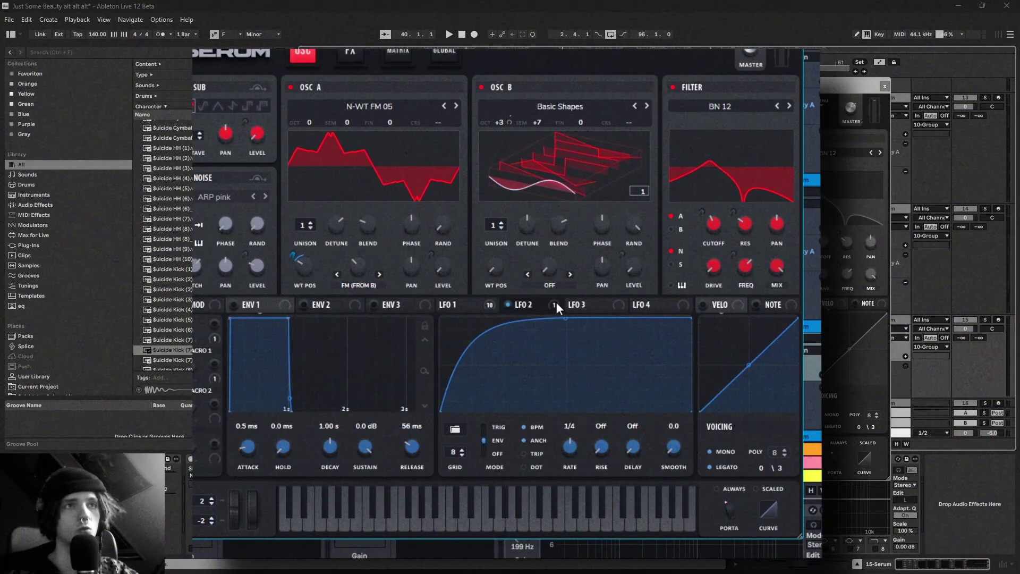
mouse_move(556, 307)
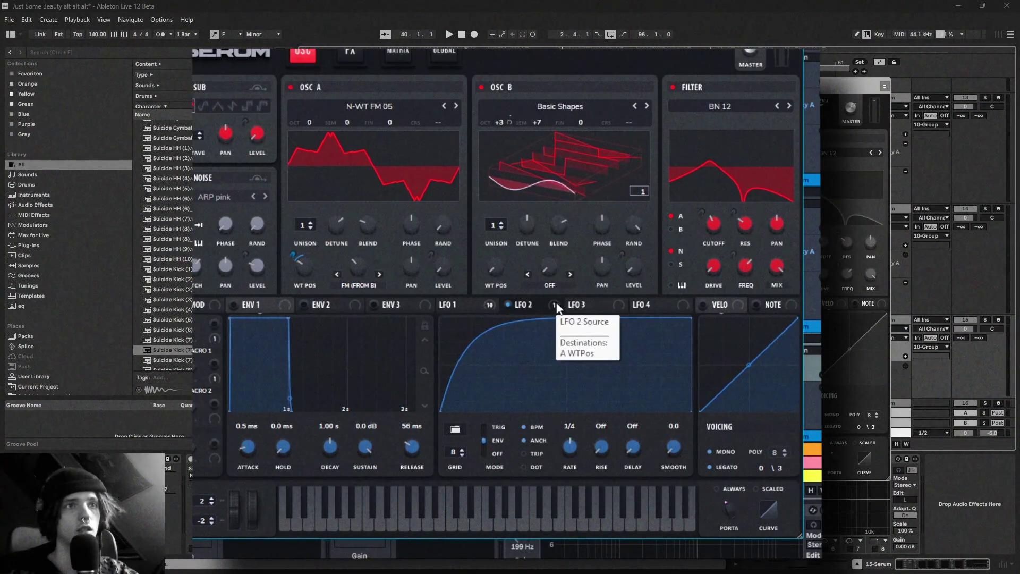
Close the Serum patch window and audition the soloed 15 Serum track from bar 40.
left_click(885, 86)
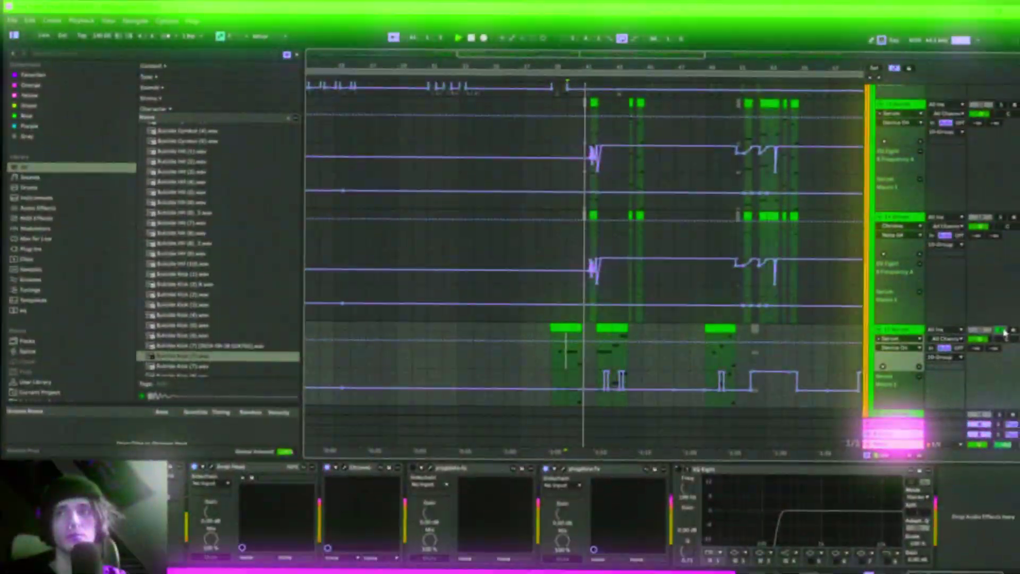
key("space")
left_click(1002, 330)
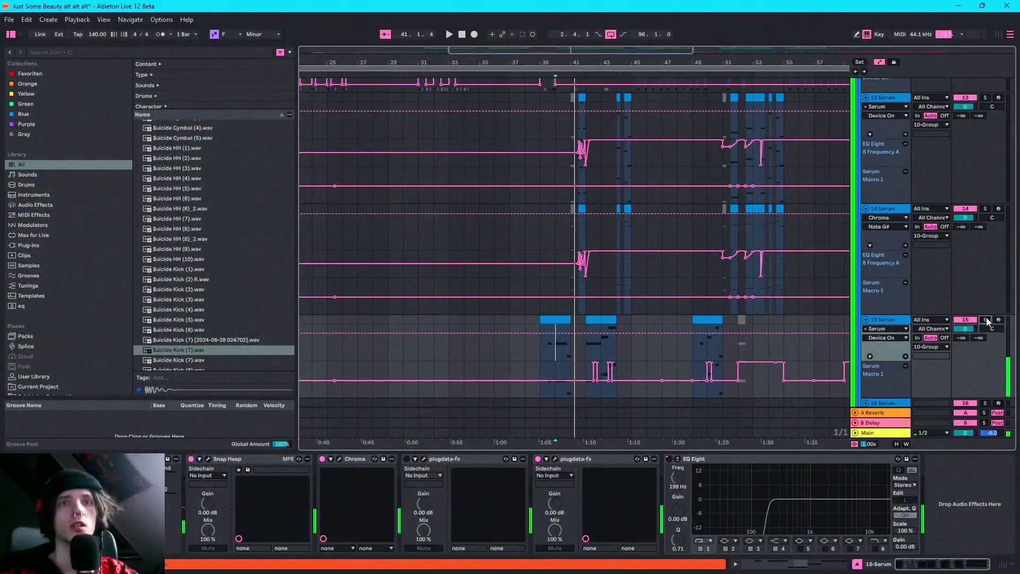
Audition the full arrangement from bar 39, starting at the N Cymbals Loop track.
scroll(480, 219, "up", 5)
scroll(513, 195, "up", 6)
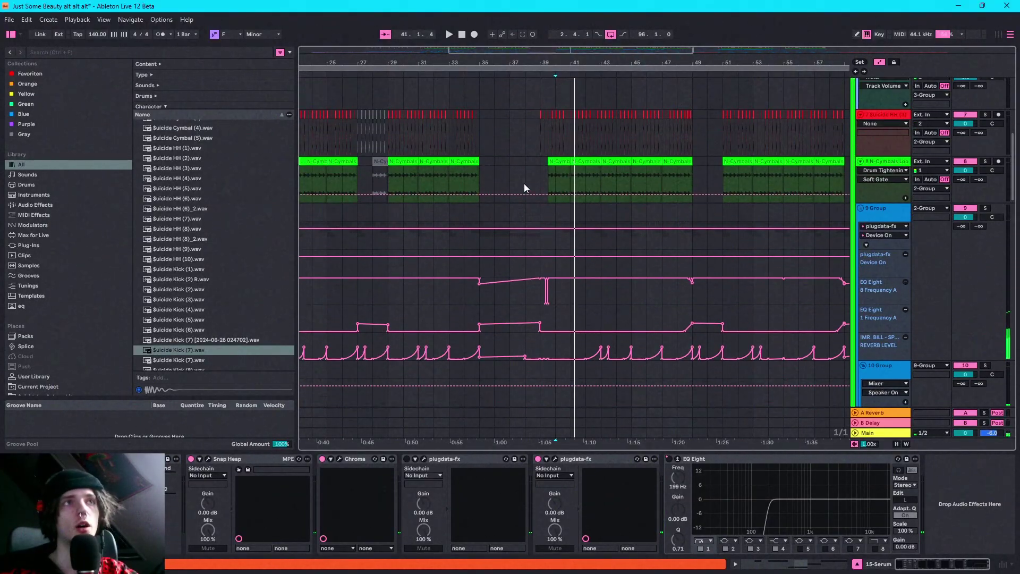
left_click(540, 166)
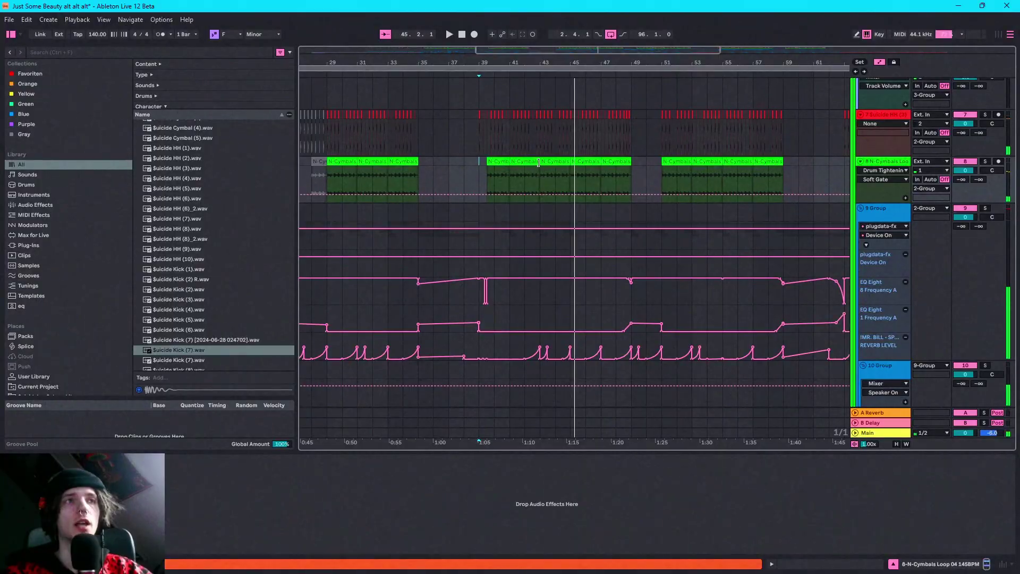
Examine the 13 Serum patch's oscillators, LFO 1 and LFO 2 modulation and effects page, and close its window.
scroll(539, 162, "down", 10)
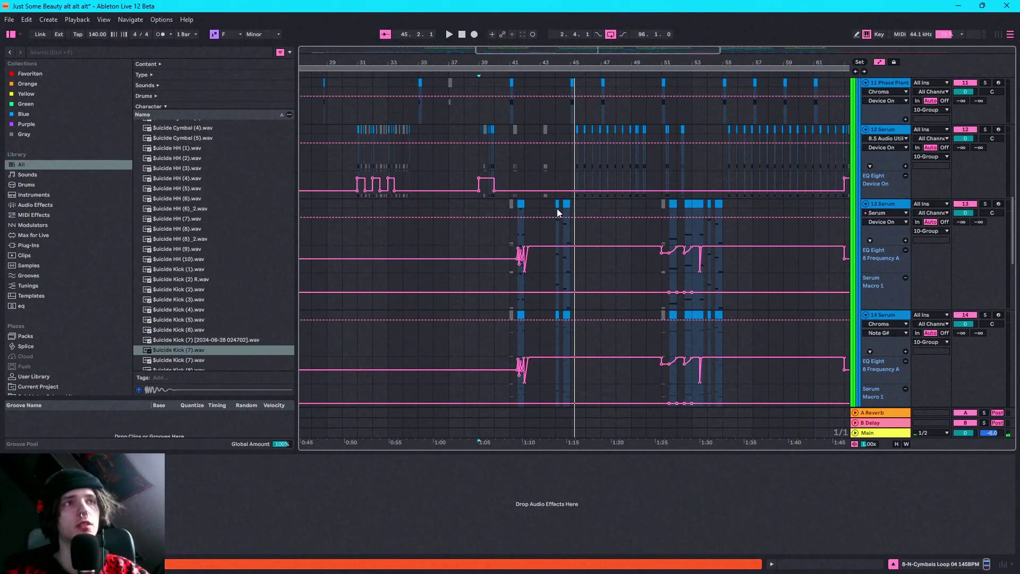
left_click(565, 212)
scroll(586, 259, "down", 3)
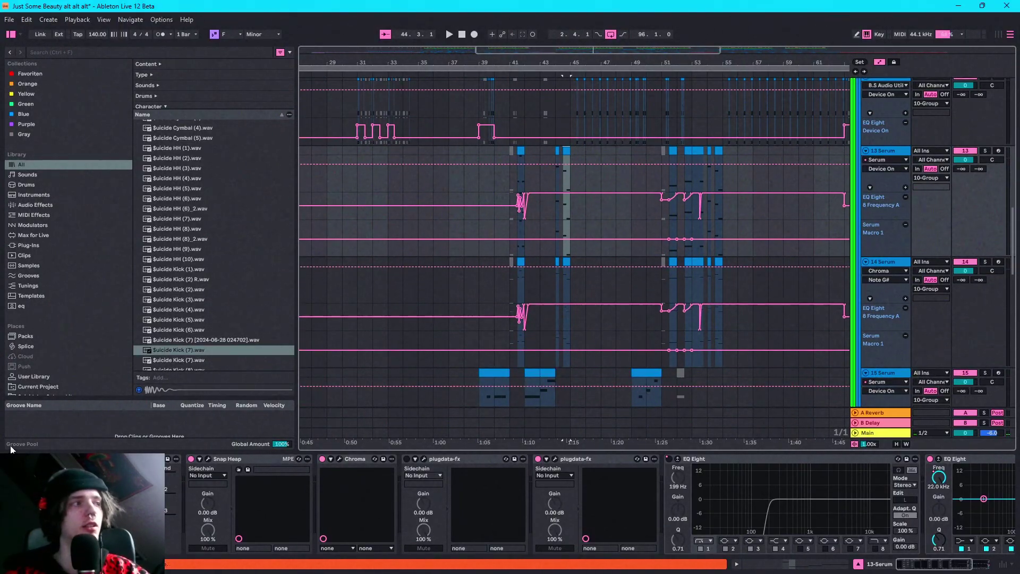
key("ctrl+alt+p")
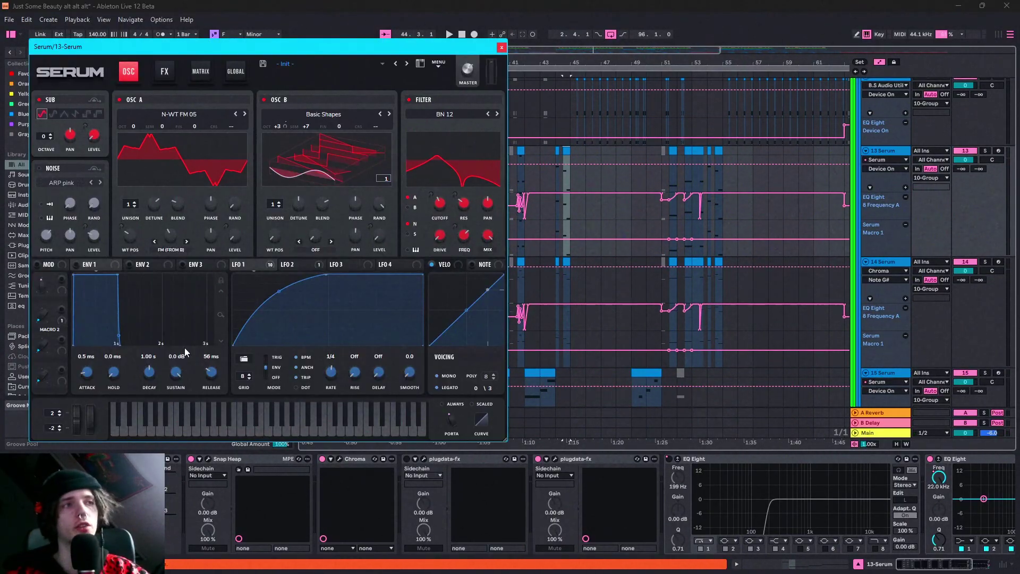
left_click(281, 264)
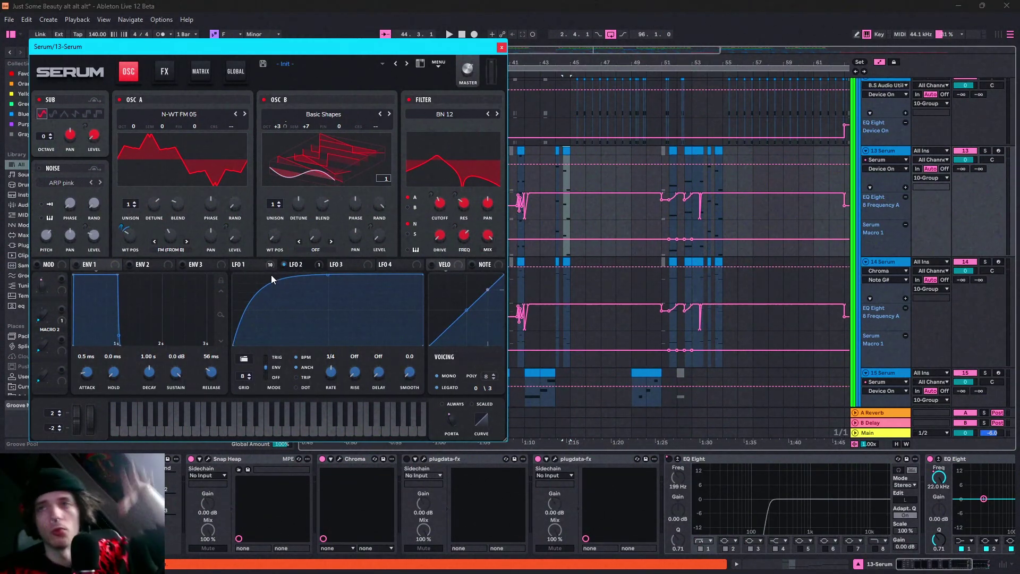
left_click(253, 265)
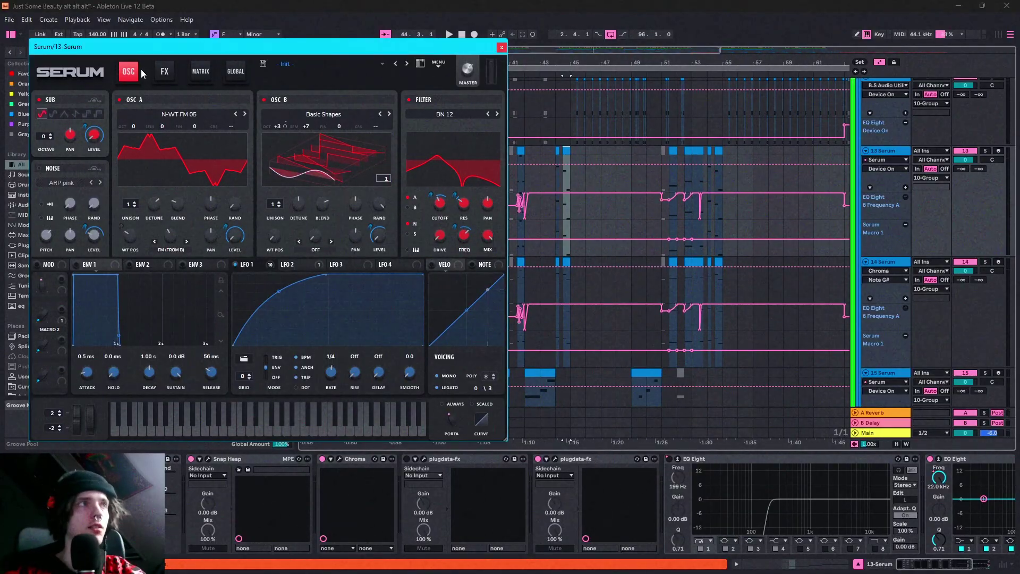
left_click(163, 72)
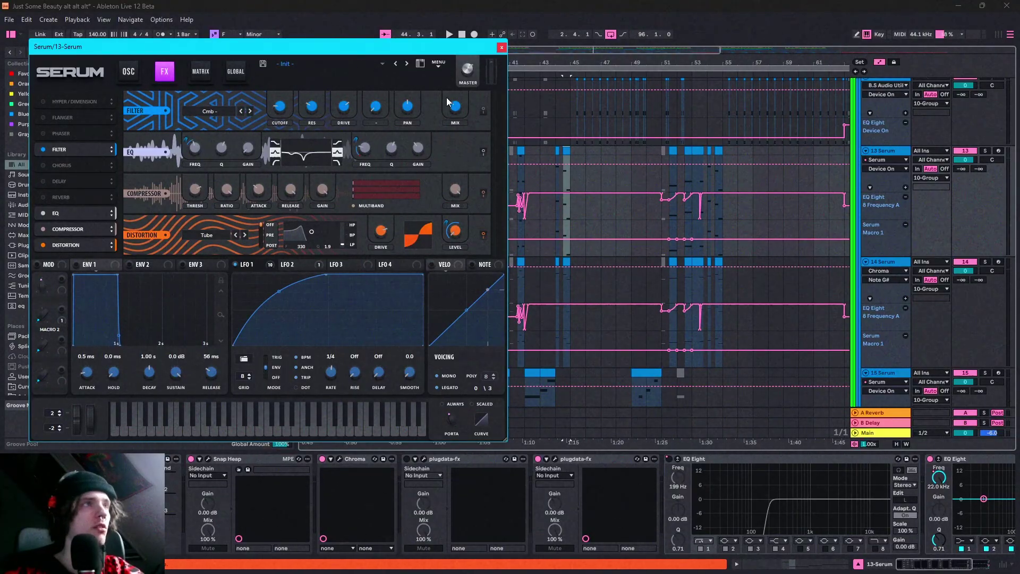
left_click(502, 49)
Solo 14 Serum, audition it with its OM Sq Sparkle Arp patch open, and close the patch window.
left_click(943, 256)
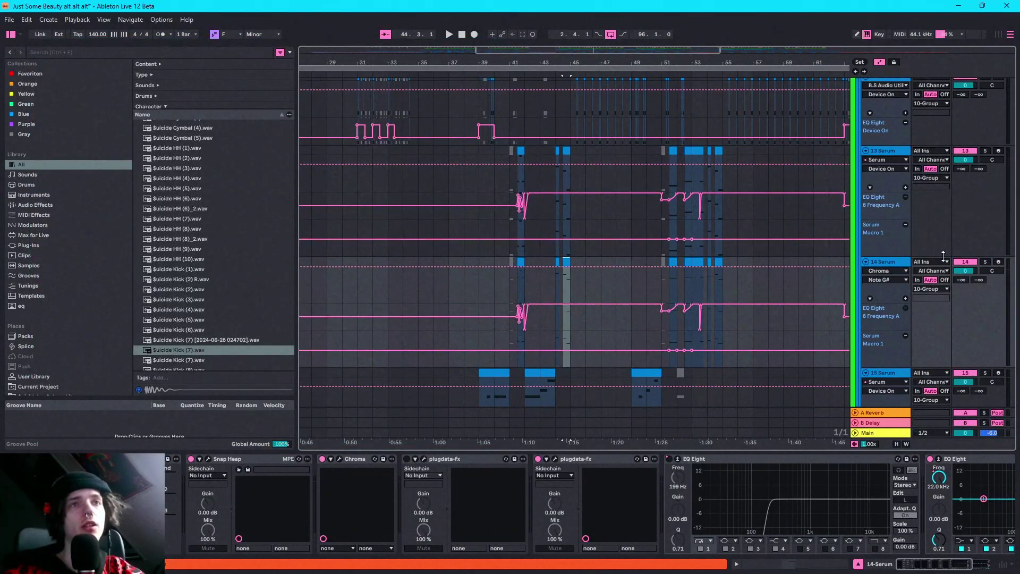
left_click(984, 263)
key("ctrl+alt+p")
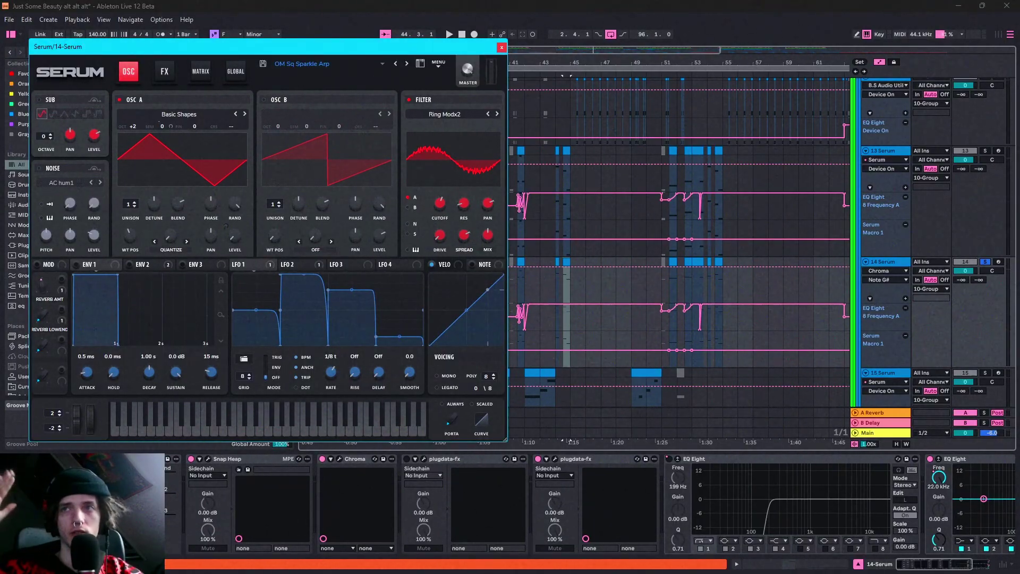
key("space")
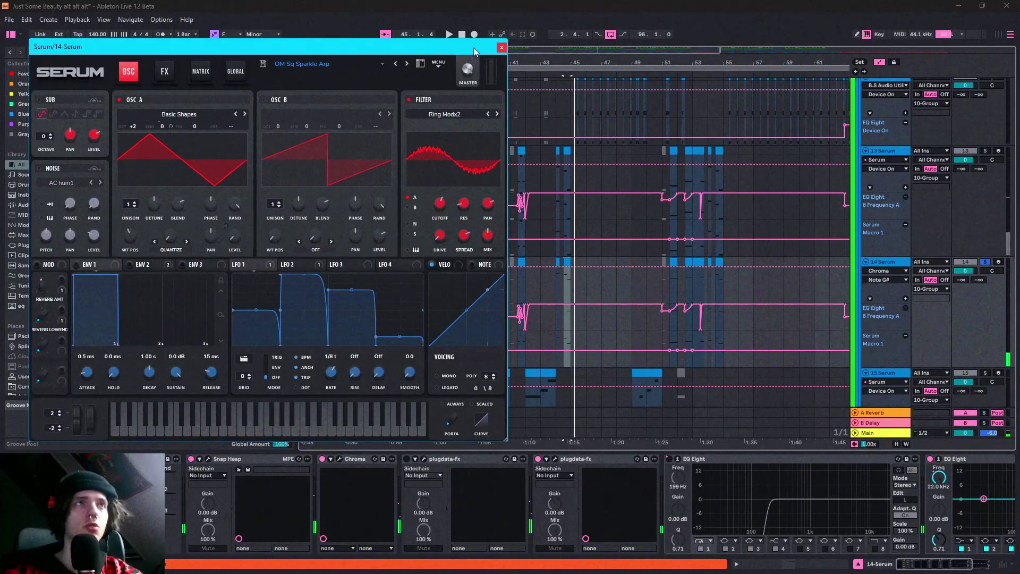
left_click(499, 46)
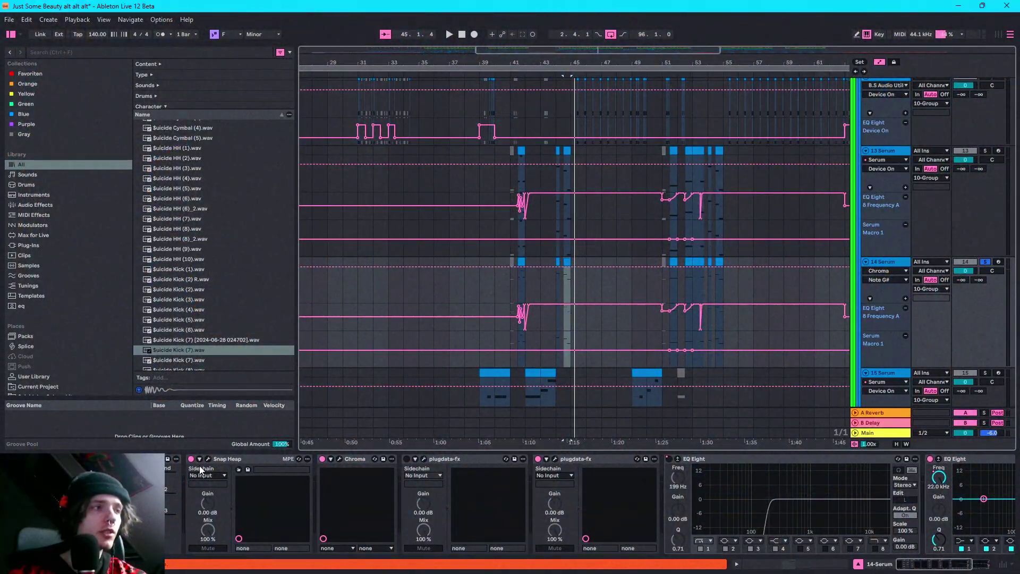
Examine the 14 Serum effect chain, covering Snap Heap, Chroma, plugdata-fx and the EQ Eights.
left_click(209, 458)
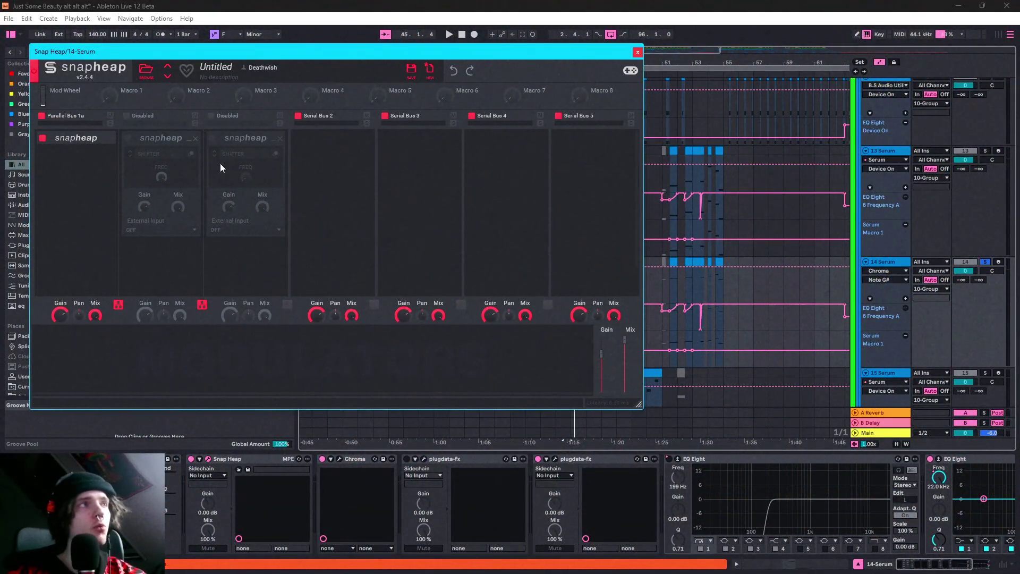
left_click(346, 459)
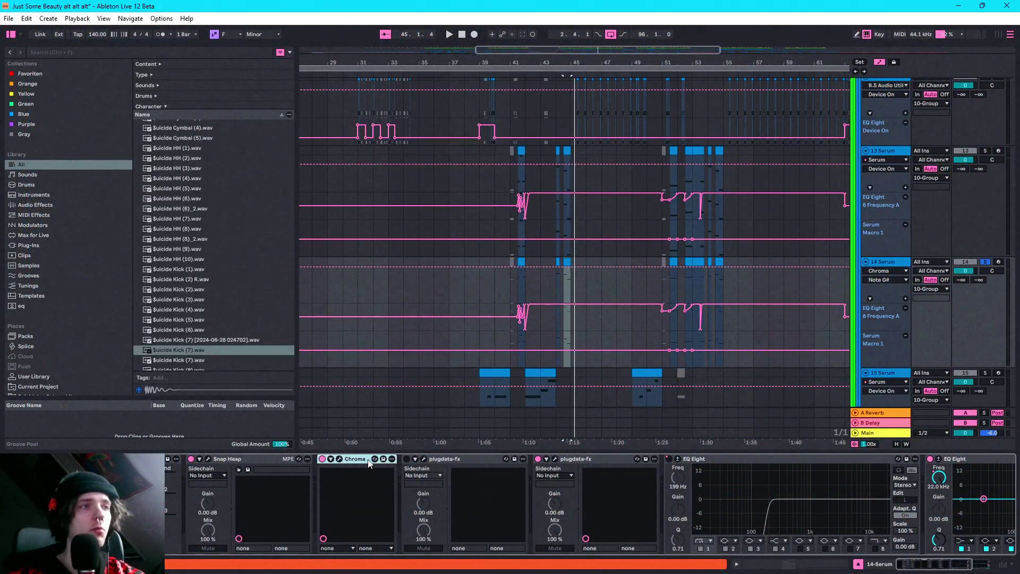
left_click(649, 468)
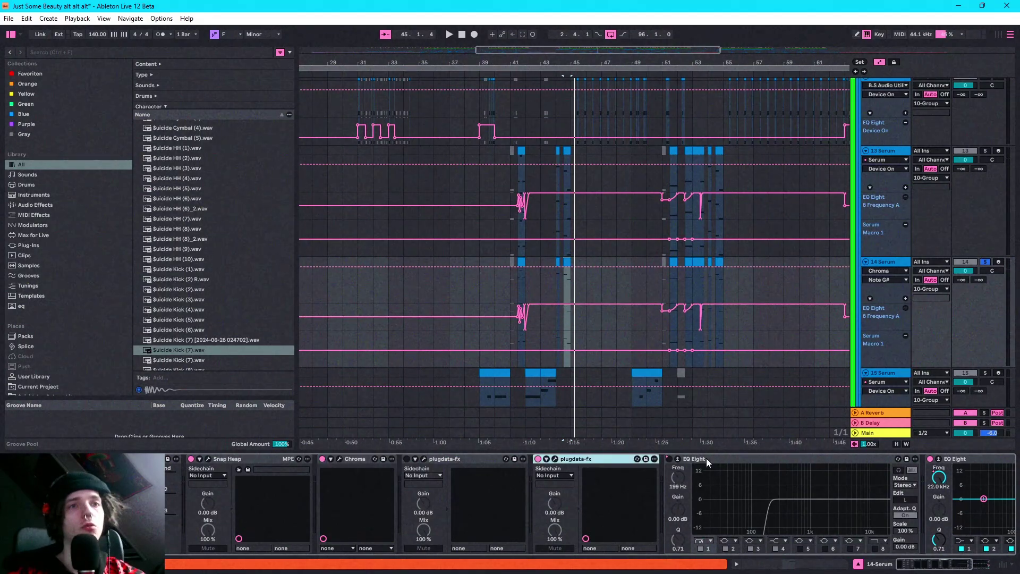
left_click(973, 568)
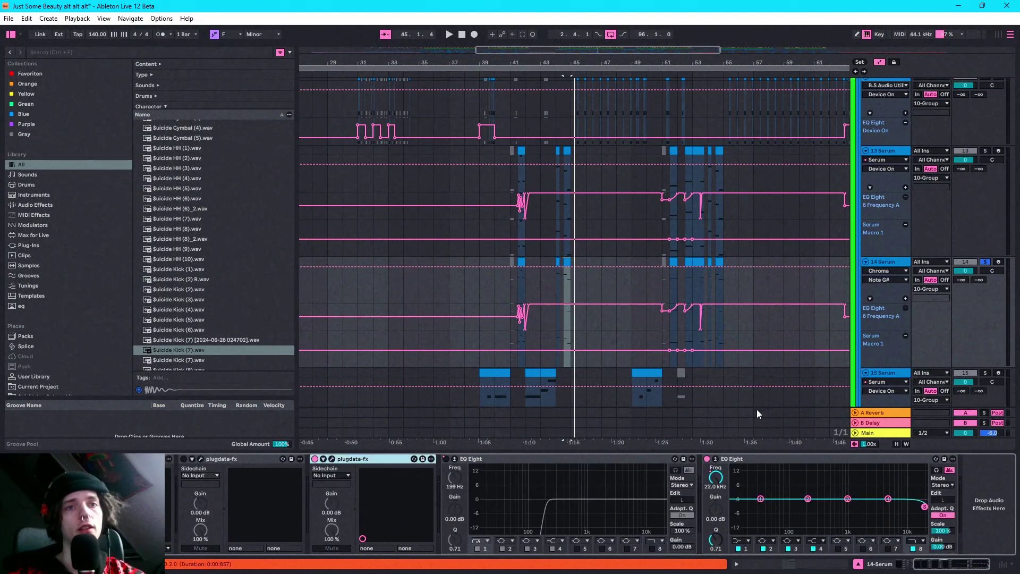
Select the 13 Serum clip at bar 41.3 and audition it with its EQ Eight frequency automation.
left_click_drag(565, 49, 575, 80)
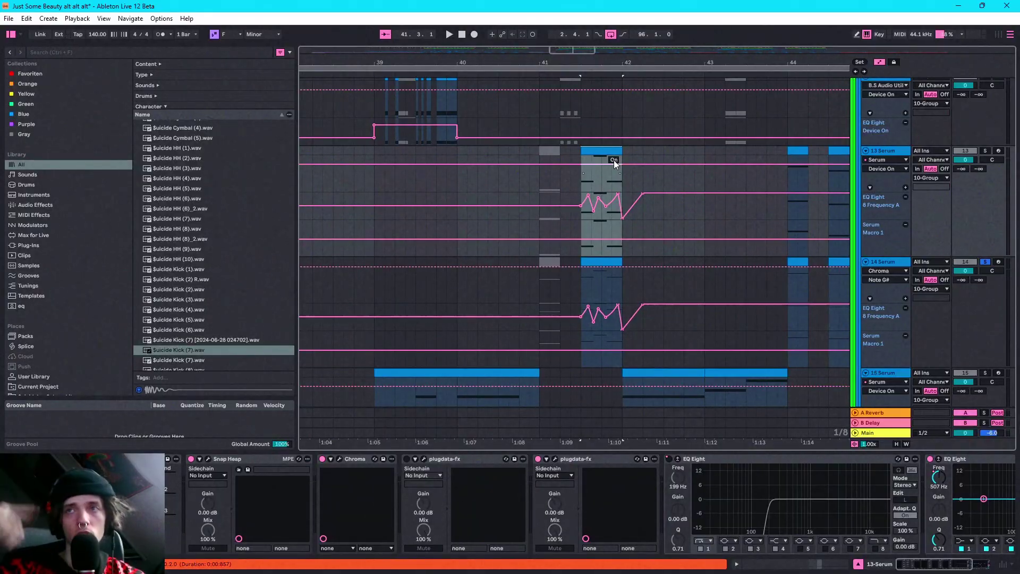
key("space")
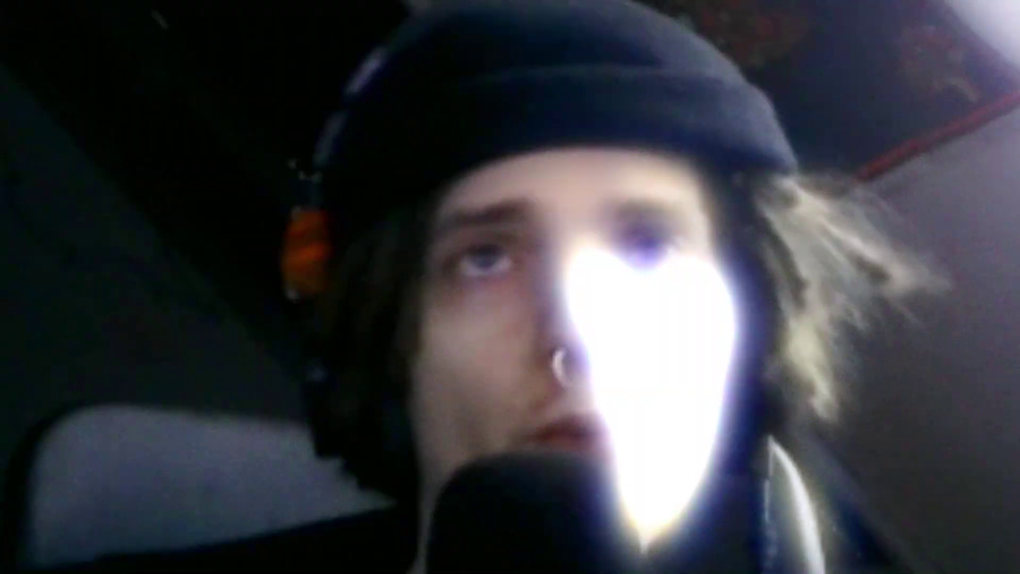
left_click(983, 151)
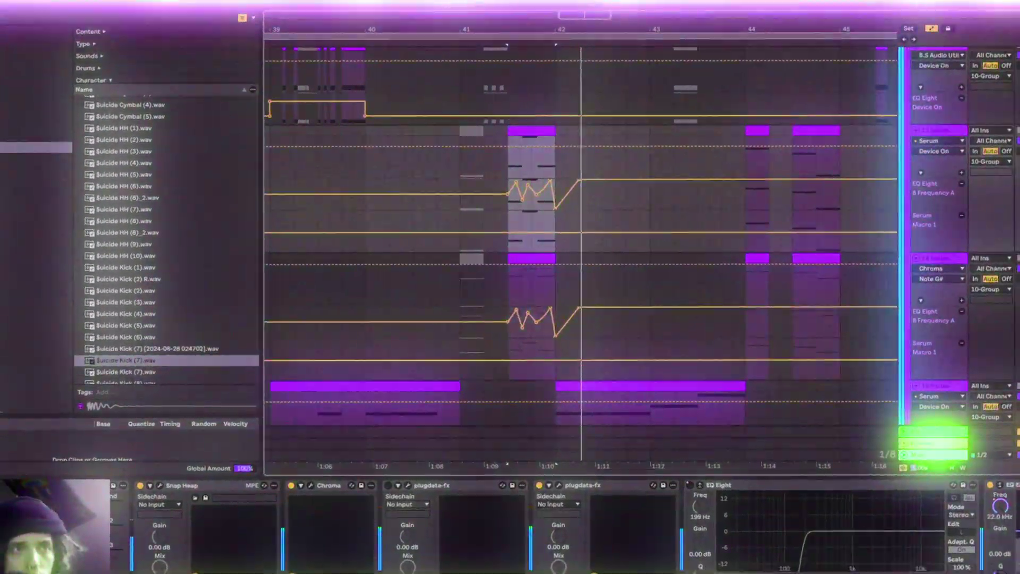
Select bar 42 of the 15 Serum clip and audition the section with its Macro 1 automation.
scroll(614, 299, "down", 4)
left_click(614, 299)
key("space")
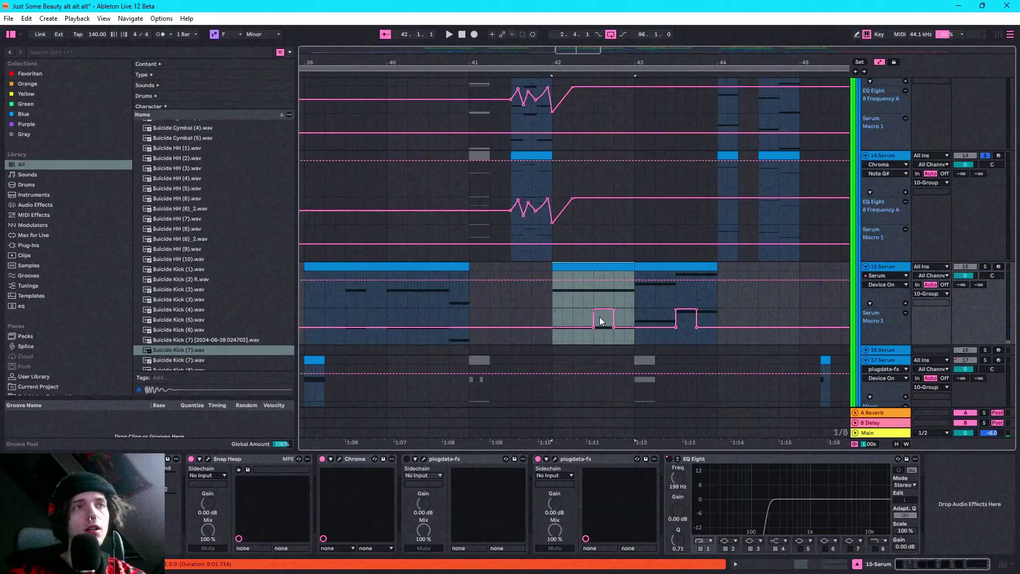
left_click(626, 276)
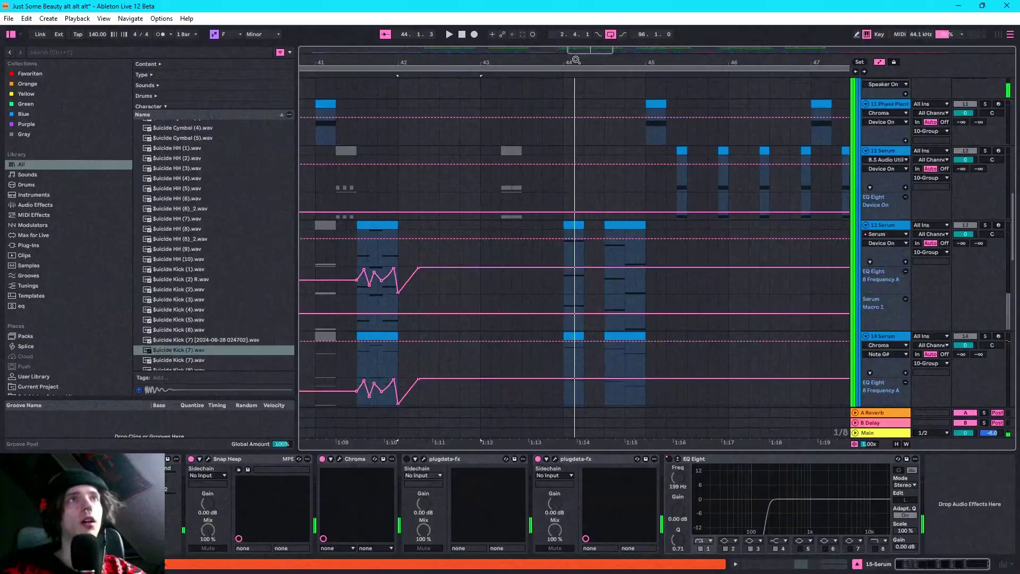
Select bars 39 to 45 on 9 Group and look over the grouped tracks in that section.
left_click_drag(576, 60, 576, 37)
left_click_drag(478, 63, 478, 92)
scroll(626, 133, "up", 6)
scroll(632, 142, "up", 2)
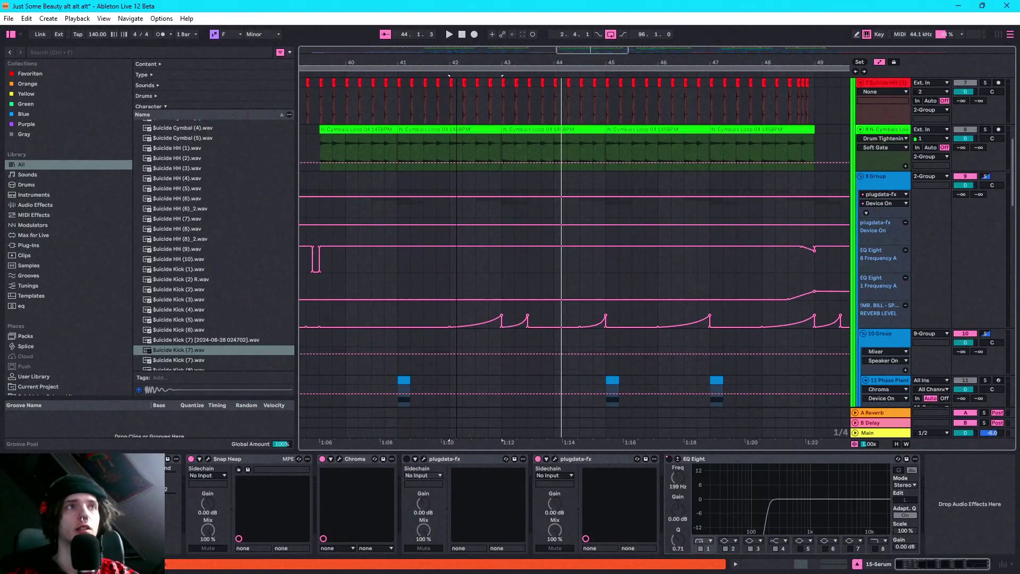
left_click_drag(484, 63, 484, 54)
left_click_drag(401, 177, 533, 181)
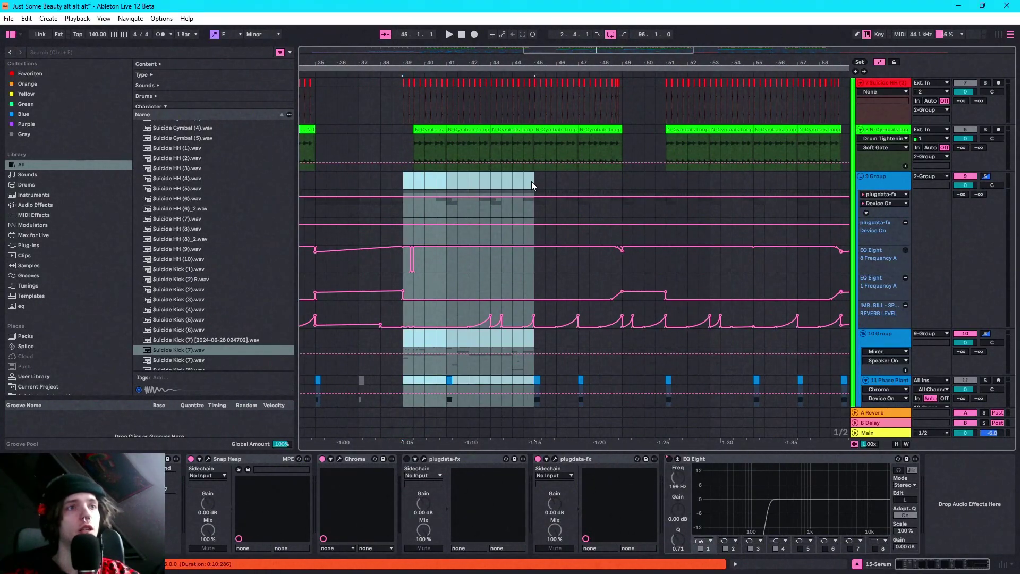
scroll(674, 215, "down", 5)
scroll(616, 222, "up", 4)
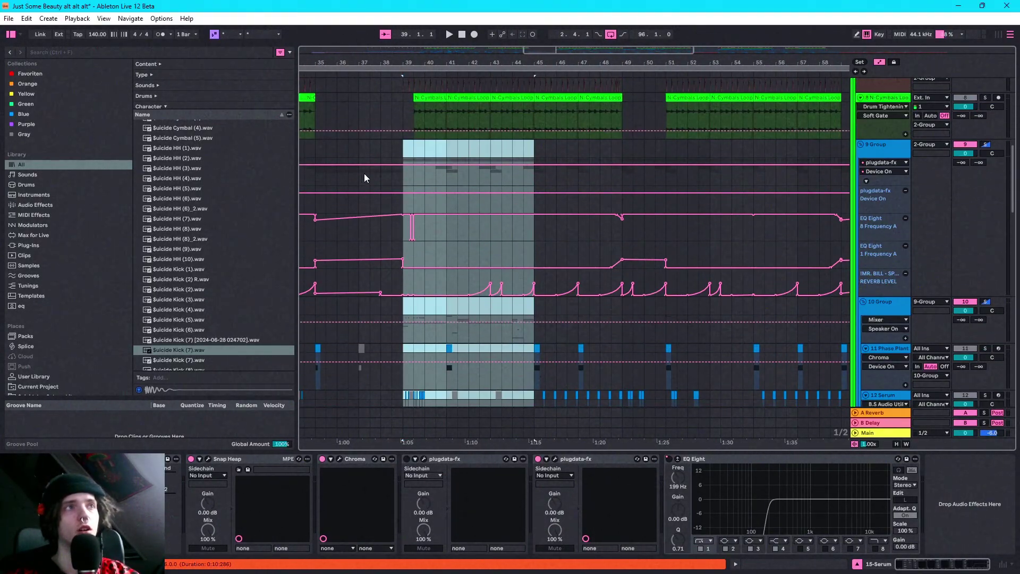
Select bars 45 to 47 on 9 Group and compare them with the surrounding section up to about bar 49.
scroll(366, 173, "up", 1)
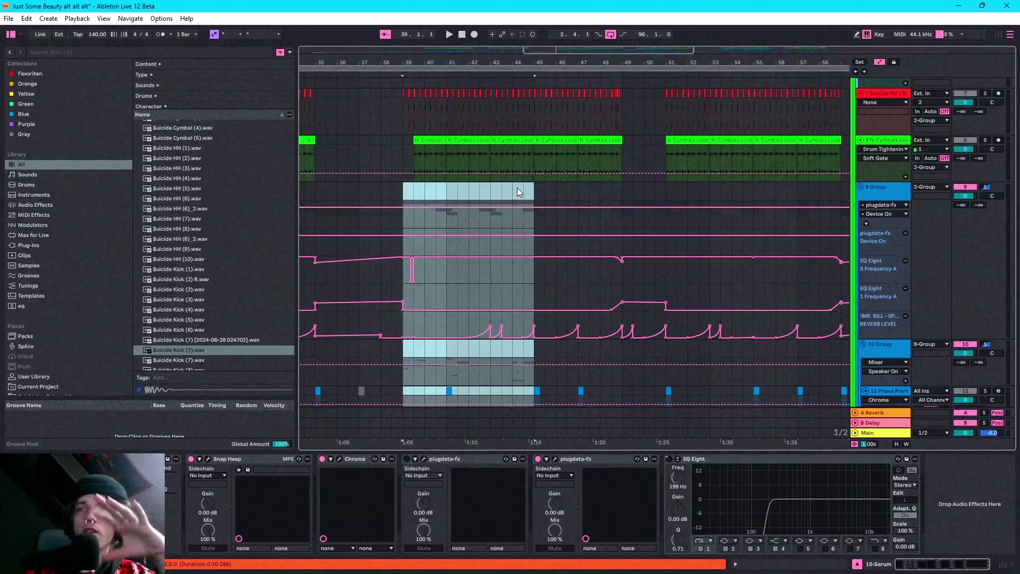
left_click(533, 187)
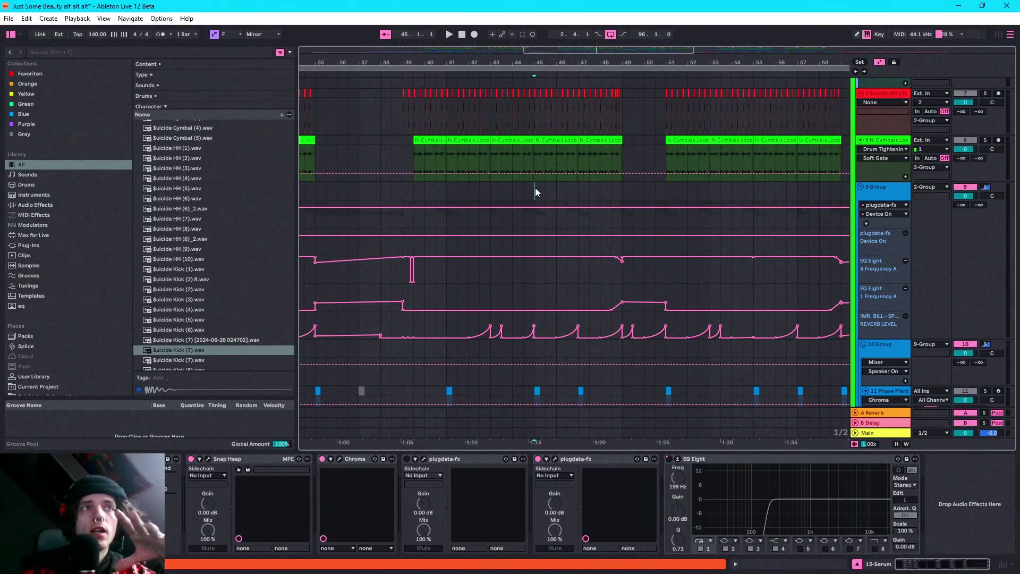
left_click(534, 186)
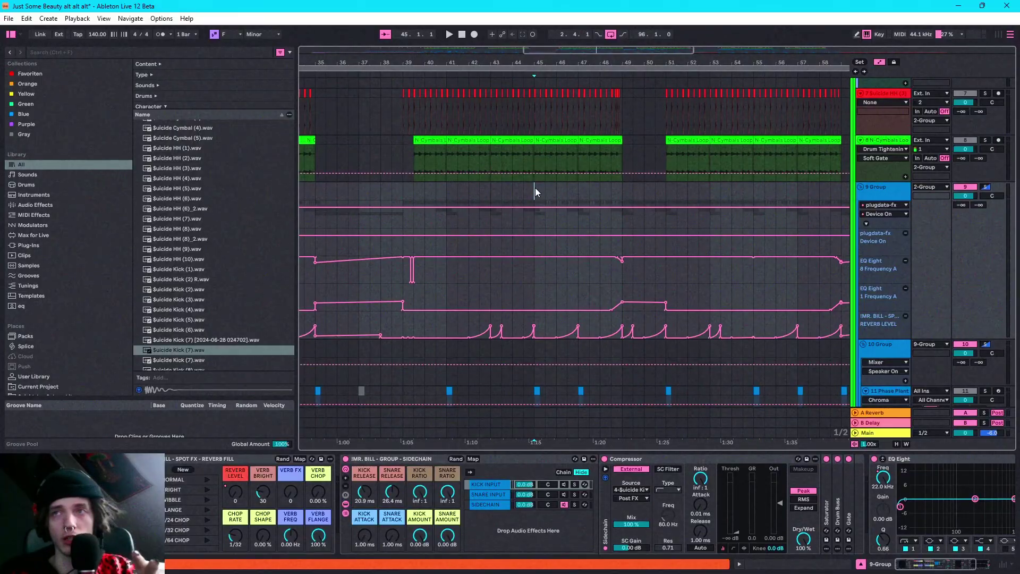
left_click_drag(533, 190, 575, 190)
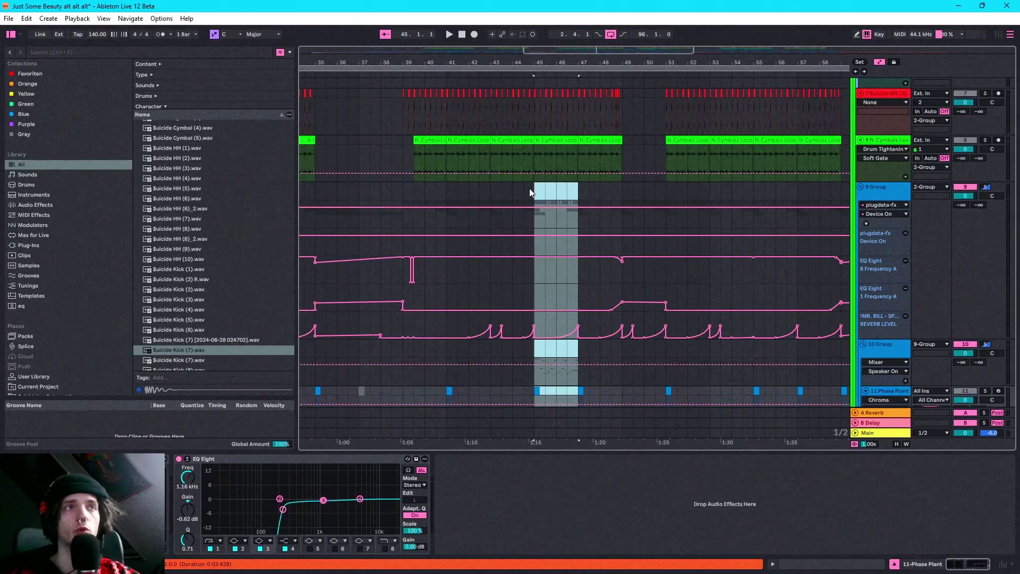
left_click_drag(411, 187, 618, 193)
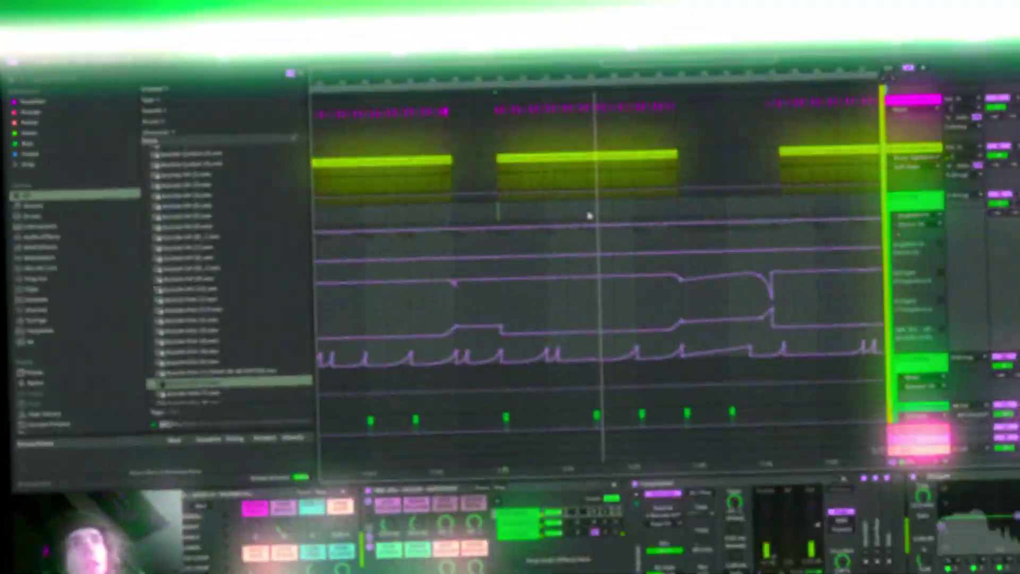
Compare bars 49 to 63 on 9 Group with the section spanning bars 55 to 59.
left_click_drag(611, 7, 802, 7)
left_click_drag(649, 189, 652, 189)
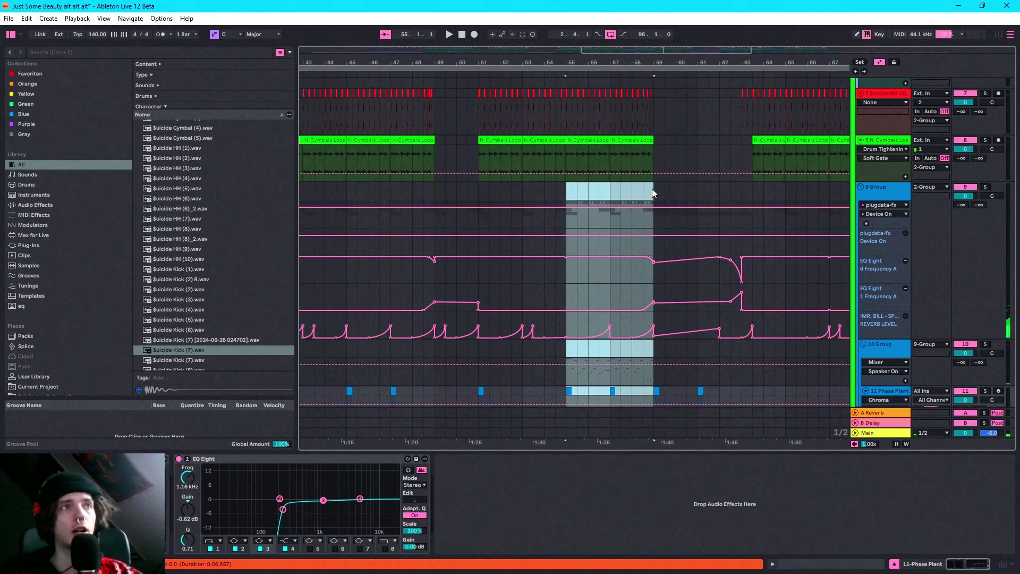
scroll(569, 170, "down", 1)
left_click(435, 177)
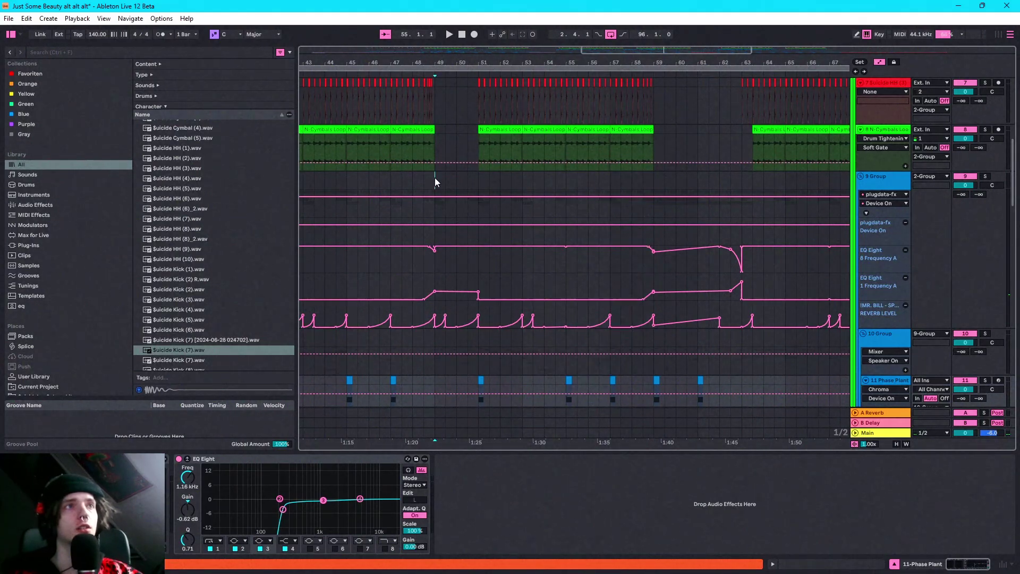
left_click_drag(434, 177, 742, 183)
left_click(655, 183)
left_click(653, 178)
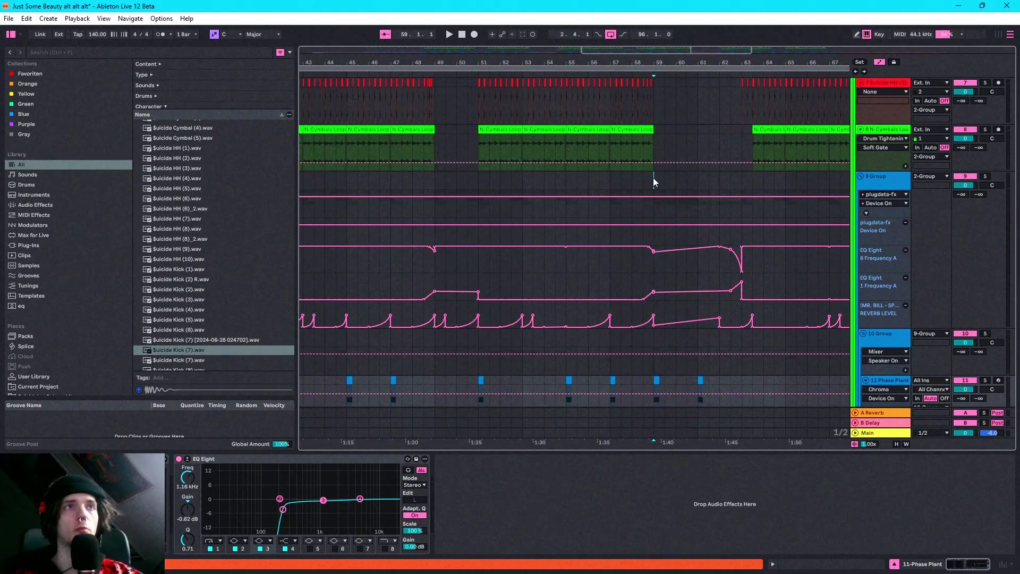
left_click_drag(653, 177, 568, 183)
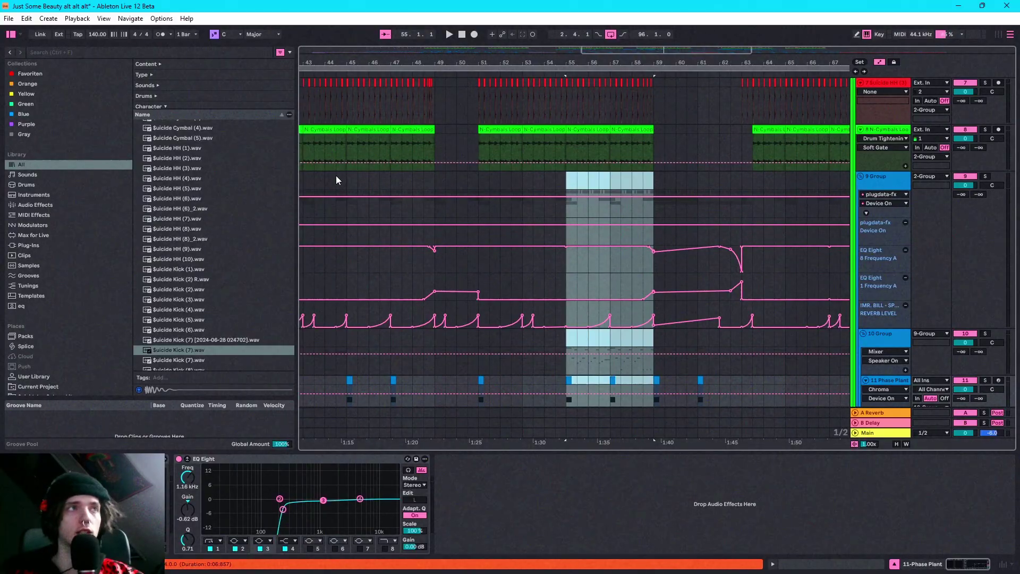
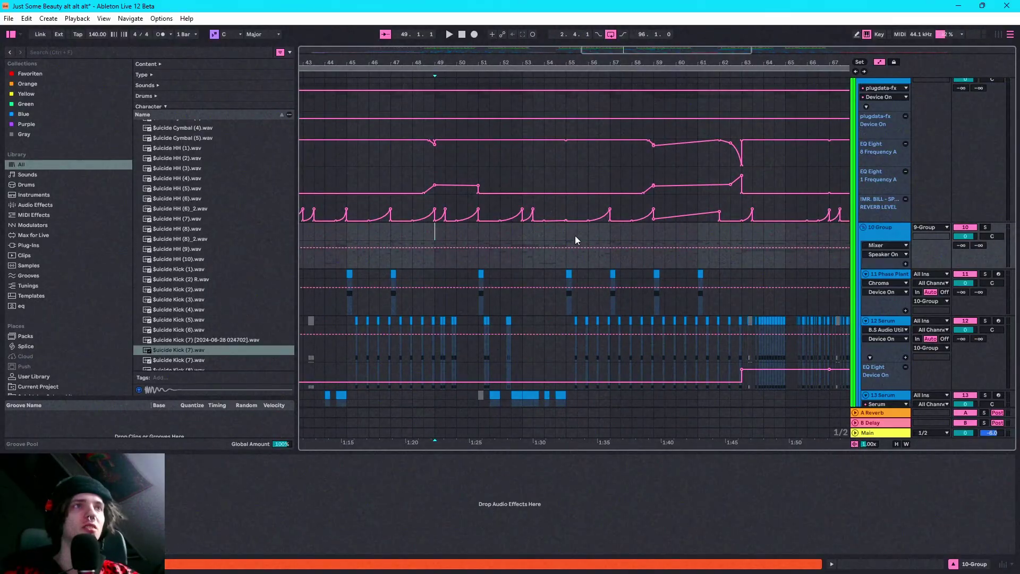
Select bars 59 to 63 on 9 Group and look over the Serum tracks' clips and automation in that section.
left_click_drag(606, 51, 546, 49)
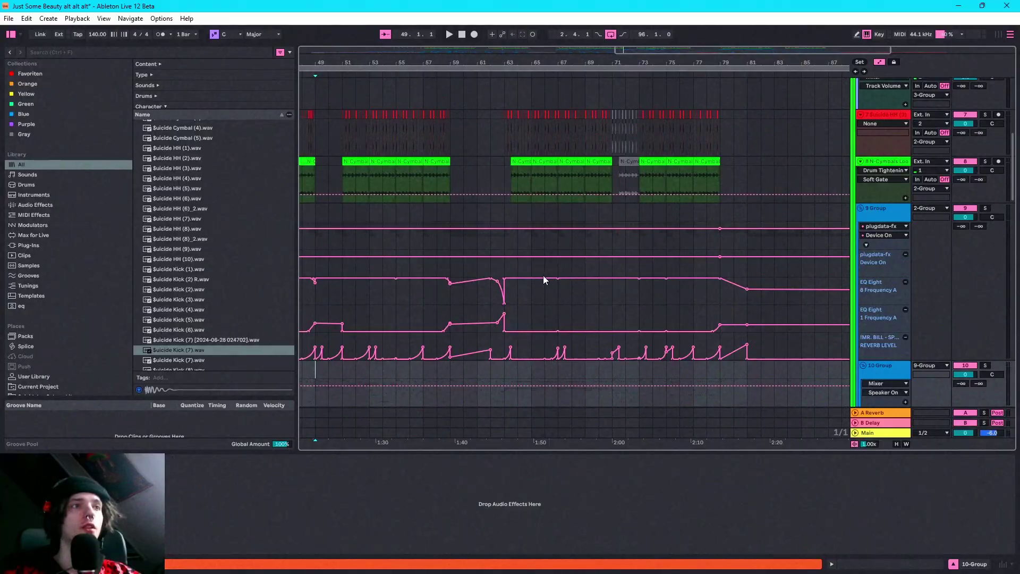
scroll(543, 275, "down", 2)
left_click(451, 234)
left_click_drag(451, 234, 507, 234)
scroll(507, 276, "down", 10)
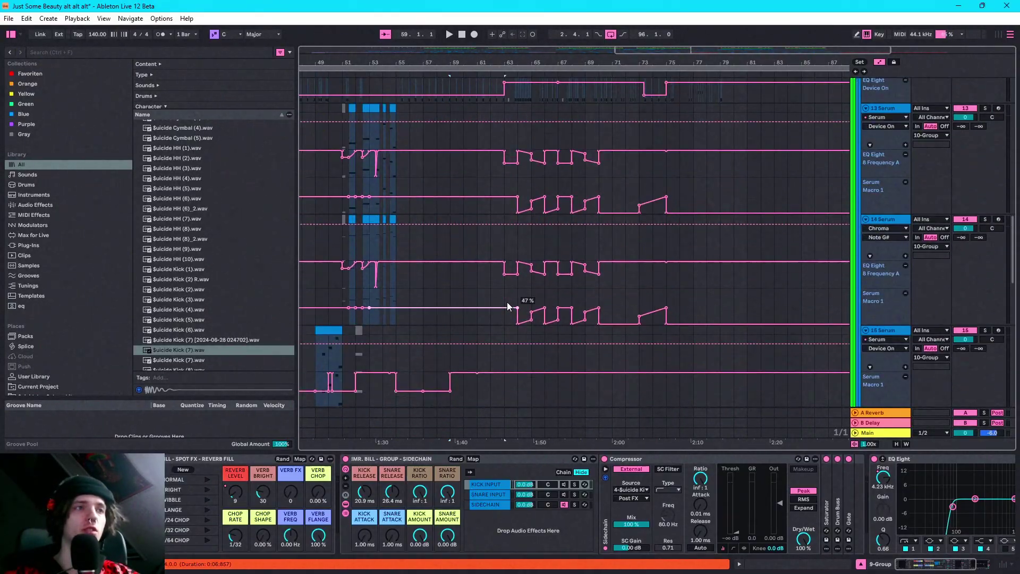
scroll(483, 382, "down", 4)
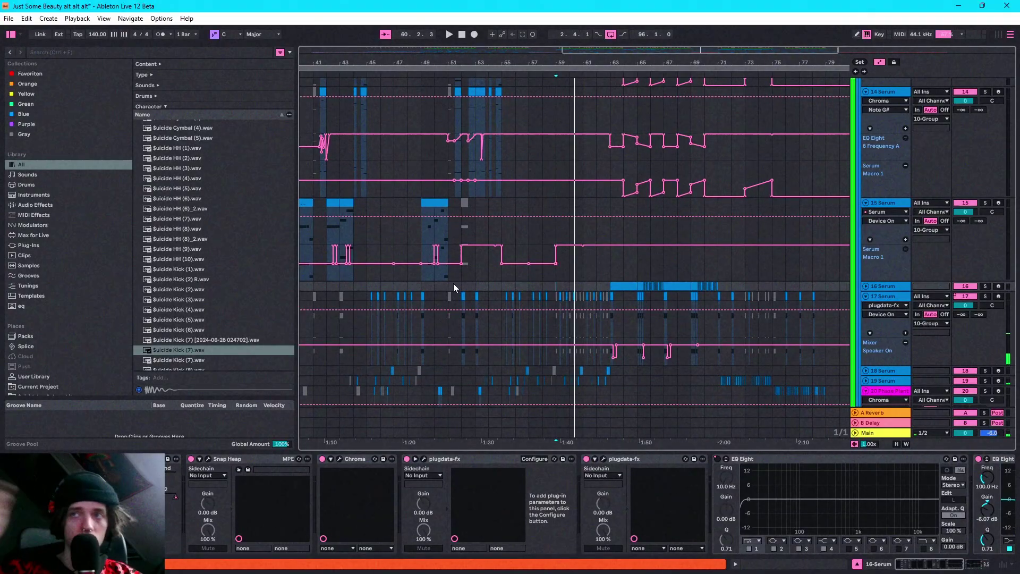
Select the 12 Serum clip at bar 64 and examine the track's effect chain with its kHs Ring Mod.
scroll(598, 209, "up", 5)
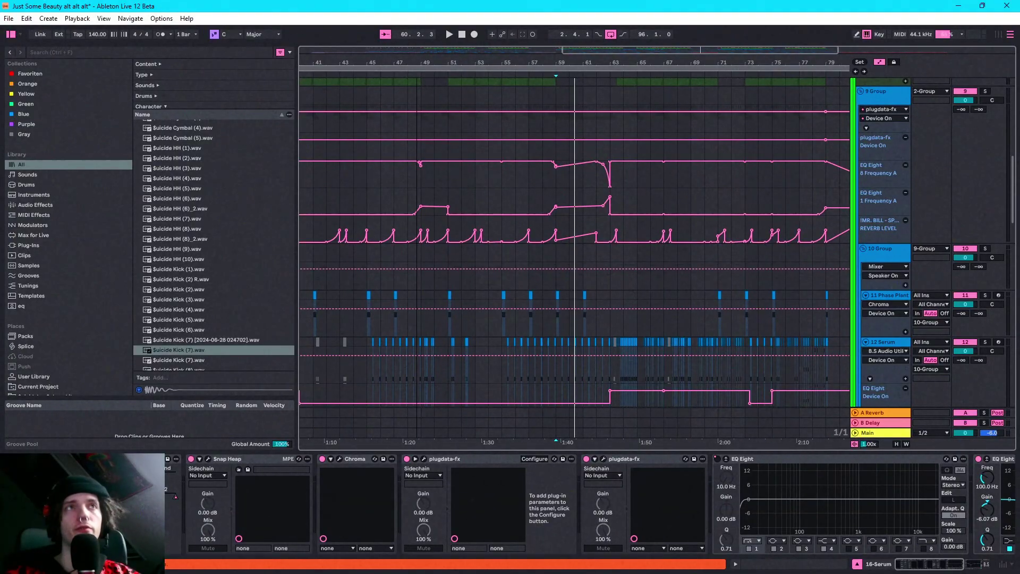
scroll(667, 216, "up", 5, "ctrl")
scroll(597, 253, "down", 3)
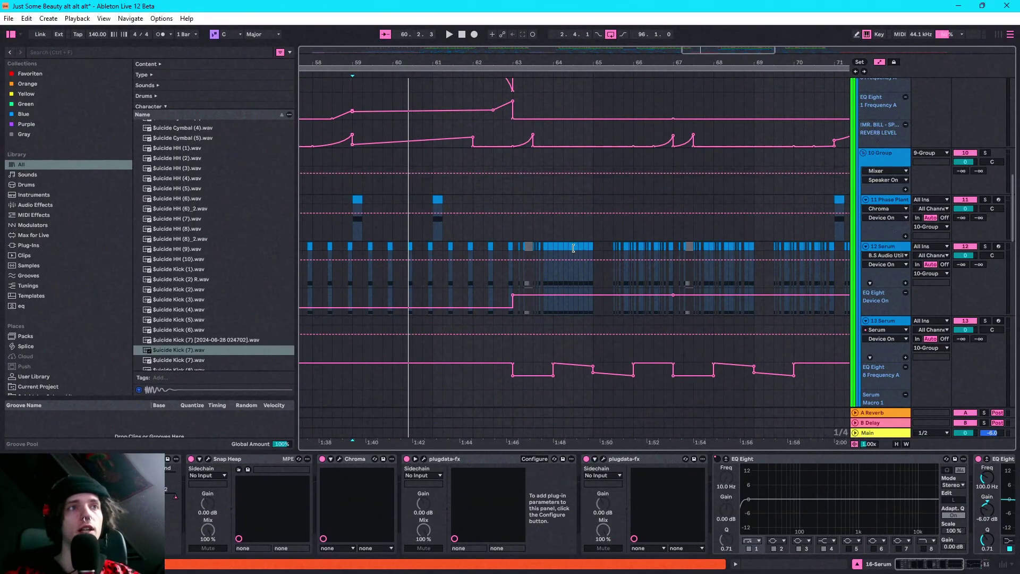
left_click(575, 248)
scroll(575, 248, "down", 1)
left_click(796, 459)
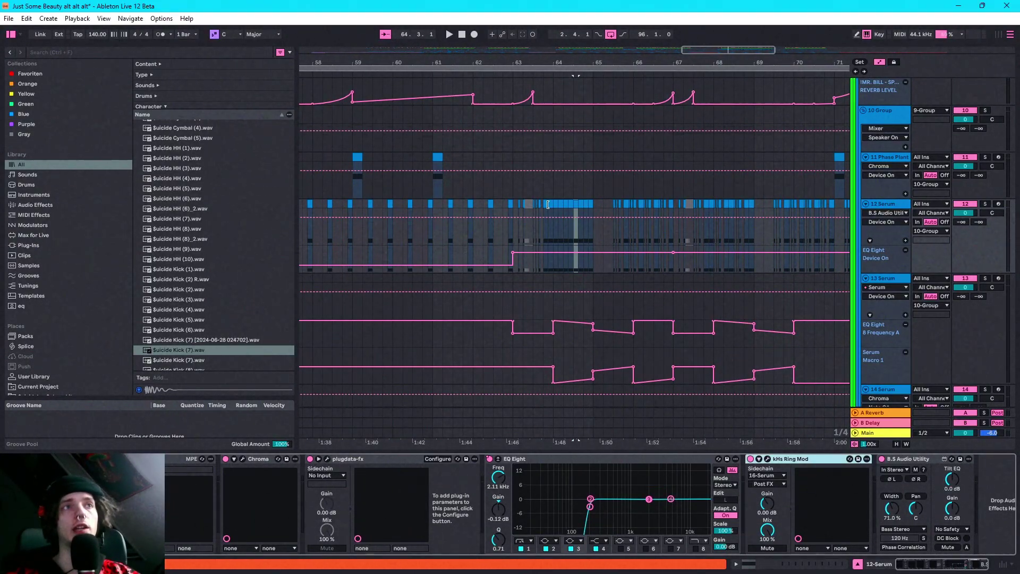
left_click(547, 204)
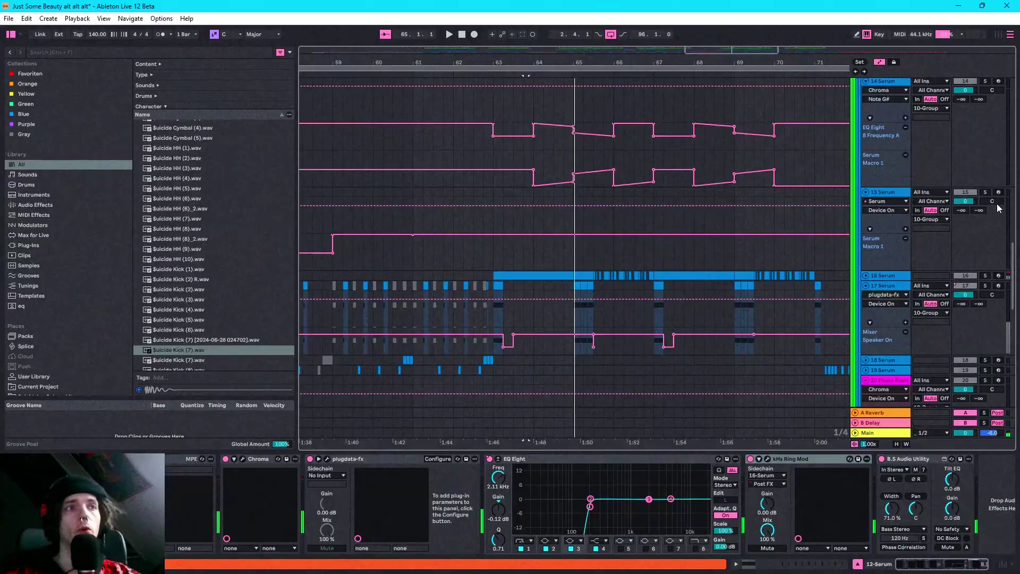
Unfold and solo 16 Serum, placing the insert marker at bar 63.3 where its long note starts.
left_click(866, 276)
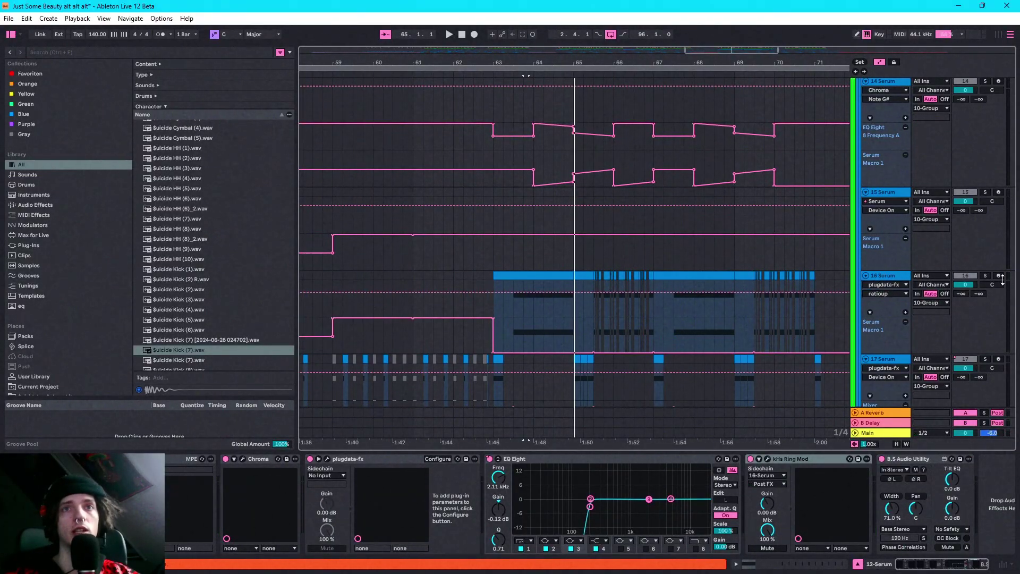
left_click(985, 276)
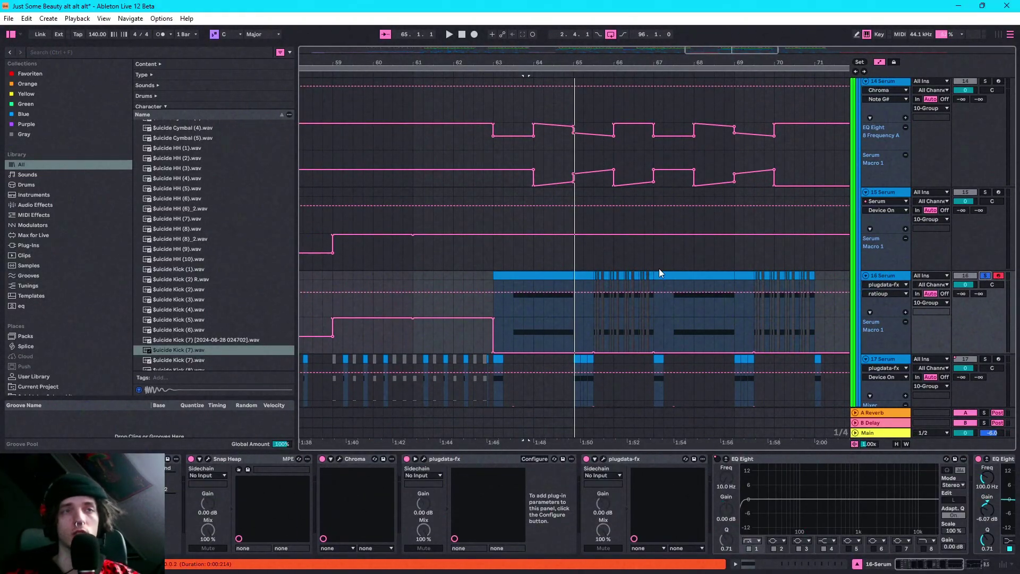
left_click(517, 312)
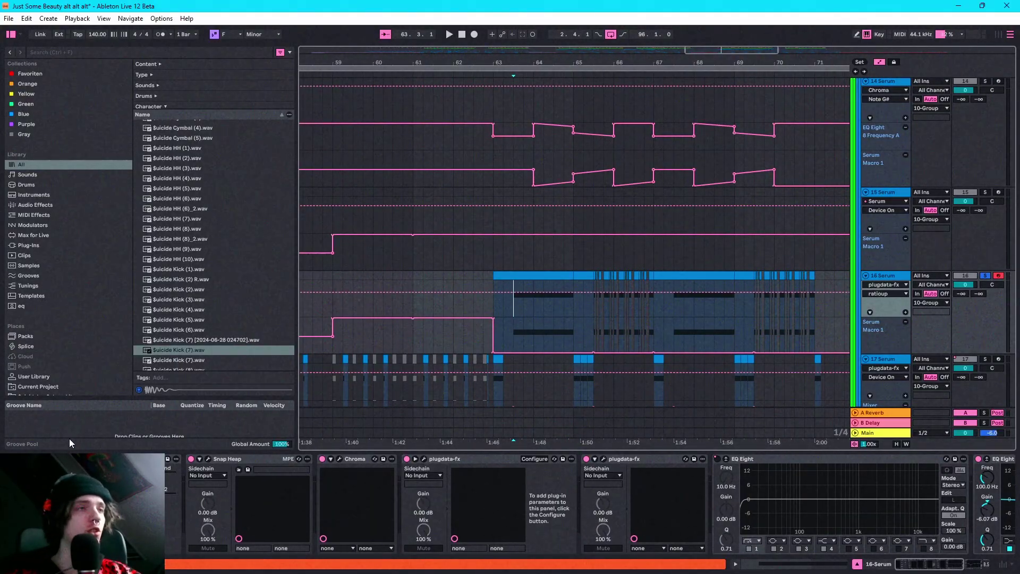
Examine the effects and oscillator pages of the 16 Serum patch, and close the plug-in window.
key("ctrl+alt+p")
left_click(531, 49)
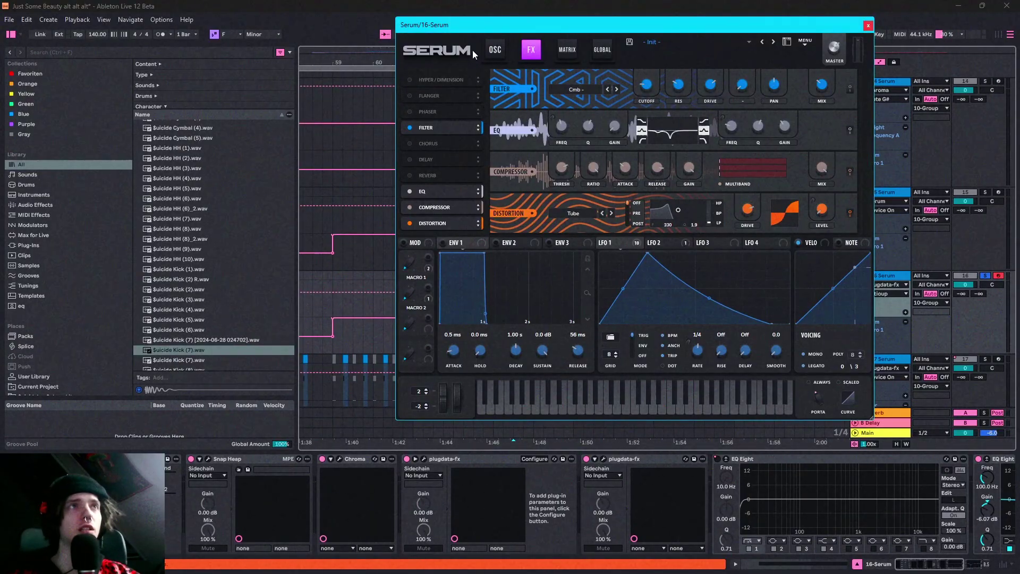
left_click(494, 50)
key("ctrl+alt+p")
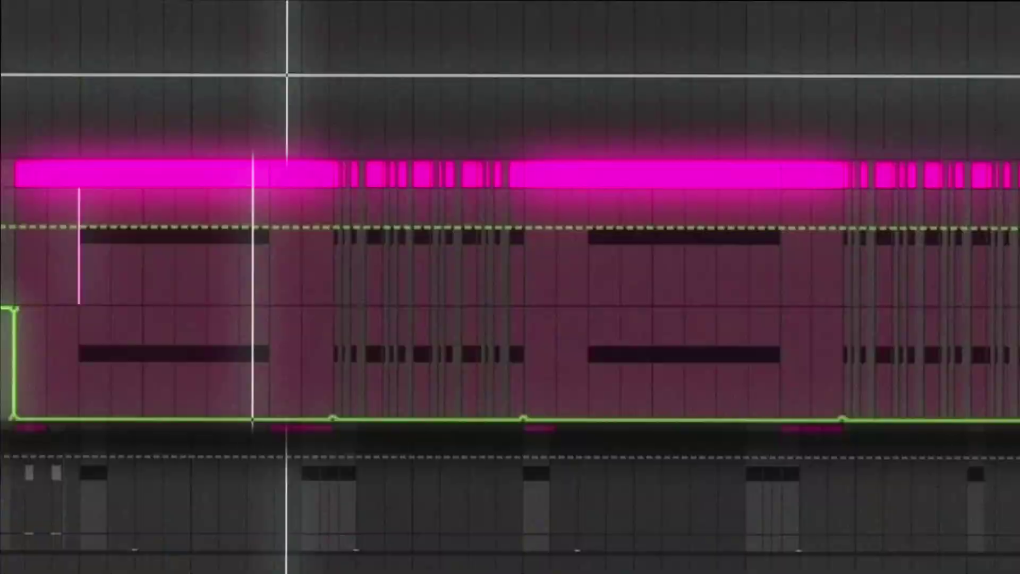
Compare the long 16 Serum notes at bars 63.3 and 67 with the 12 Serum clip at bar 63.3.
scroll(401, 254, "up", 1)
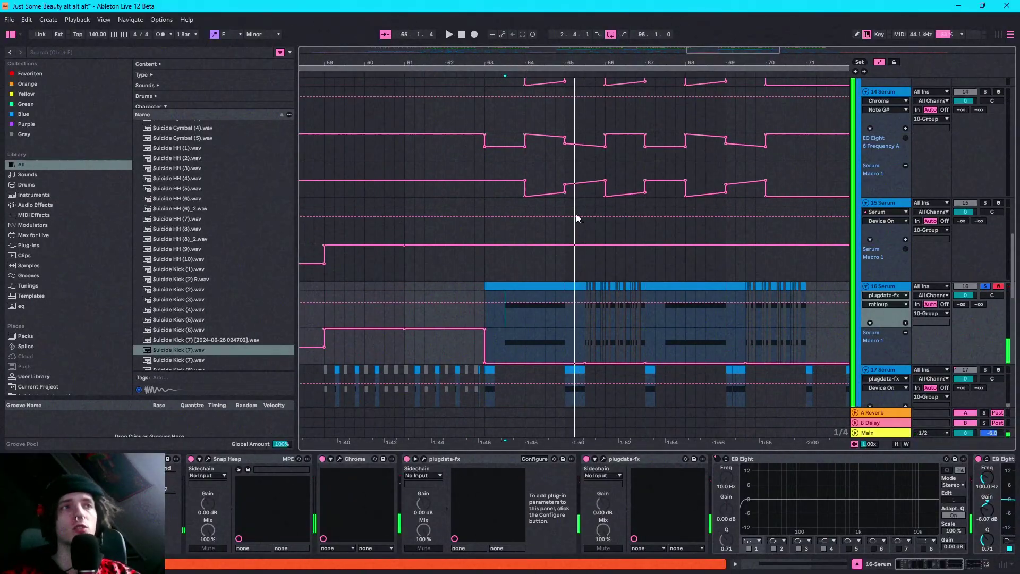
left_click_drag(502, 322, 566, 289)
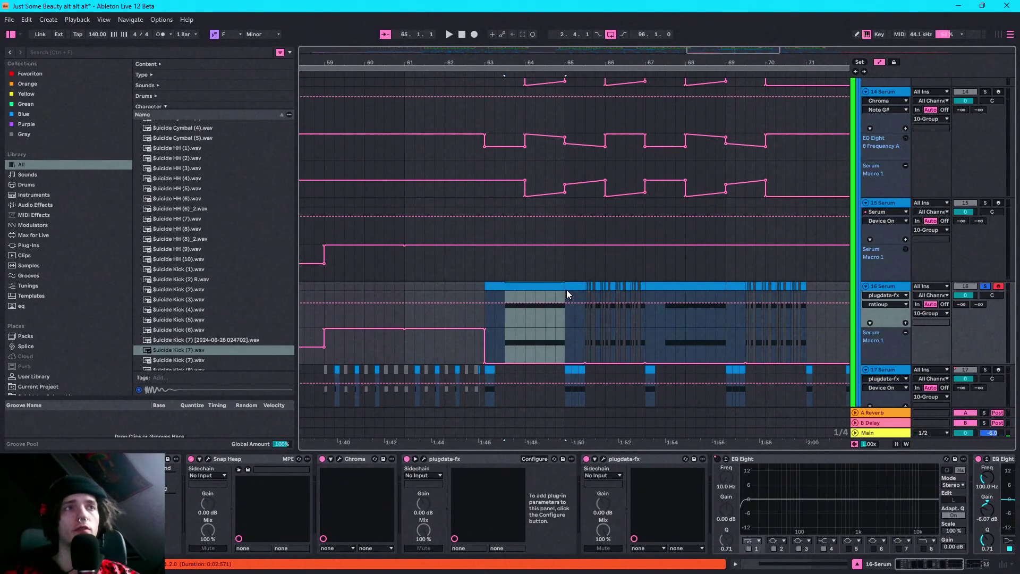
scroll(566, 288, "up", 10)
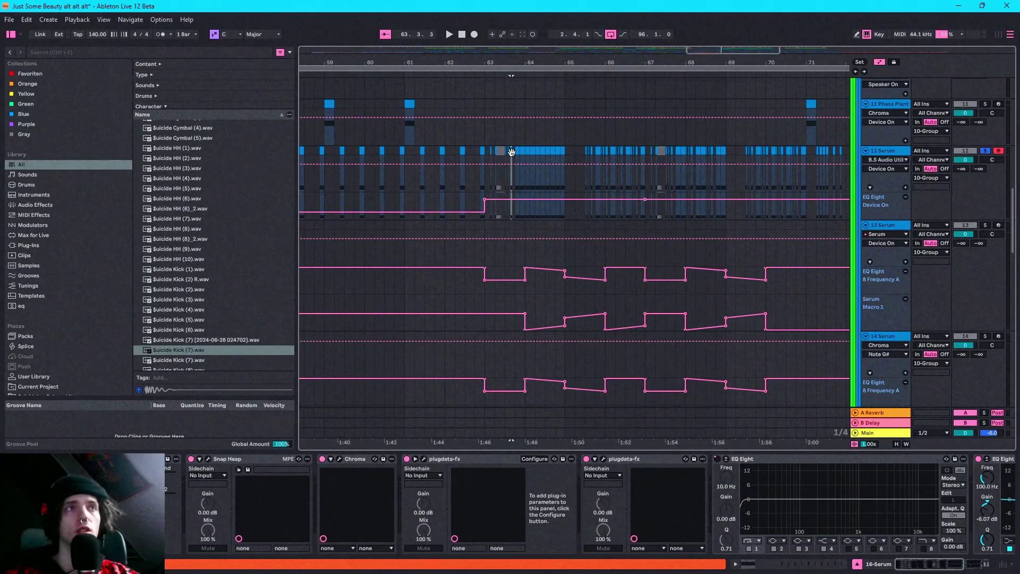
left_click(512, 159)
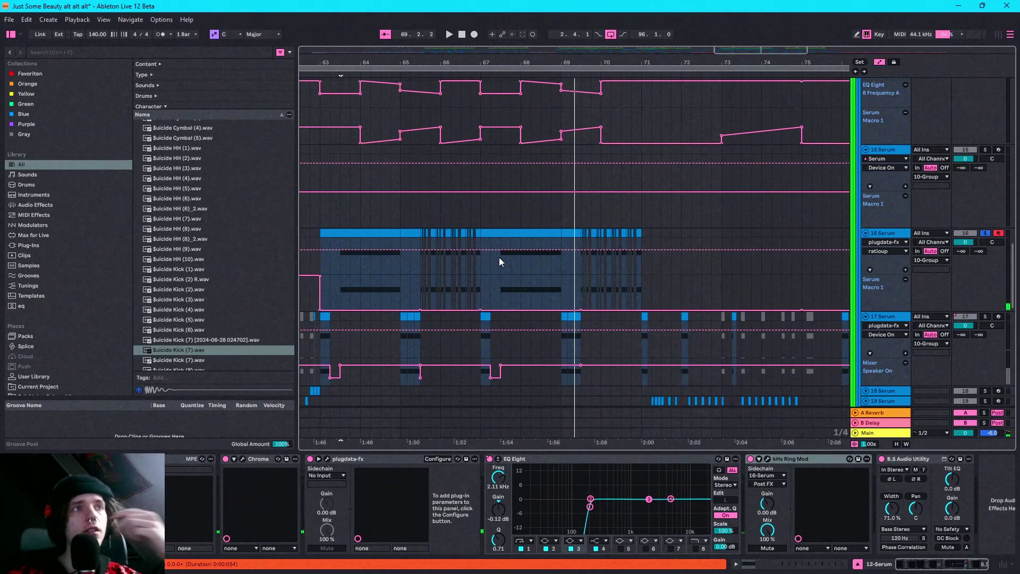
left_click(499, 259)
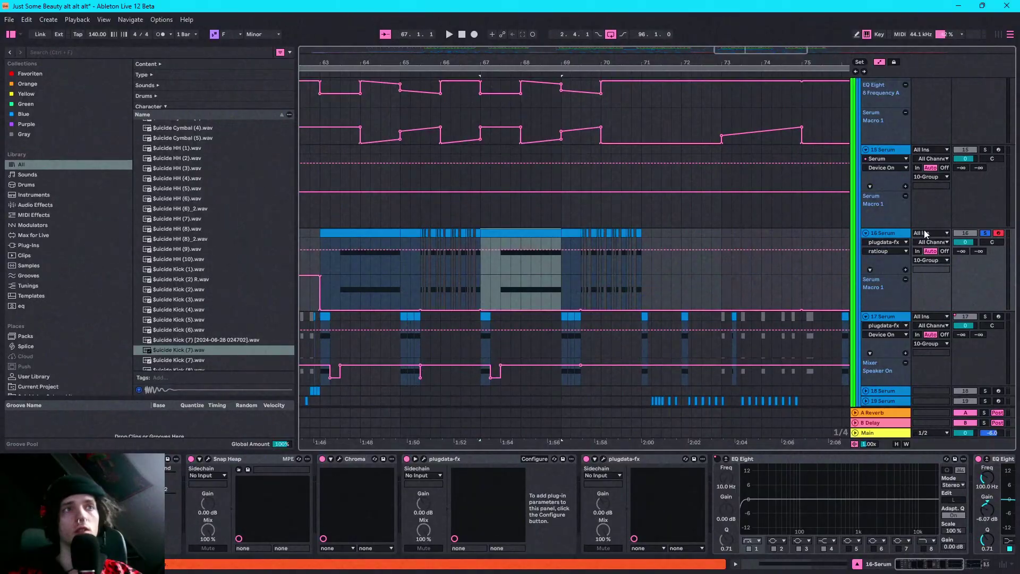
Select the 17 Serum clip at bar 65, solo the track and audition it.
scroll(843, 239, "down", 3)
left_click(404, 256)
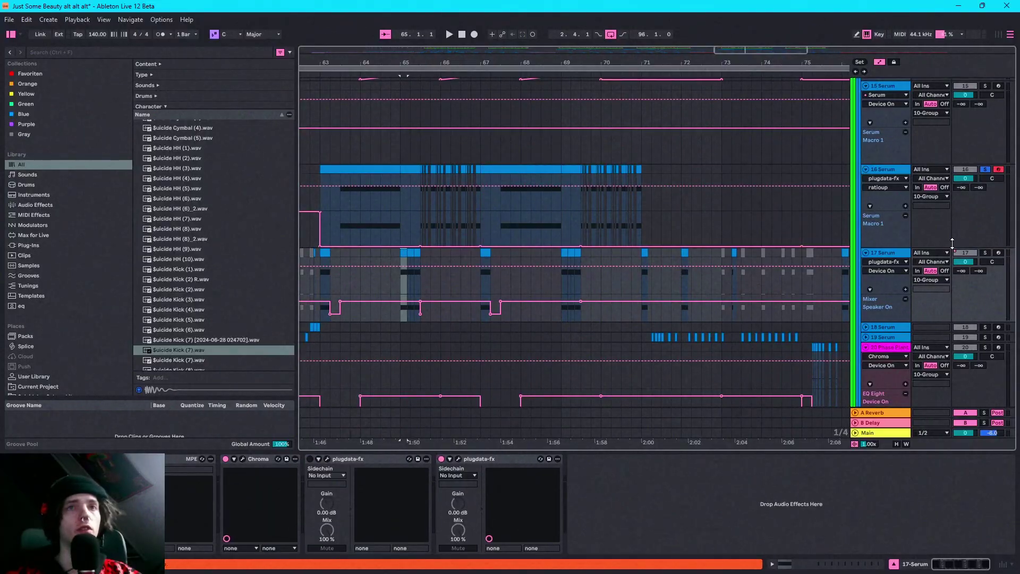
left_click(984, 254)
key("space")
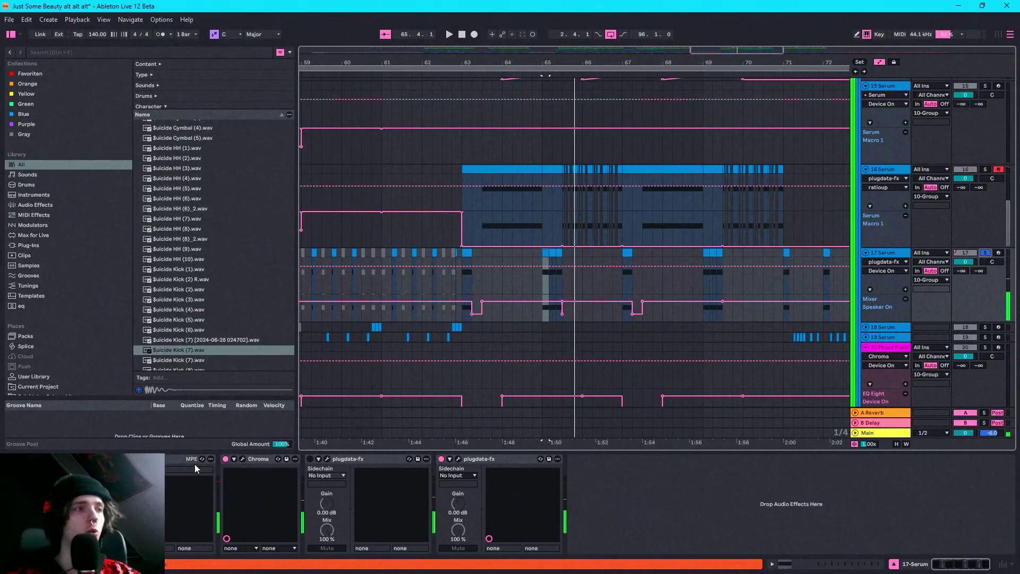
Unfold 19 Serum and audition its clips from bar 71.2 with their EQ Eight automation.
scroll(728, 176, "down", 3)
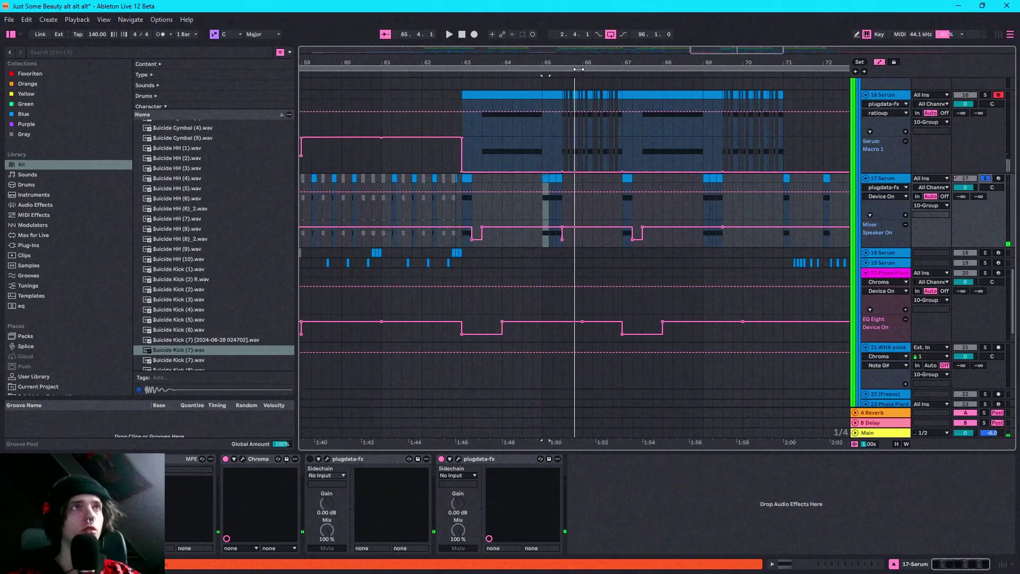
left_click(865, 262)
left_click(792, 260)
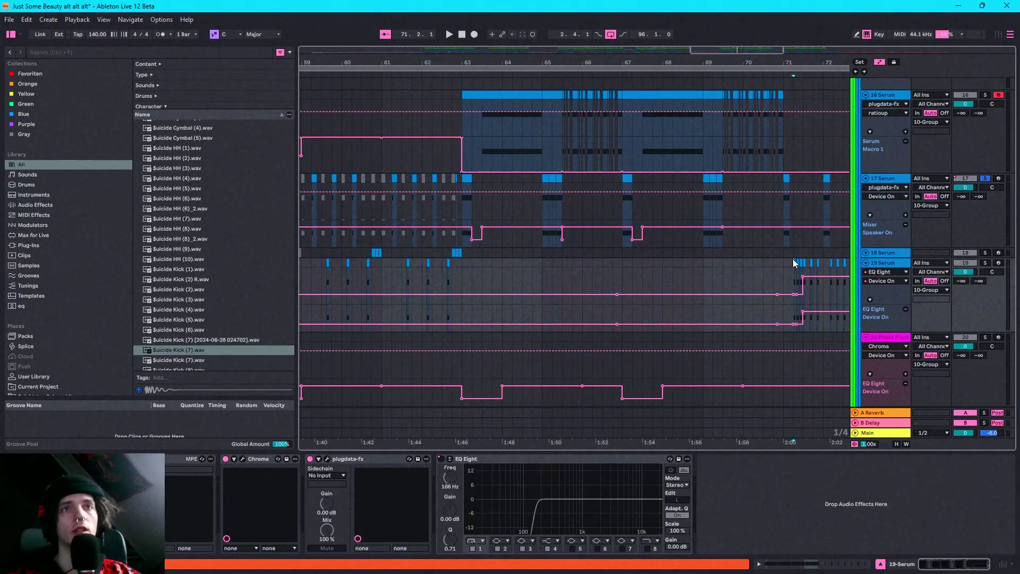
key("space")
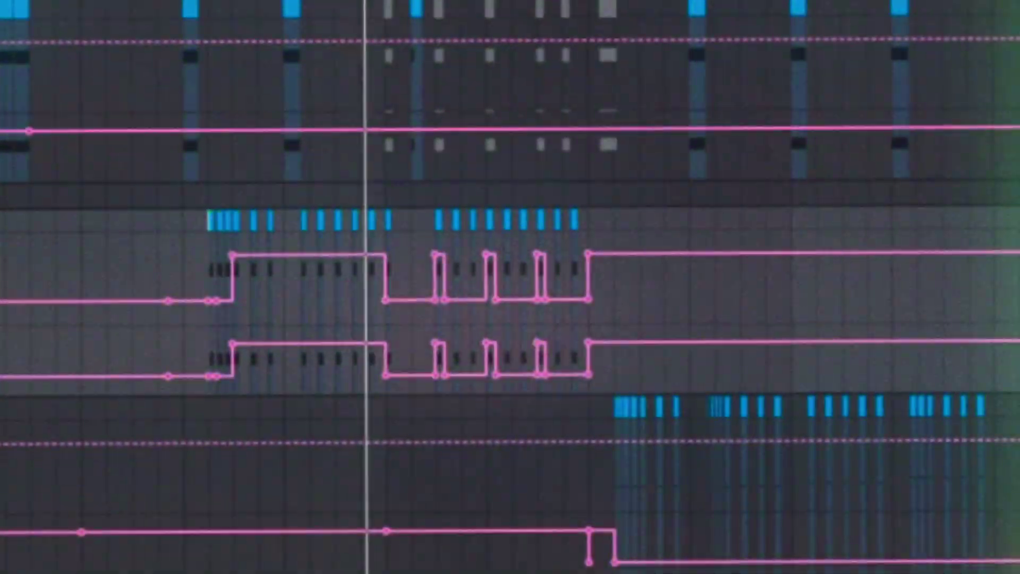
Open the 19 Serum patch and examine its oscillators and effects rack.
key("ctrl+alt+p")
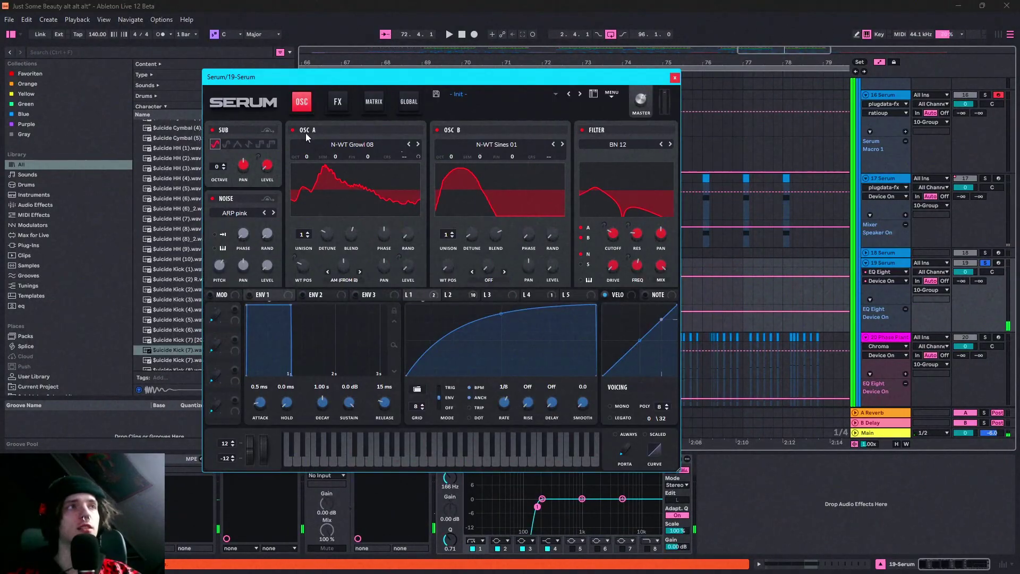
left_click(338, 104)
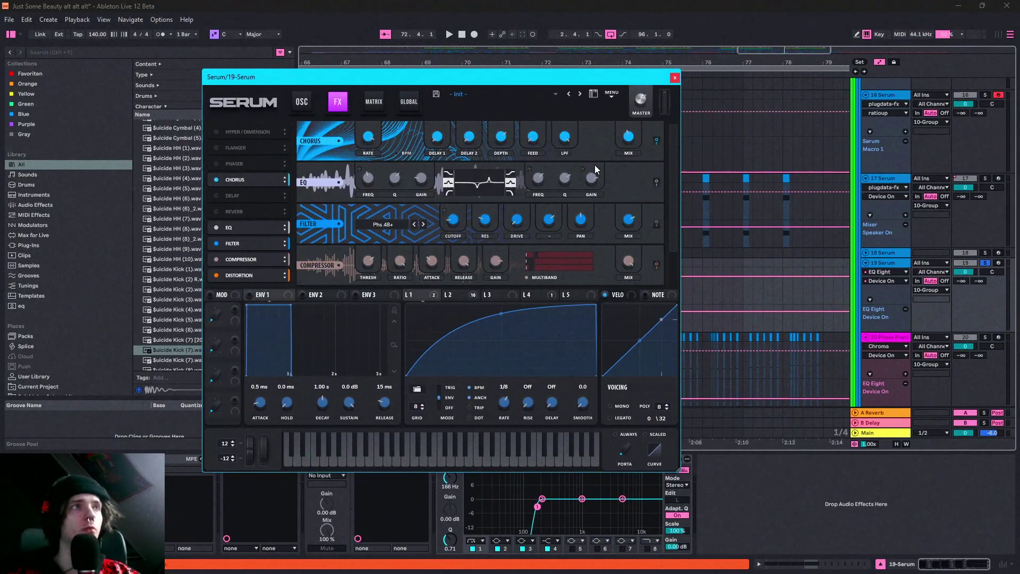
scroll(665, 231, "down", 1)
scroll(670, 239, "up", 1)
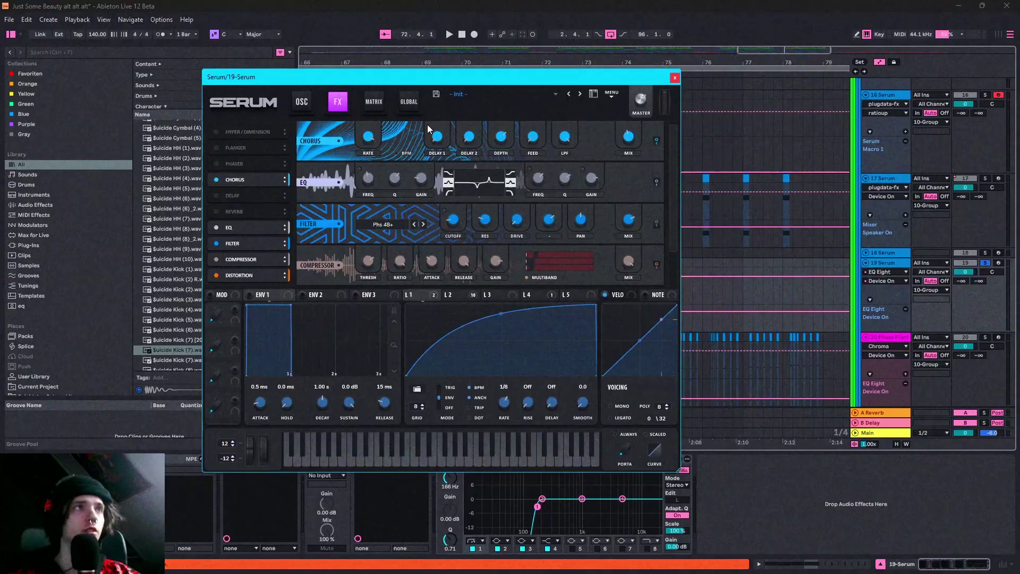
Close the 19 Serum patch and audition the arrangement's neighbouring Serum tracks from bar 71.
left_click(674, 78)
scroll(728, 282, "down", 1)
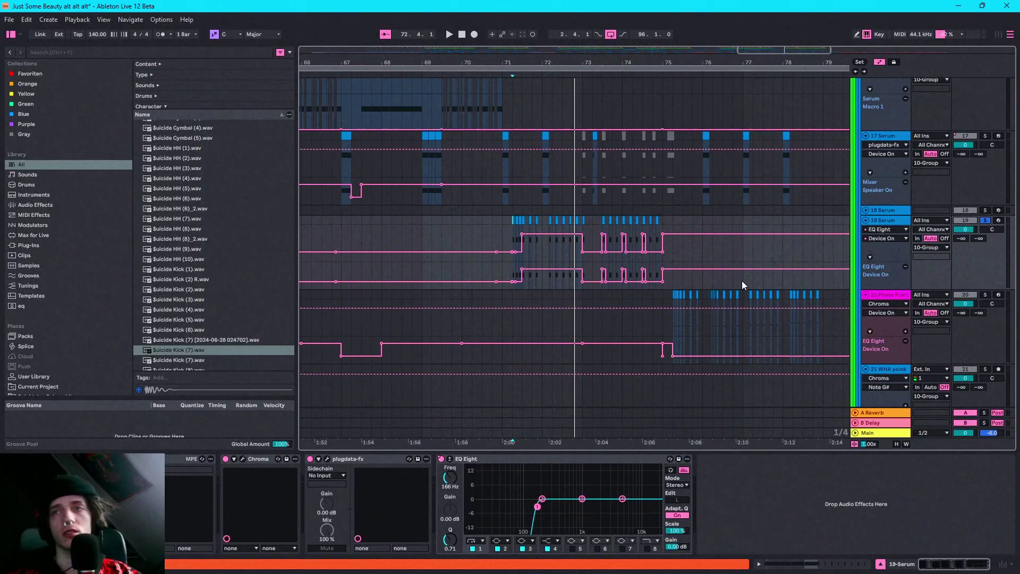
scroll(742, 280, "down", 3)
scroll(741, 280, "up", 2)
scroll(741, 281, "up", 3)
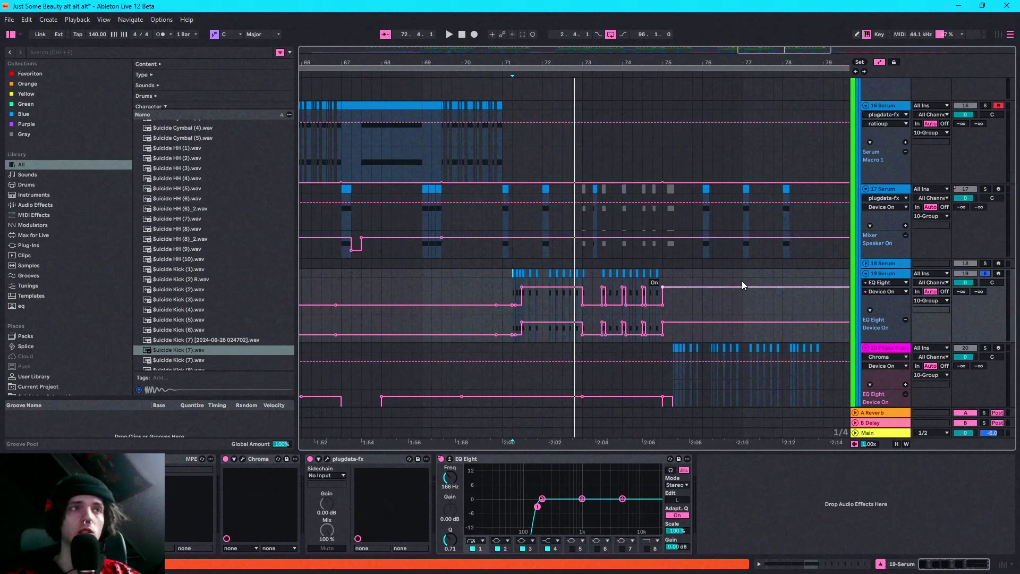
left_click(497, 234)
scroll(489, 226, "up", 5)
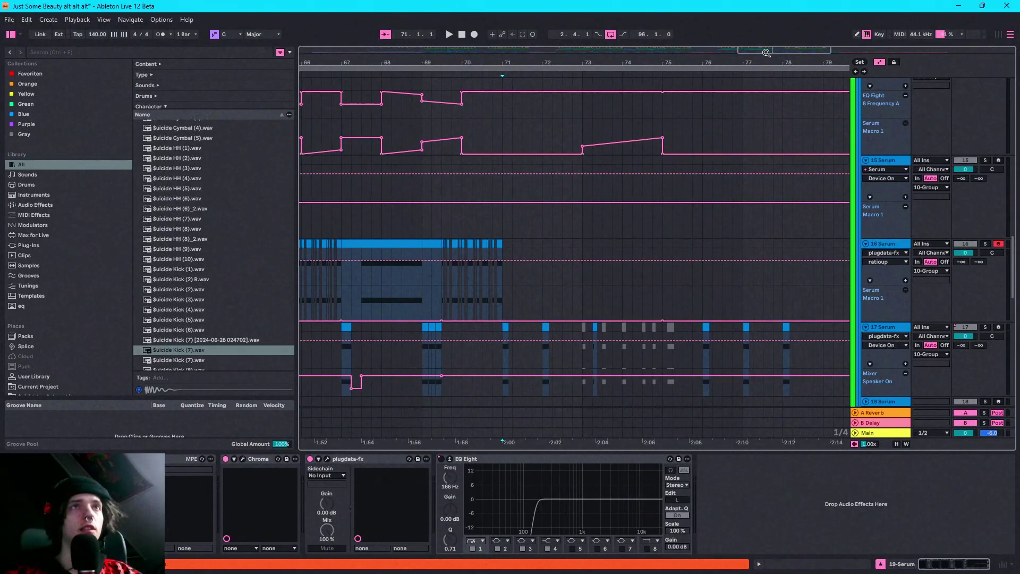
key("minus")
key("minus")
left_click(423, 243)
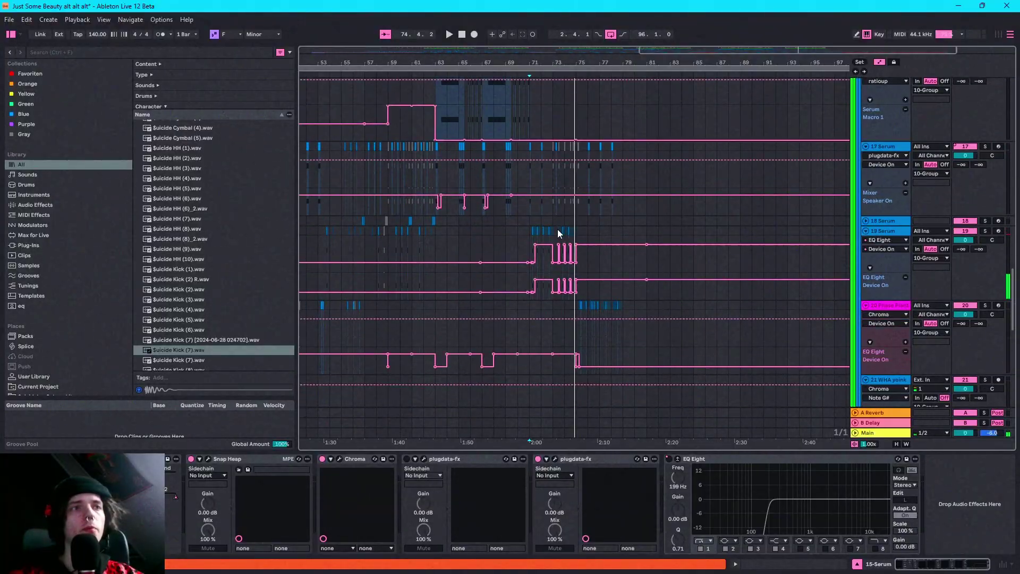
Unfold the 24 Phase Plant track, solo it and select its first clip at bar 71.
scroll(582, 292, "down", 10)
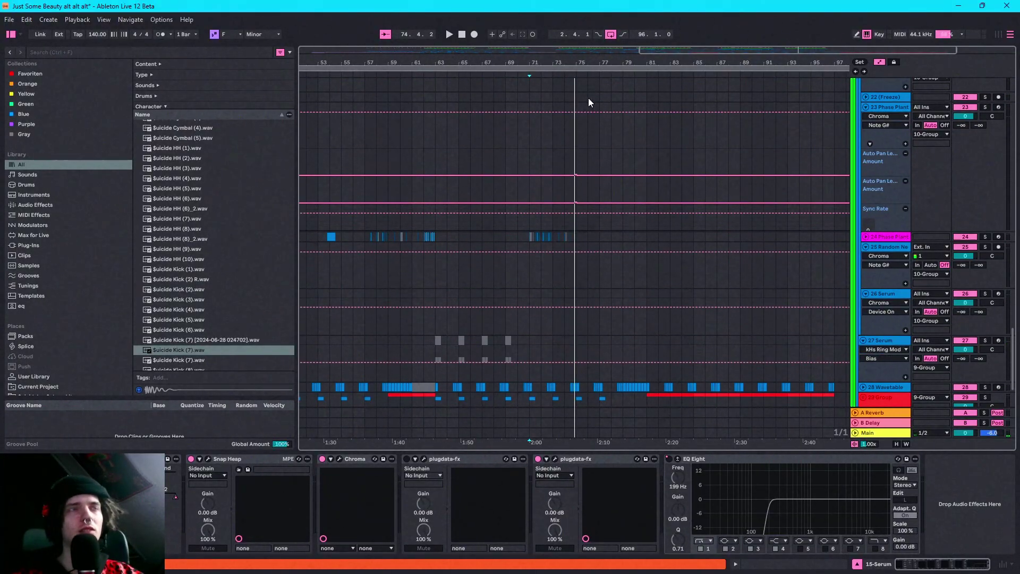
left_click_drag(661, 68, 861, 214)
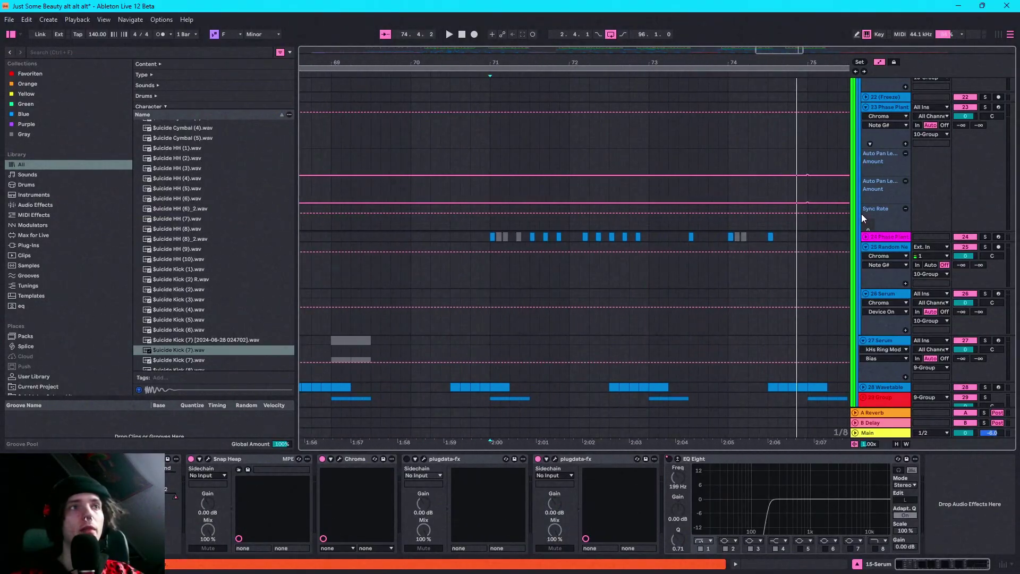
left_click(869, 238)
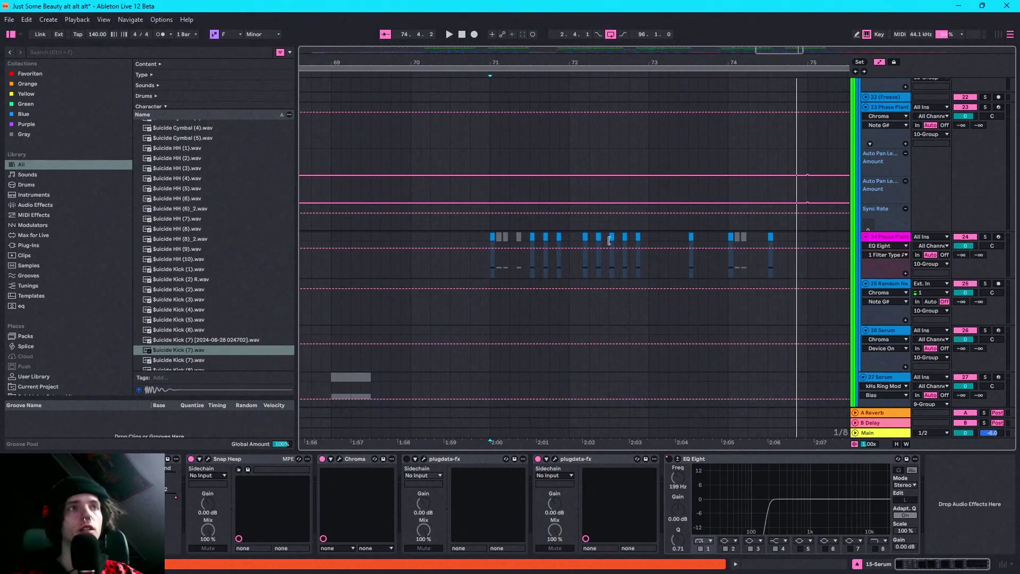
left_click(977, 239)
left_click(984, 236)
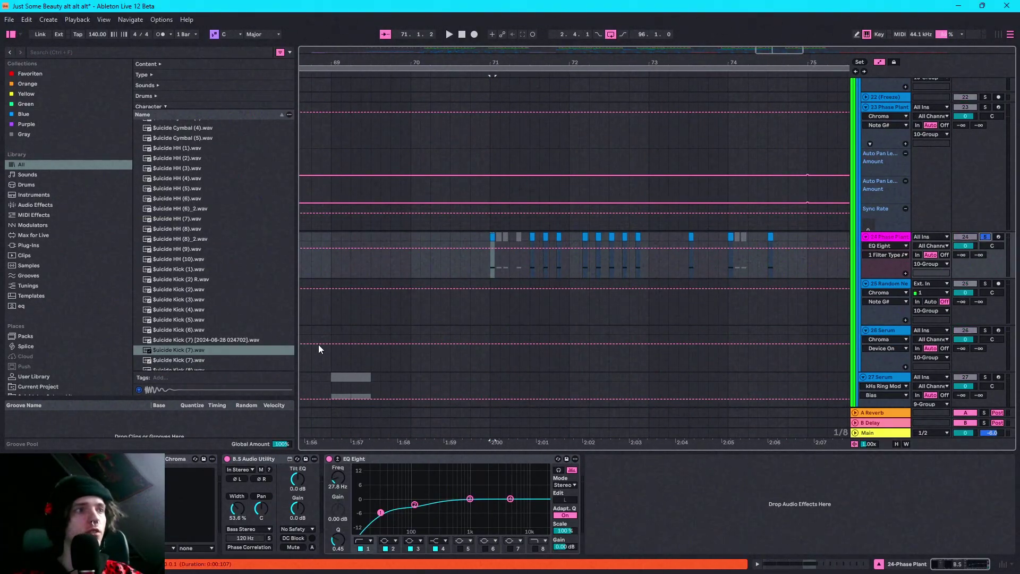
Audition the 24 Phase Plant clips and examine the track's Howly Yoink alt patch.
key("space")
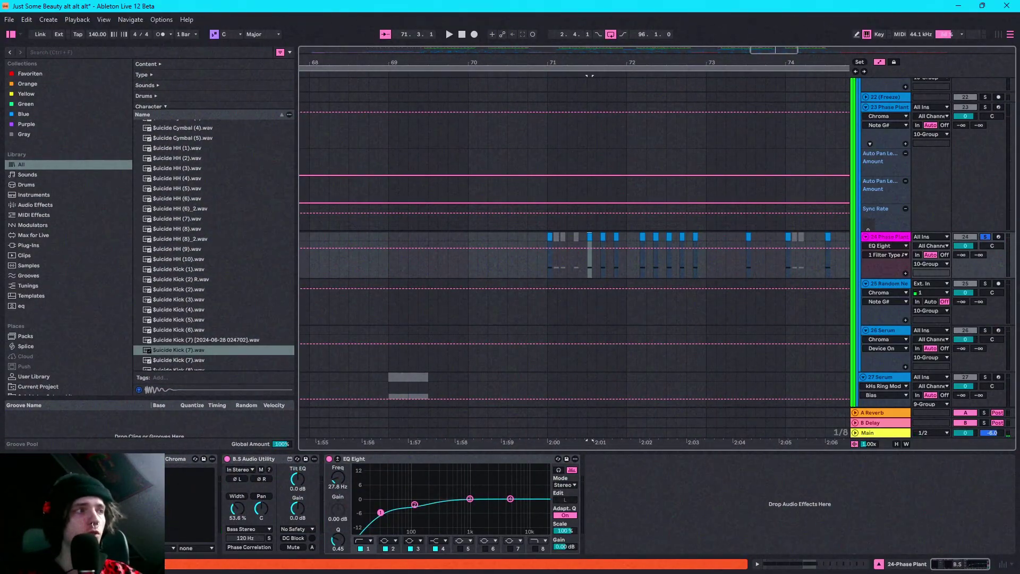
left_click(19, 458)
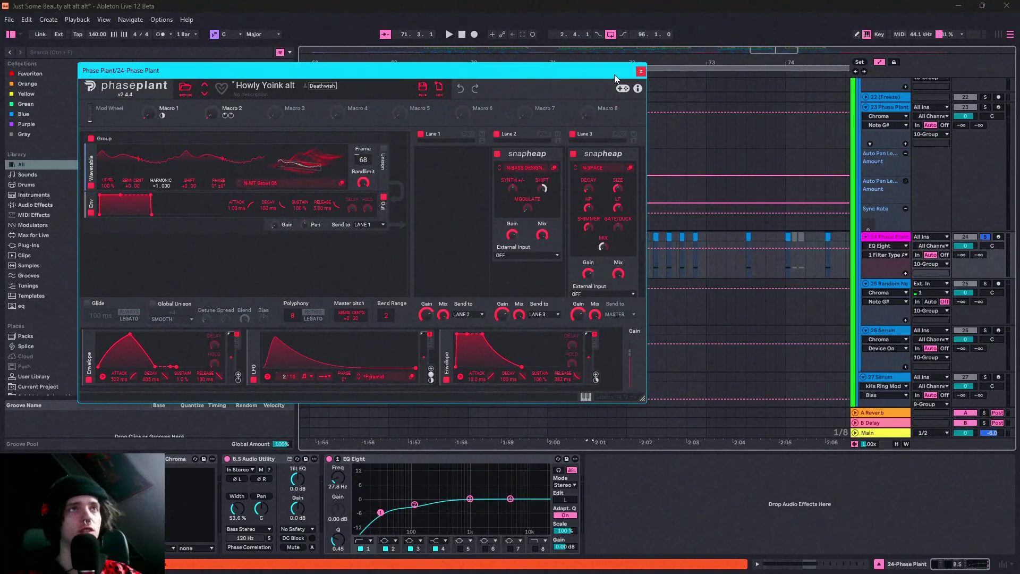
left_click(640, 71)
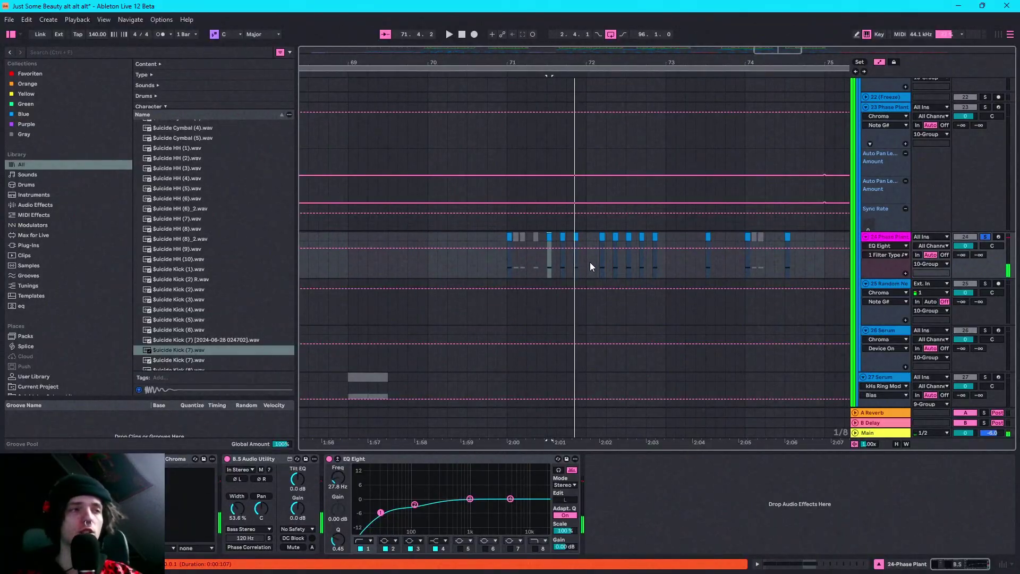
Return to the 20 Phase Plant track and play the arrangement from its clips around bar 75.
left_click_drag(778, 50, 777, 113)
scroll(753, 184, "up", 8)
scroll(738, 197, "up", 2)
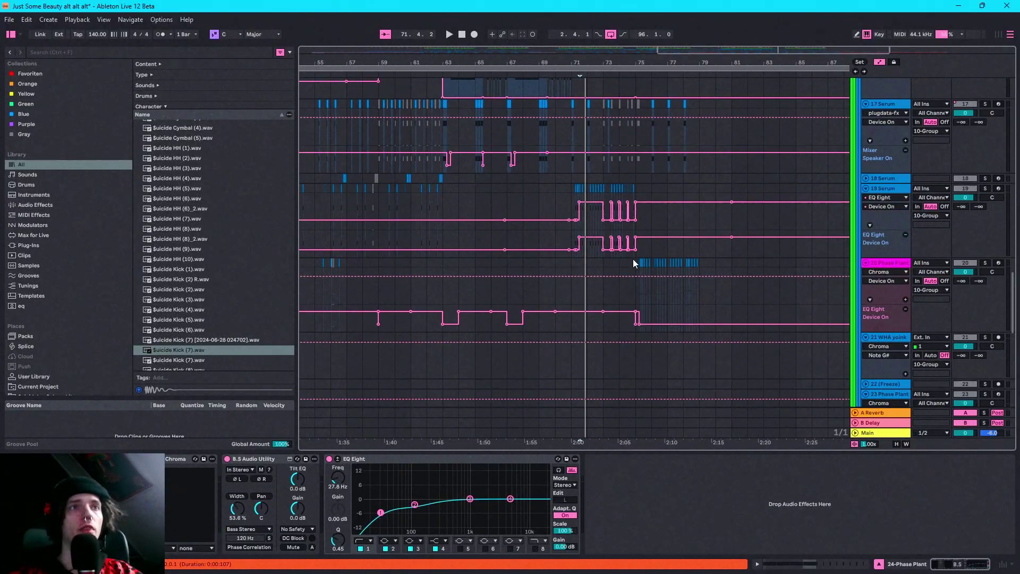
left_click(633, 260)
key("space")
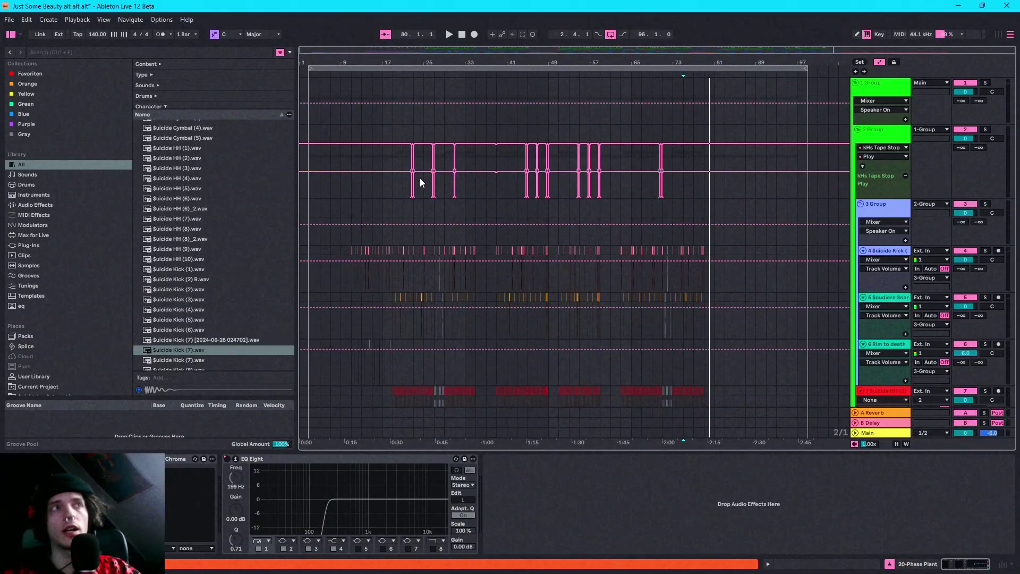
left_click_drag(478, 54, 467, 111)
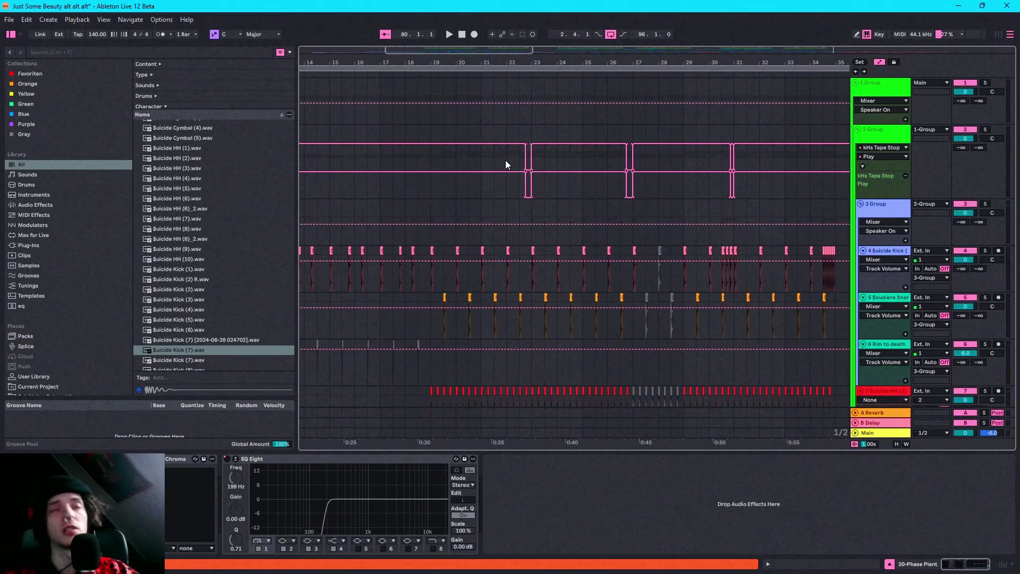
left_click(896, 143)
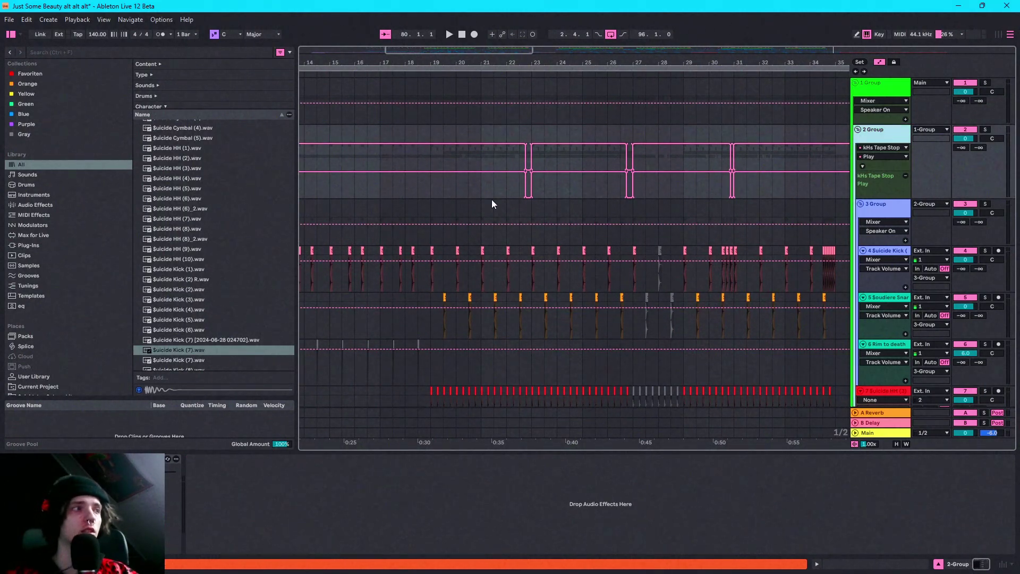
left_click(862, 208)
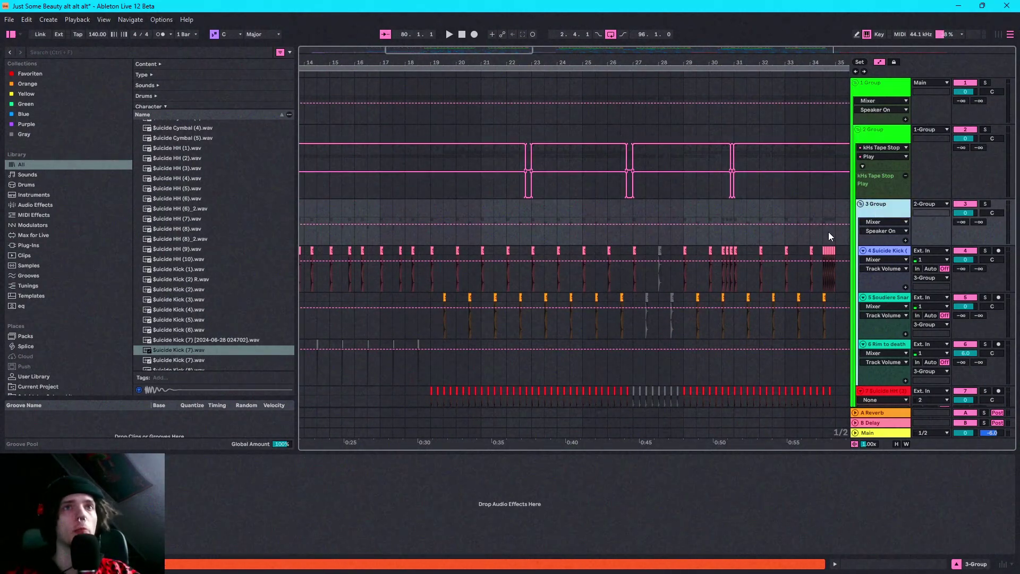
Select 9 Group and examine the N-SPEC COMP patch in its plugdata-fx device.
scroll(828, 231, "down", 5)
left_click(756, 335)
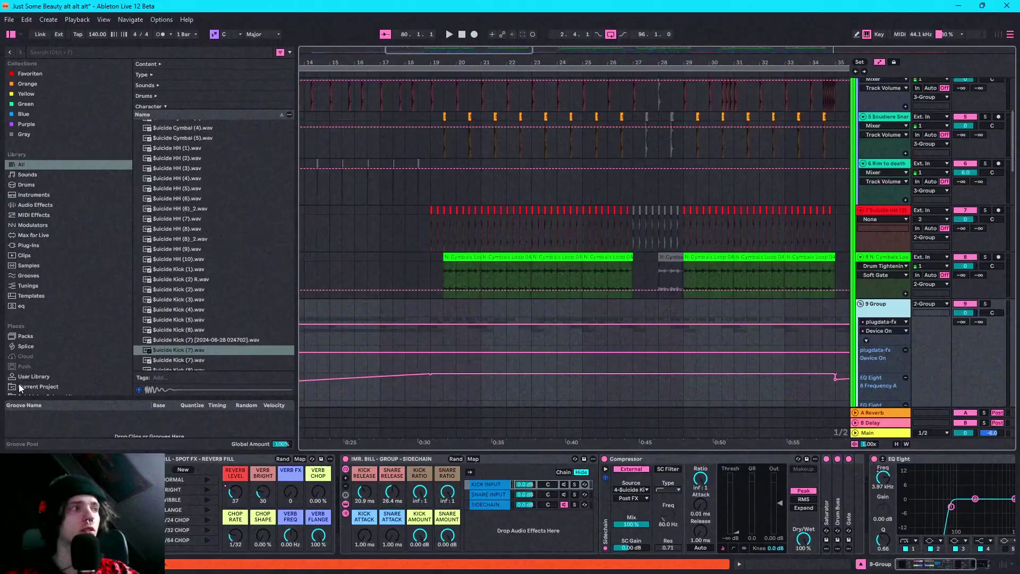
left_click(24, 458)
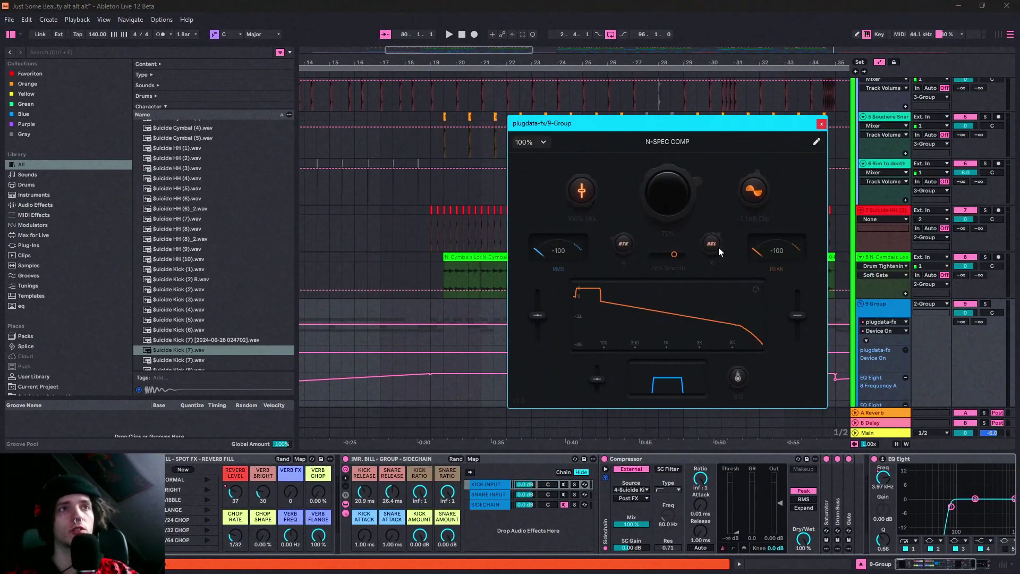
left_click(821, 123)
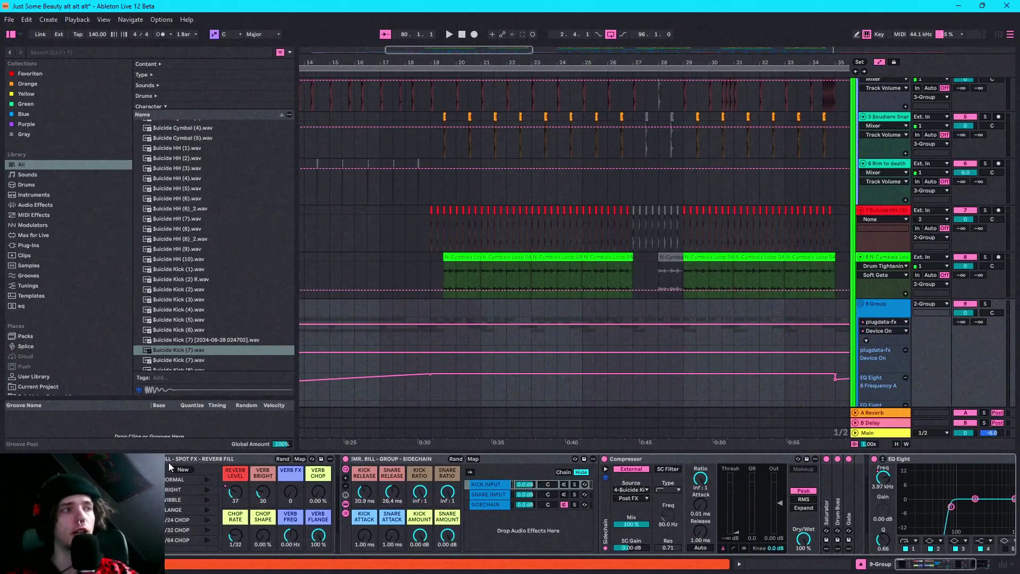
Examine 9 Group's reverb fill rack, the kick and snare inputs of its sidechain rack, and its last EQ Eight.
left_click(219, 475)
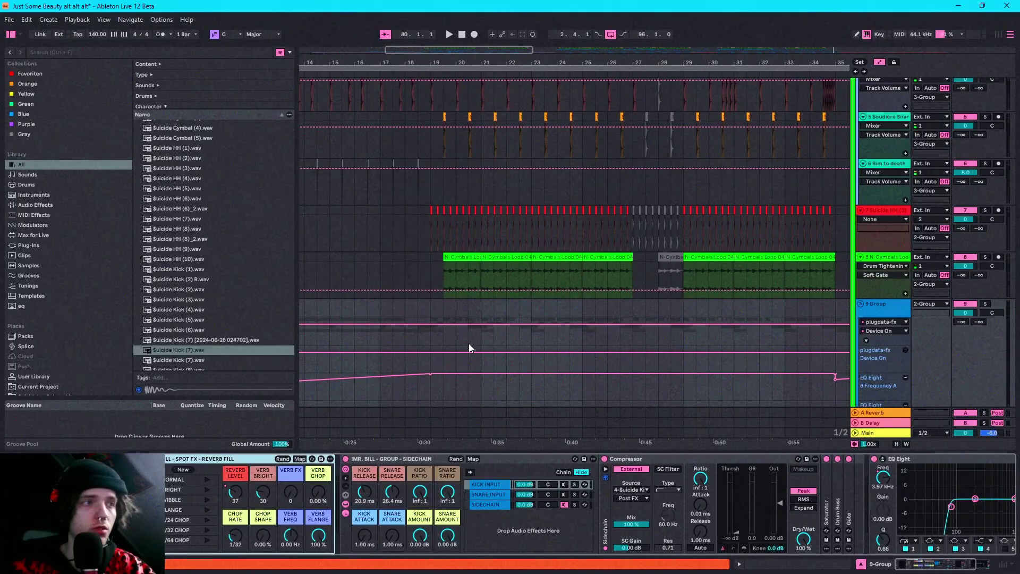
left_click(398, 462)
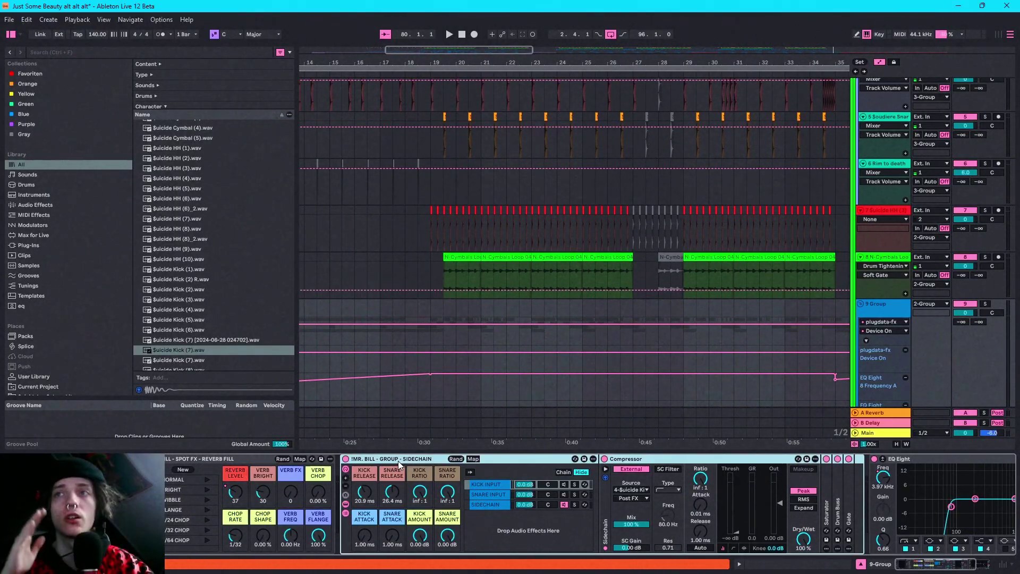
left_click(627, 489)
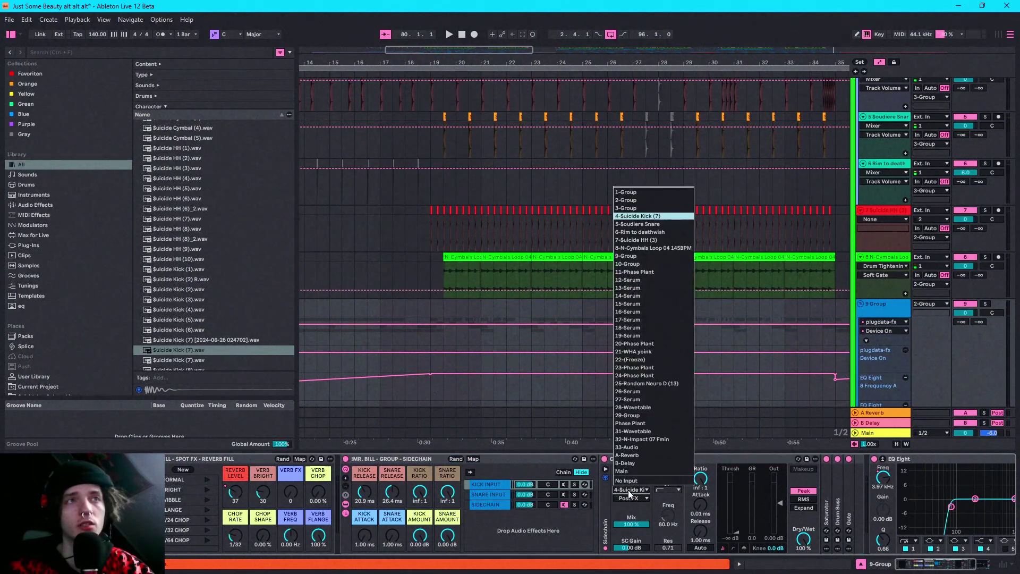
left_click(628, 490)
left_click(500, 495)
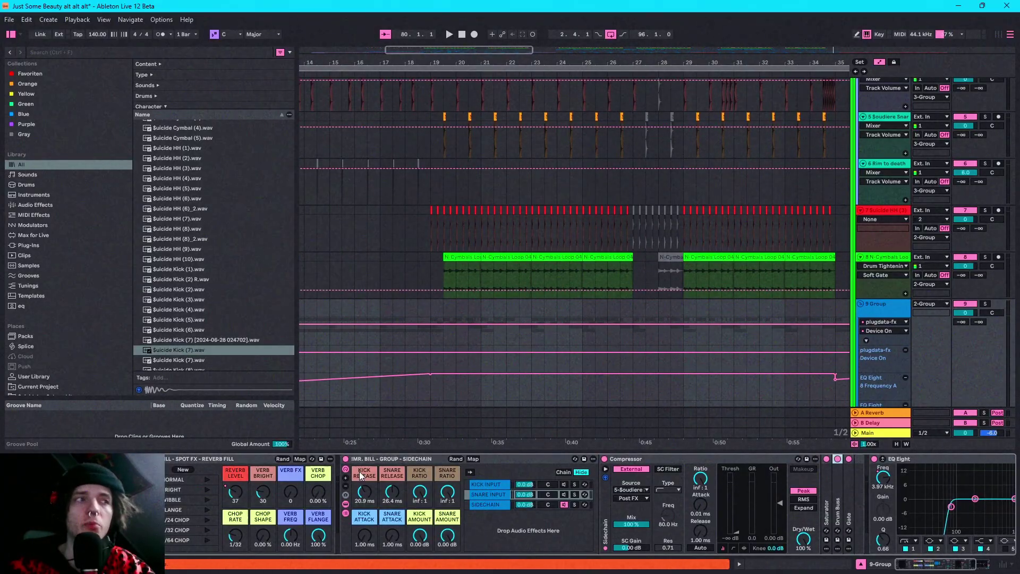
left_click(949, 566)
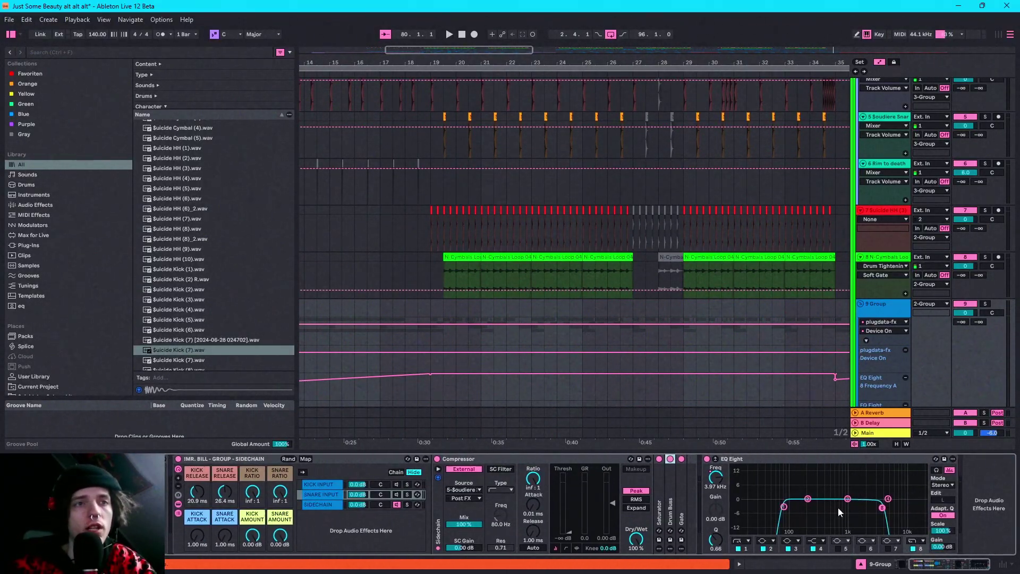
left_click(785, 463)
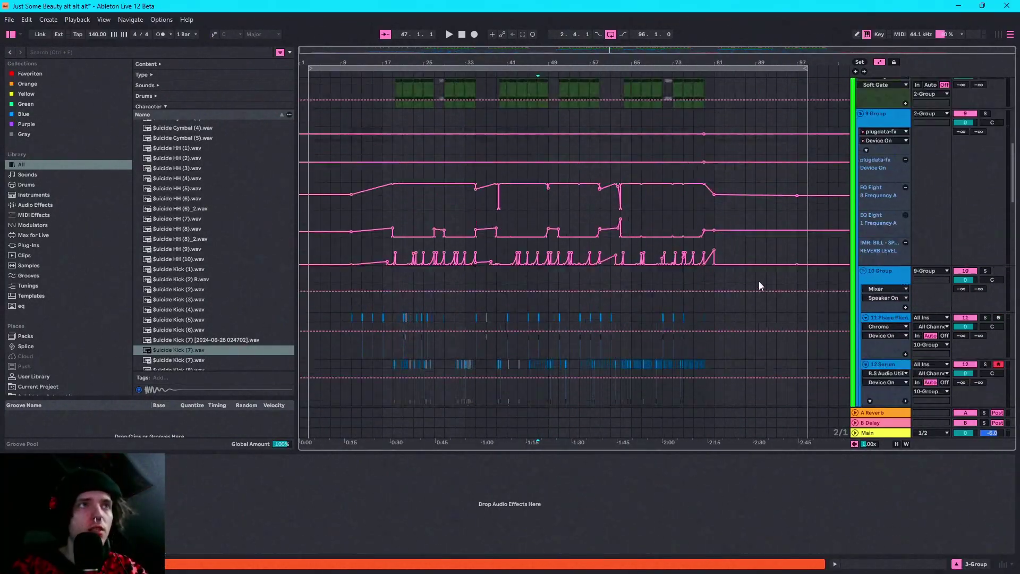
Review the full arrangement's clips and automation from the hi-hat and 9 Group tracks through the Serum tracks to 33 Audio.
scroll(758, 282, "up", 3)
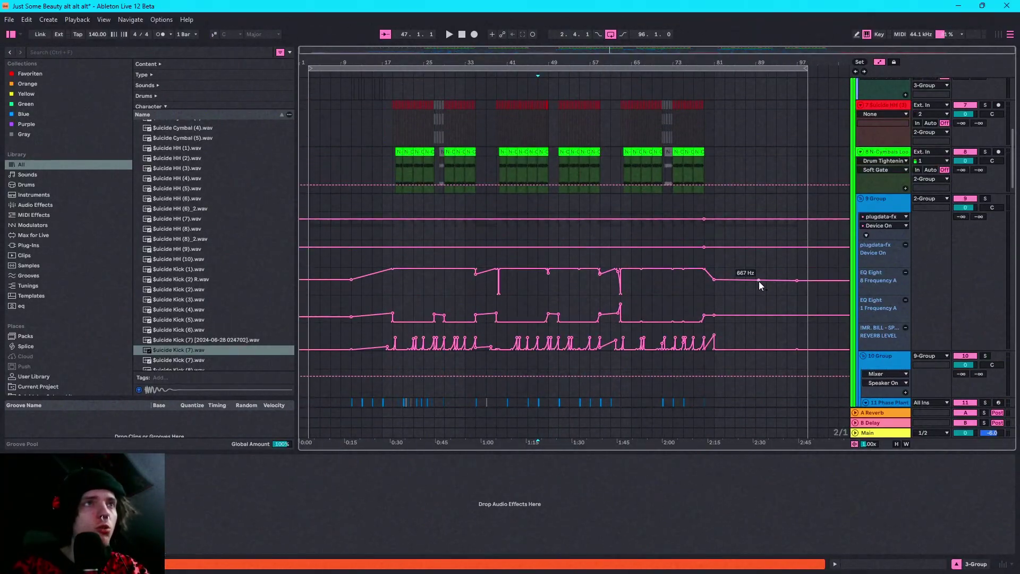
scroll(759, 282, "down", 6)
scroll(769, 293, "down", 10)
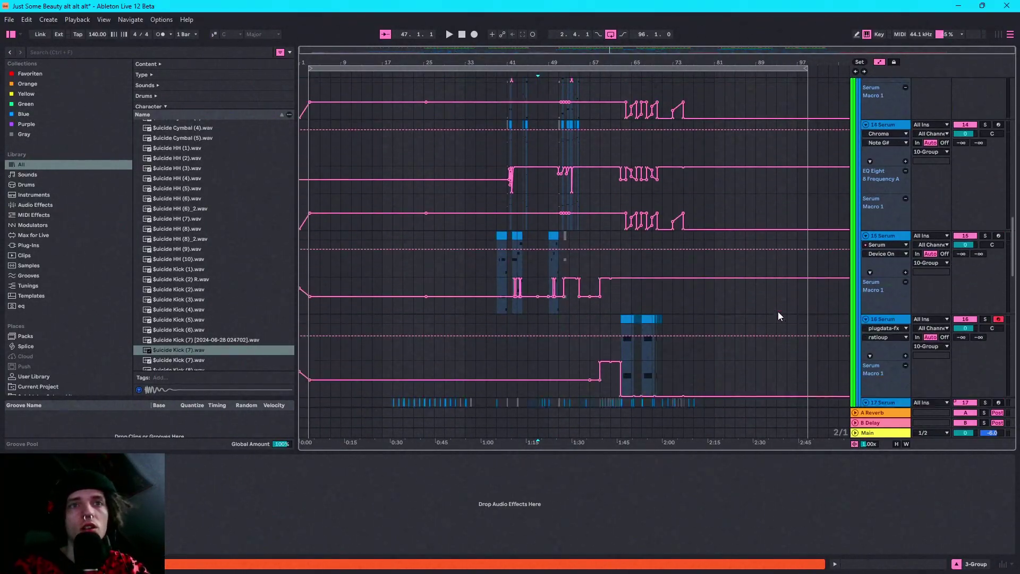
scroll(807, 349, "down", 4)
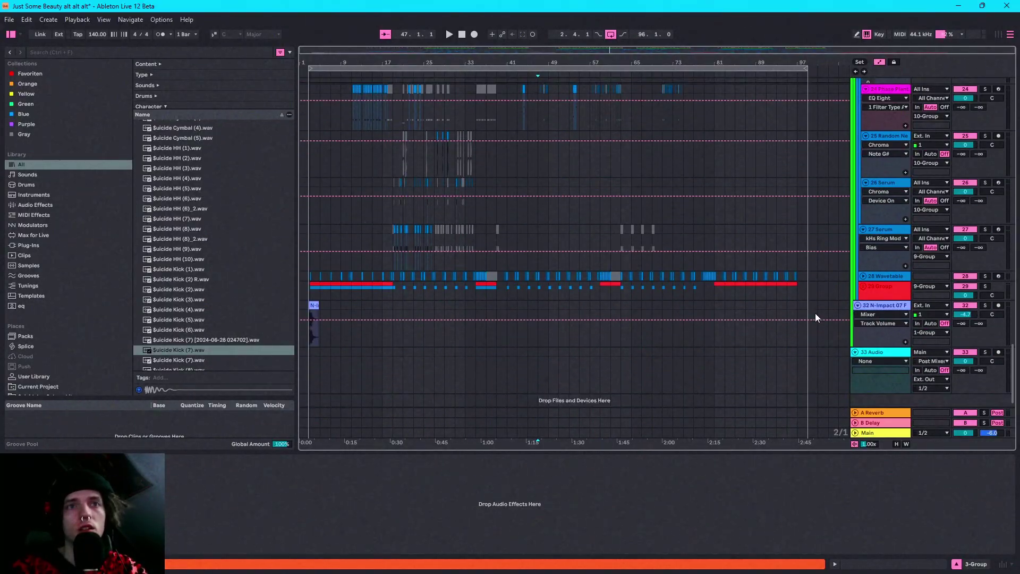
key("a")
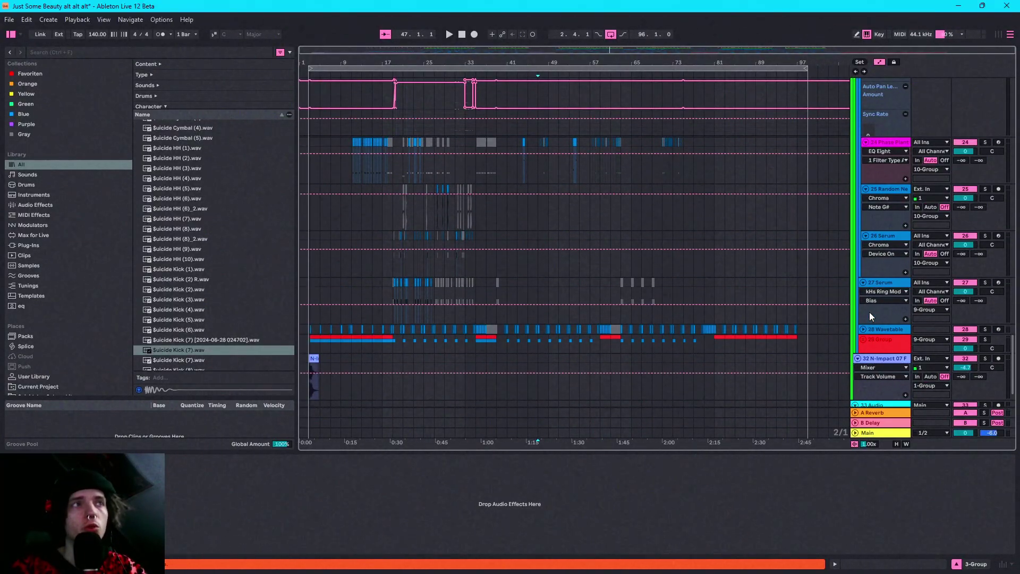
scroll(741, 316, "up", 8)
scroll(747, 317, "up", 7)
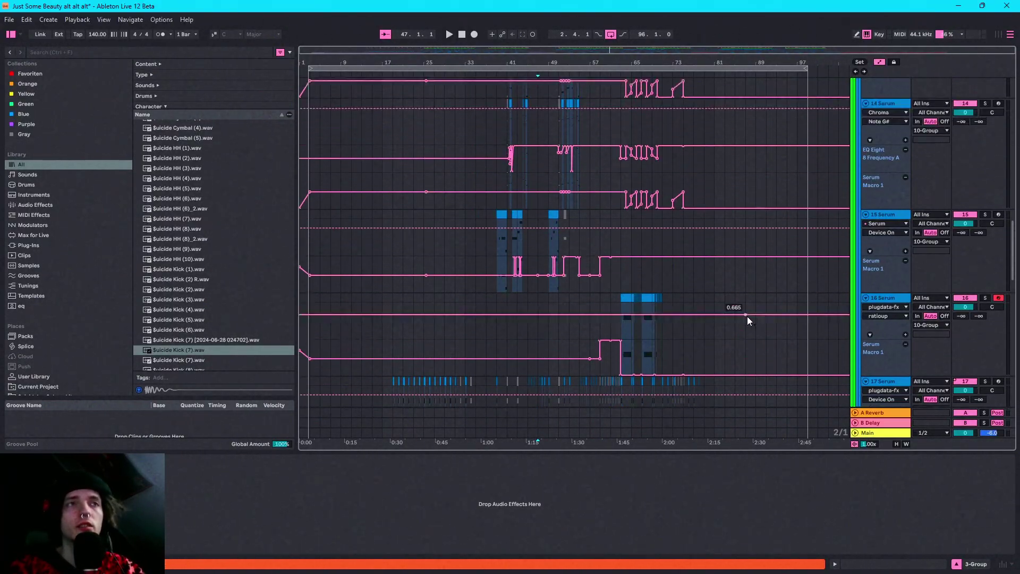